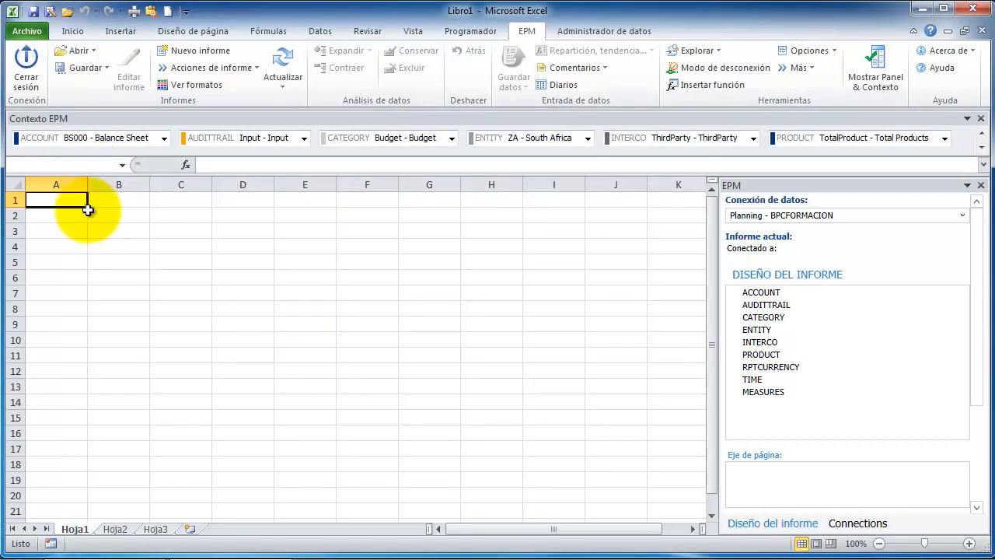
Step: Enable member recognition (Activar reconocimiento de miembros) in the EPM sheet options and accept
left_click(834, 53)
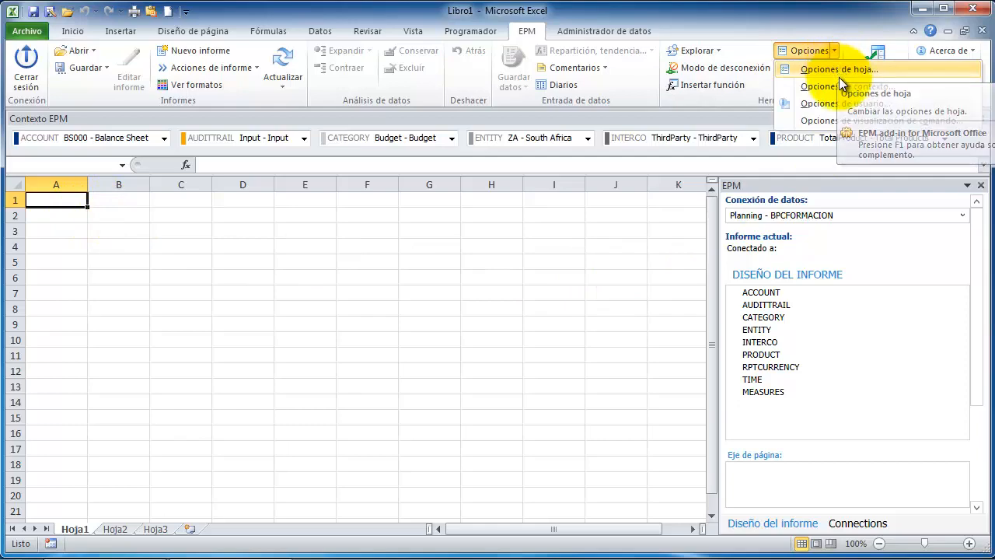
left_click(838, 70)
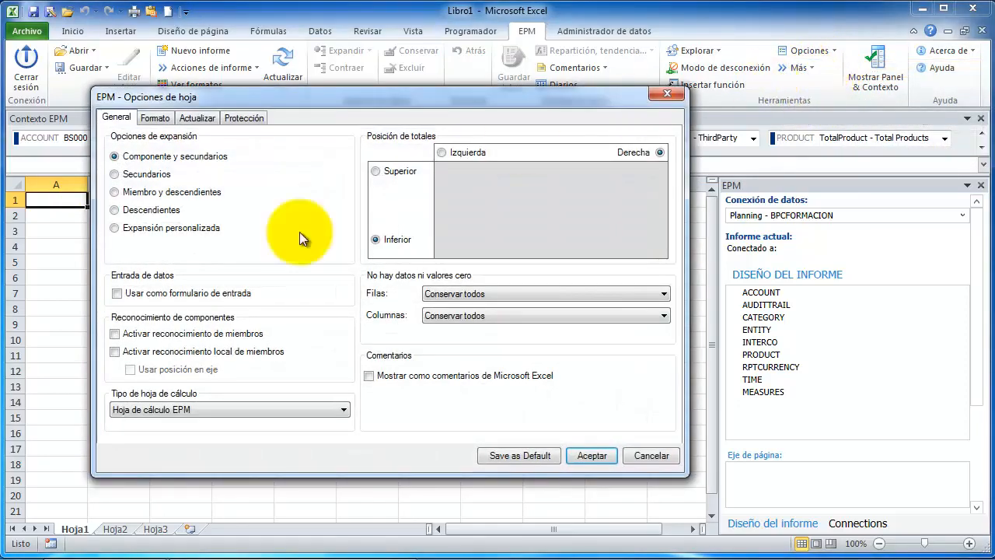
left_click(135, 332)
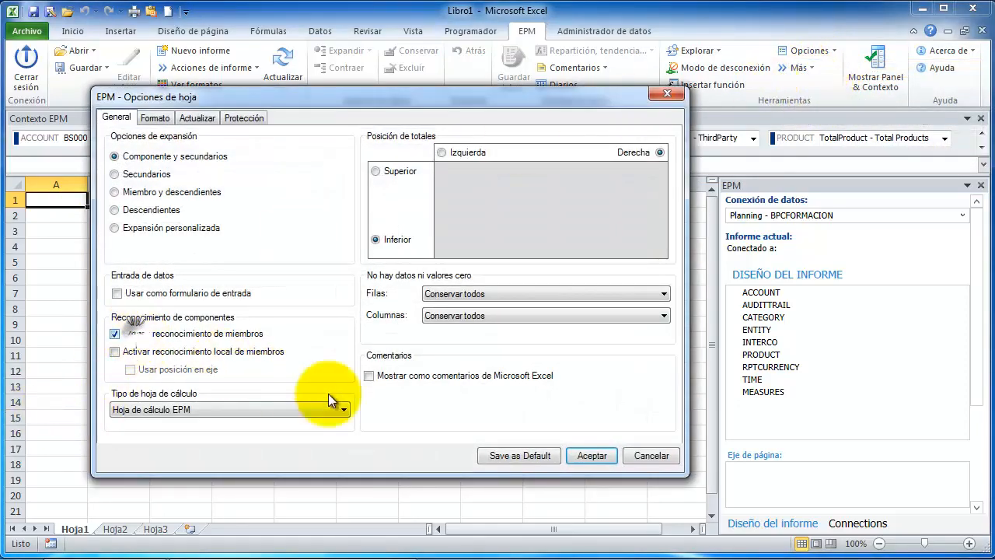
left_click(588, 455)
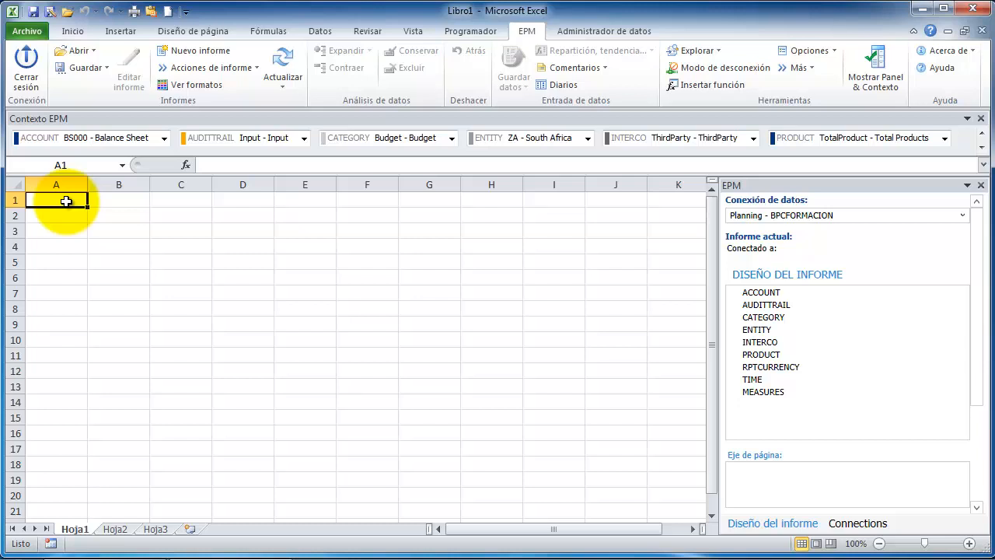
Step: Enter fr in A1 and budget in A2, resolving the ambiguous name to the CATEGORY member Budget - Budget
type("fr")
key("Return")
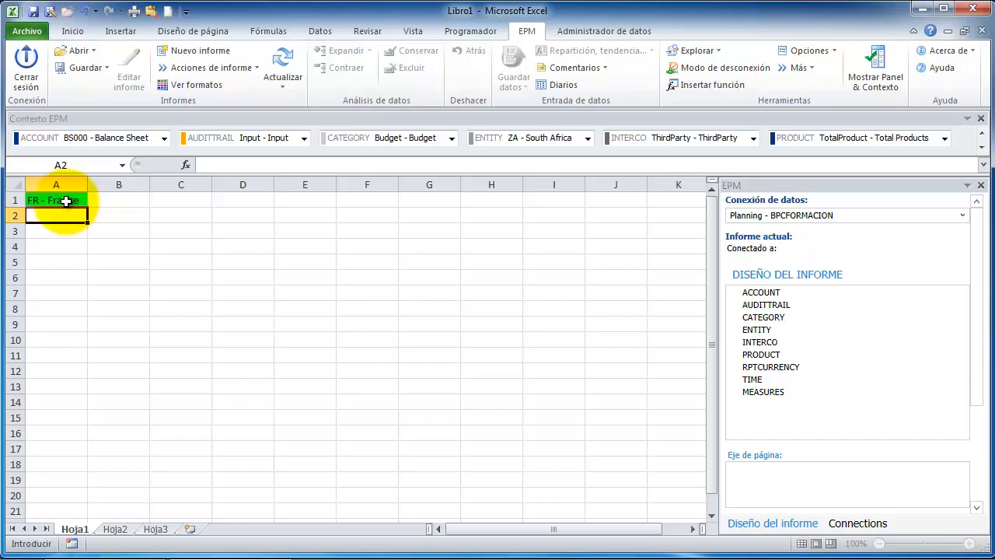
type("budget")
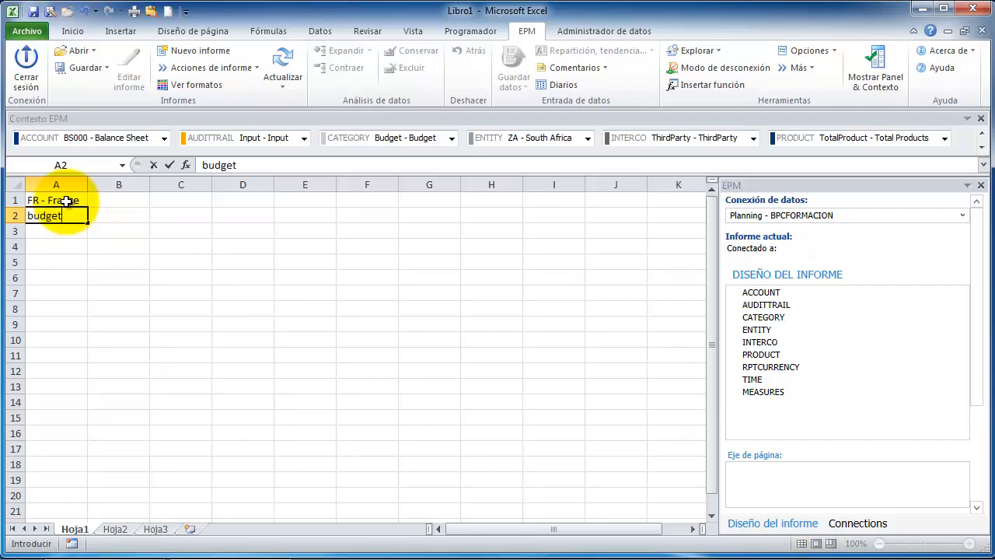
key("Return")
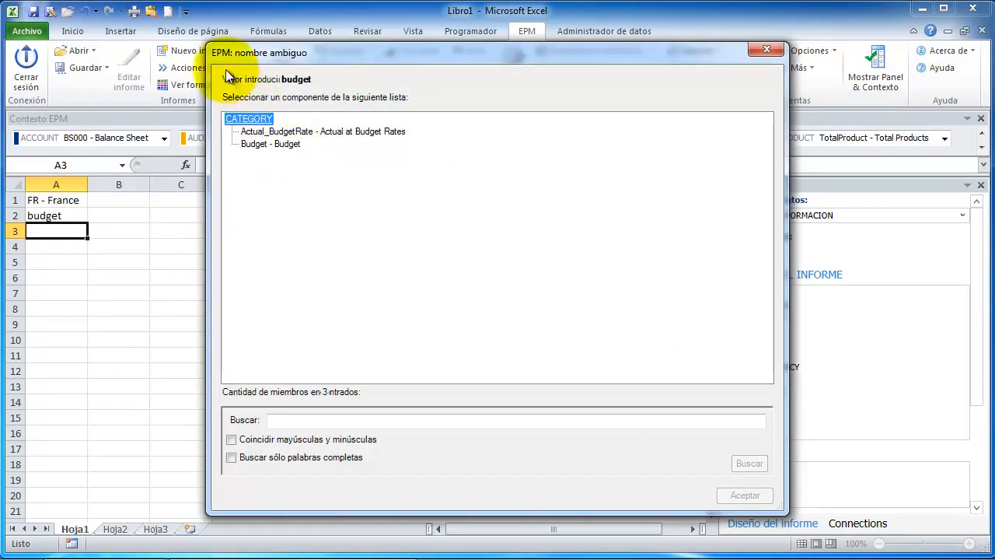
left_click(279, 146)
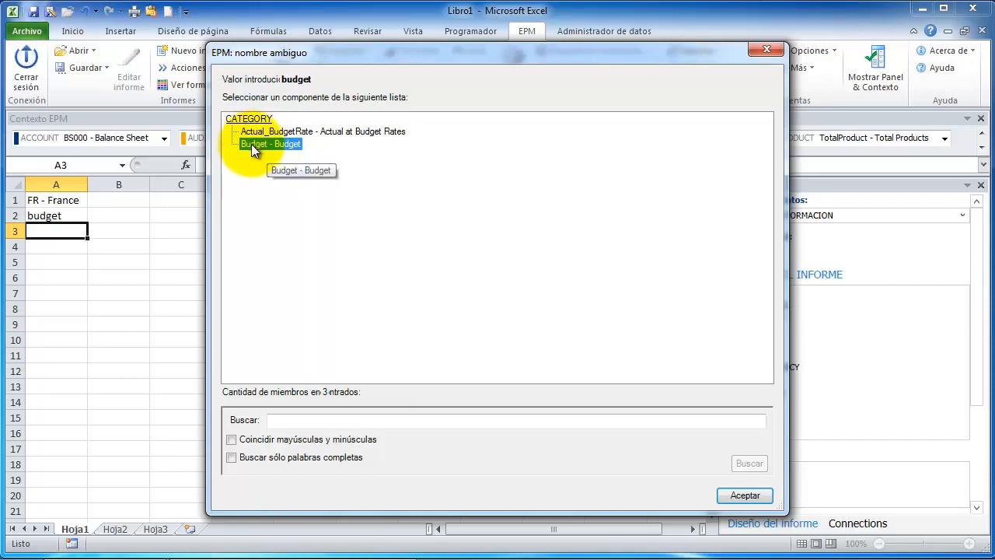
left_click(744, 495)
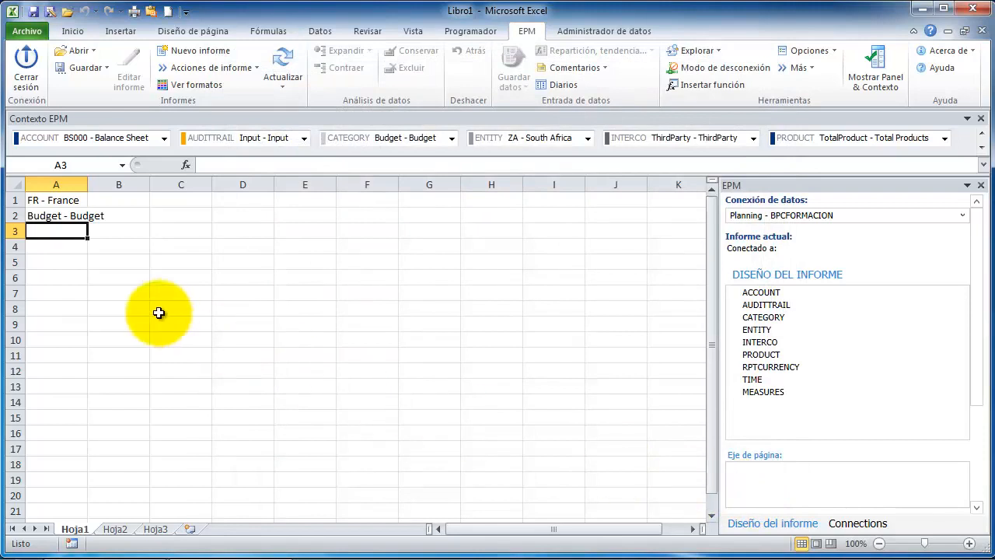
Step: Enter the members input in A3 and thirdparty in A4
left_click(57, 229)
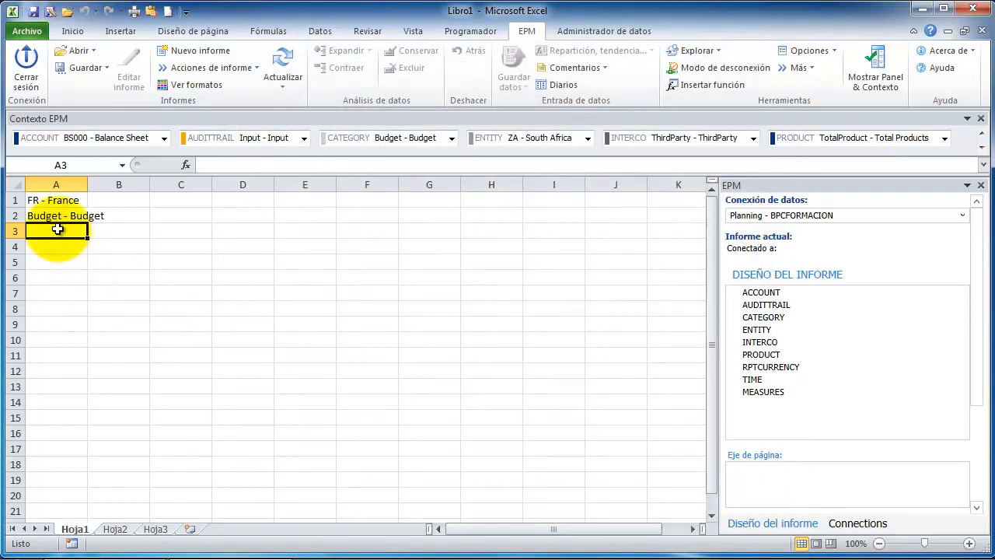
type("input")
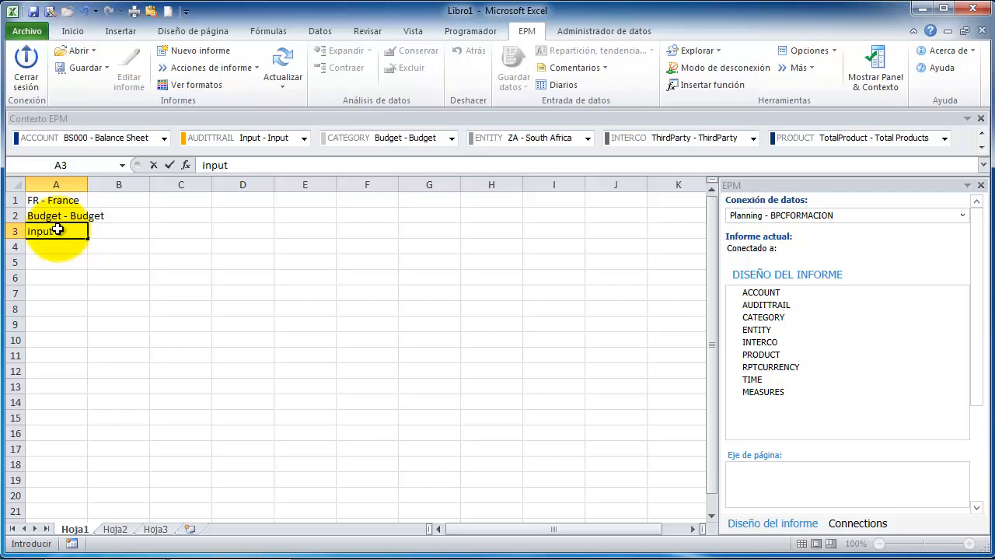
key("Return")
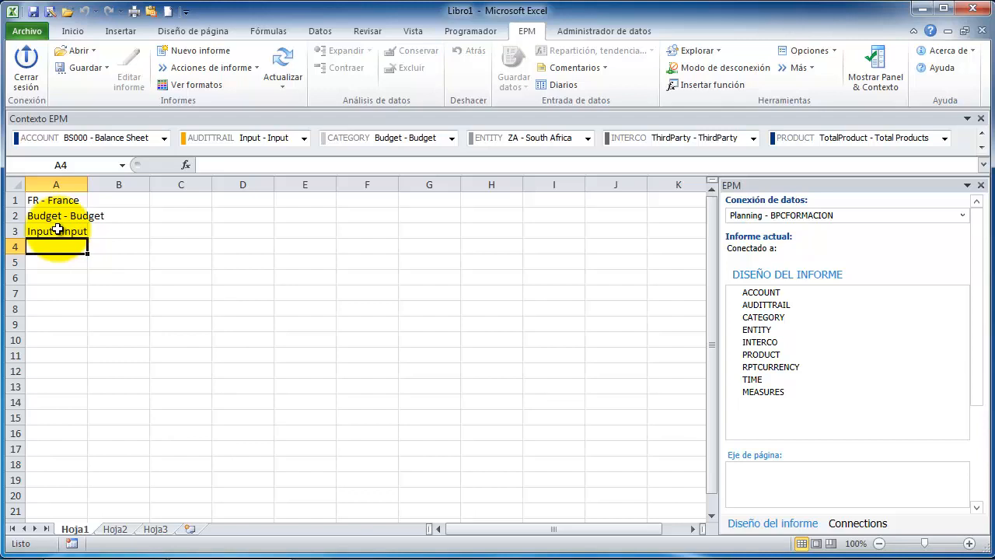
type("third")
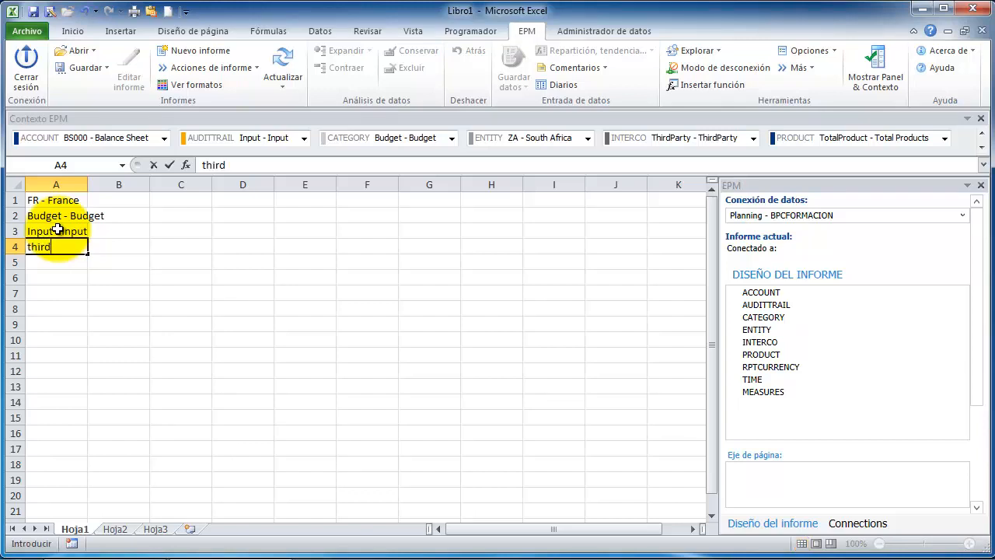
type("party")
key("Return")
Step: Enter the members productC in A5 and periodic in A6
type("p")
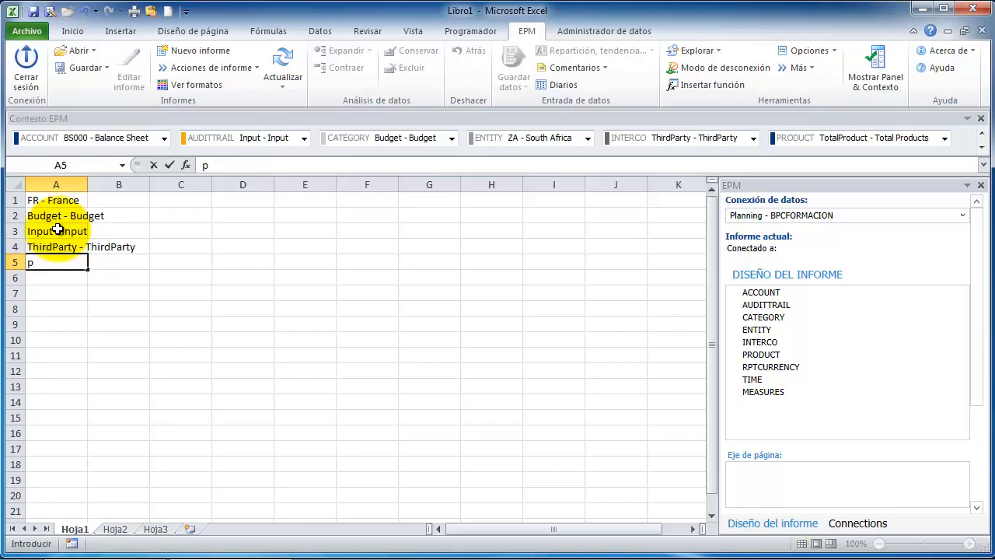
type("roductC")
key("Return")
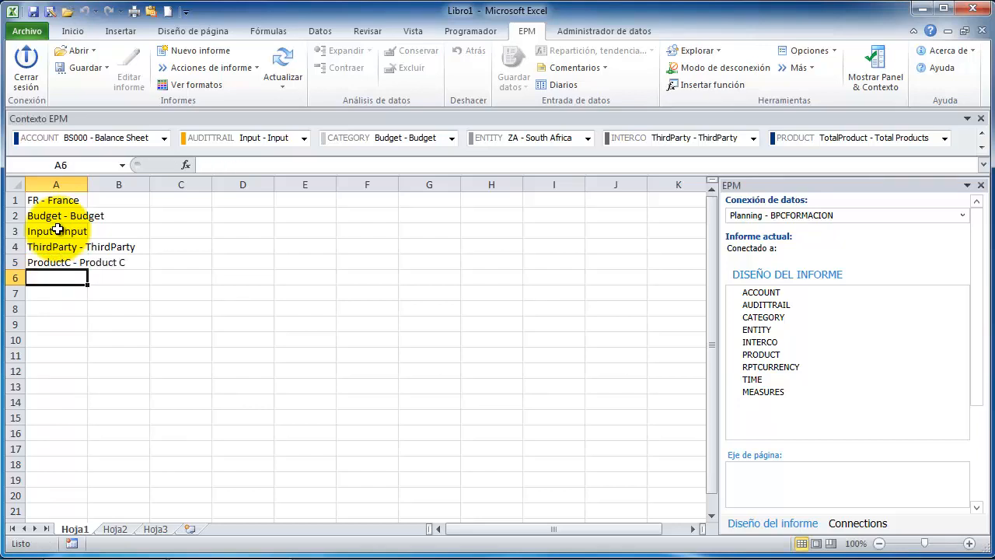
left_click(70, 264)
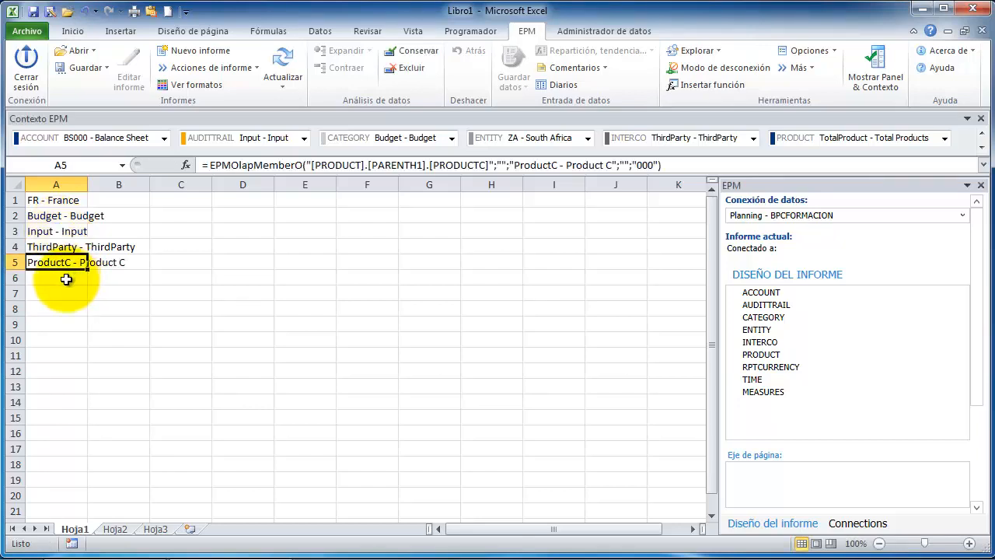
left_click(66, 279)
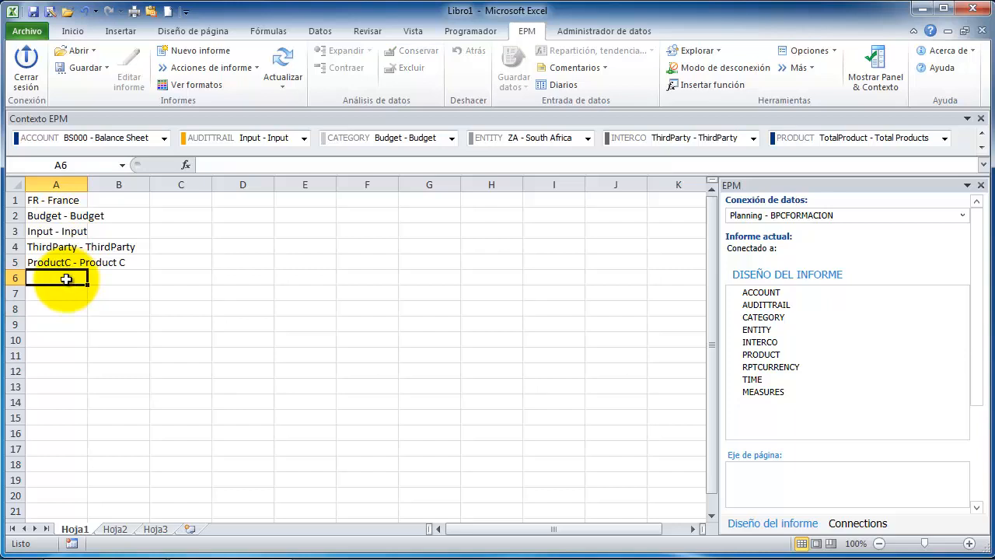
type("per")
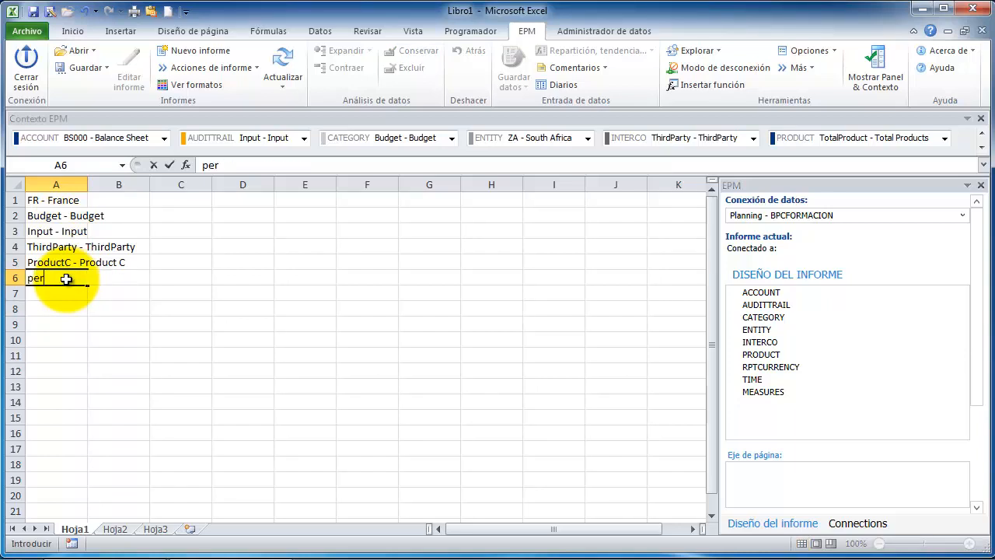
type("iodic")
key("Return")
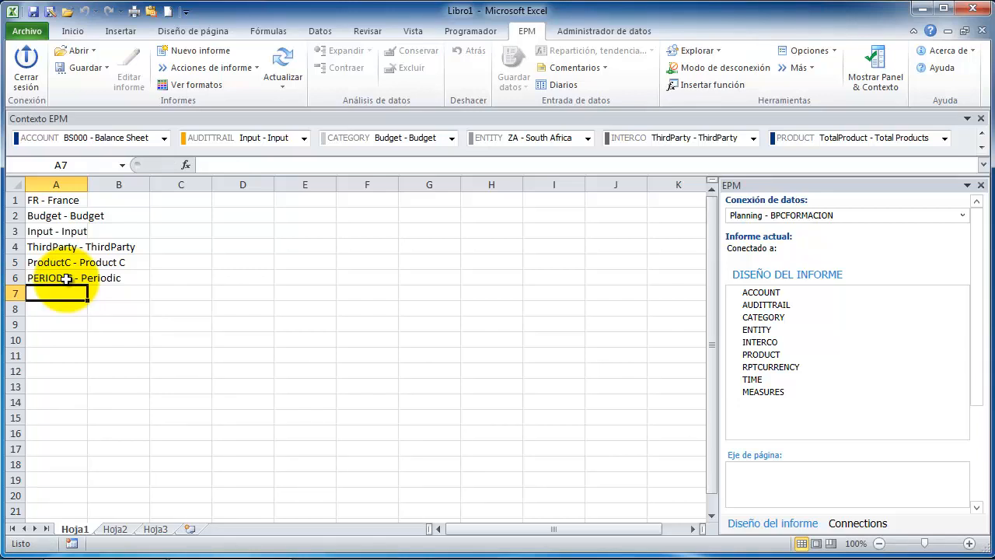
Step: Enter local in A7 as the reporting currency member
type("I")
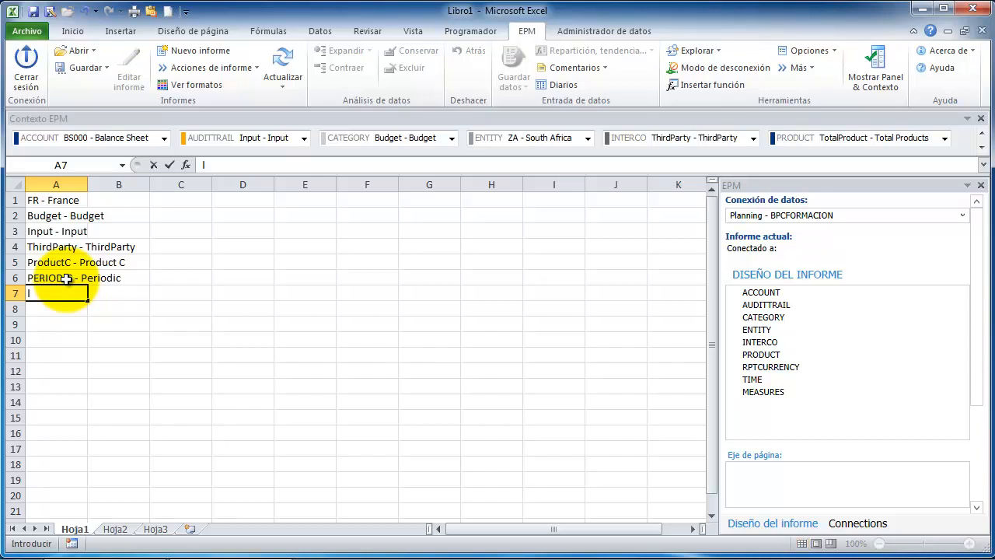
type("ocal")
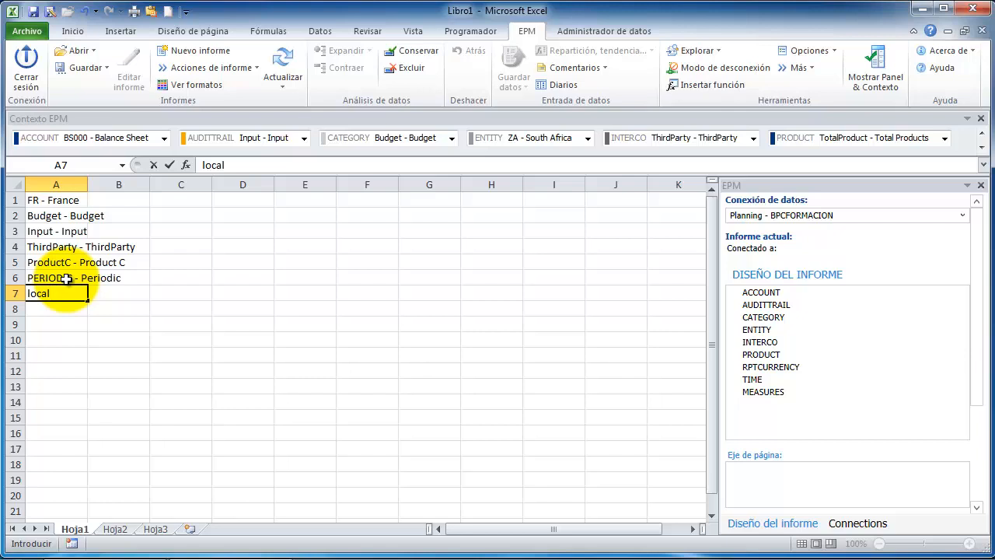
key("Return")
key("Up")
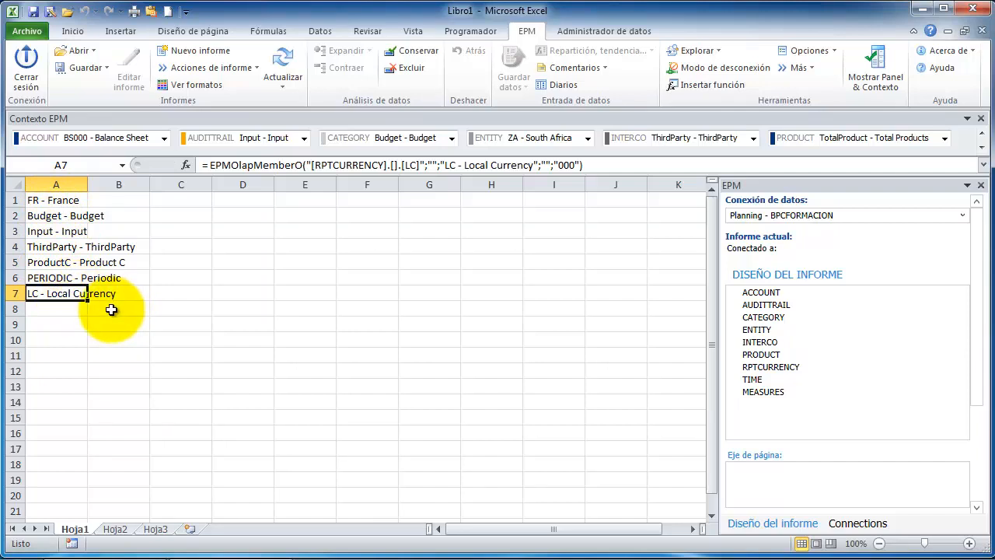
Step: Enter bs in B10 and resolve the ambiguous name to the ACCOUNT member BS000 - Balance Sheet
left_click(118, 339)
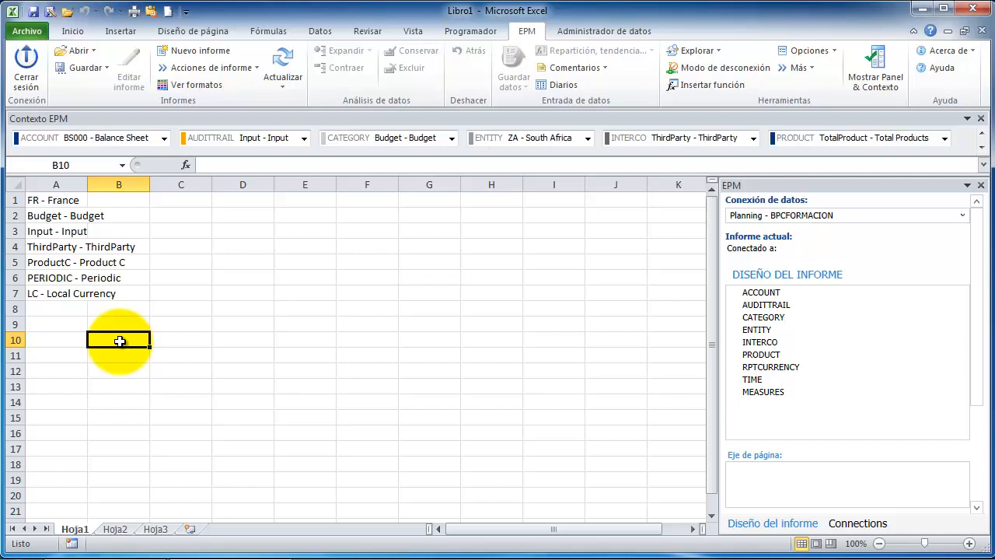
type("bs")
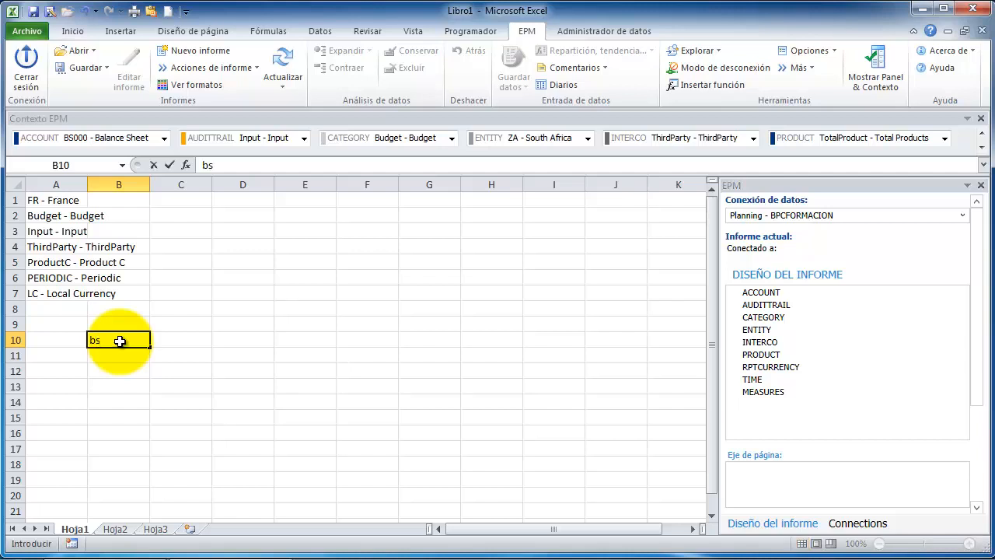
key("Return")
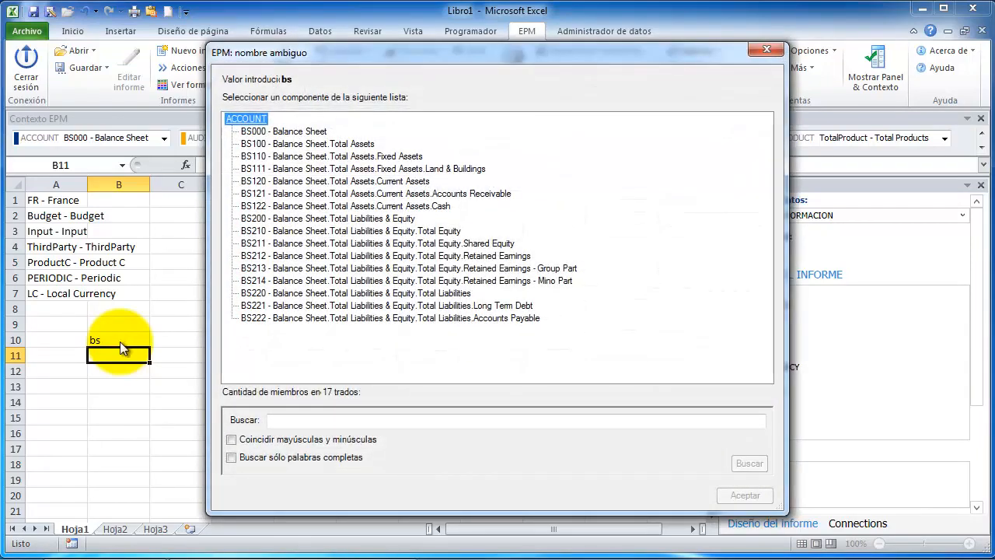
left_click(281, 133)
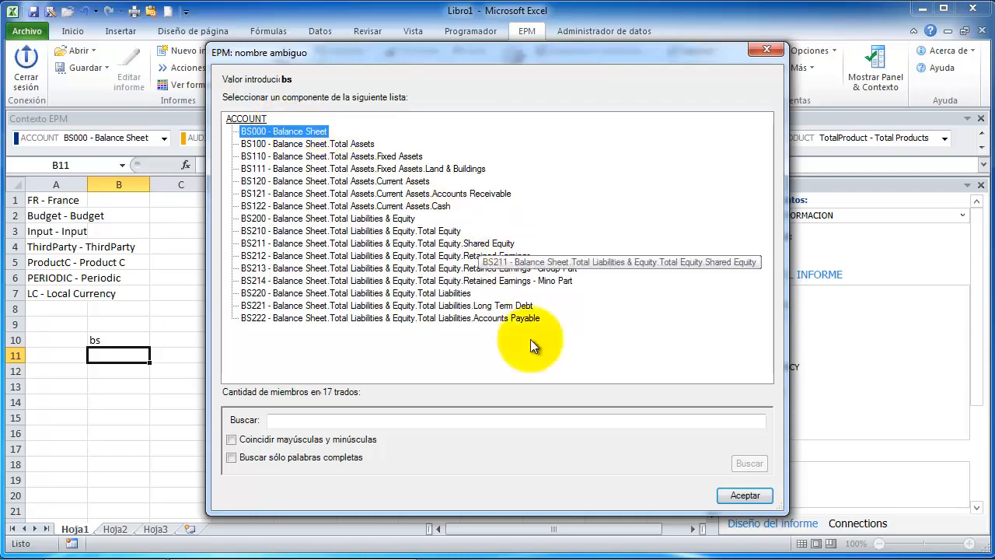
left_click(747, 499)
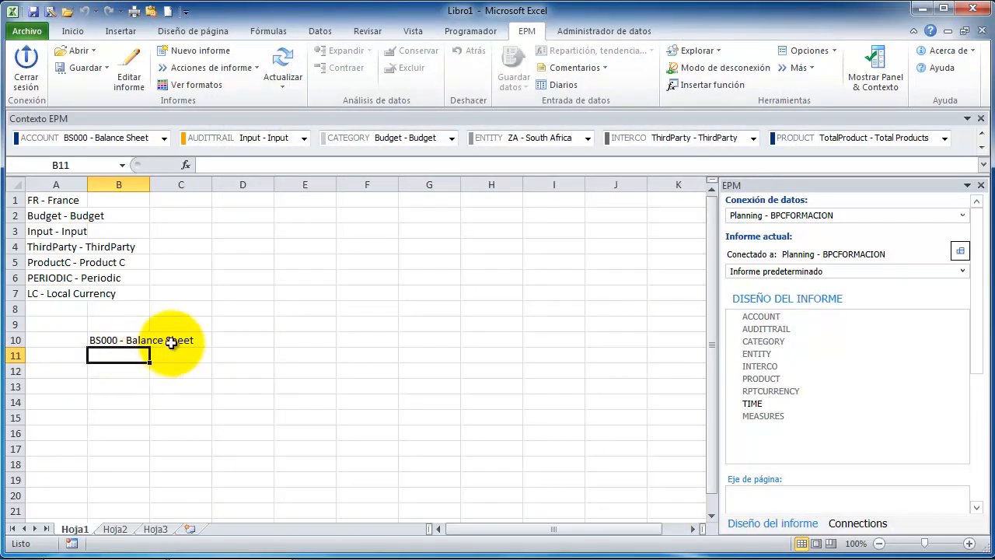
Step: Enter the time member 2017.total in C9, above and beside the Balance Sheet account
left_click(178, 325)
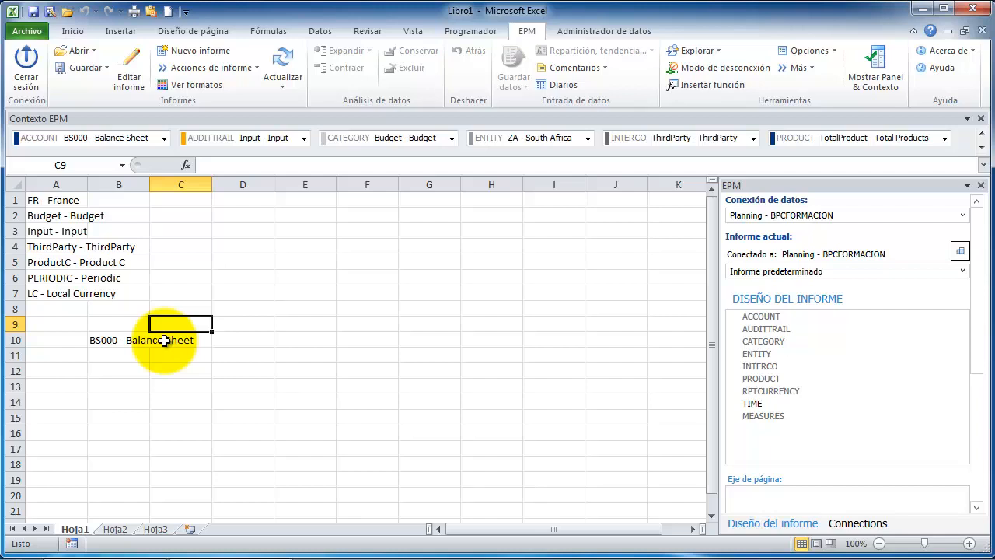
type("201")
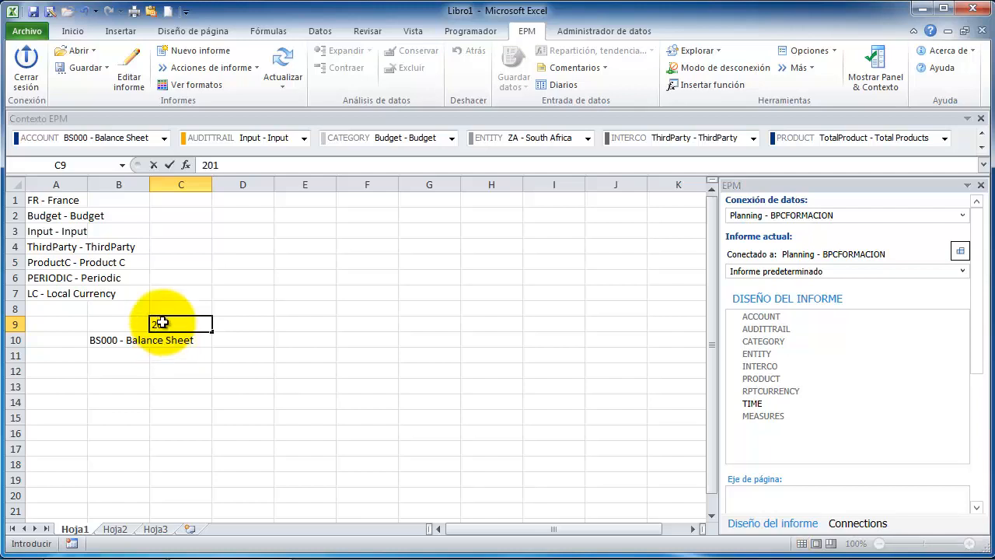
type("7.total")
key("Return")
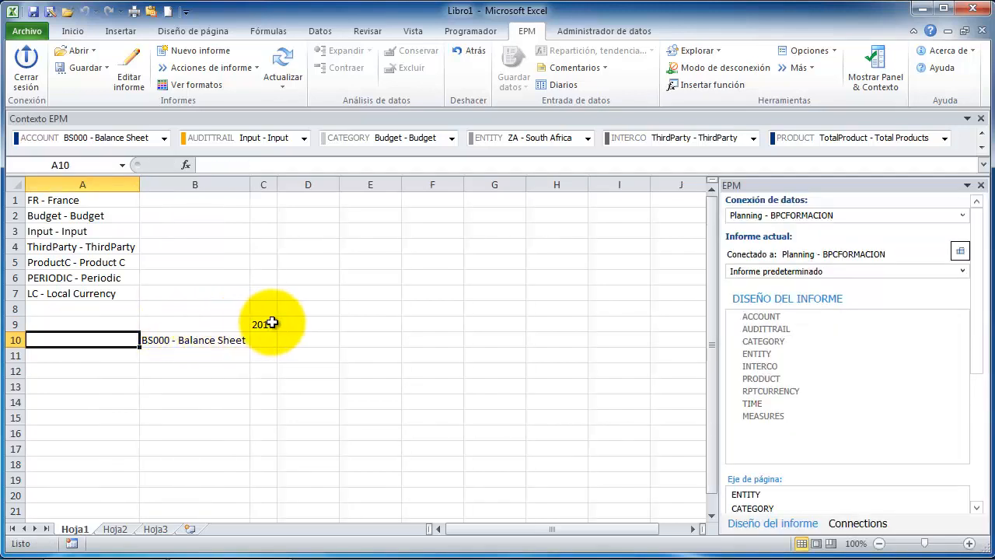
Step: Examine the 2017 cell's member formula and the dimensions assigned to the report's page, row and column axes
left_click(263, 324)
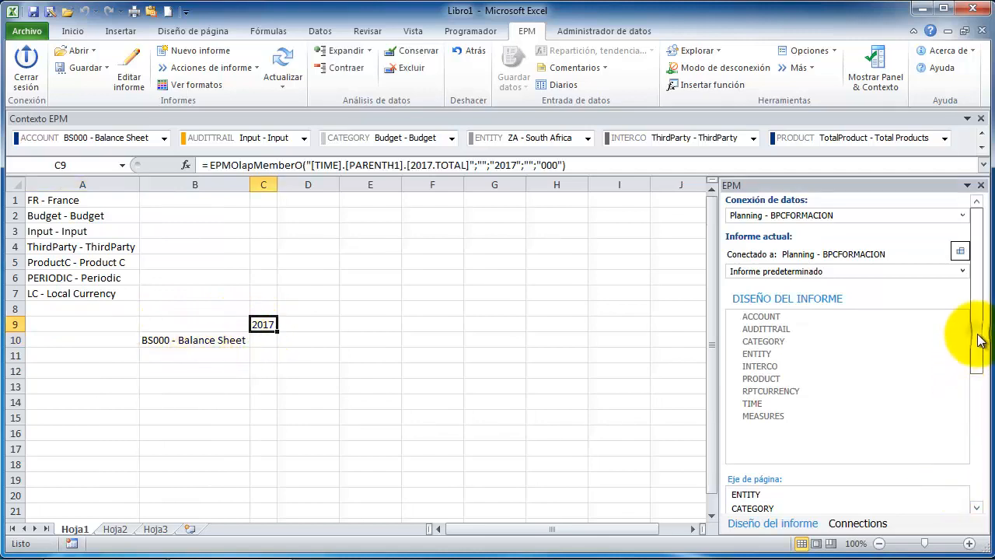
left_click_drag(977, 338, 978, 478)
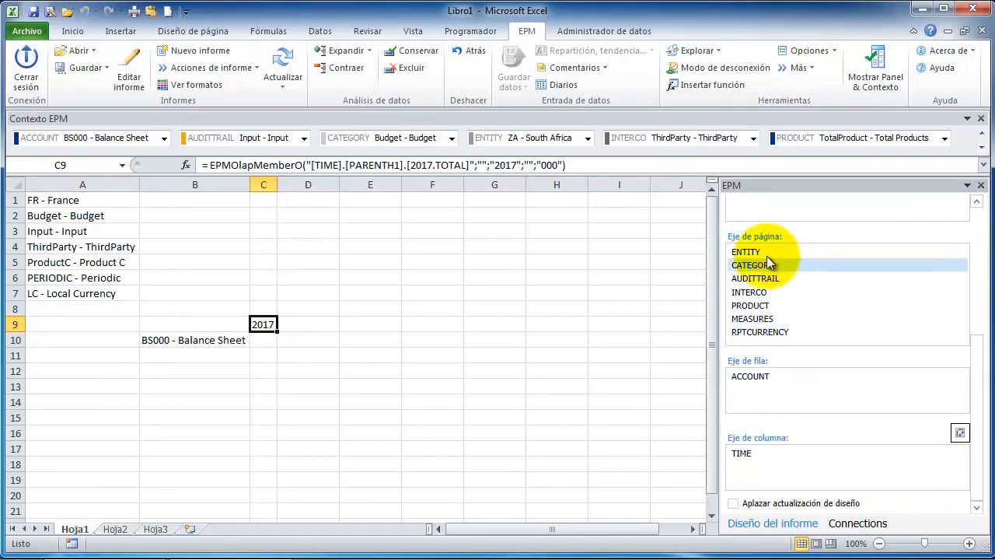
left_click_drag(758, 328, 769, 391)
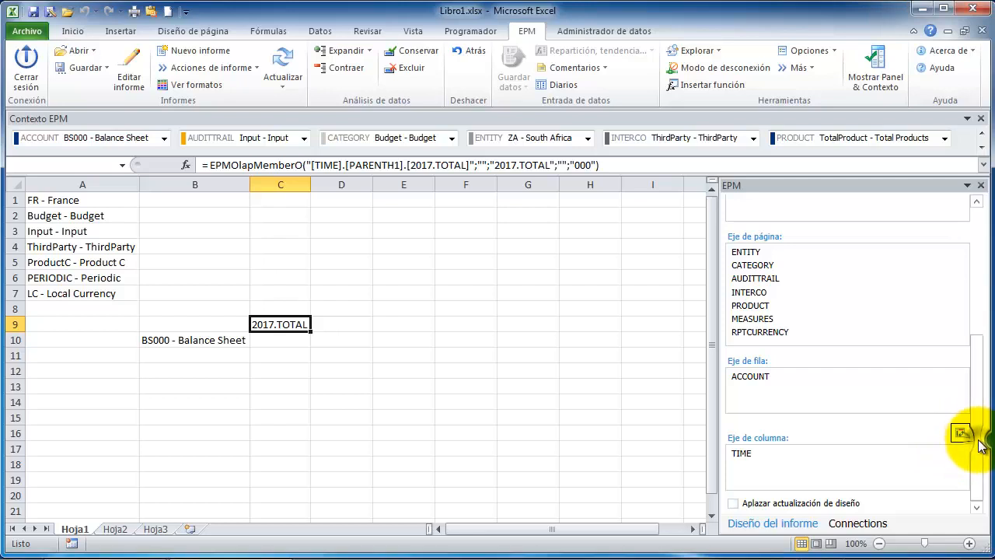
left_click_drag(977, 428, 978, 312)
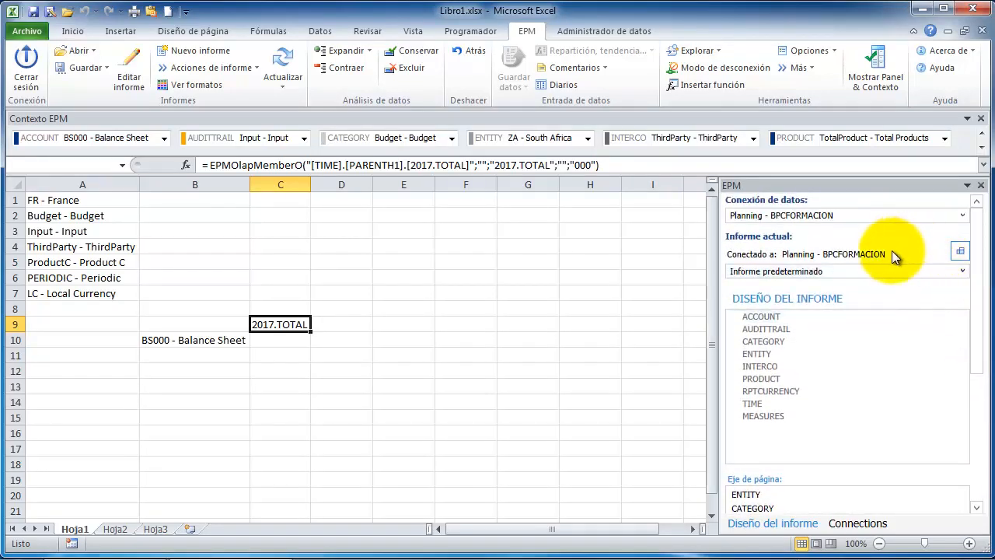
left_click(960, 251)
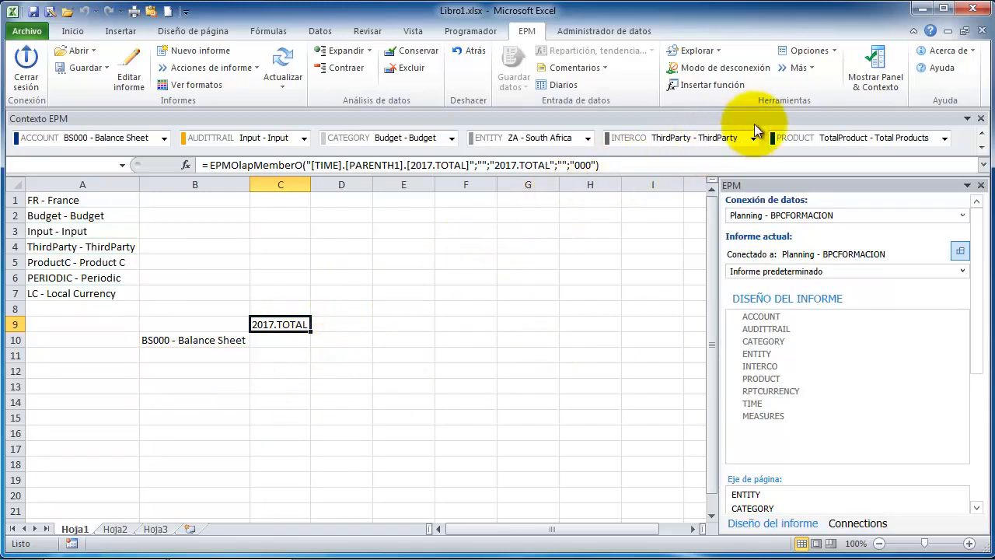
Step: Stop the report inheriting sheet options, enable its use as an input form, and set the vertical totals position to Superior
left_click(139, 92)
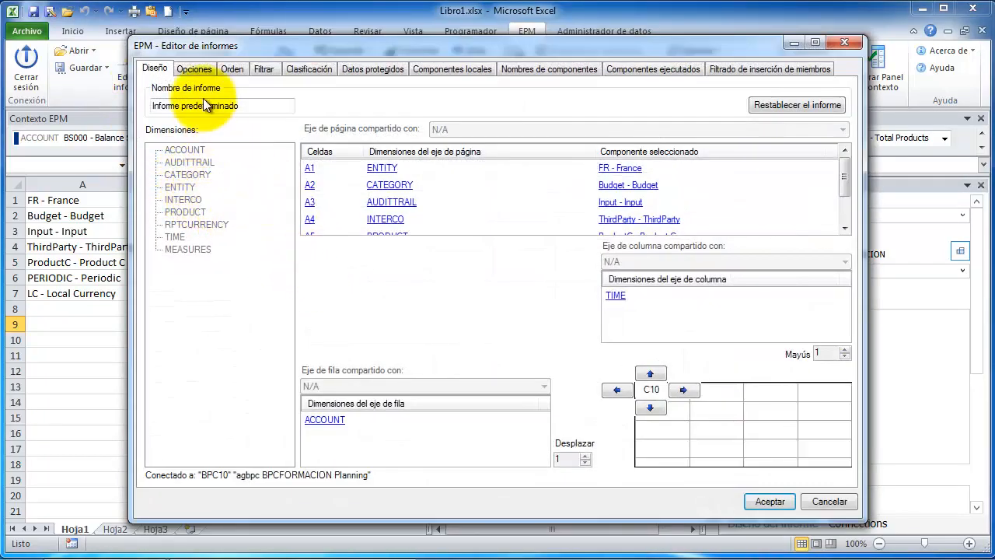
left_click(192, 69)
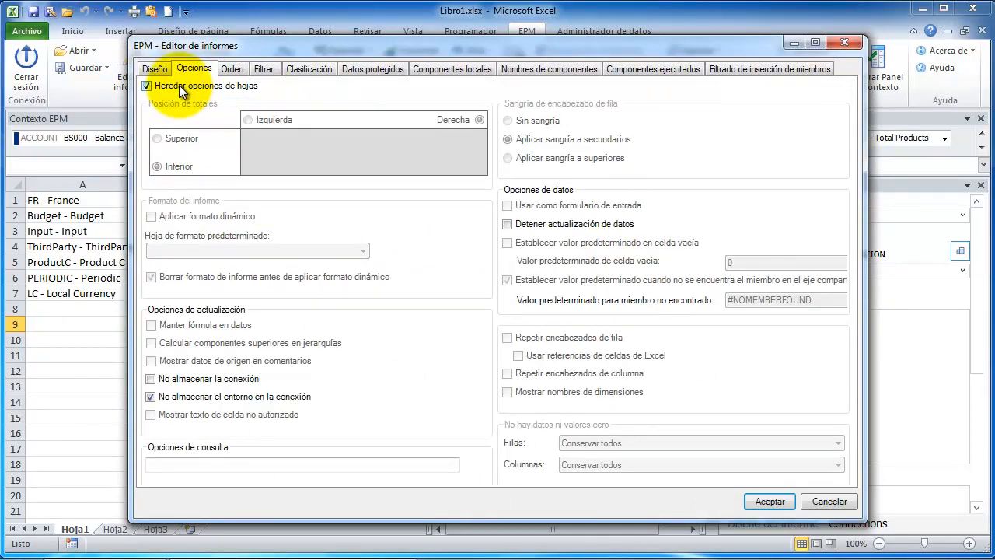
left_click(179, 85)
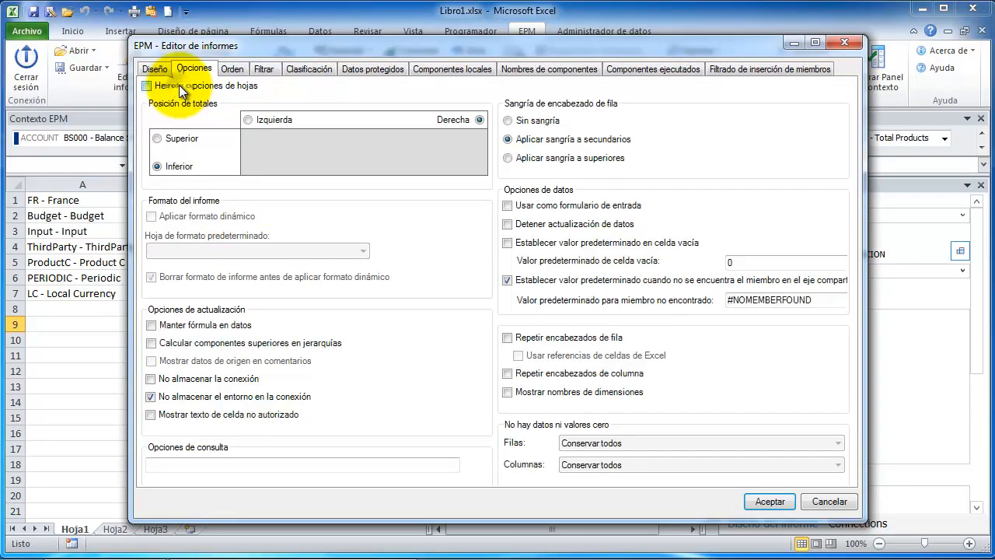
left_click(507, 206)
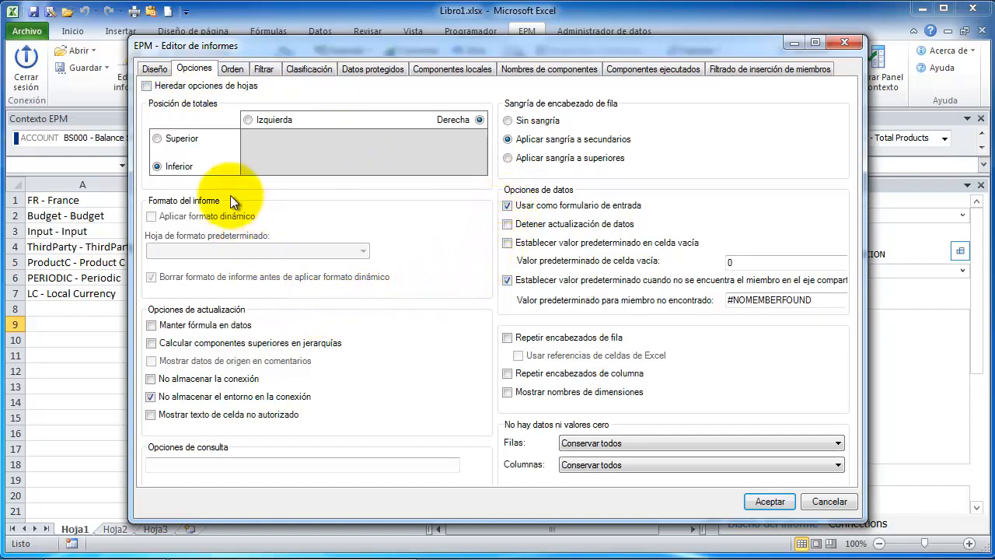
left_click(156, 138)
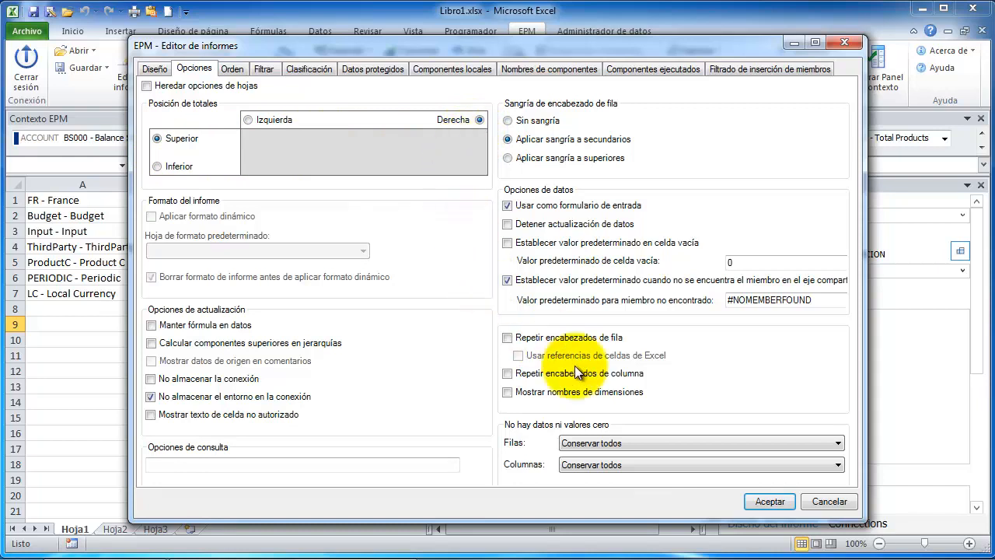
Step: Review the members selected for the ACCOUNT row dimension without changing them, and accept the edited report
left_click(154, 70)
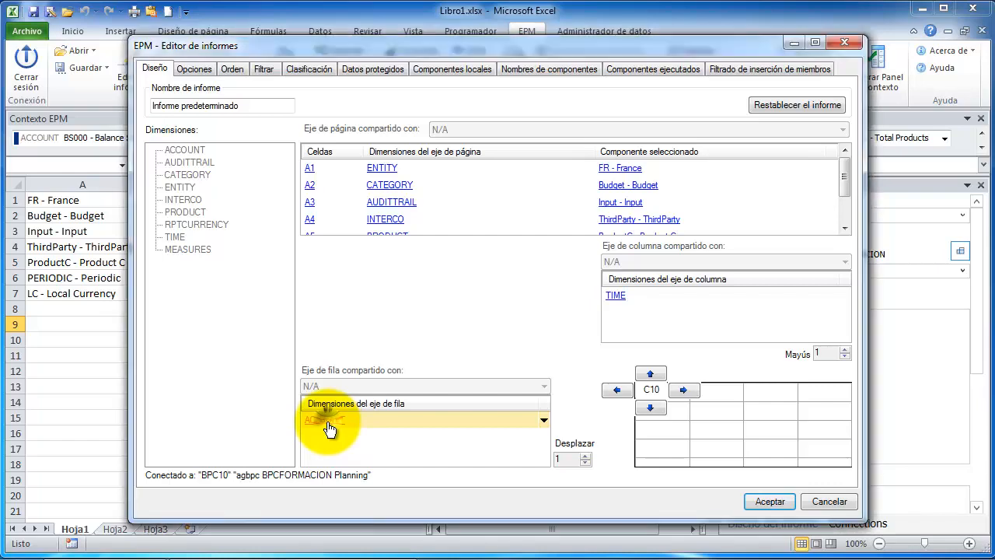
left_click(327, 423)
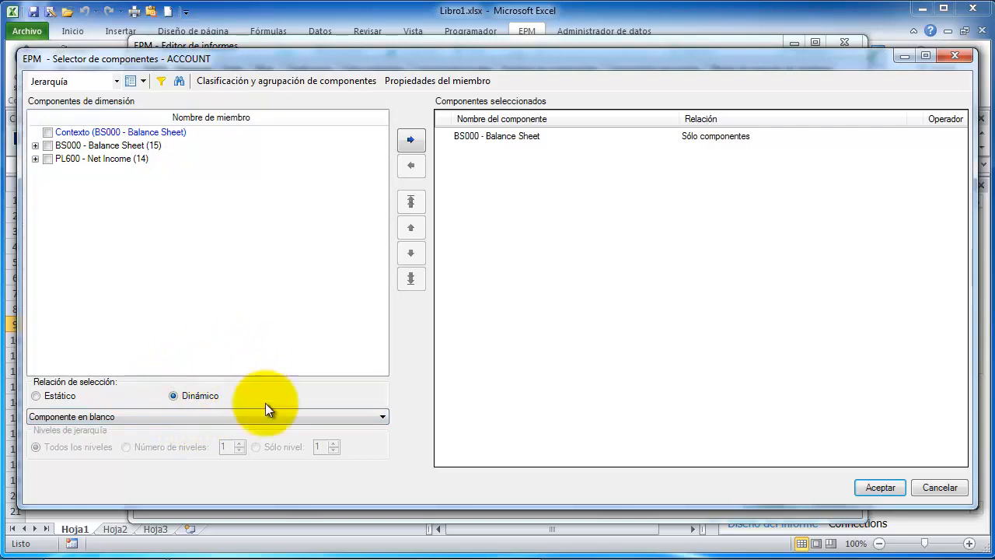
left_click(934, 486)
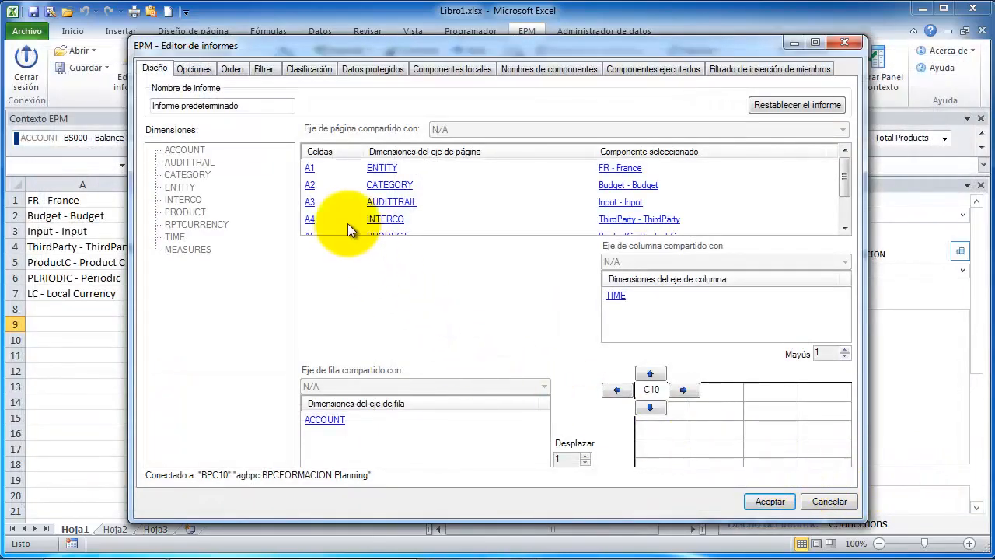
left_click(763, 500)
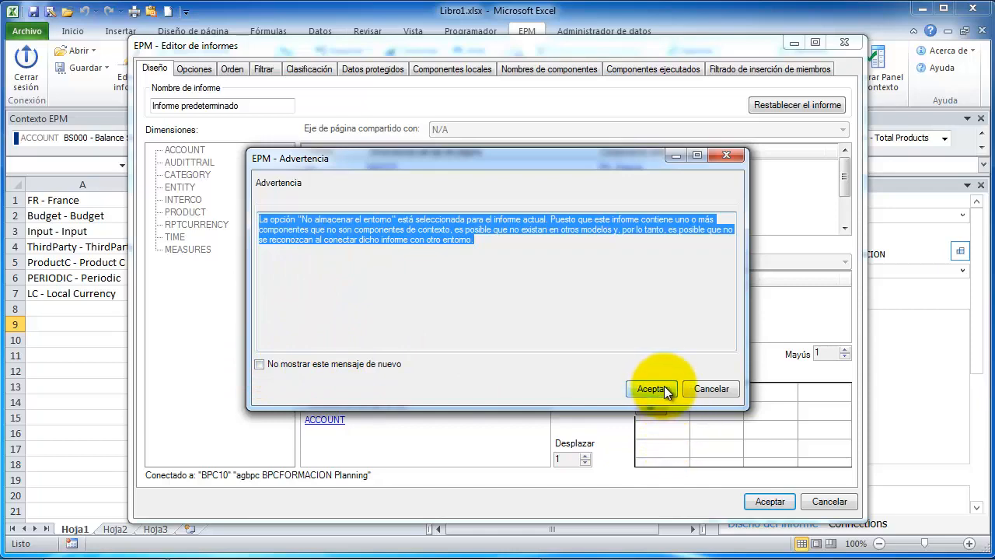
left_click(710, 388)
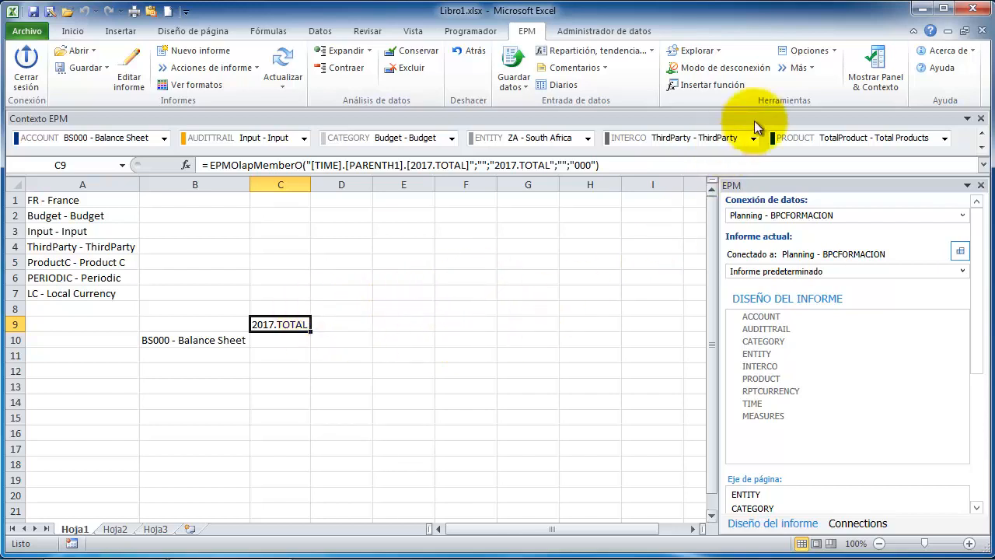
Step: In the EPM user options, make sure the warning about an unstored connection or connection environment is off
left_click(835, 53)
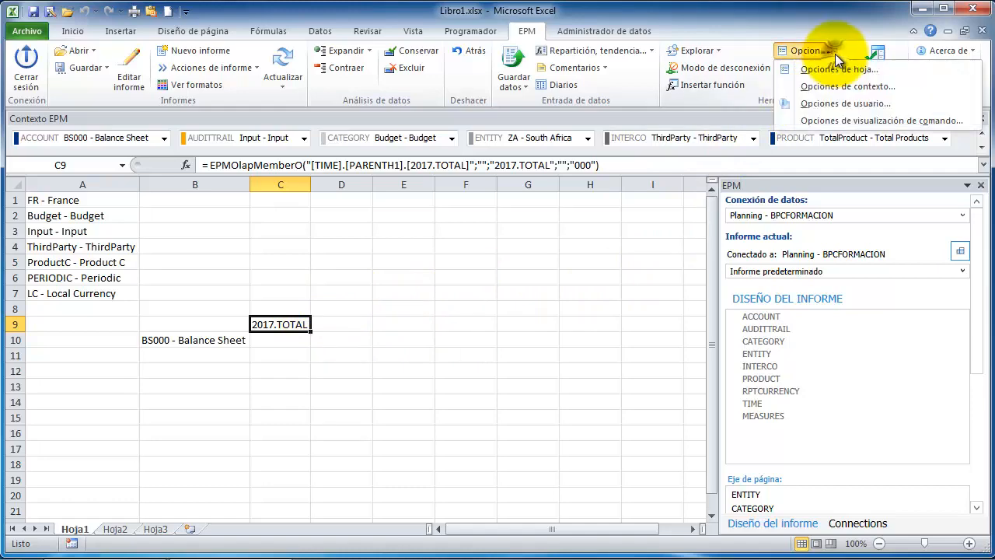
left_click(831, 102)
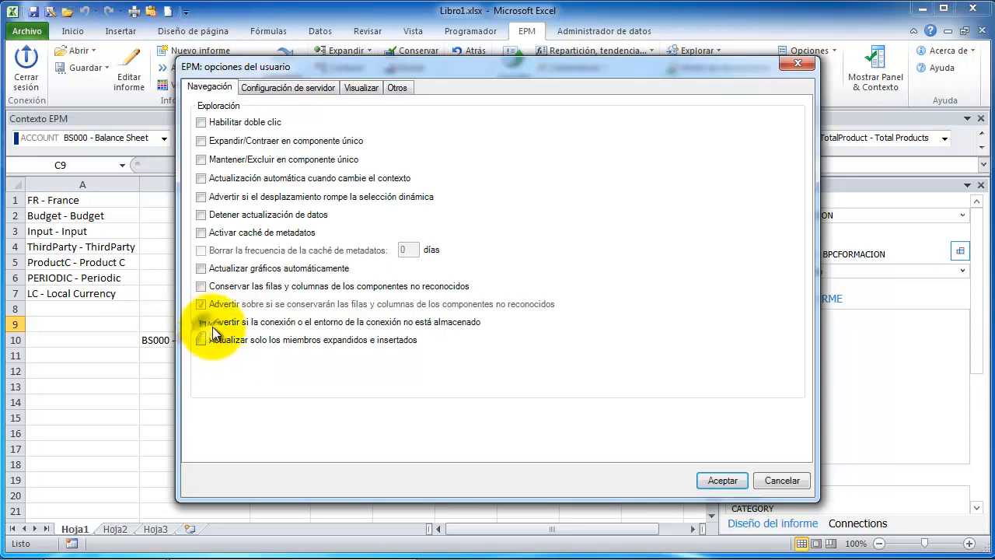
left_click(718, 477)
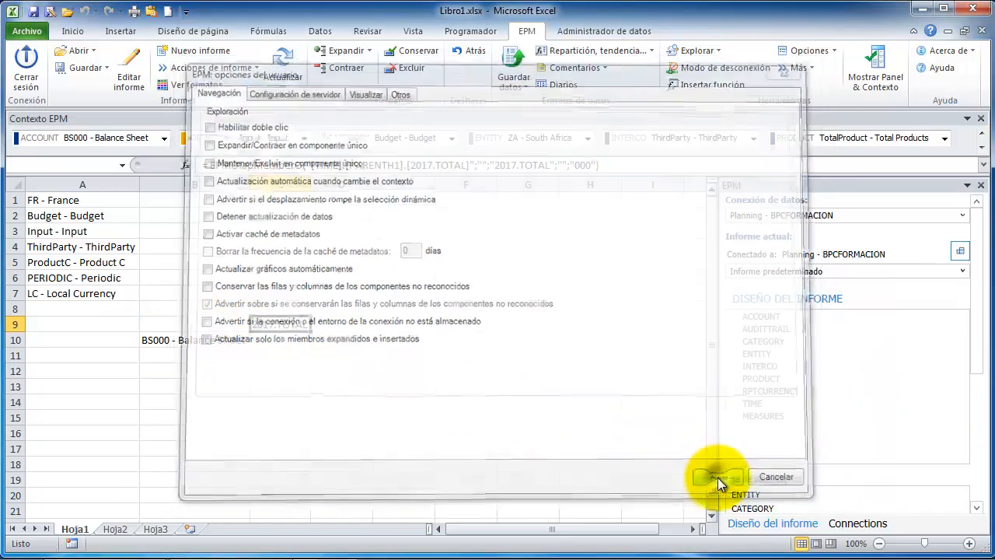
Step: Check the report's totals position and input form options in the report editor and accept the report
left_click(131, 81)
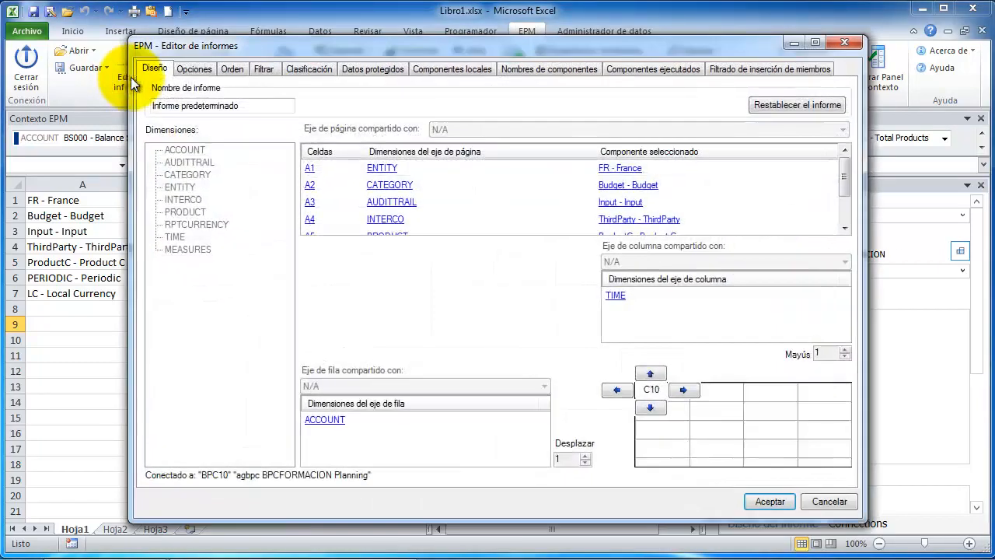
left_click(193, 68)
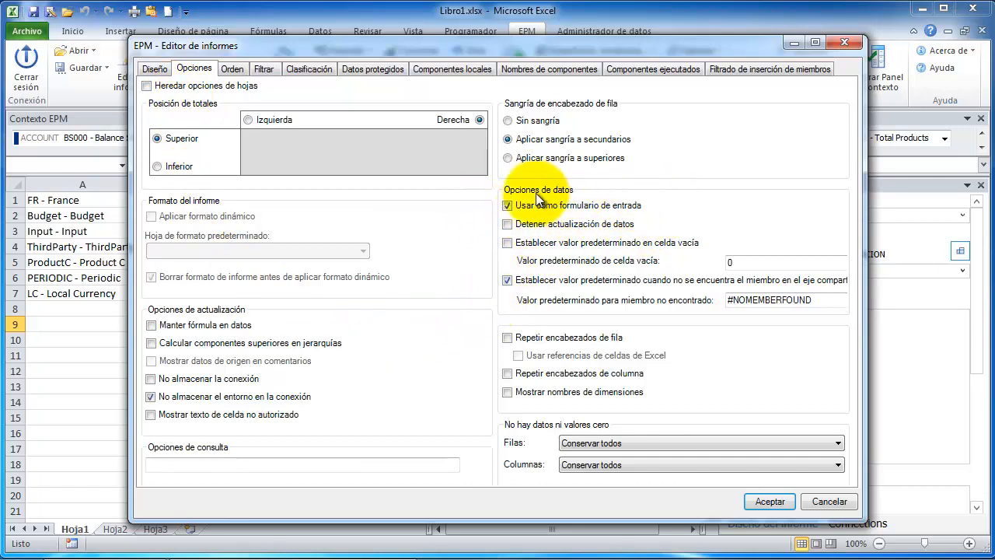
left_click(773, 498)
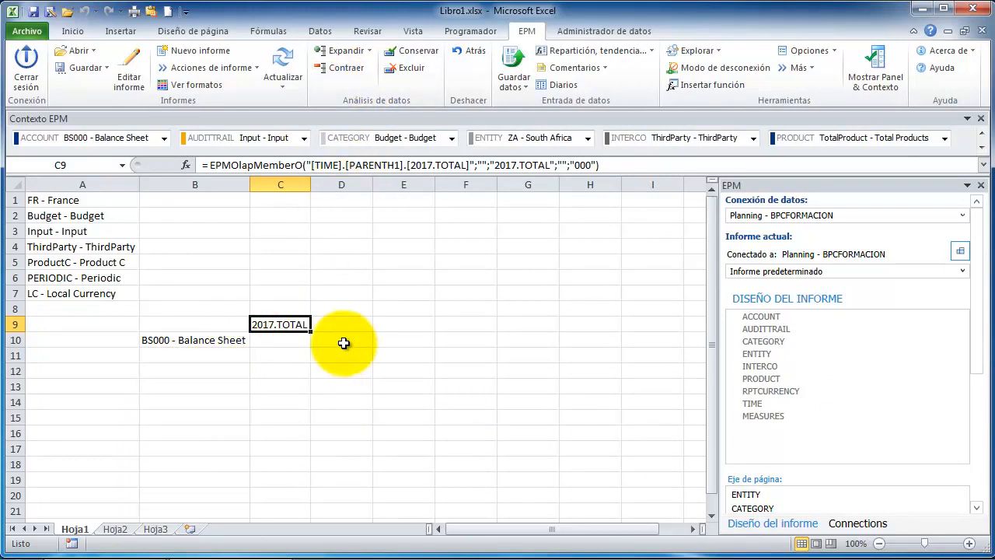
Step: Set the expansion mode to Miembros y descendientes and expand the BS000 - Balance Sheet account in B10
left_click(371, 51)
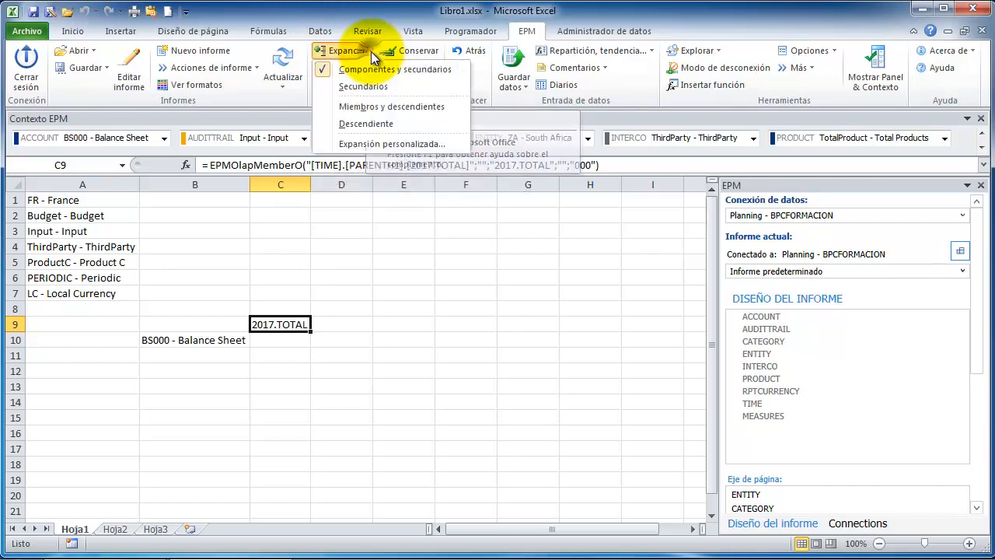
left_click(377, 106)
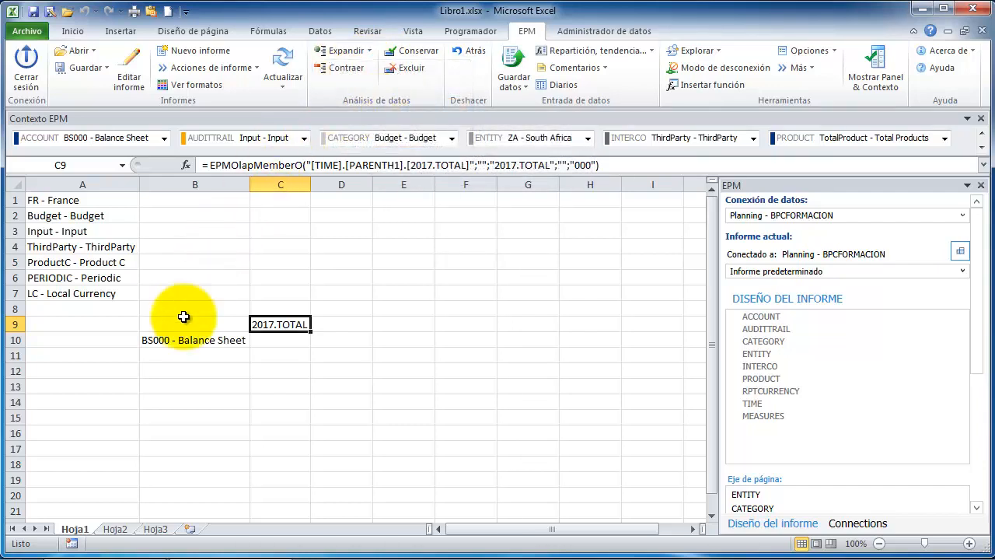
left_click(181, 344)
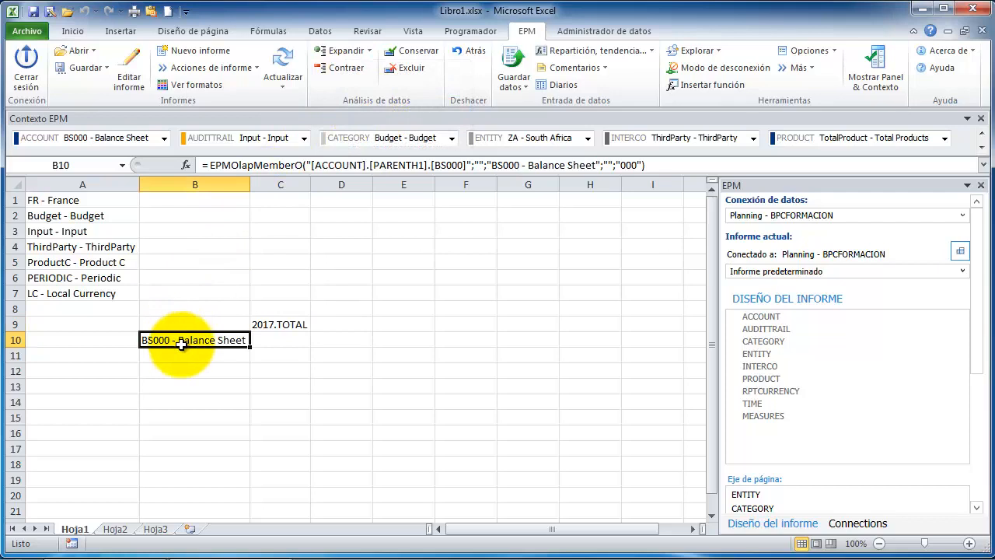
left_click(334, 52)
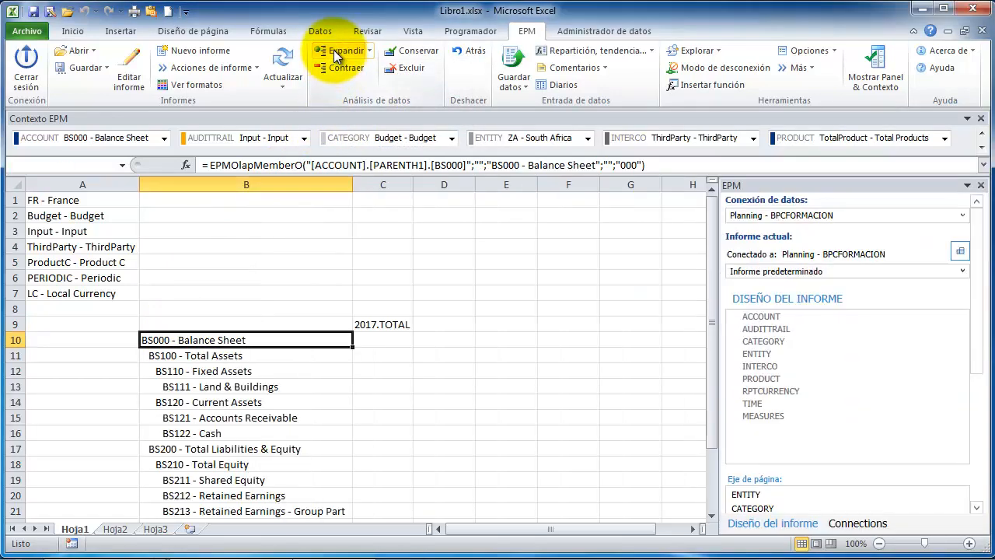
Step: Expand the 2017.TOTAL member in C9 into its quarters using the Secundarios expansion mode
left_click(375, 325)
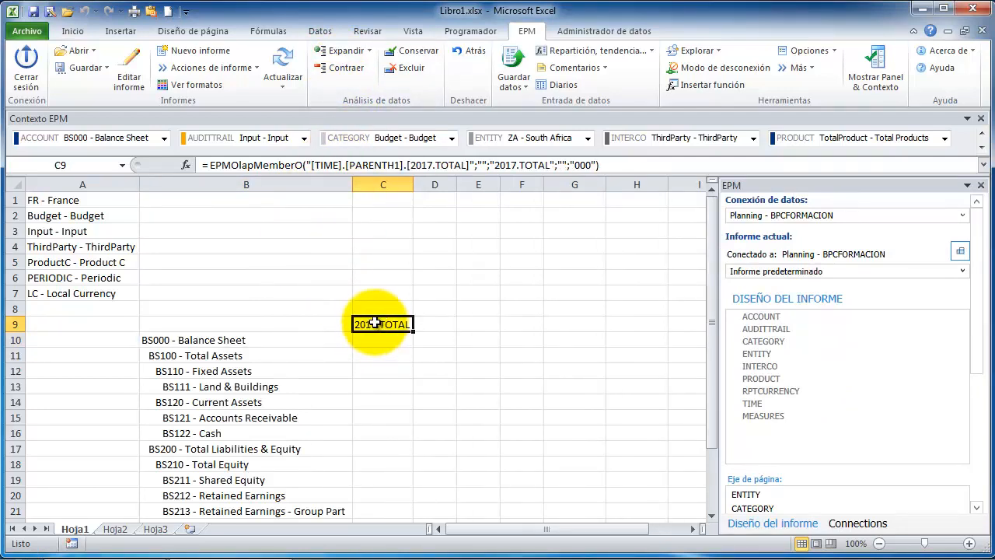
left_click(369, 50)
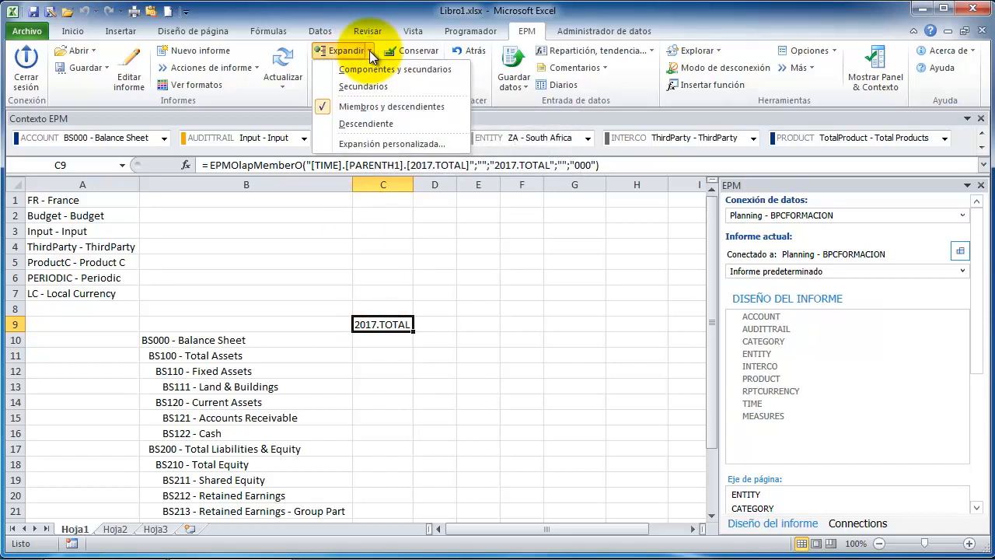
left_click(372, 87)
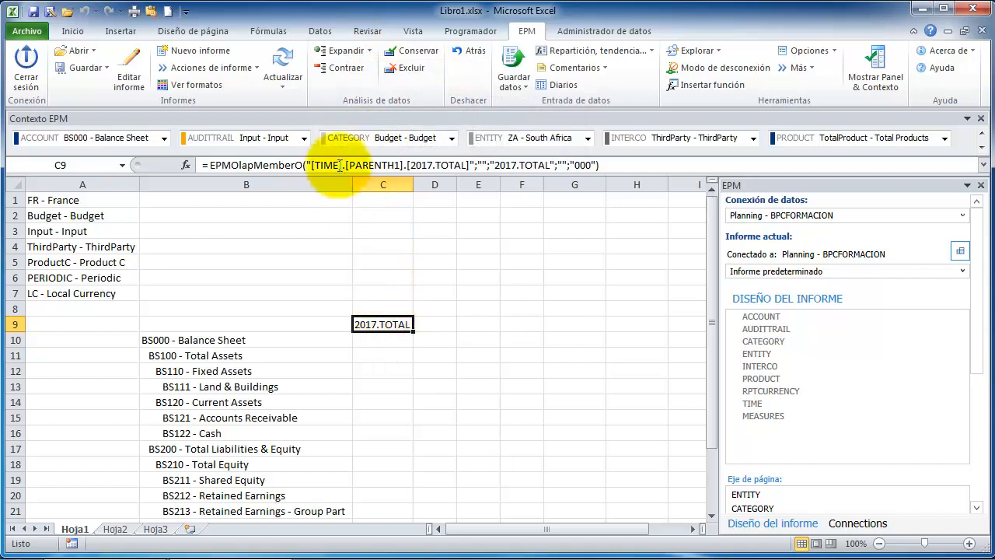
left_click(339, 54)
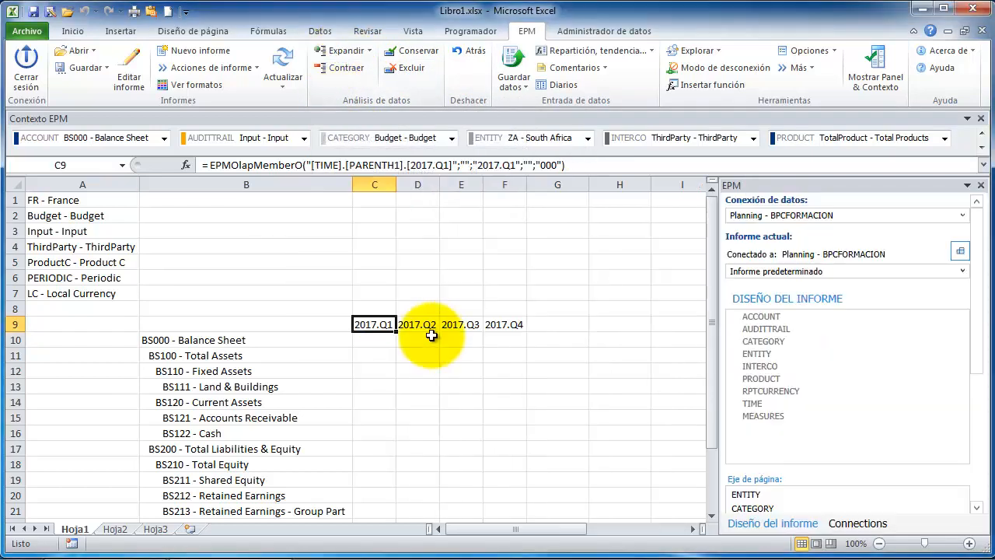
Step: Expand 2017.Q2 in D9 with the Componentes y secundarios mode to add its months alongside the quarter
left_click(420, 325)
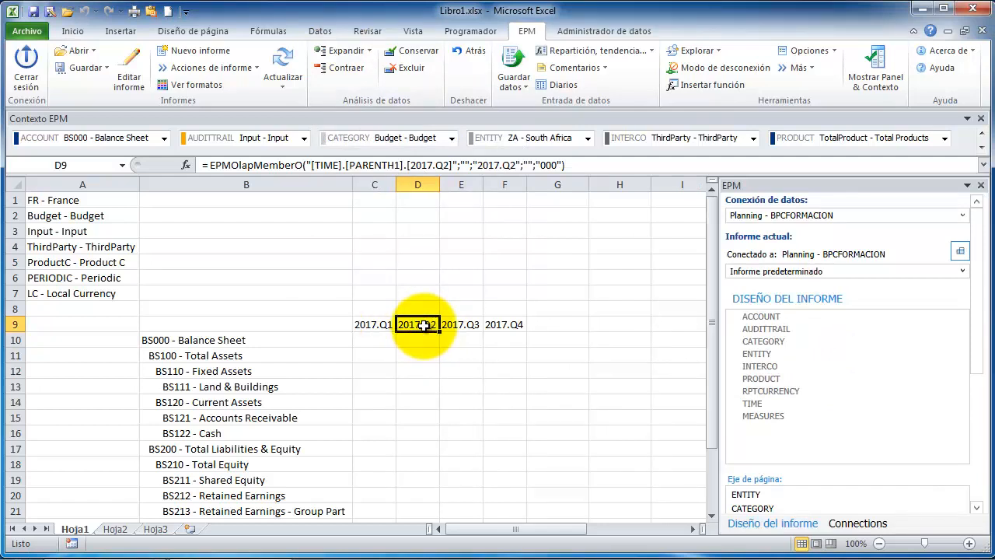
left_click(370, 51)
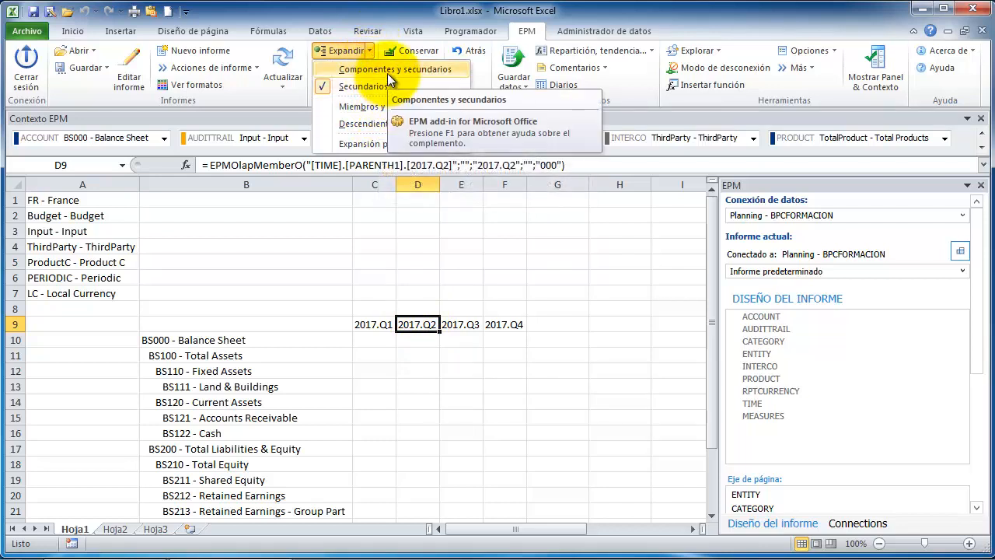
left_click(387, 70)
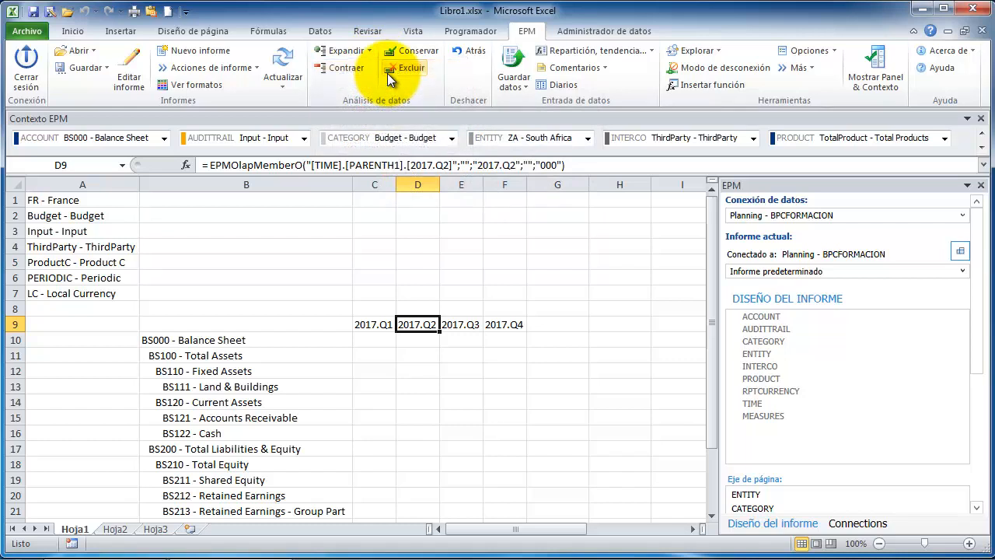
left_click(342, 47)
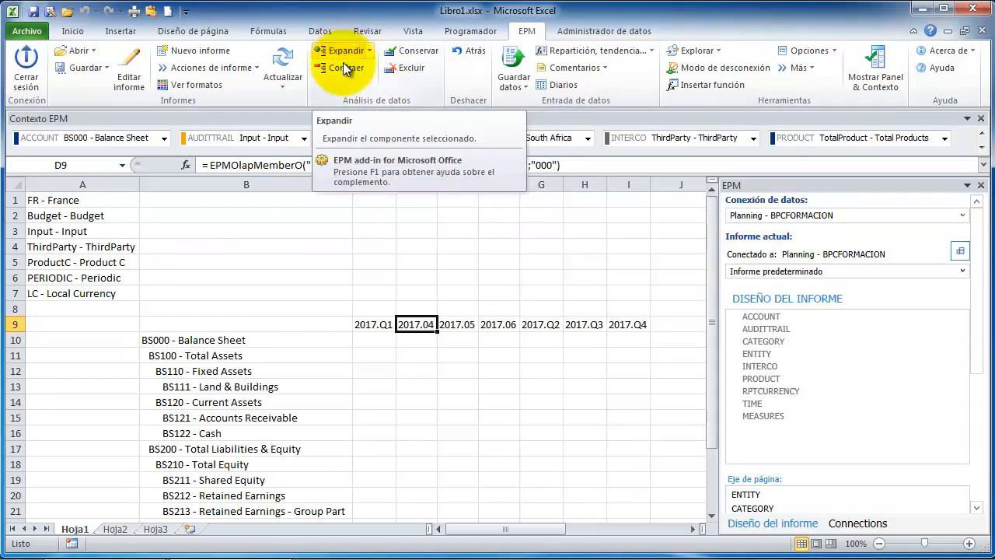
Step: Examine the member formulas of the time headers in cells C9 to I9
left_click(376, 324)
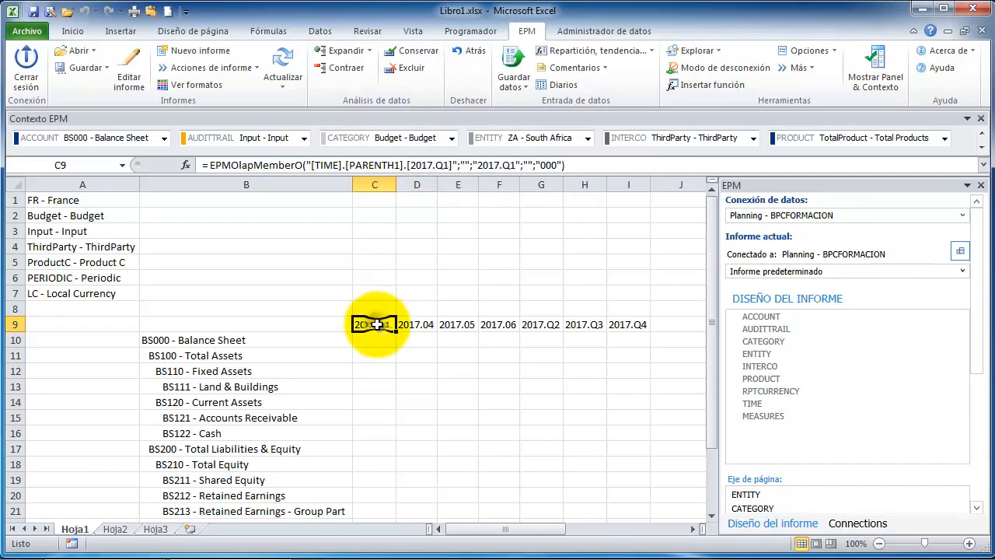
left_click(417, 324)
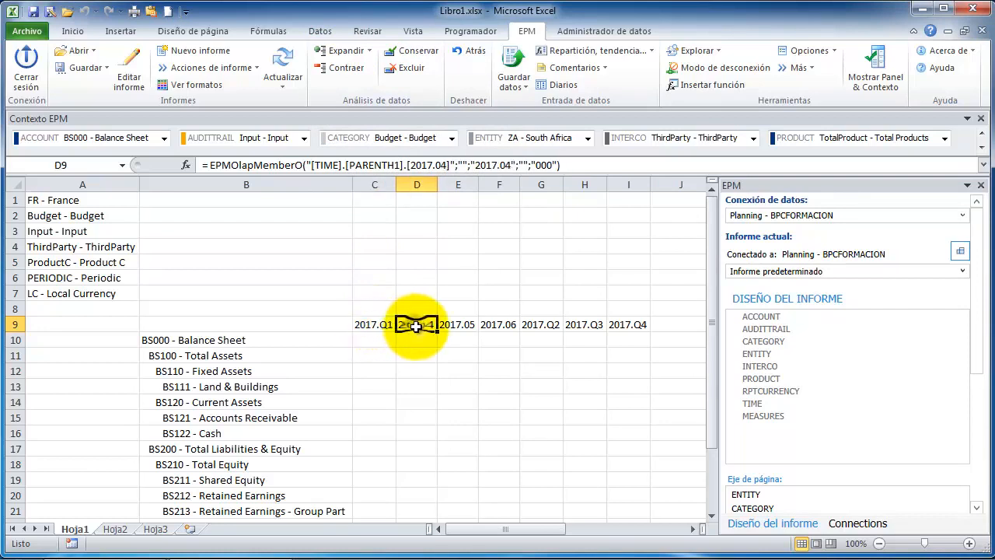
left_click(457, 325)
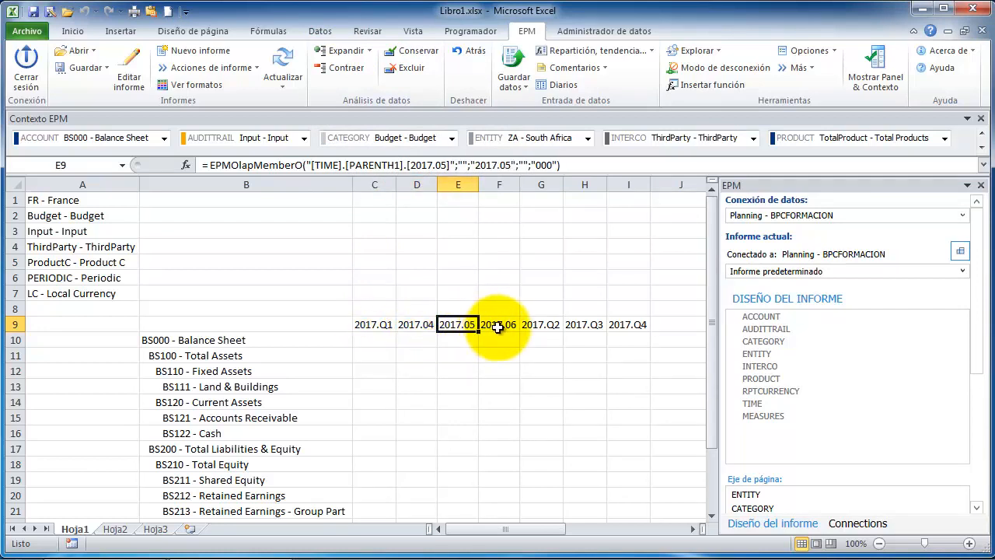
left_click(500, 325)
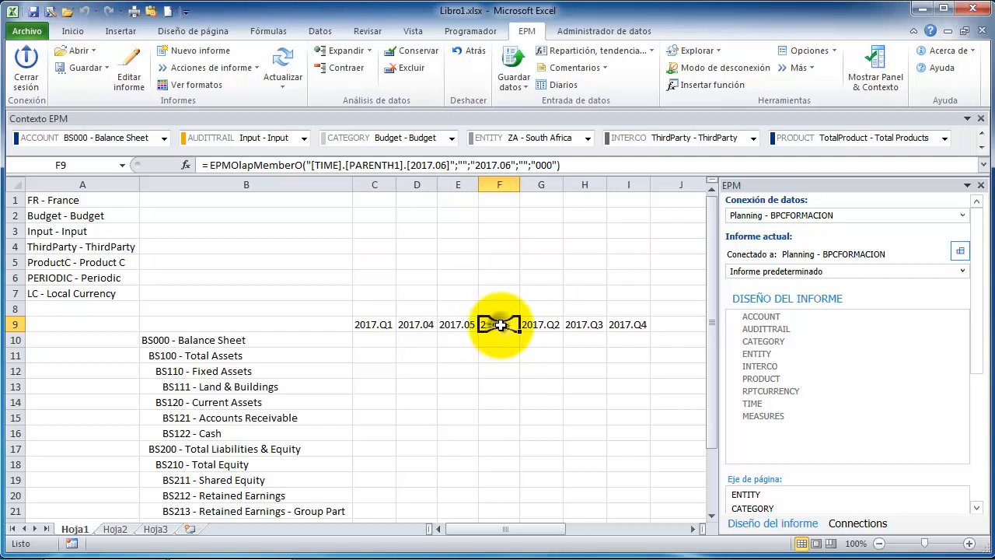
left_click(546, 325)
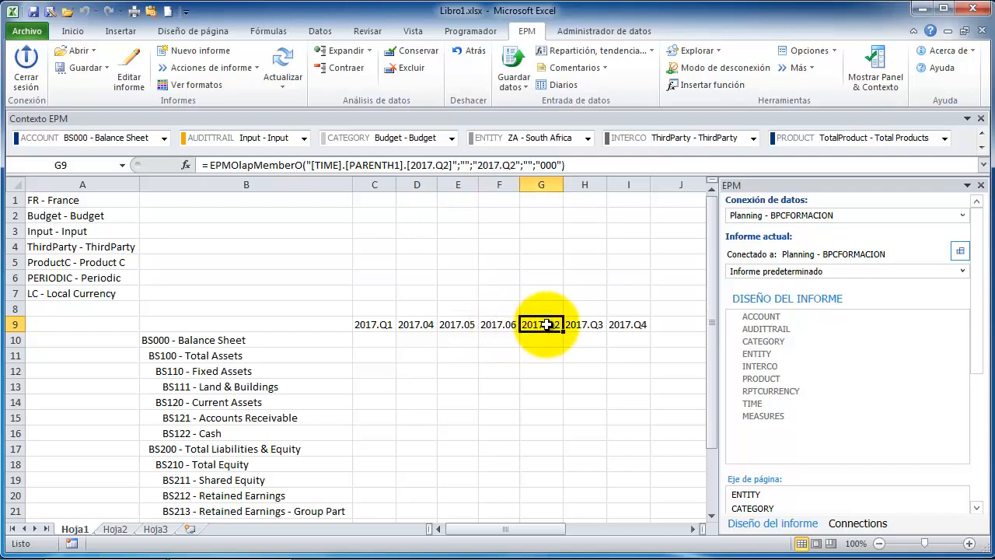
left_click(590, 326)
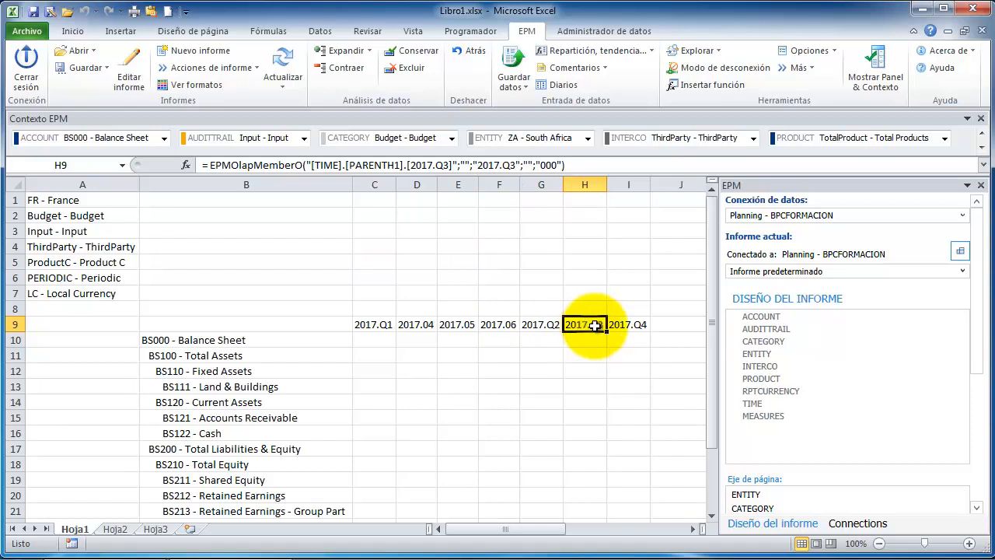
left_click(622, 326)
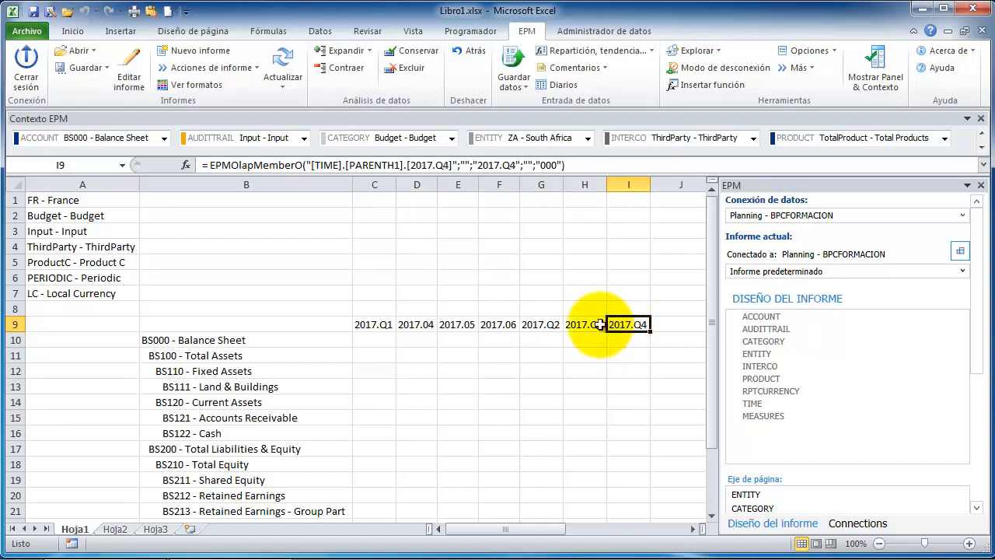
Step: Refresh the report and examine the selected ACCOUNT and TIME members in the report editor without changing them
left_click(292, 63)
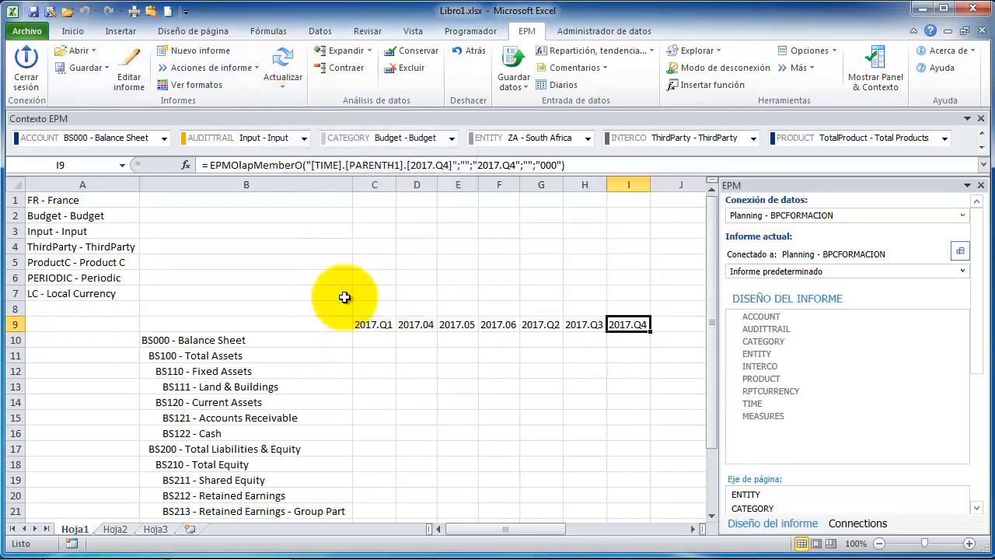
left_click(132, 80)
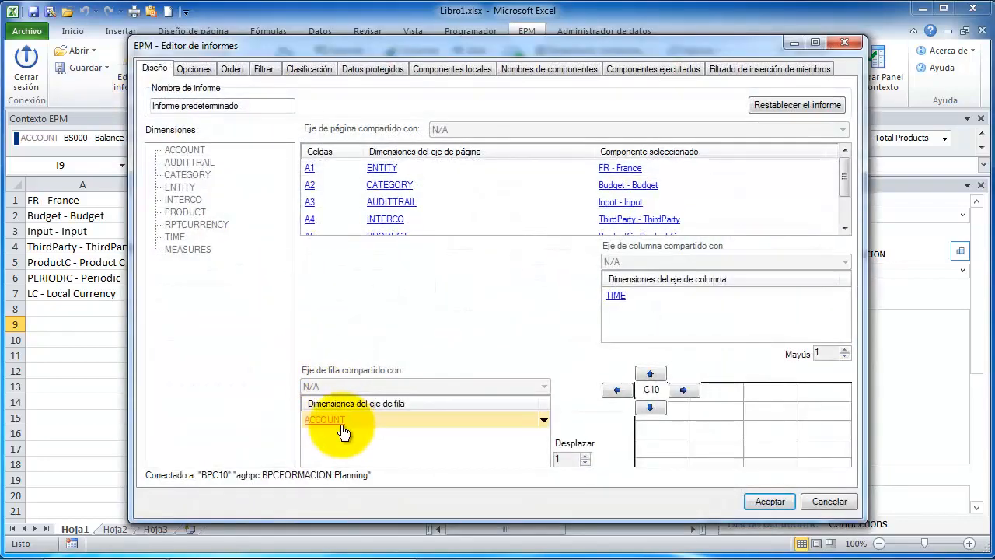
left_click(339, 424)
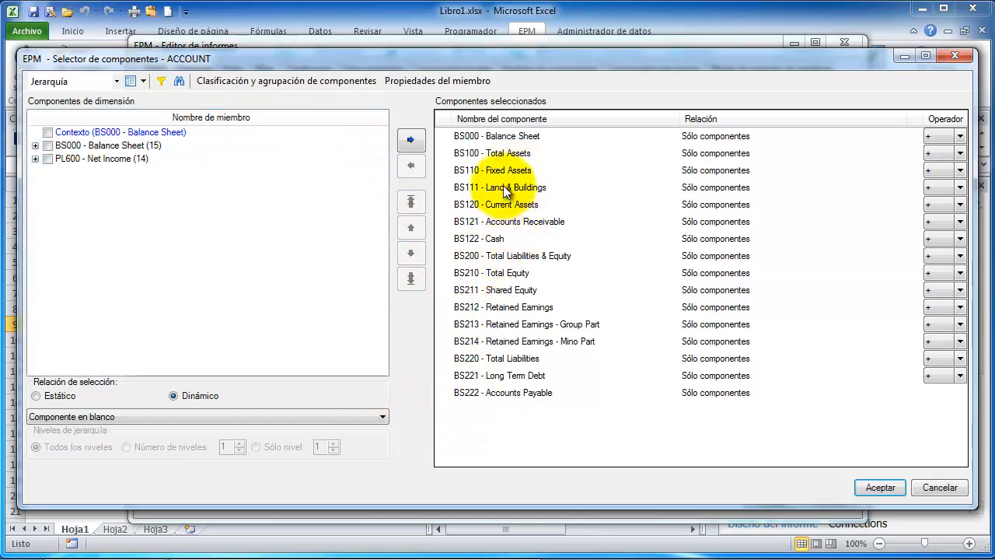
left_click(925, 486)
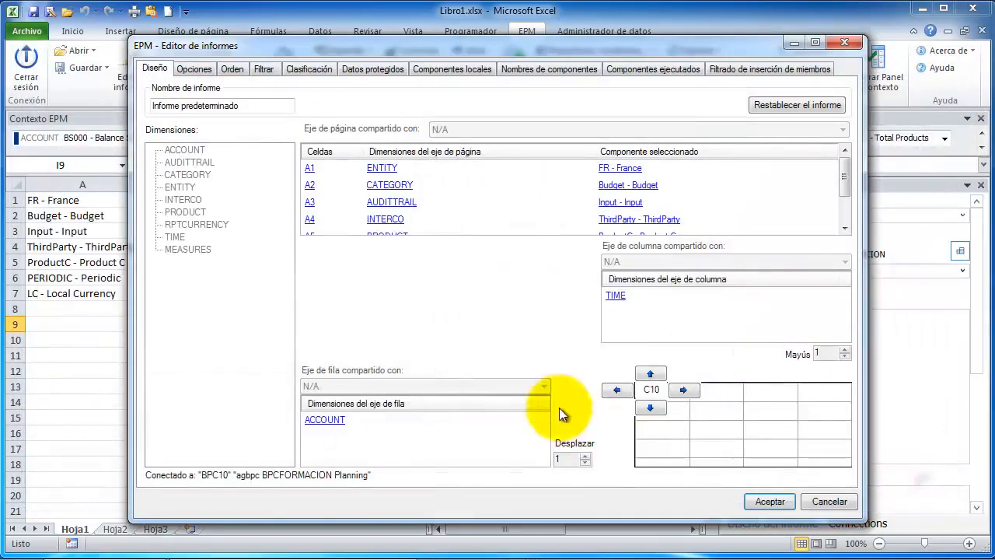
double_click(620, 303)
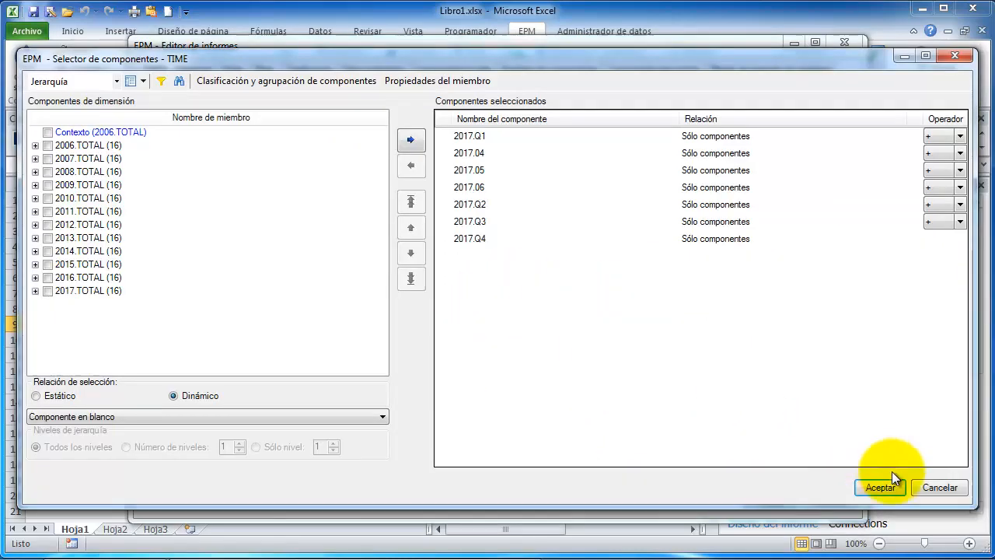
left_click(939, 490)
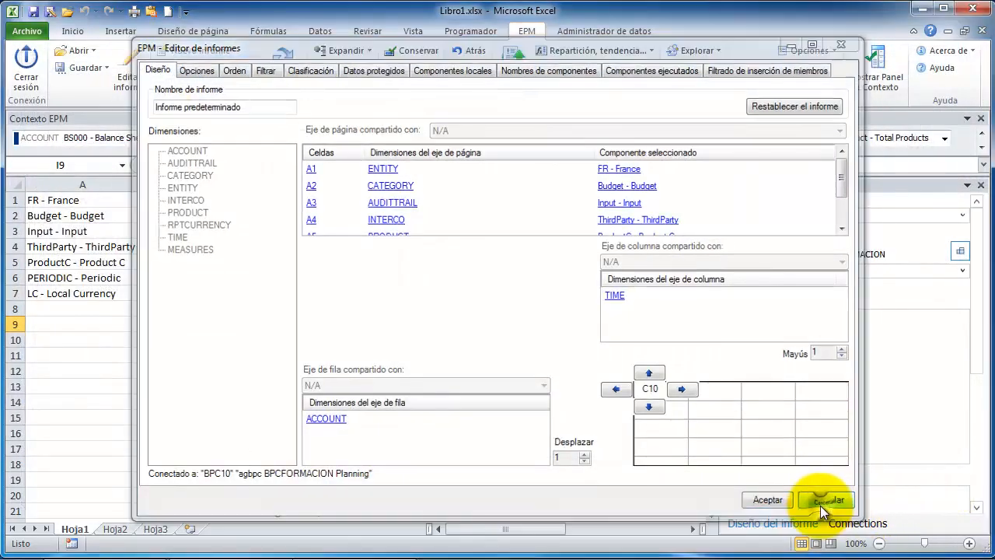
left_click(823, 502)
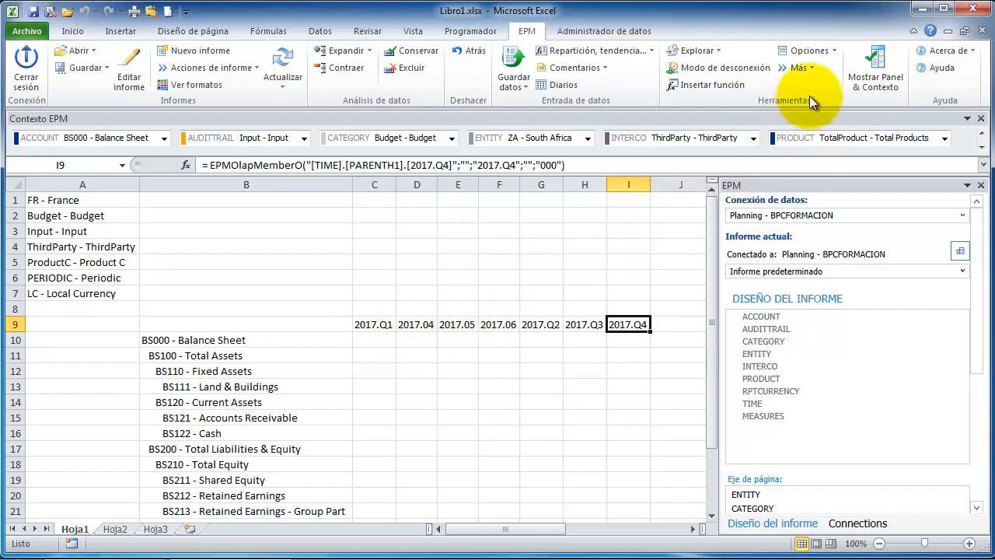
Step: Enable "Restaurar la selección dinámica al actualizar después de la navegación" in the EPM sheet options and refresh the report
left_click(834, 51)
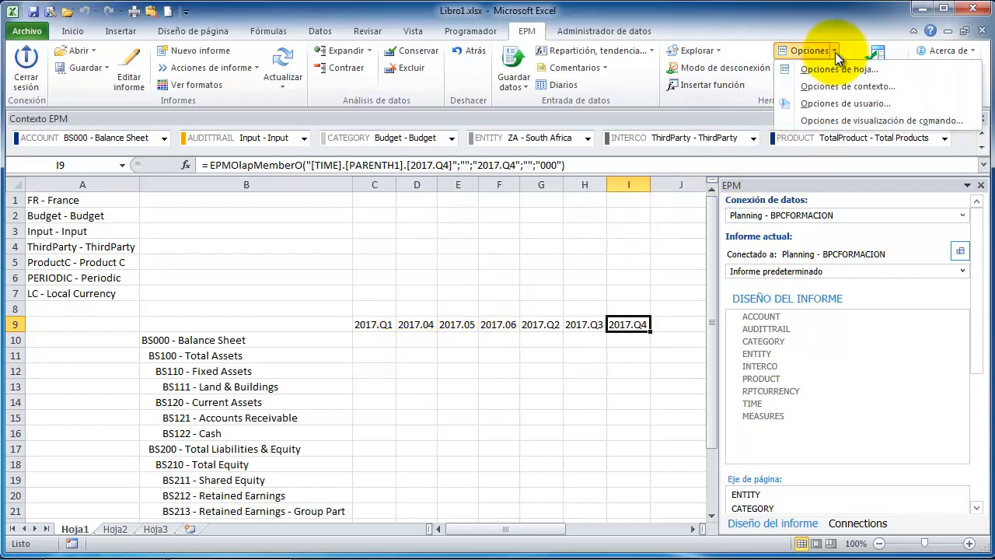
left_click(842, 67)
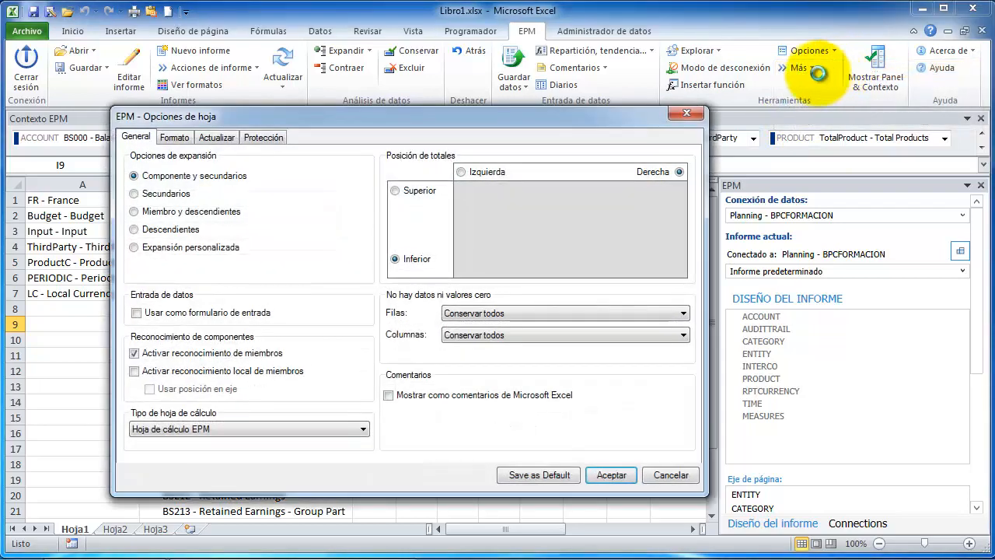
left_click(217, 138)
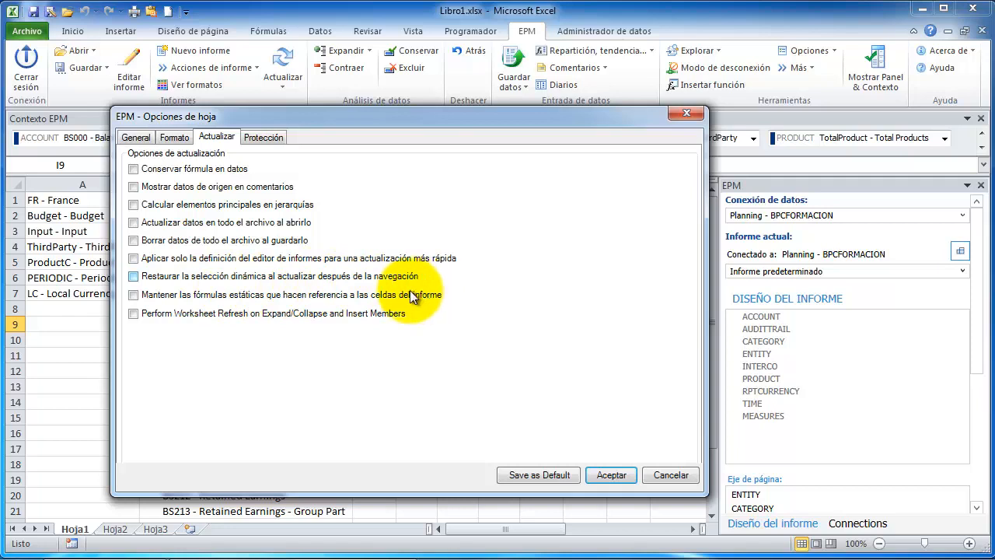
left_click(133, 275)
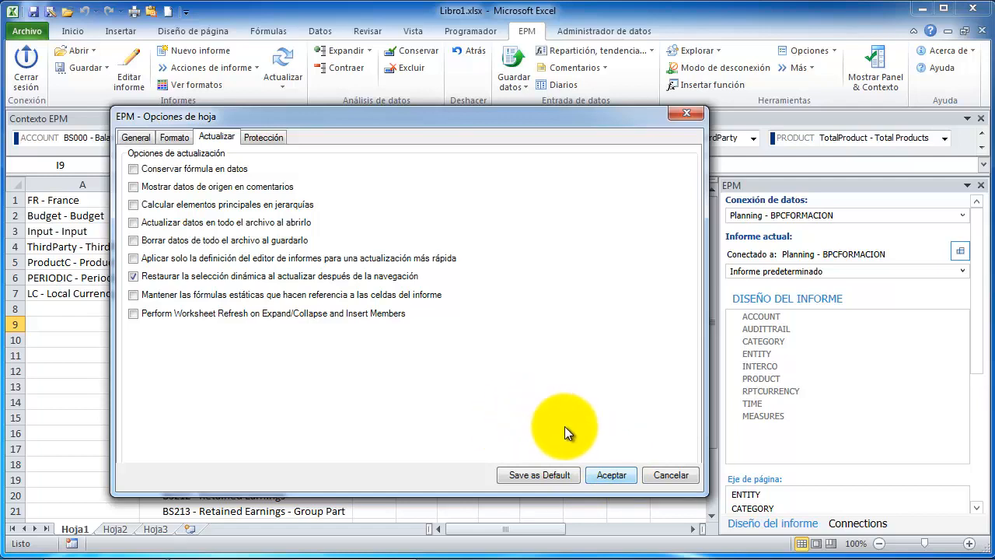
left_click(611, 475)
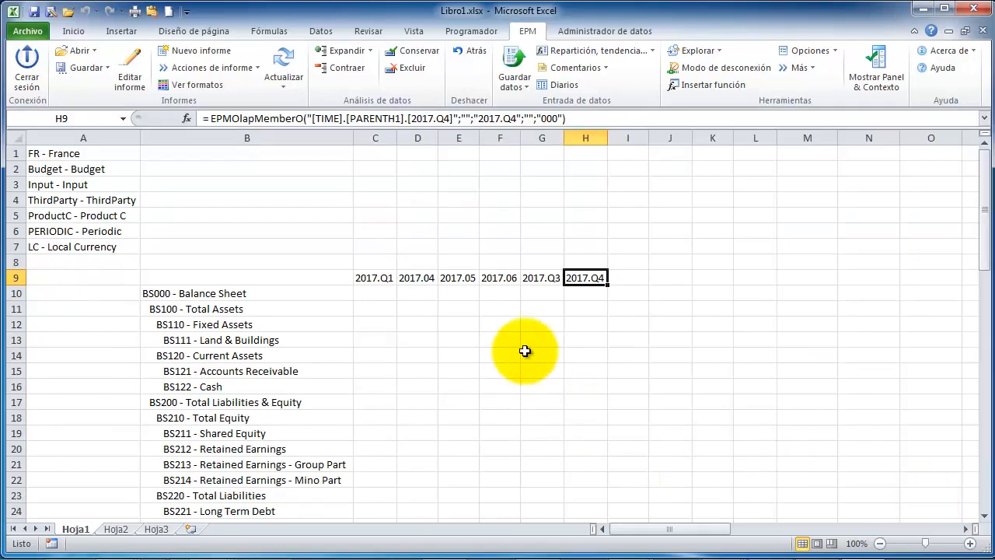
left_click(285, 61)
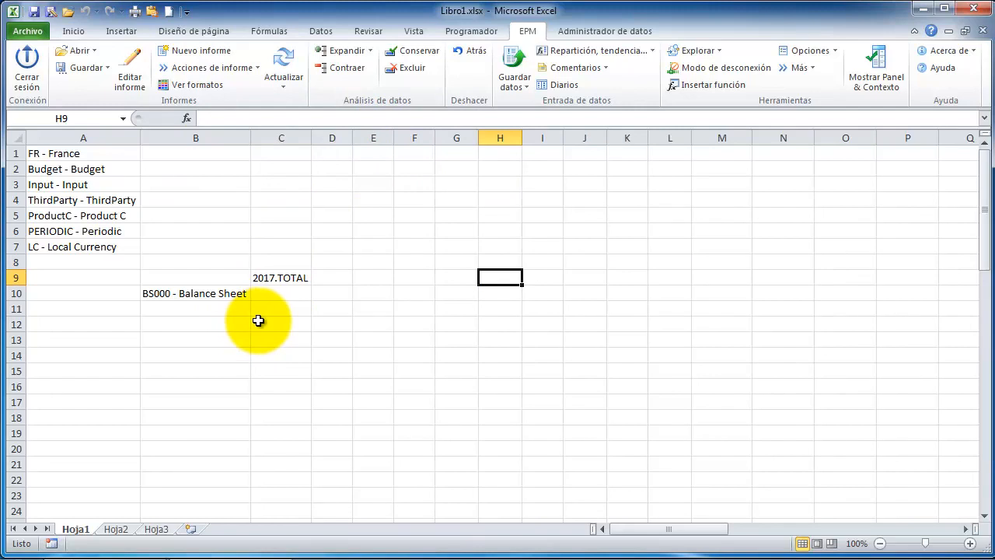
Step: Disable "Restaurar la selección dinámica al actualizar después de la navegación" in the EPM sheet options
left_click(268, 278)
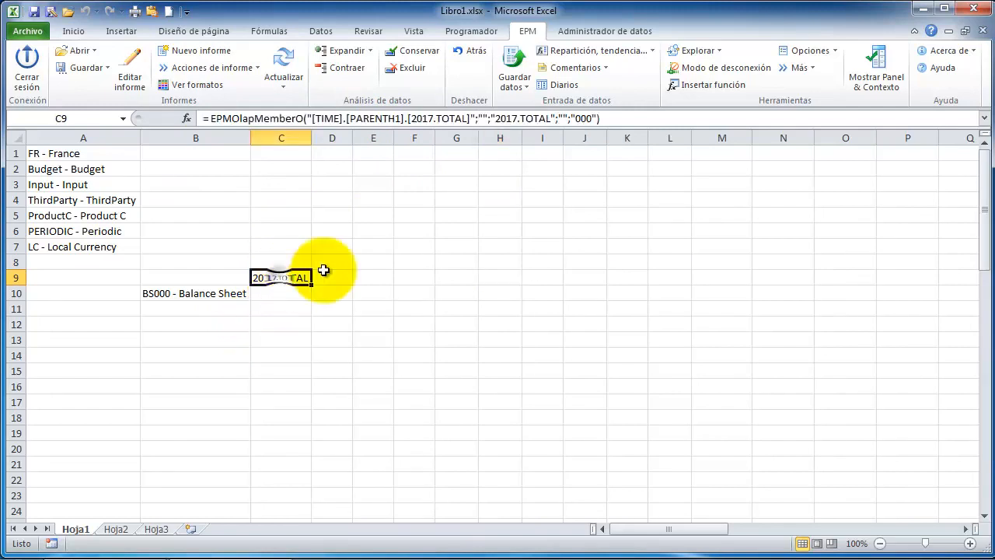
left_click(833, 52)
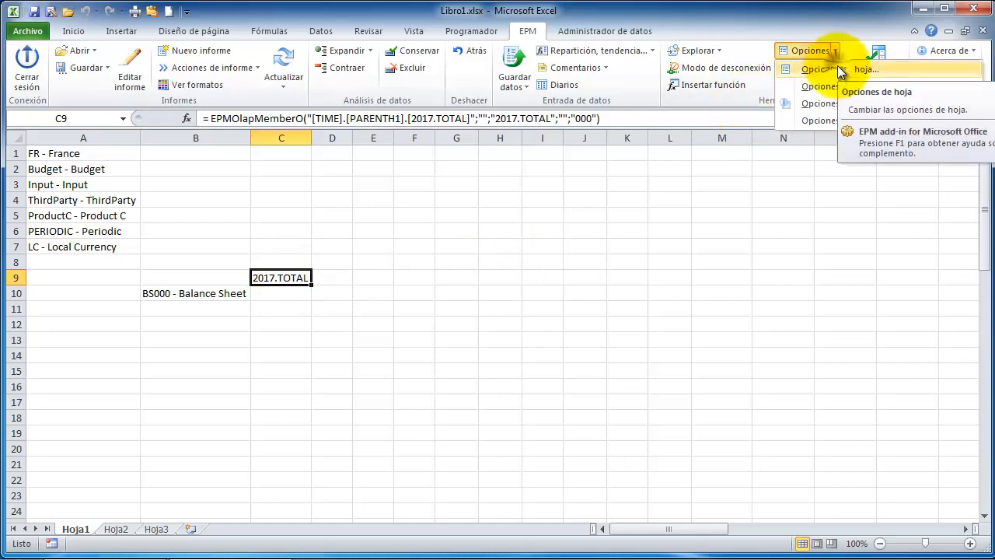
left_click(840, 69)
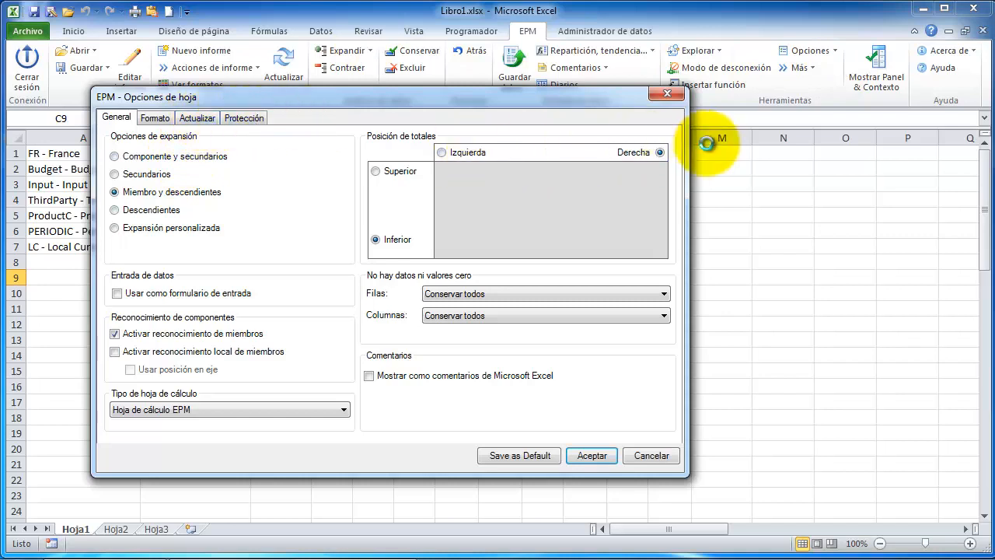
left_click(203, 118)
left_click(146, 260)
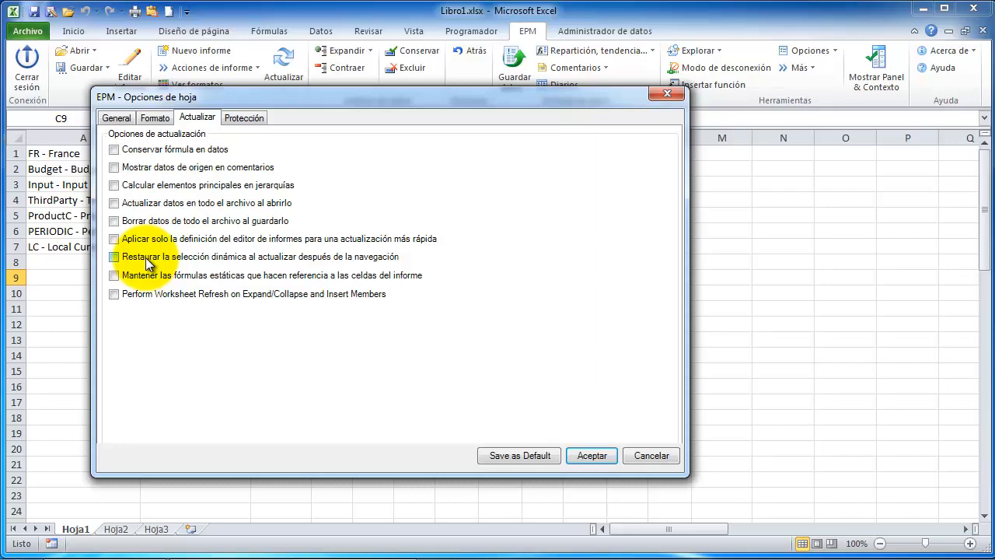
left_click(592, 456)
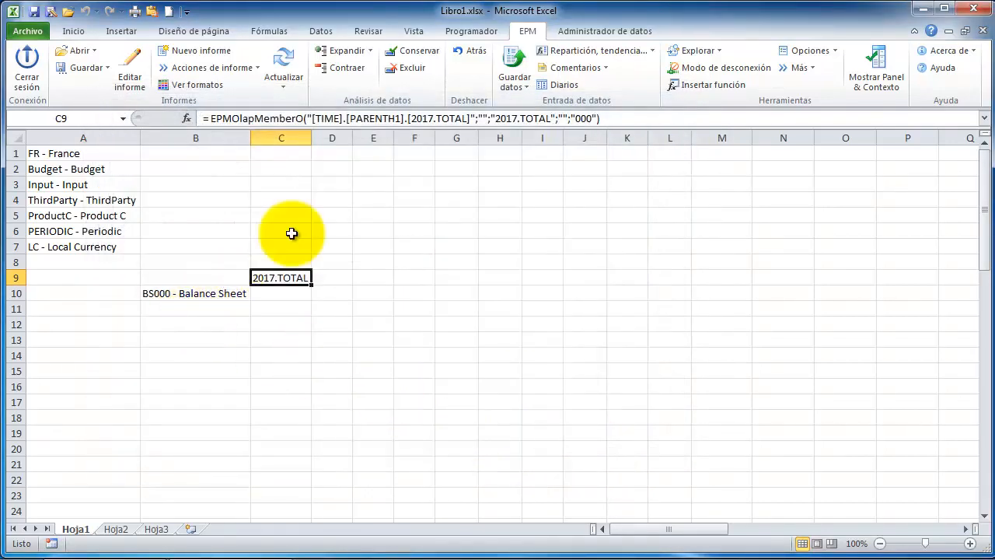
Step: Set the expansion mode to Secundarios and expand 2017.TOTAL in C9 into its quarters
left_click(369, 51)
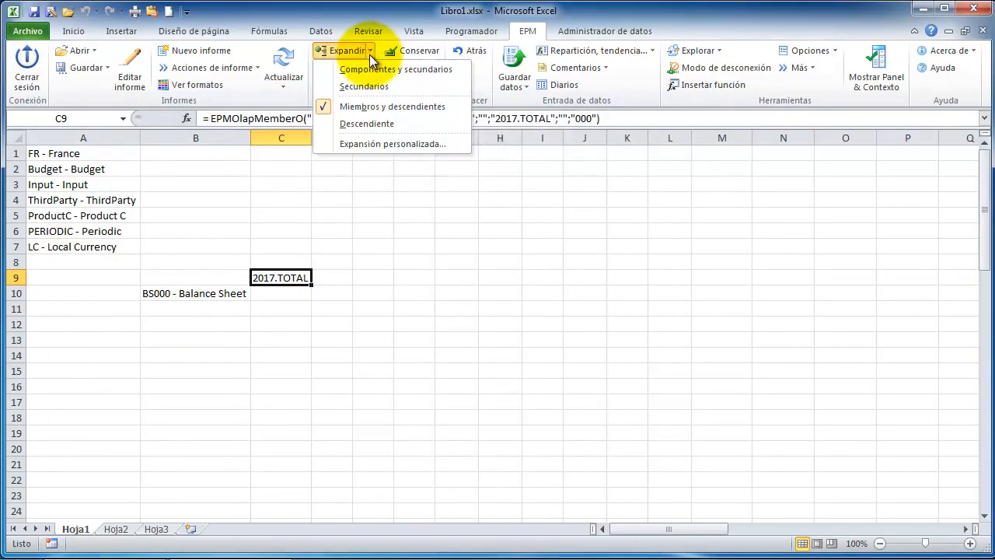
left_click(334, 85)
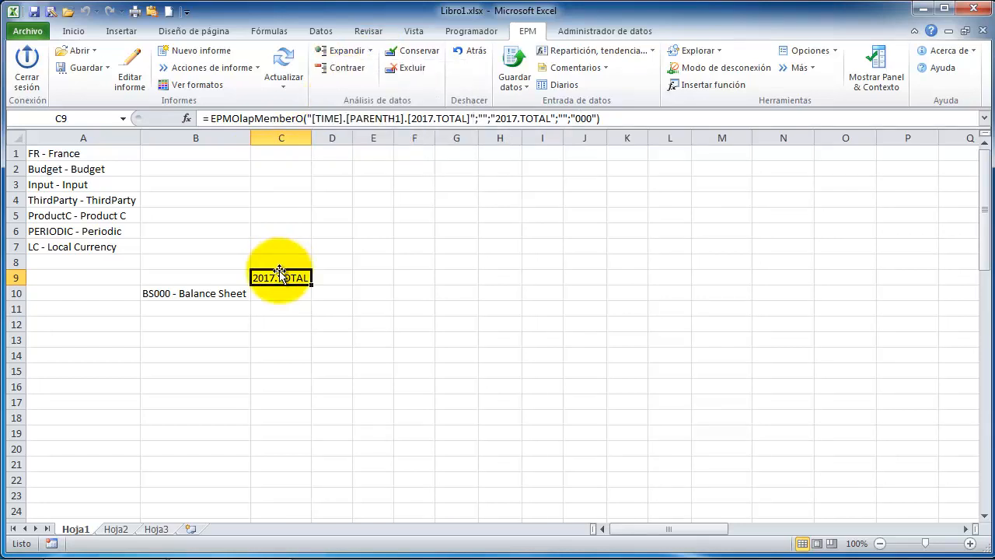
left_click(371, 49)
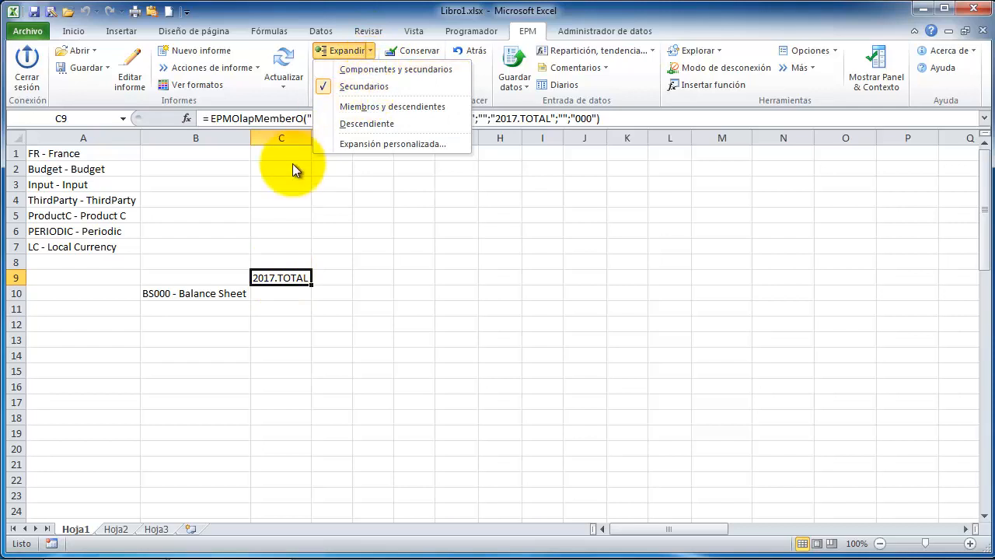
left_click(276, 276)
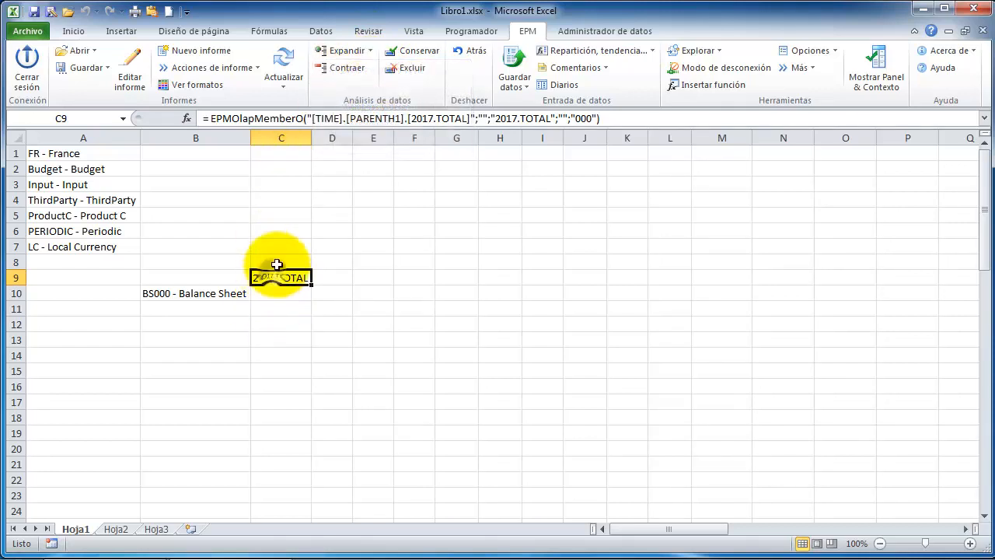
left_click(348, 48)
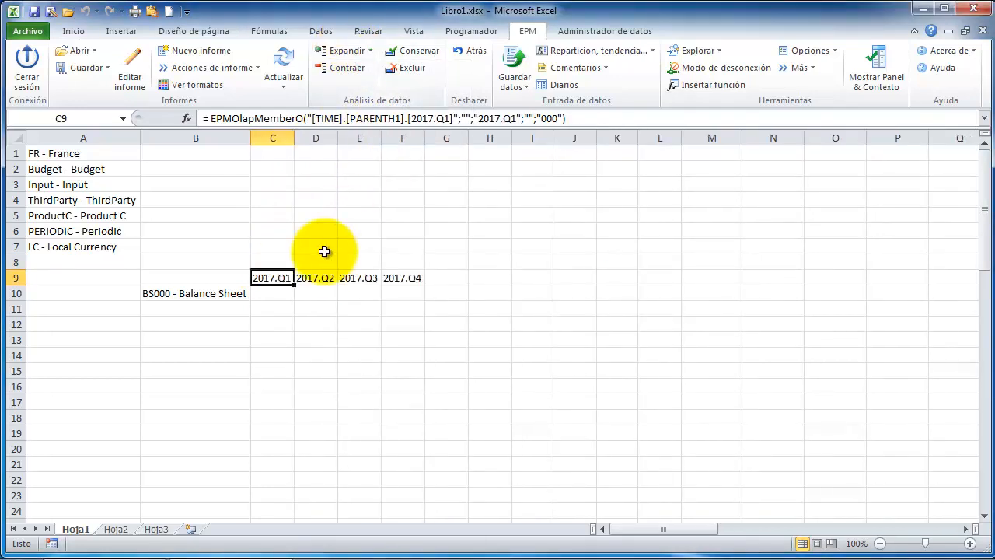
Step: Expand the 2017.Q2 member in D9 into its months with the Secundarios mode
left_click(315, 277)
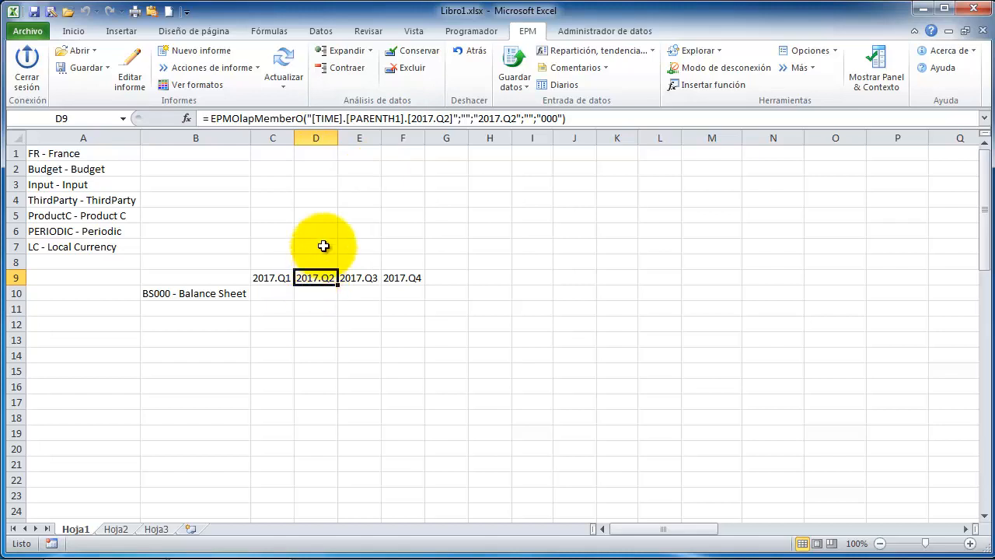
left_click(347, 52)
left_click(347, 52)
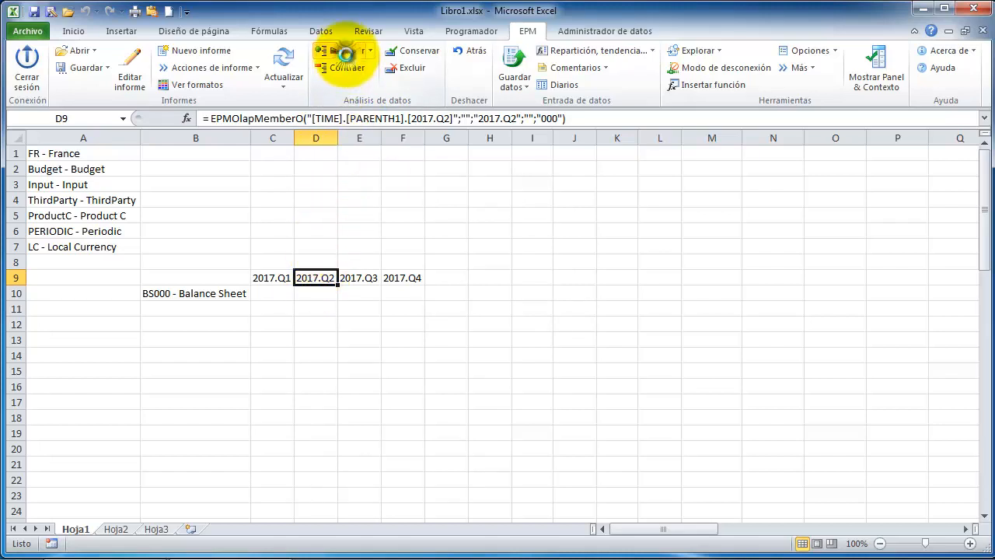
Step: Expand BS000 - Balance Sheet in B10 with the Miembros y descendientes mode and accept the report definition in the report editor
left_click(182, 292)
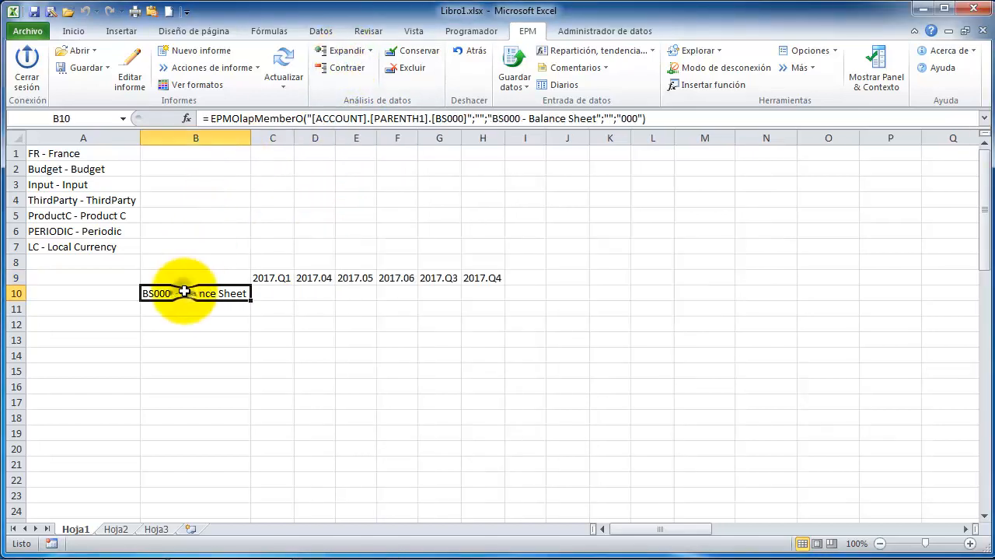
left_click(371, 52)
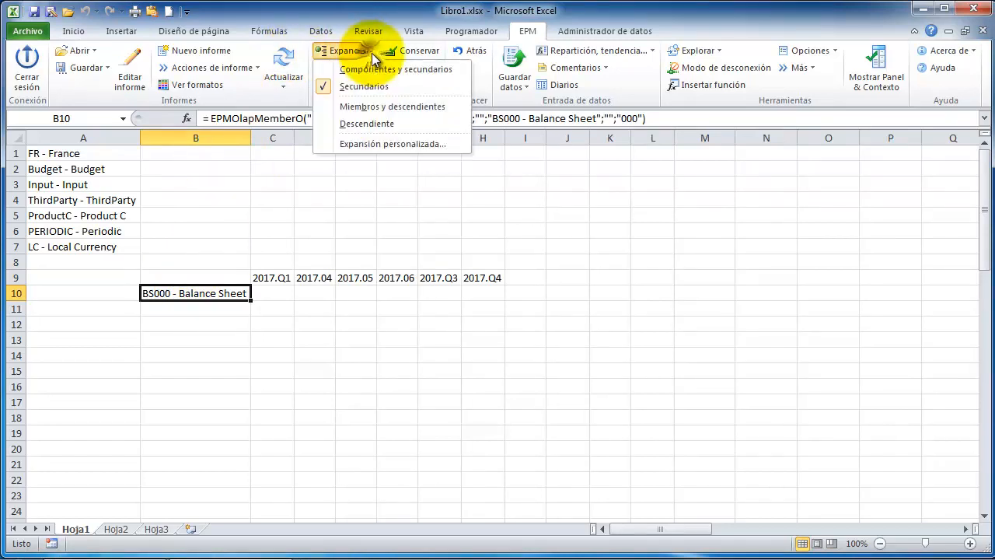
left_click(374, 105)
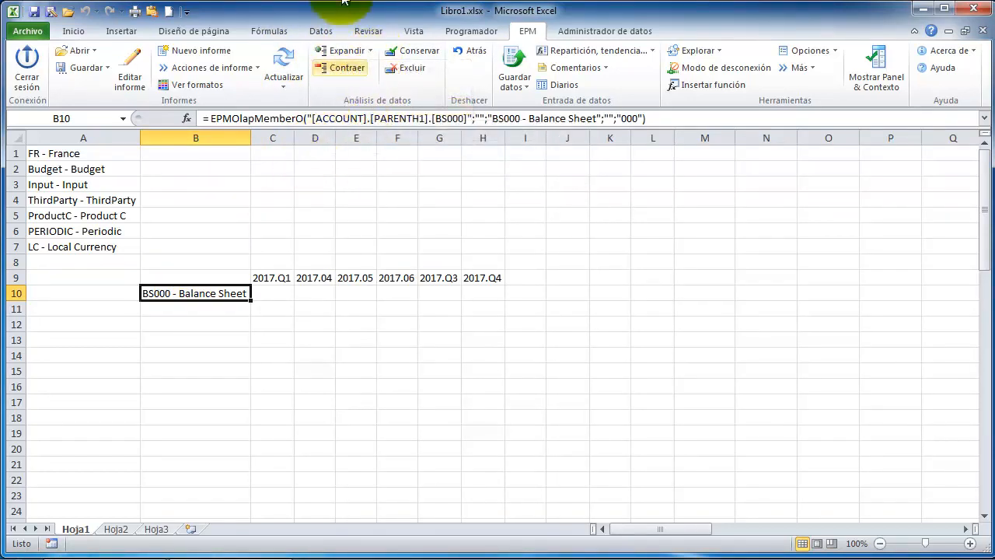
left_click(339, 54)
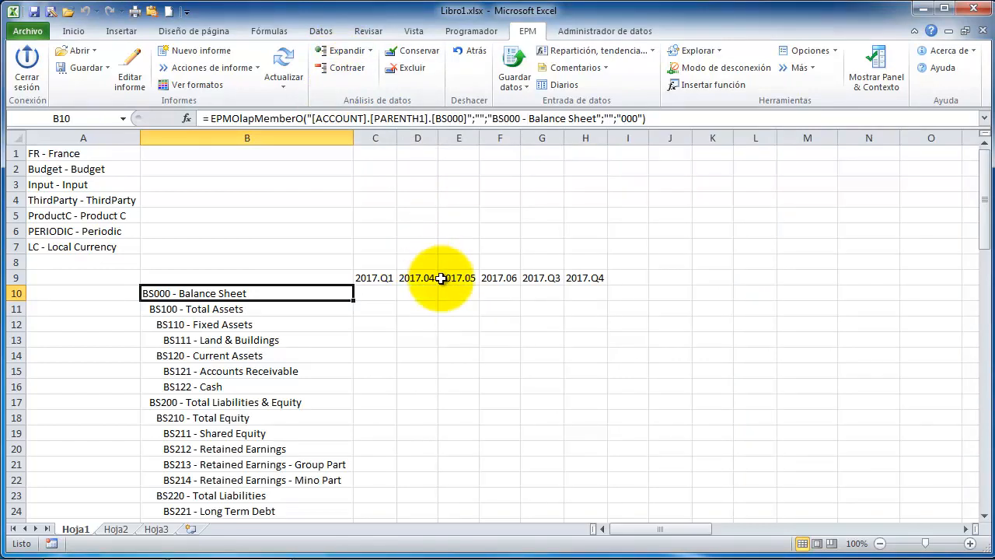
left_click(129, 69)
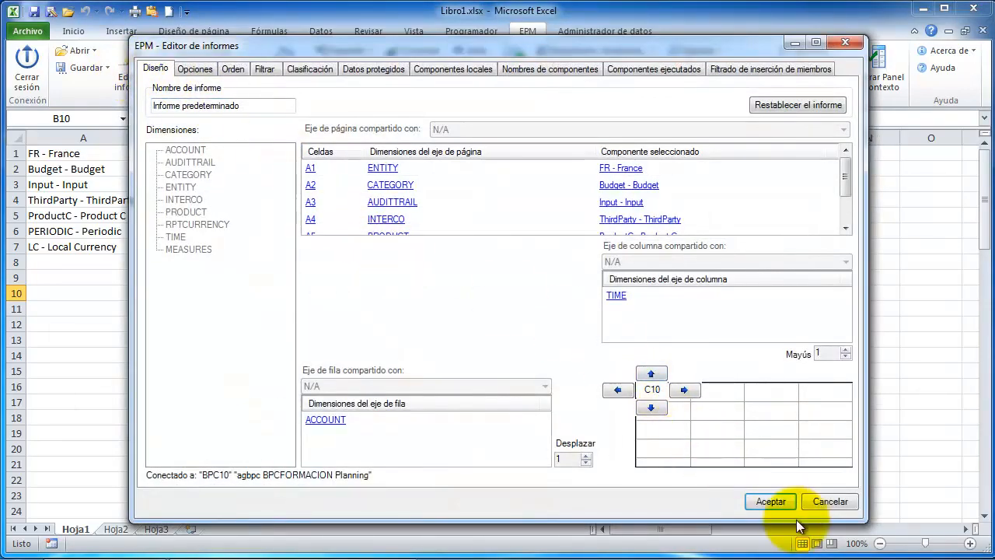
left_click(772, 502)
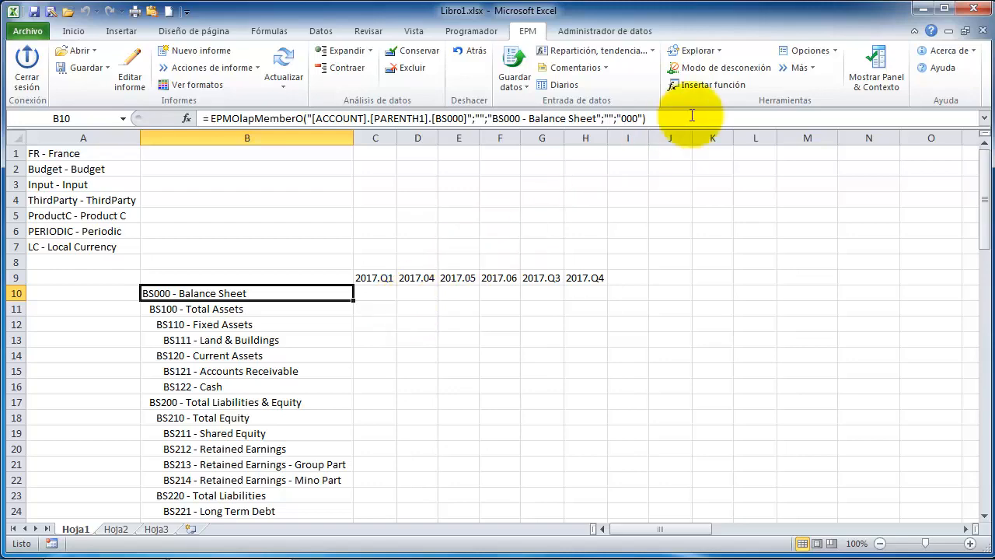
Step: Enable "Restaurar la selección dinámica al actualizar después de la navegación" in the EPM sheet options and refresh the report
left_click(836, 51)
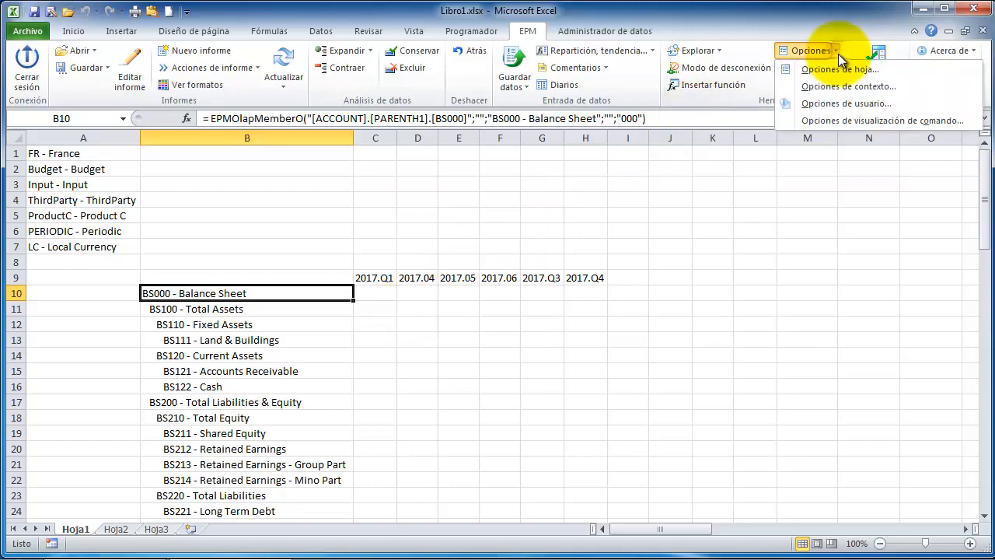
left_click(840, 69)
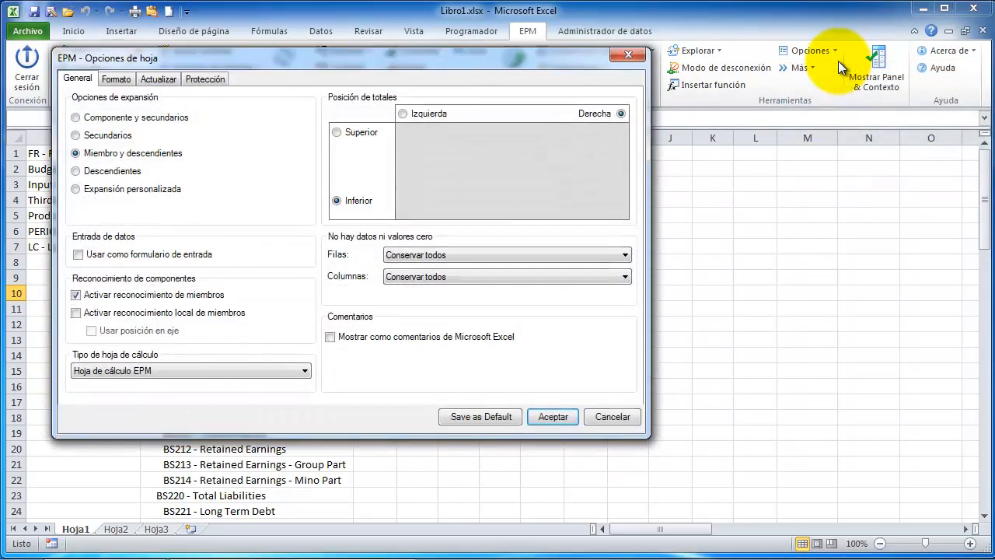
left_click(168, 81)
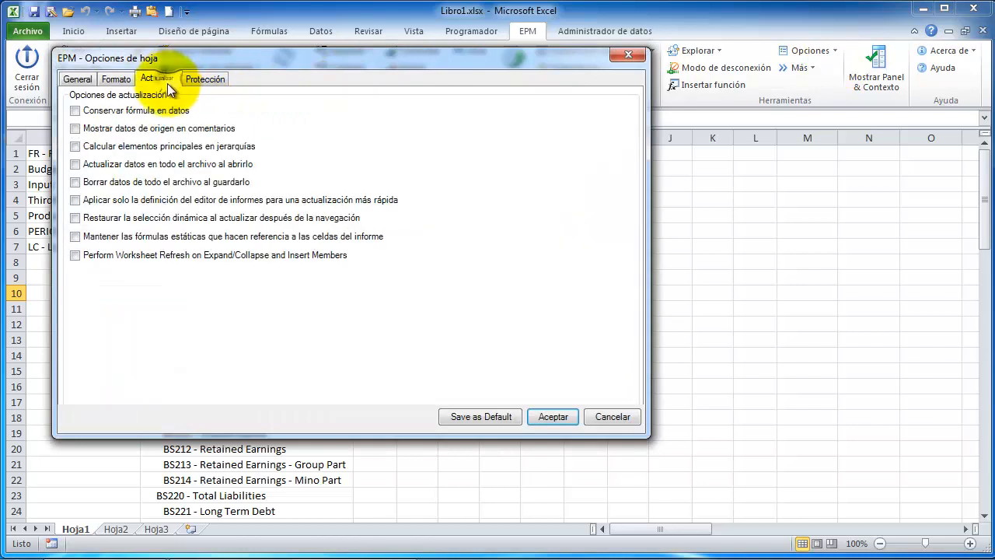
left_click(119, 221)
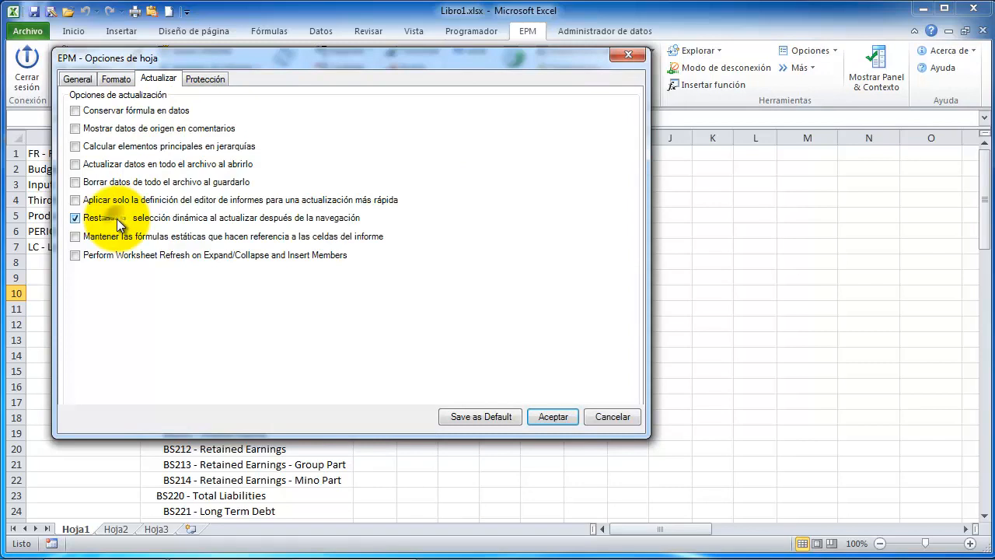
left_click(542, 415)
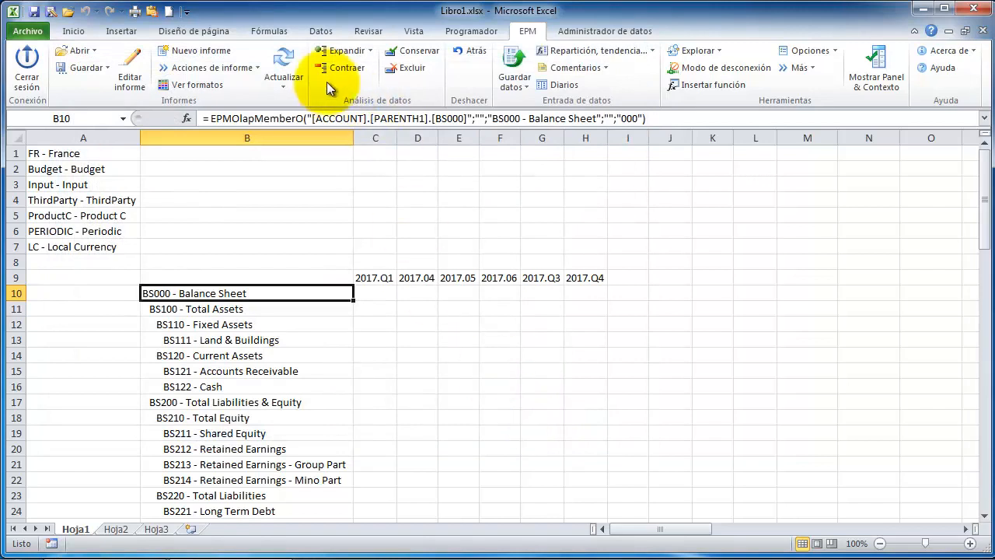
left_click(292, 61)
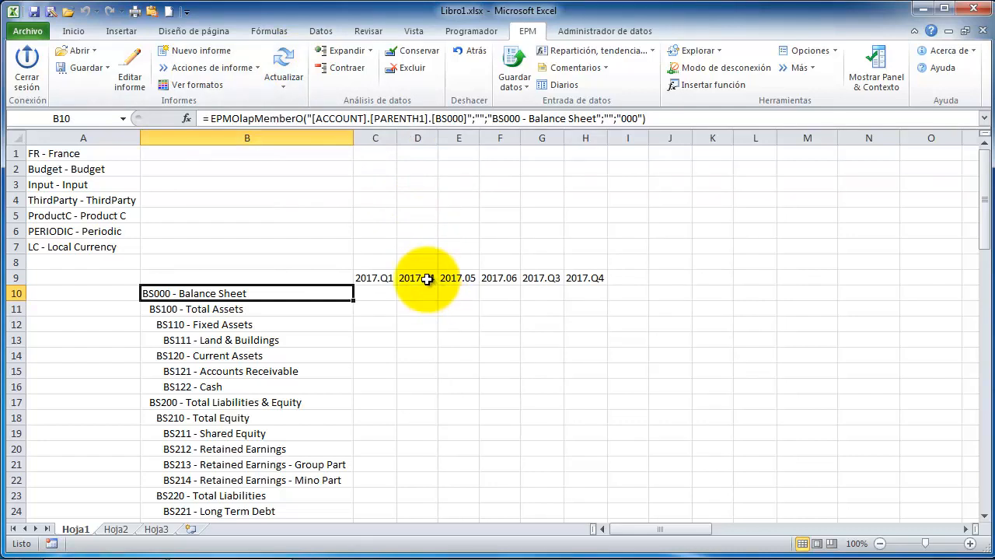
Step: Expand 2017.Q3 in G9 with the Componentes y secundarios mode and refresh the sheet to restore the report's dynamic selection
left_click(423, 278)
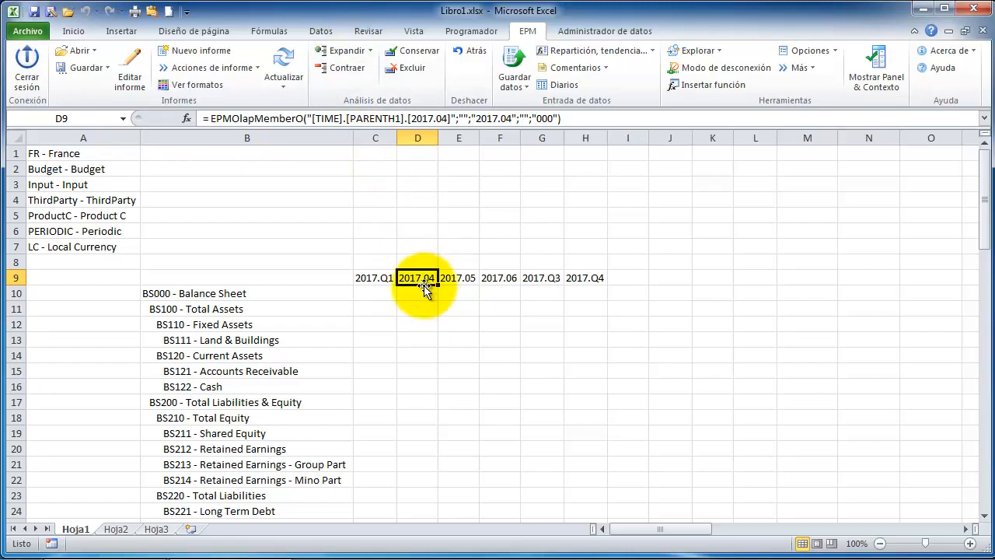
left_click(543, 280)
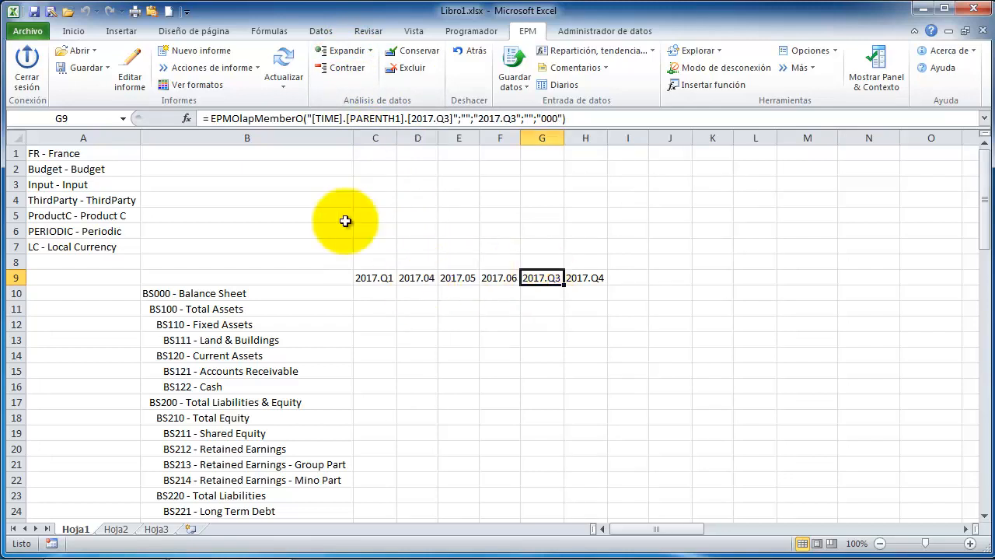
left_click(368, 50)
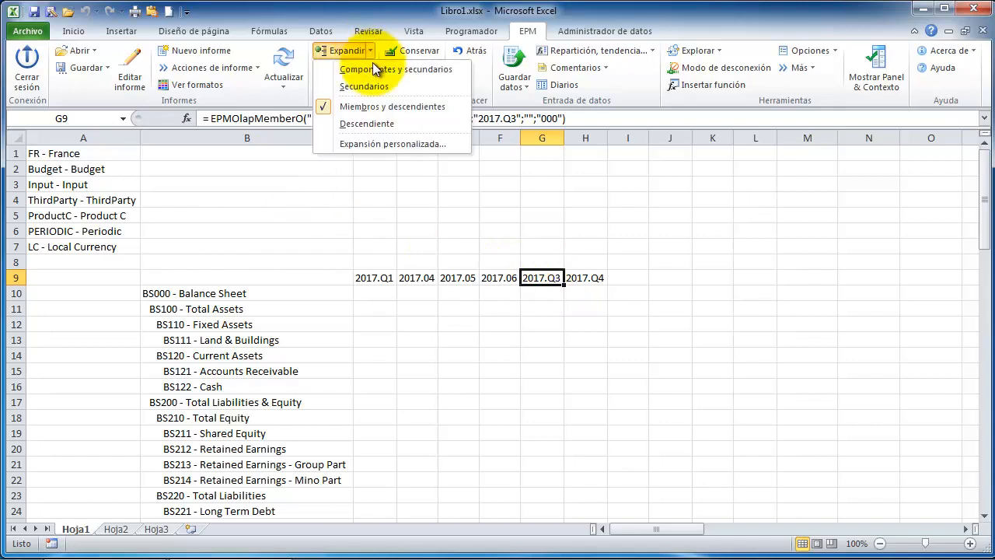
left_click(373, 65)
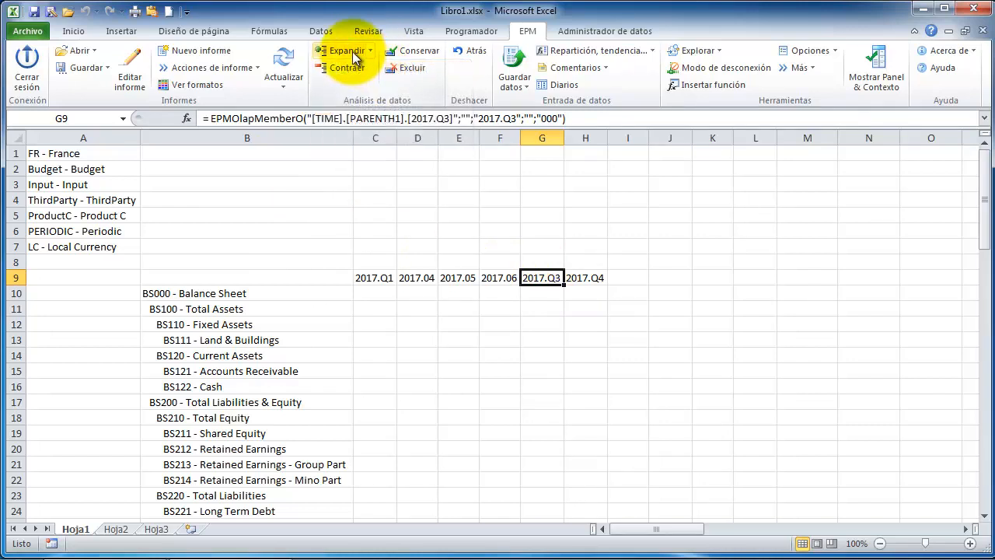
left_click(352, 51)
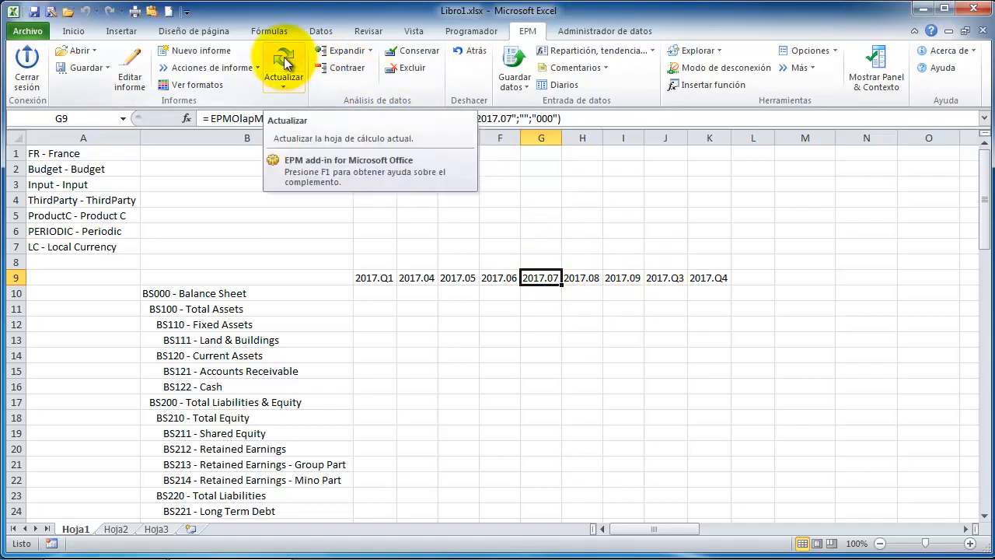
left_click(284, 59)
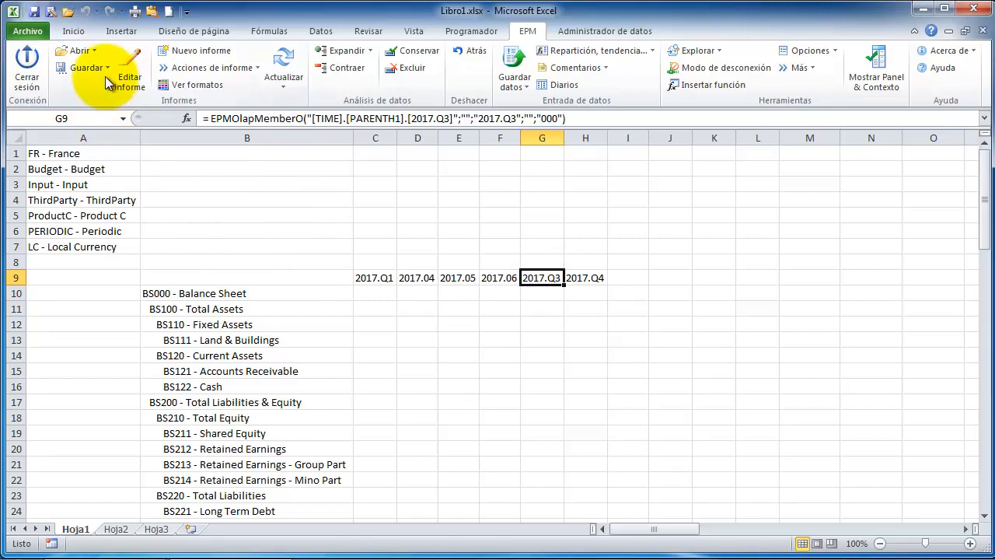
Step: Save the workbook on the EPM server as PruebaFormato in the FORMACION team's FORMACION01 folder
left_click(82, 68)
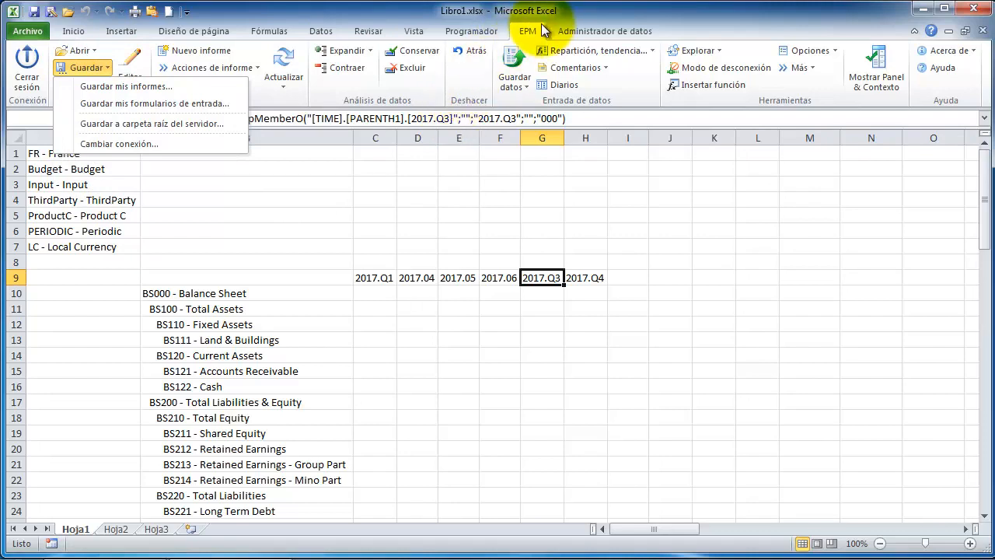
left_click(169, 124)
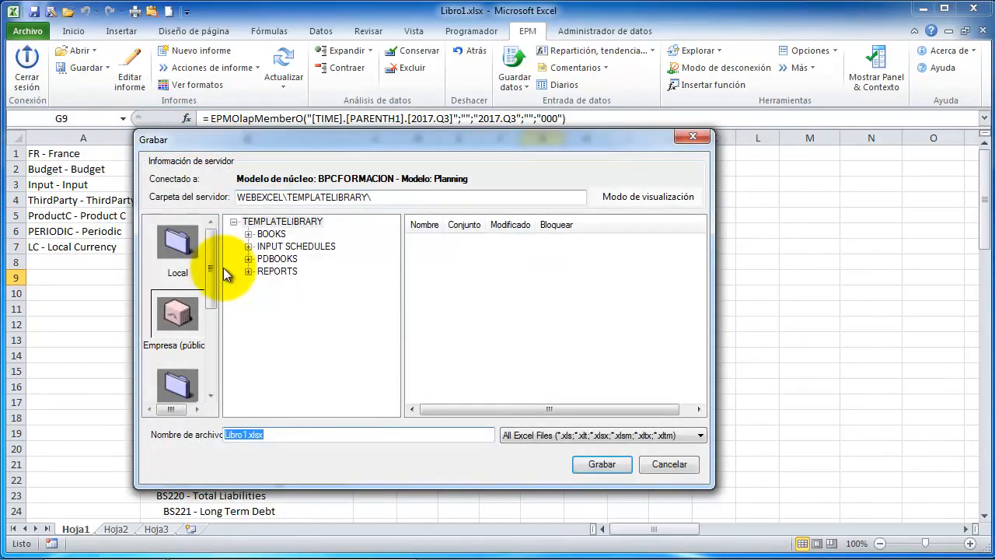
right_click(208, 359)
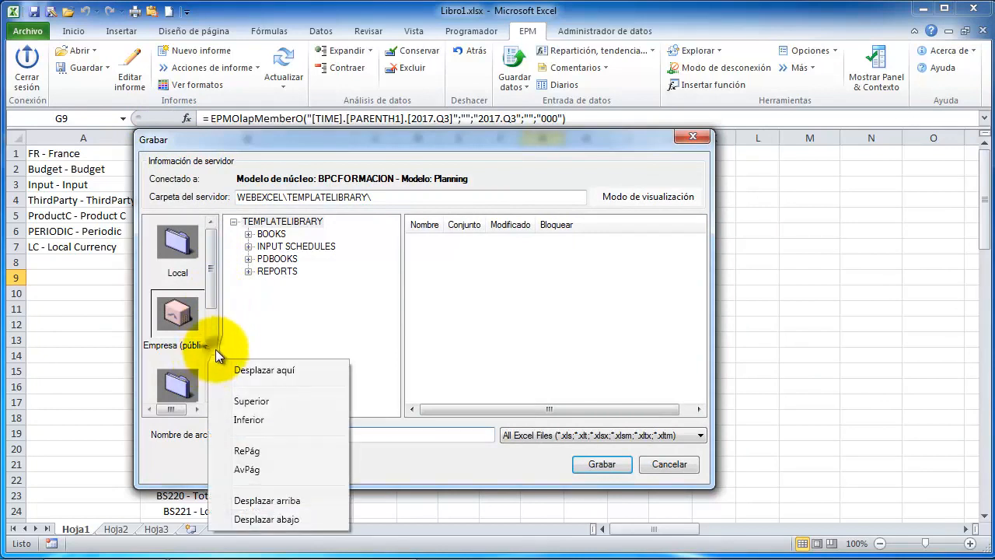
left_click(216, 349)
left_click(212, 348)
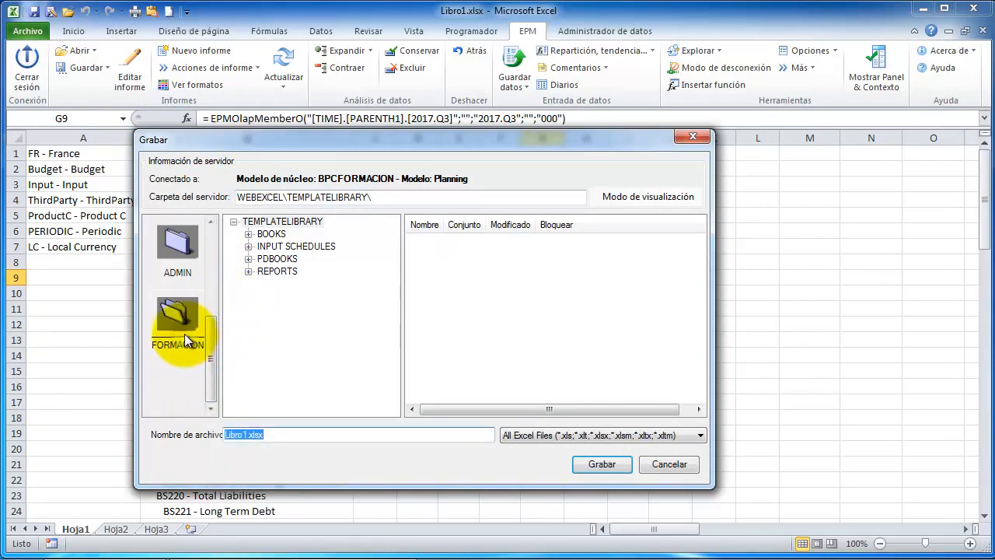
left_click(185, 340)
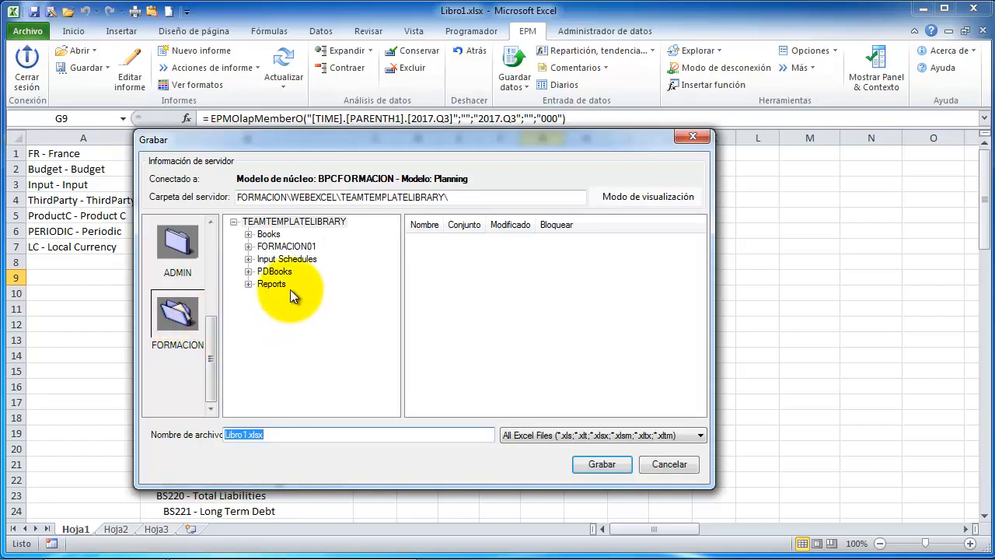
left_click(292, 248)
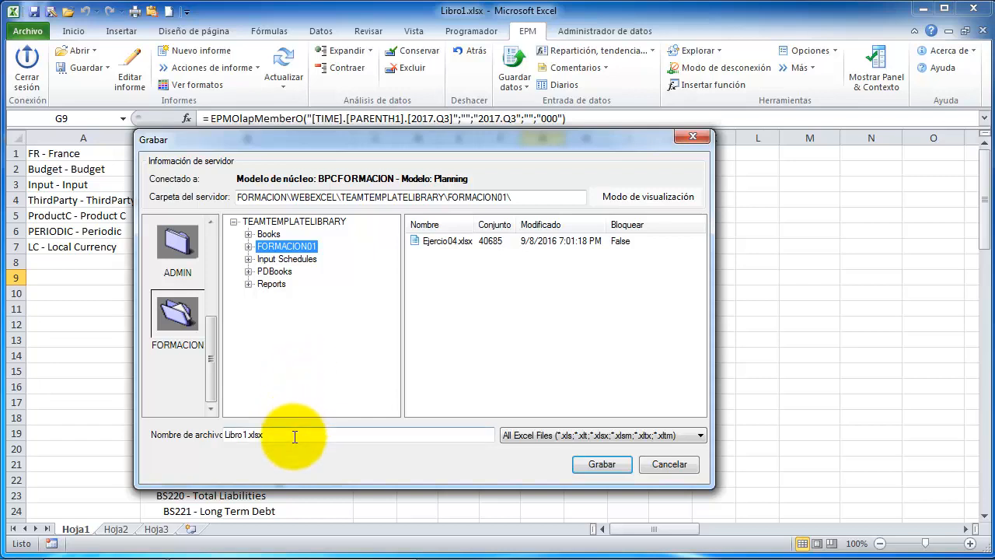
left_click_drag(295, 437, 131, 433)
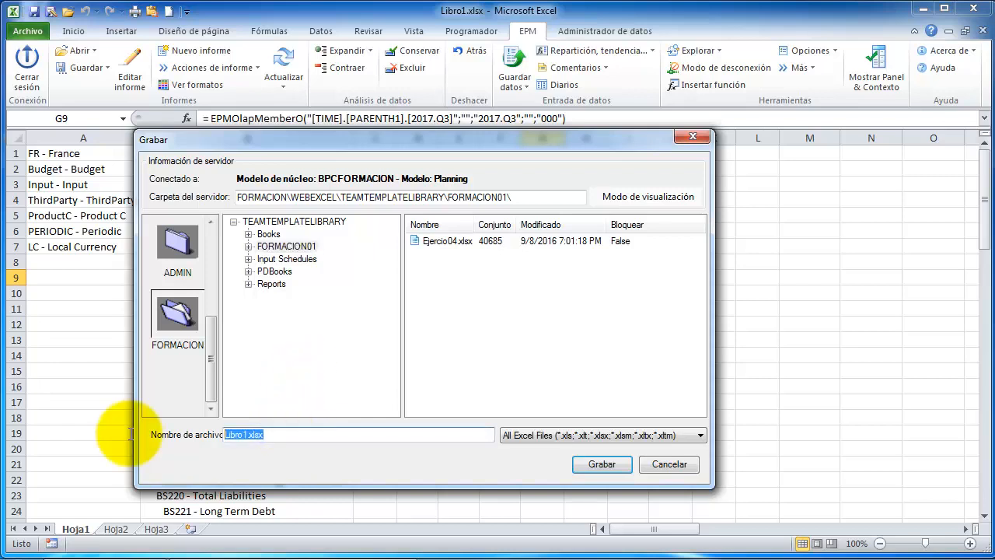
type("PruebaFormato")
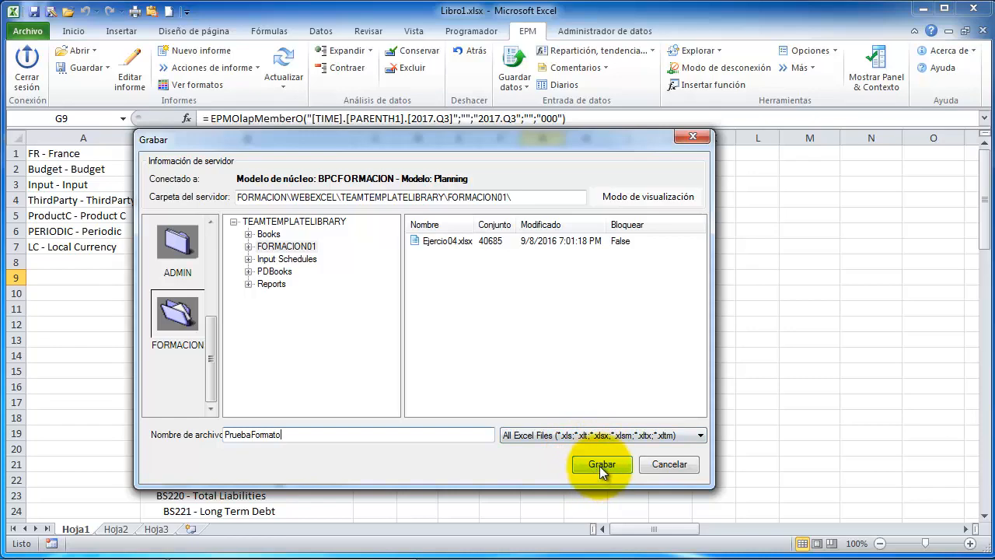
left_click(600, 466)
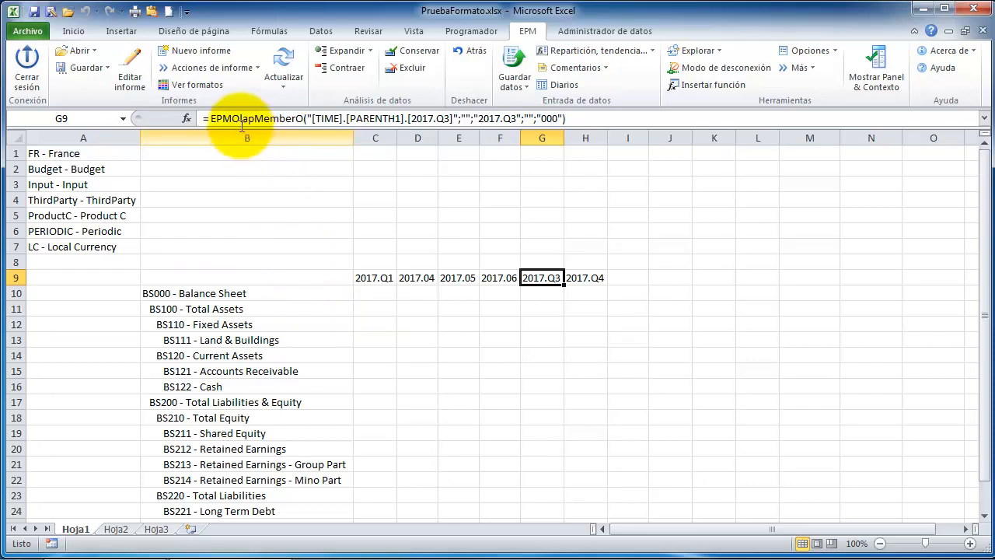
Step: Bring up the EPM formatting sheet in the workbook, keeping EPMFormattingSheet as its sheet name
left_click(218, 87)
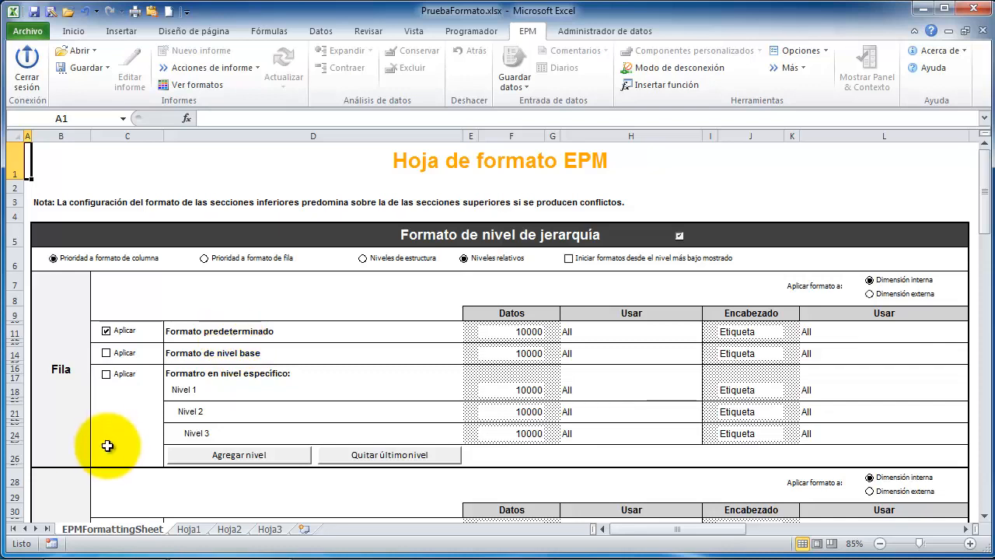
double_click(144, 531)
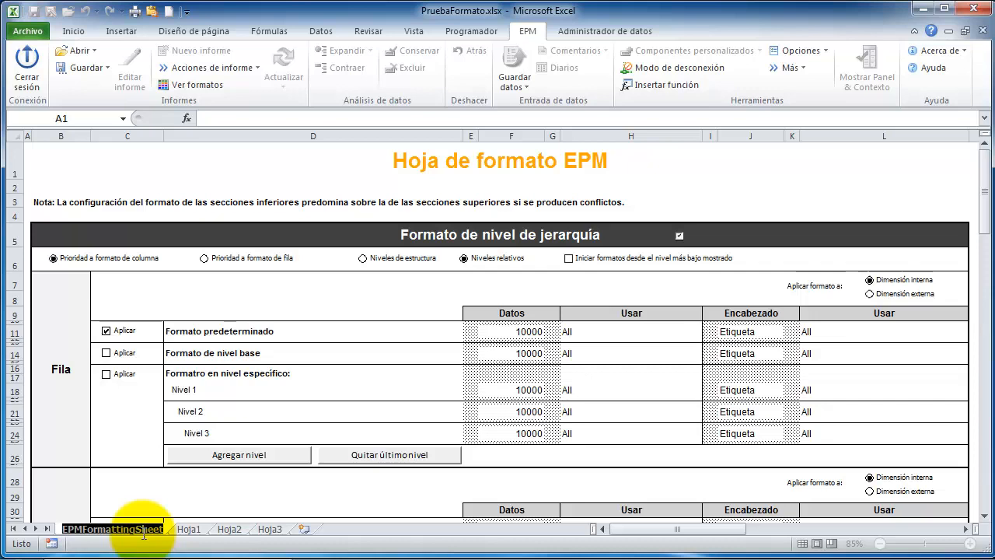
key("Return")
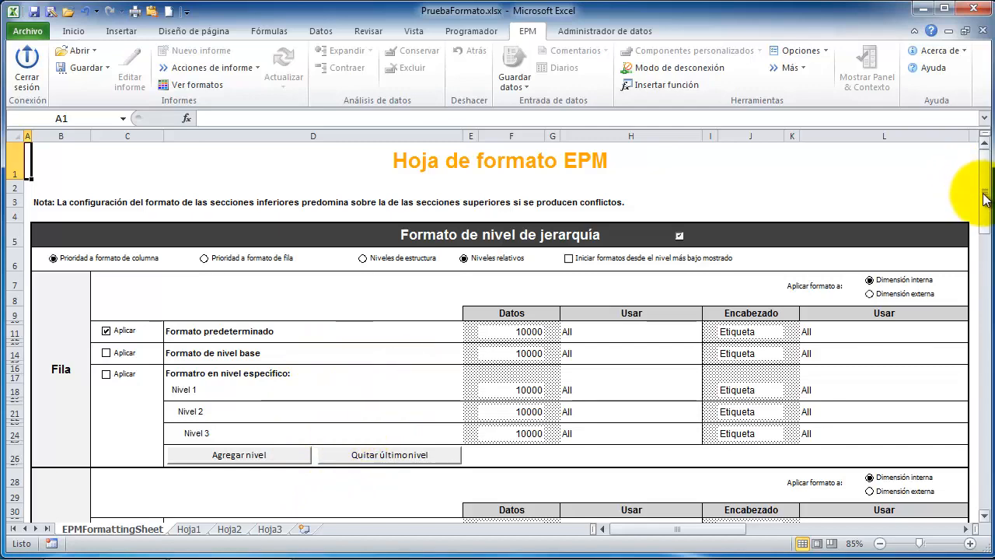
Step: Examine the formatting sheet's sections, from Formato de nivel de jerarquía to Formato del eje de página, including the default row format's Datos and Encabezado cells
left_click_drag(984, 198, 982, 151)
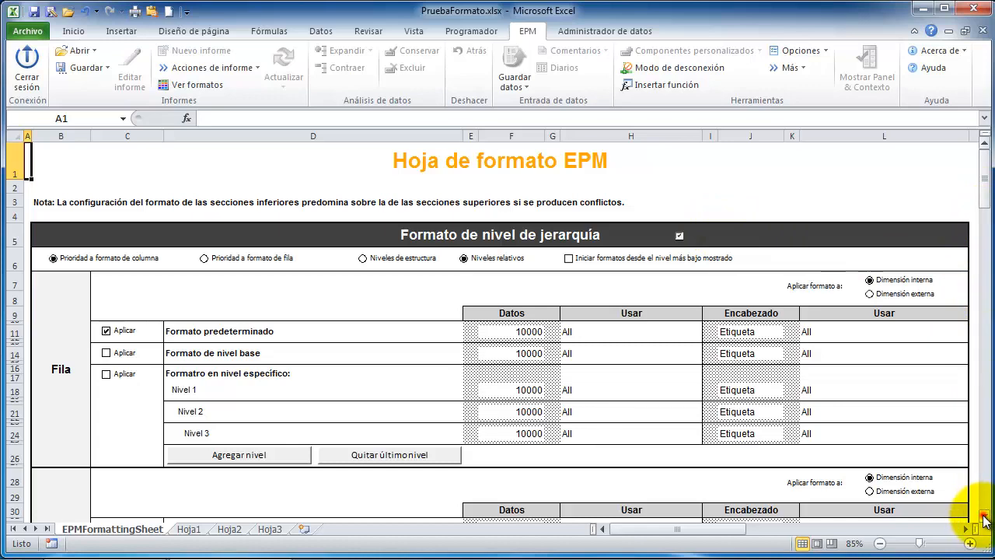
left_click_drag(984, 518, 984, 519)
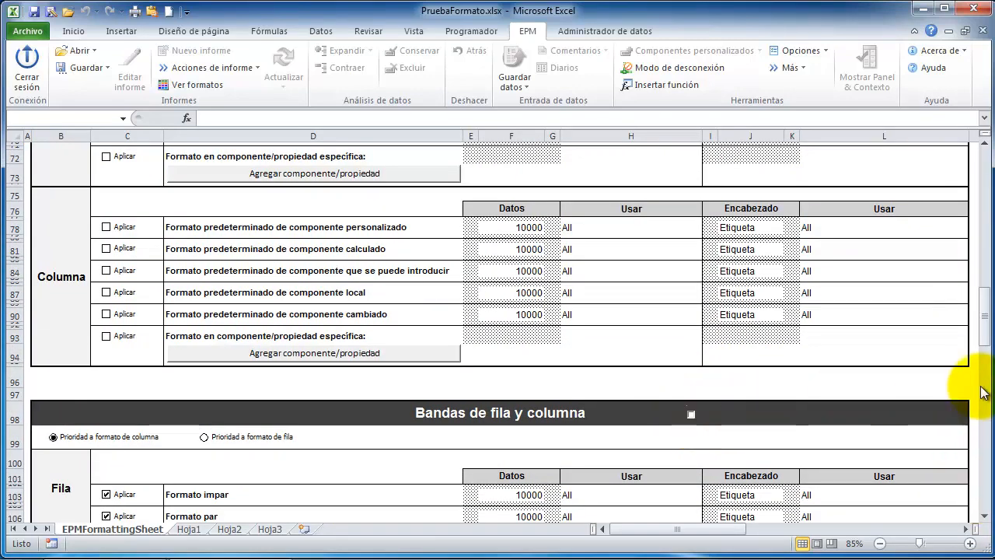
left_click(614, 264)
scroll(614, 268, "up", 15)
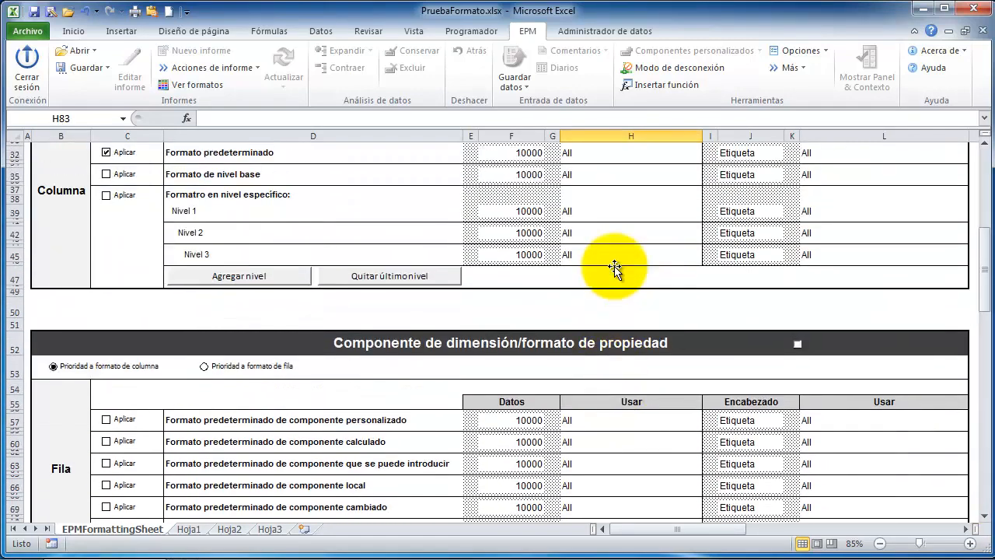
scroll(614, 267, "up", 4)
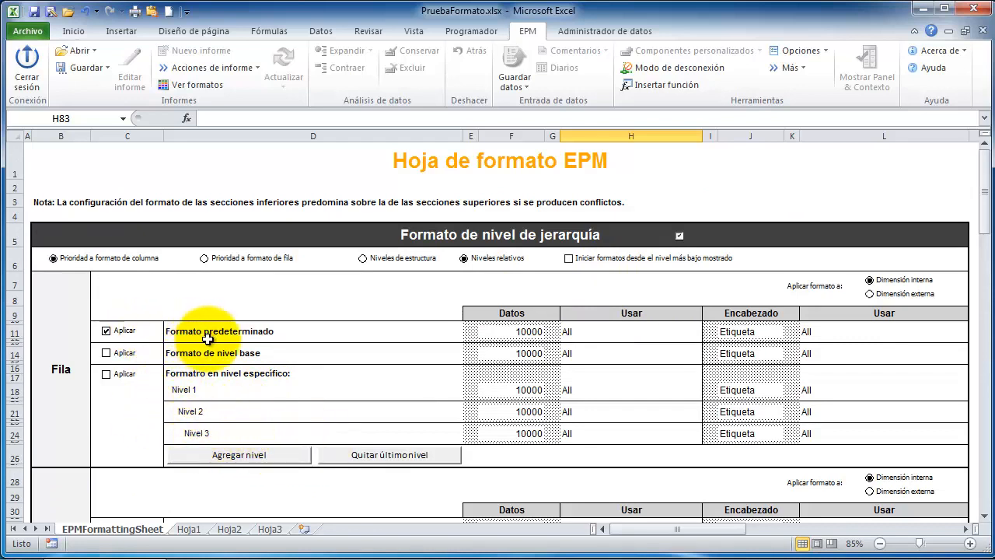
left_click(106, 331)
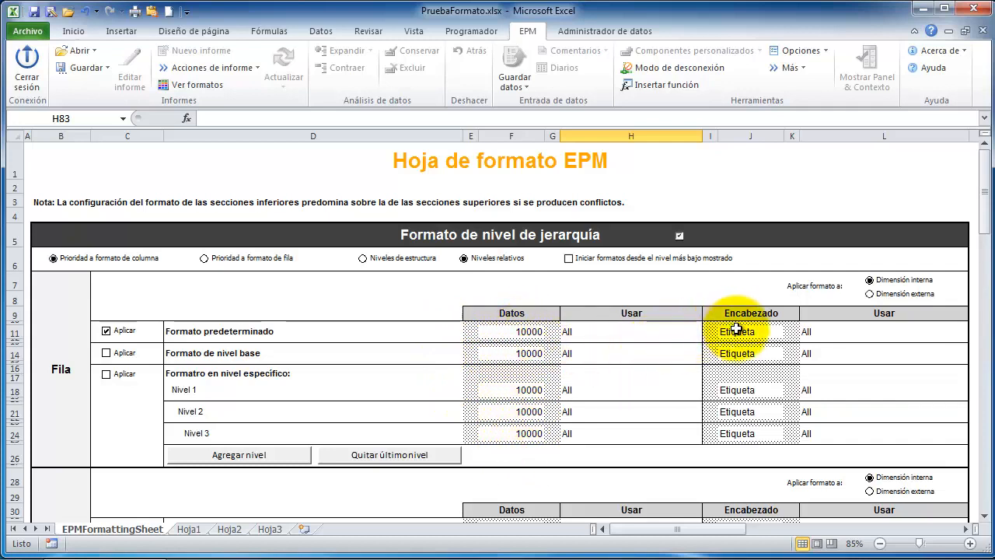
left_click(515, 334)
key("ctrl+c")
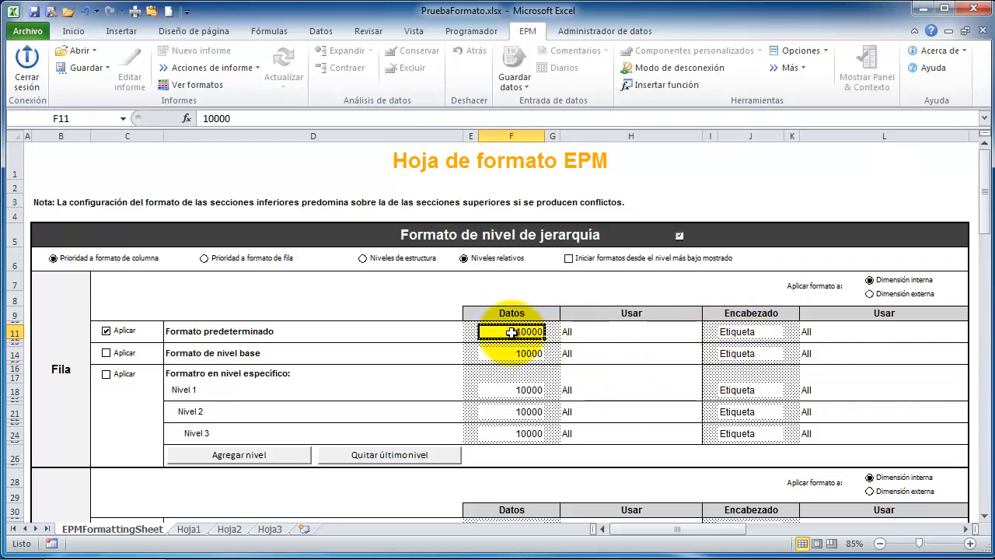
left_click(733, 330)
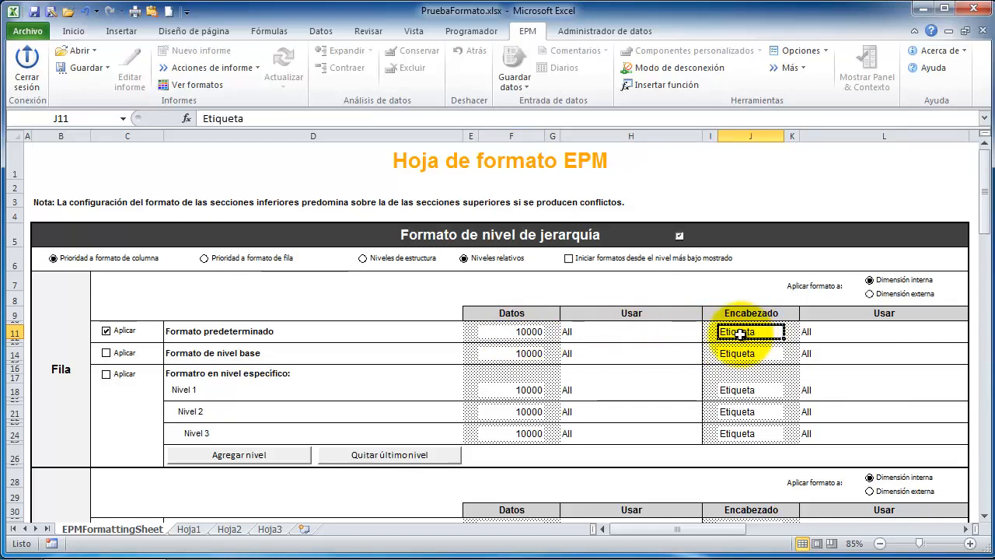
left_click(523, 331)
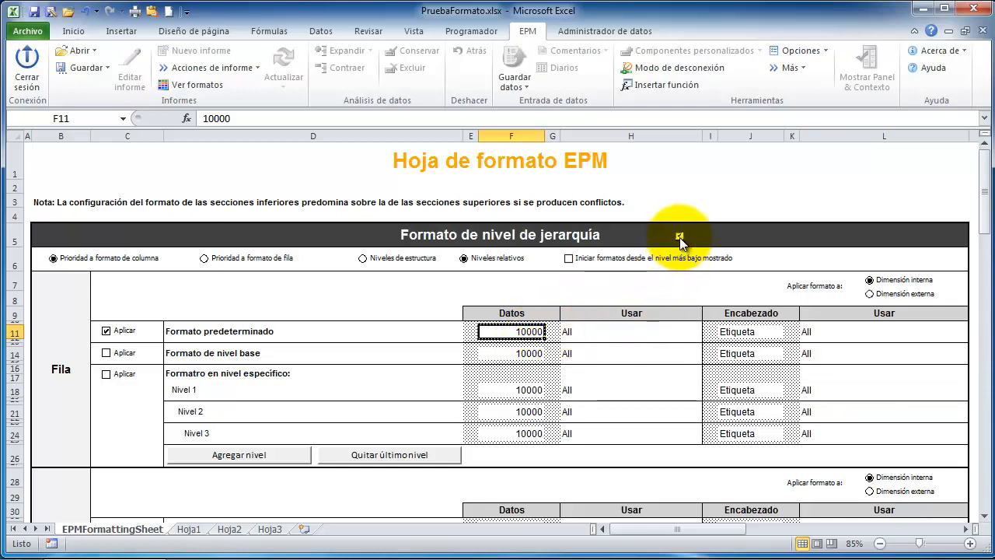
scroll(681, 249, "down", 5)
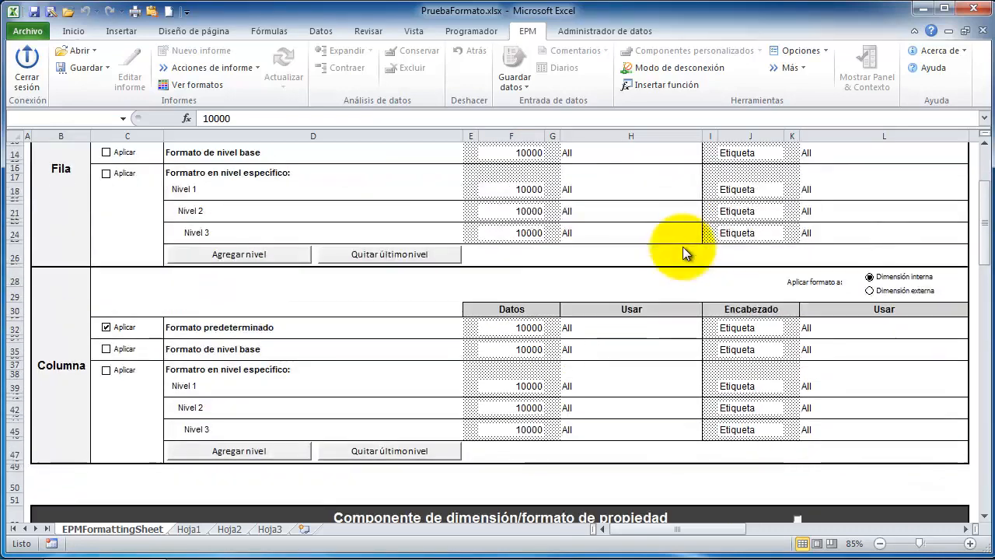
scroll(681, 250, "down", 8)
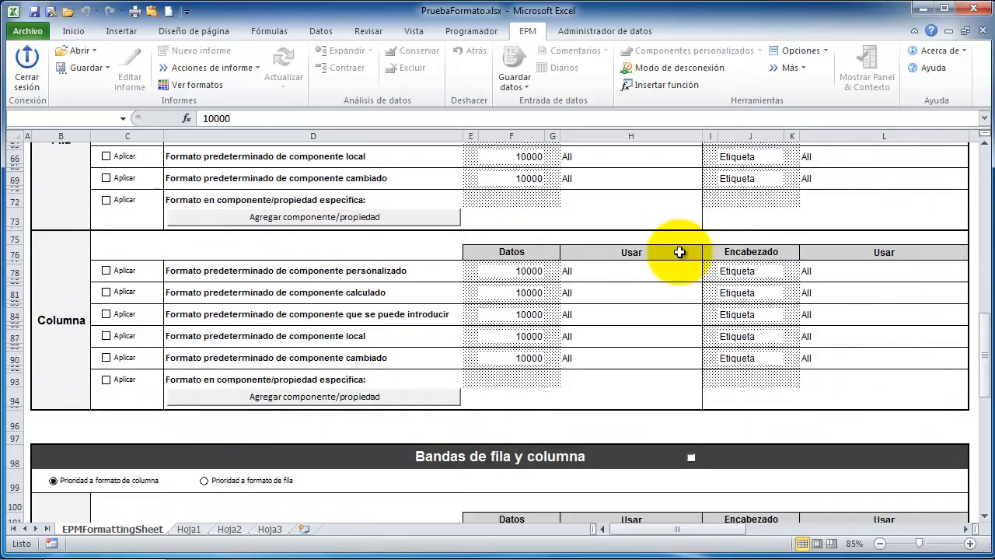
scroll(680, 252, "down", 3)
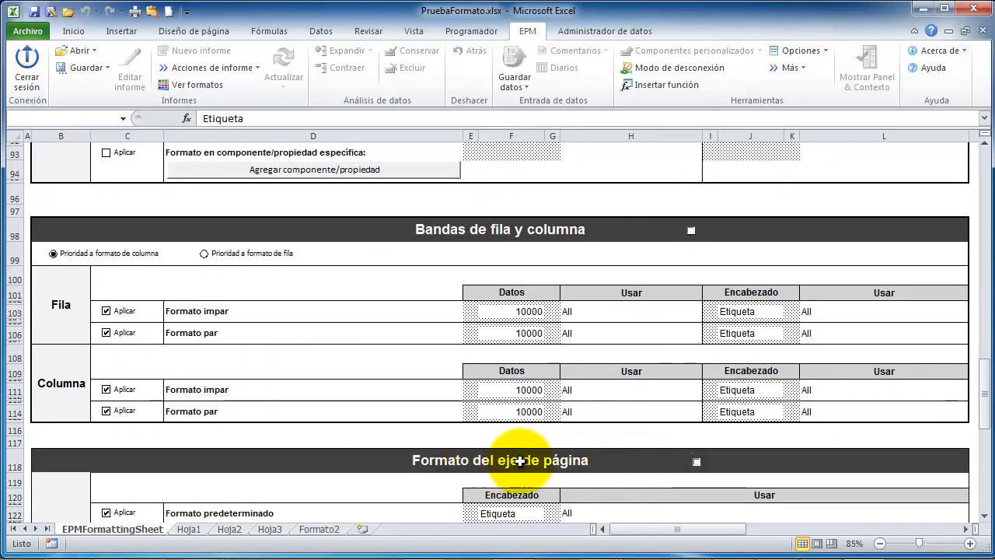
Step: Activate the Formato del eje de página section of the formatting sheet
left_click(586, 440)
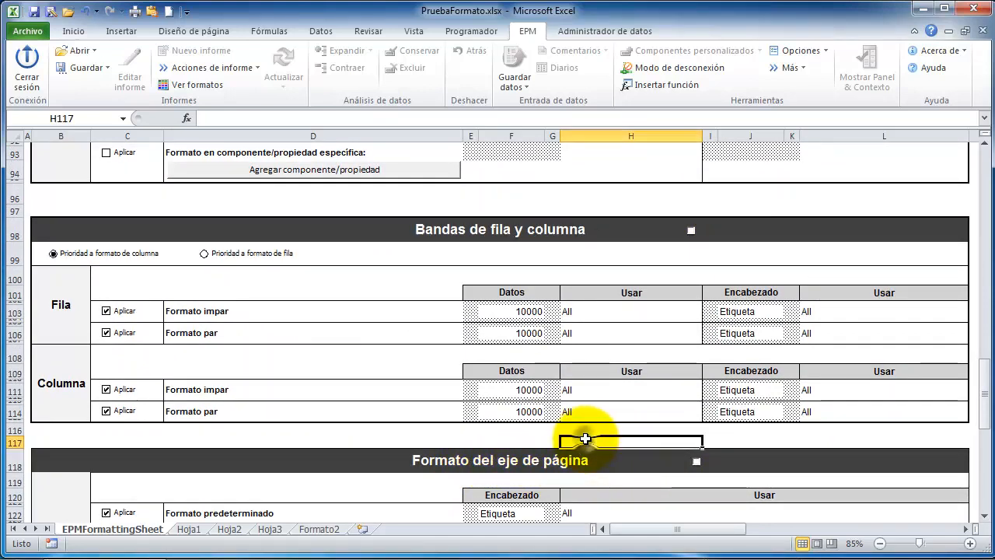
scroll(586, 438, "down", 3)
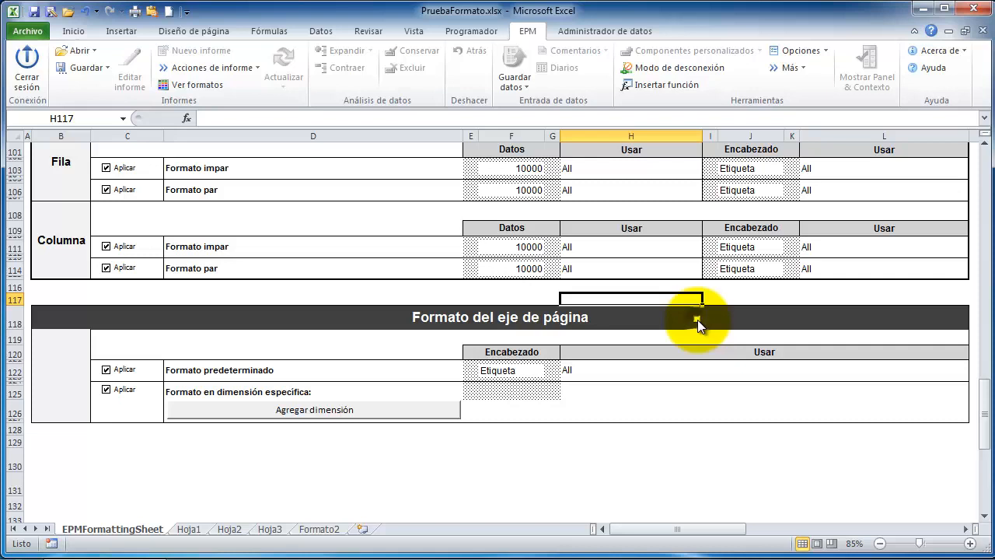
left_click(697, 320)
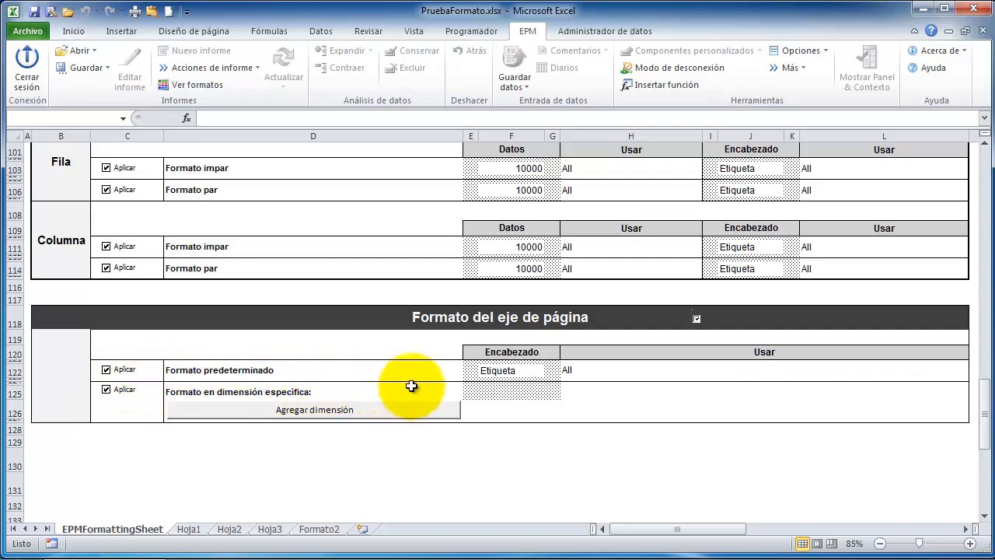
Step: Review the page axis members in column A of Hoja1 and return to EPMFormattingSheet
left_click(189, 529)
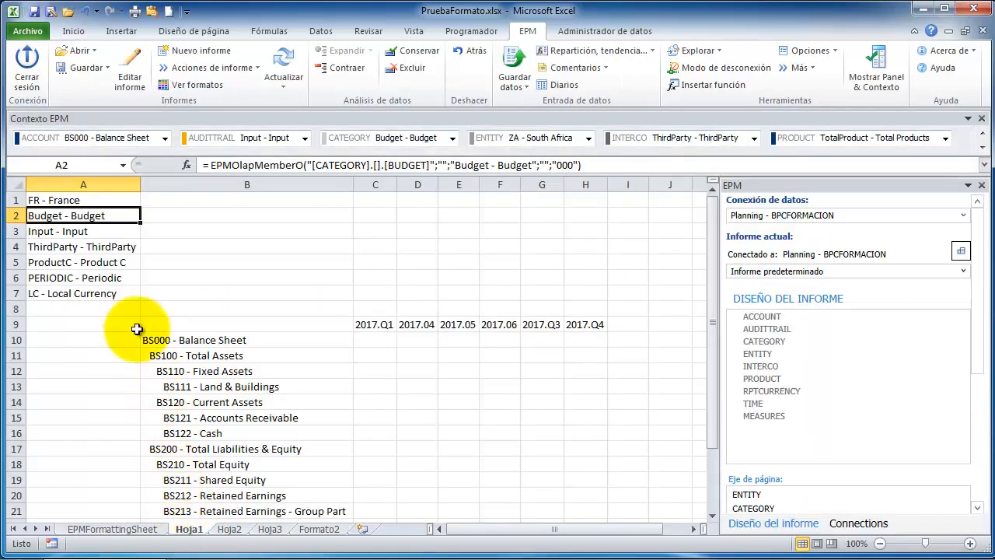
left_click(80, 200)
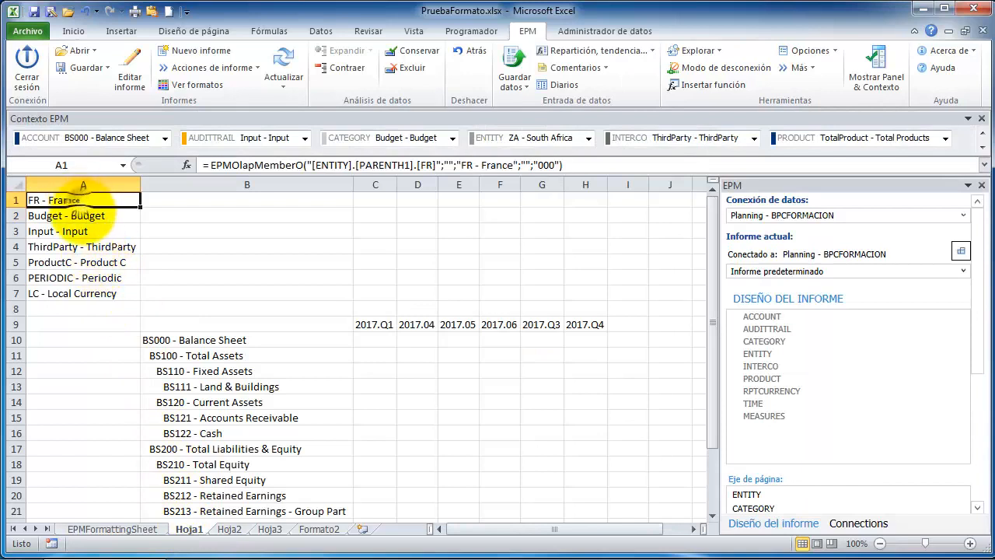
left_click(77, 278)
left_click(83, 260)
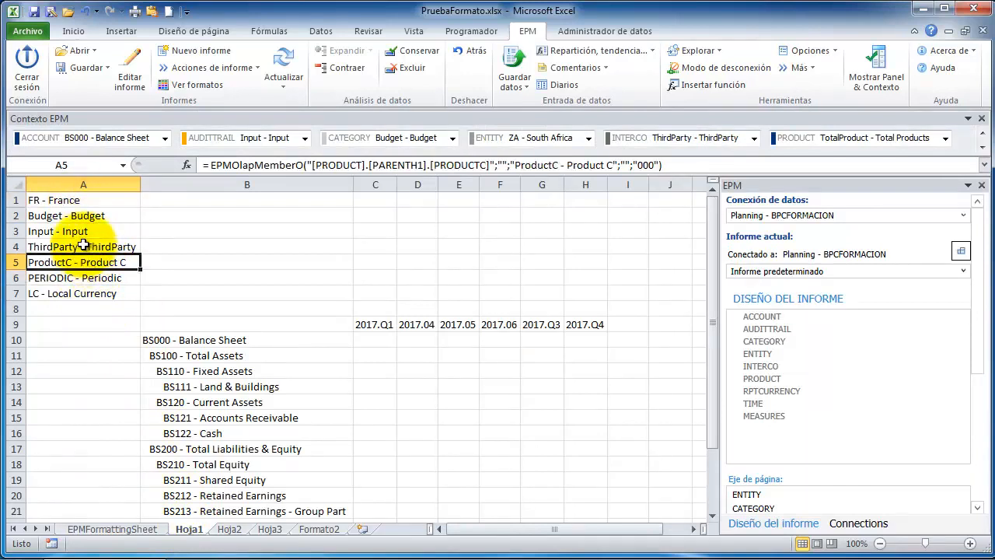
left_click(83, 247)
left_click(83, 231)
left_click(84, 217)
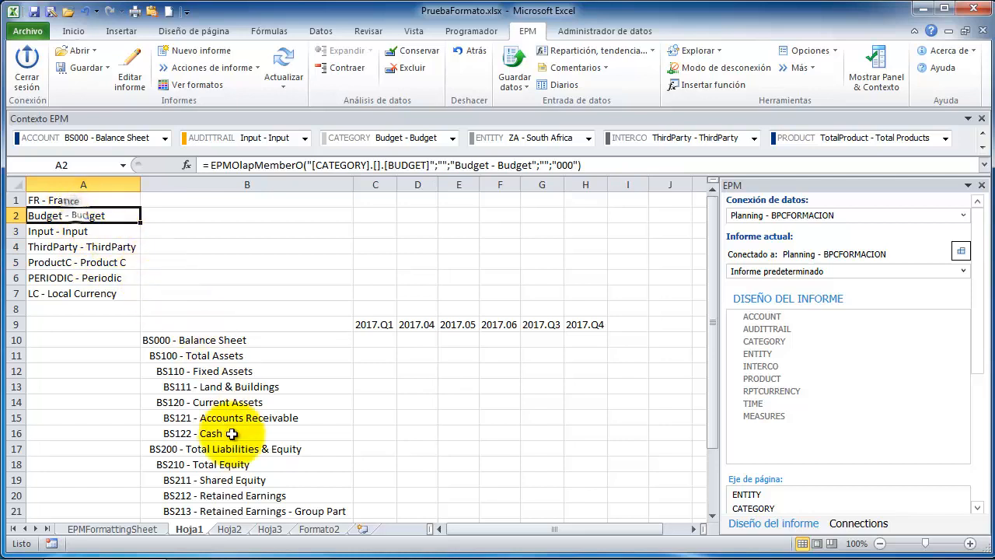
left_click(113, 529)
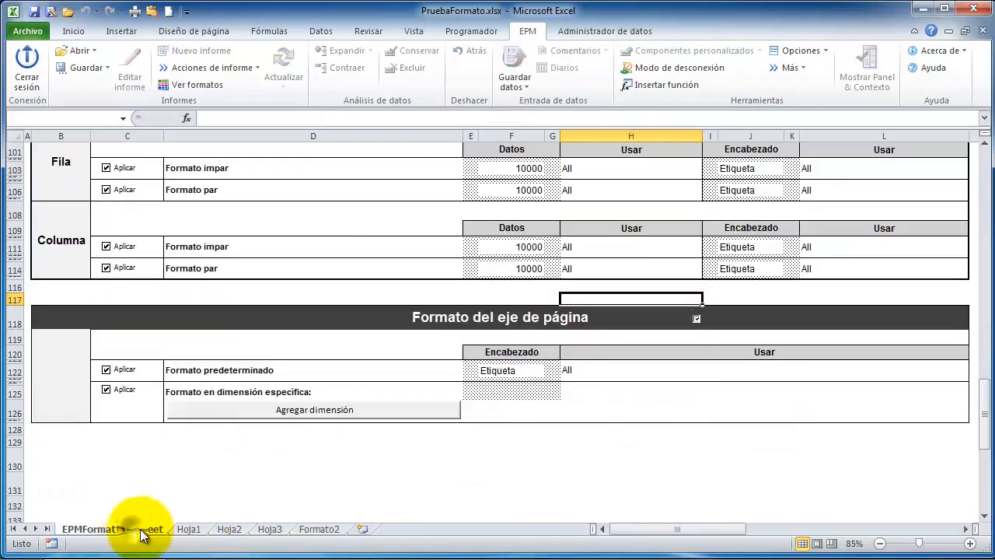
Step: Add the MEASURES dimension to the dimension-specific formats of the page axis
left_click(250, 370)
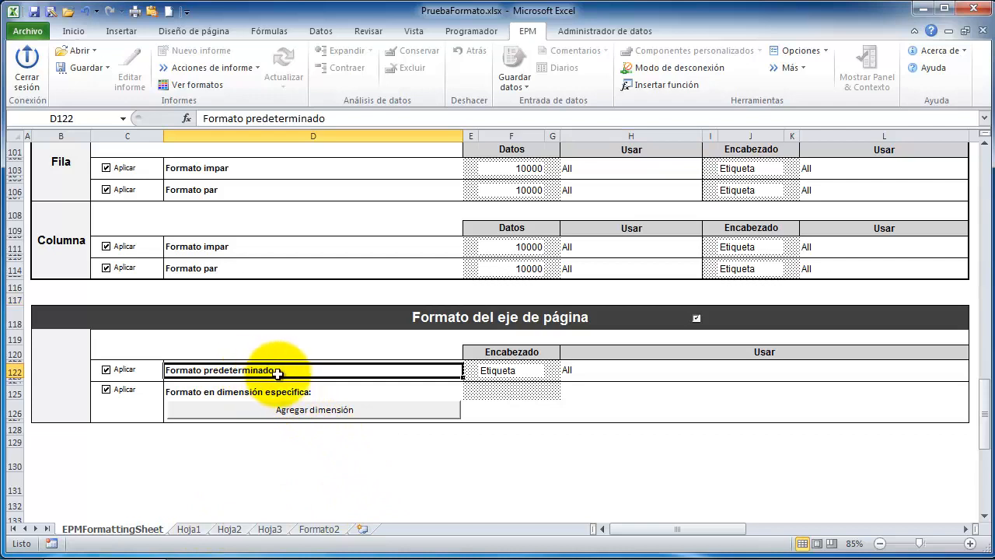
left_click(500, 370)
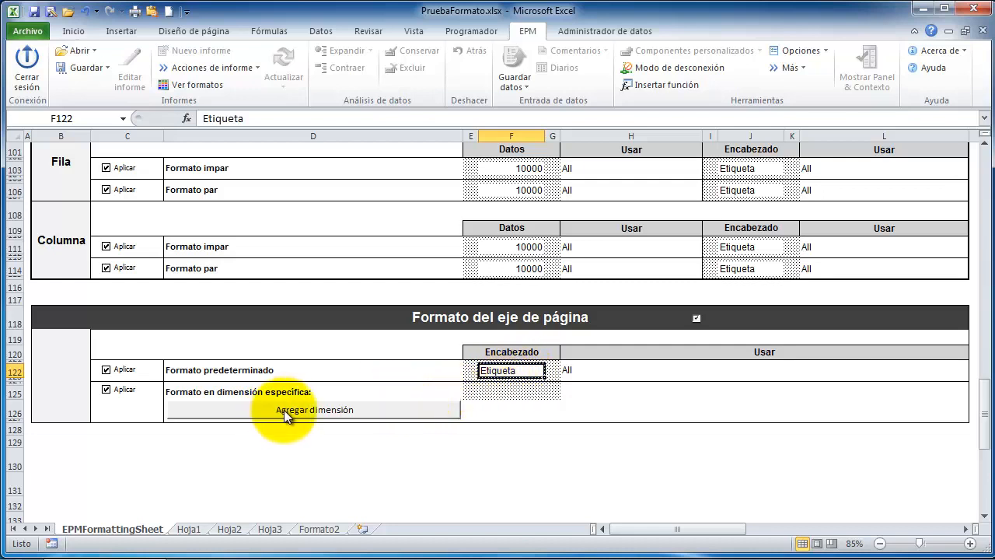
left_click(346, 410)
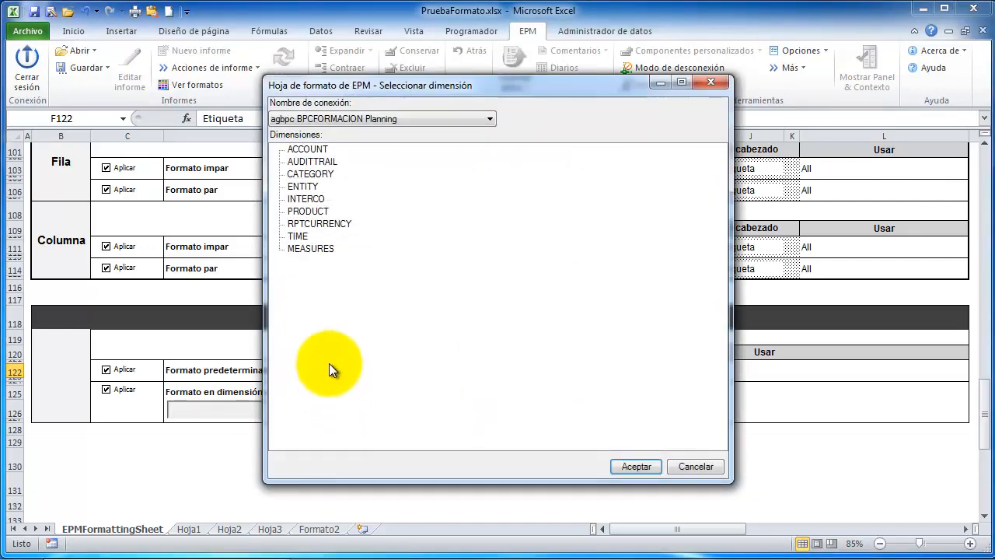
left_click(319, 248)
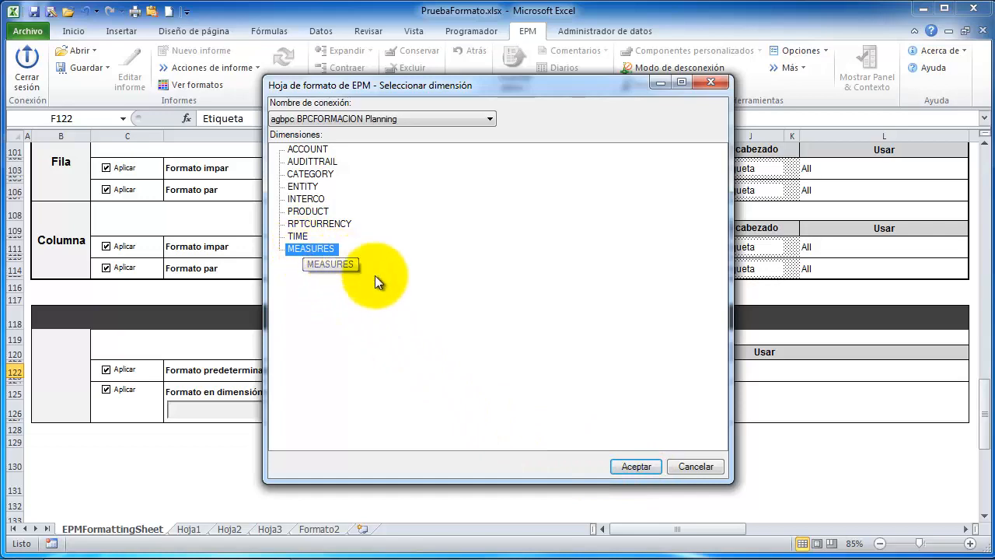
left_click(636, 466)
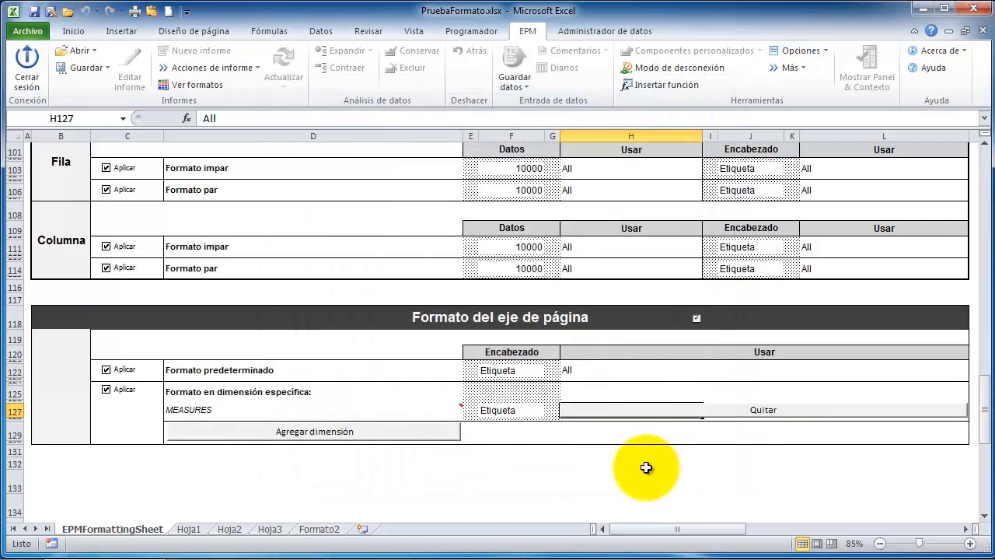
Step: Format the MEASURES header label in F127 with a grey fill and bold text
left_click(513, 411)
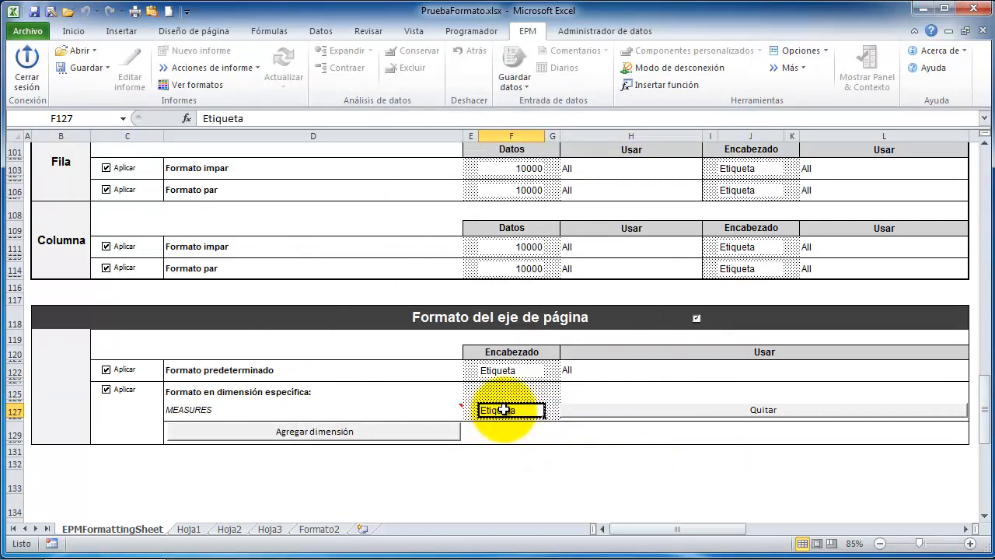
right_click(504, 410)
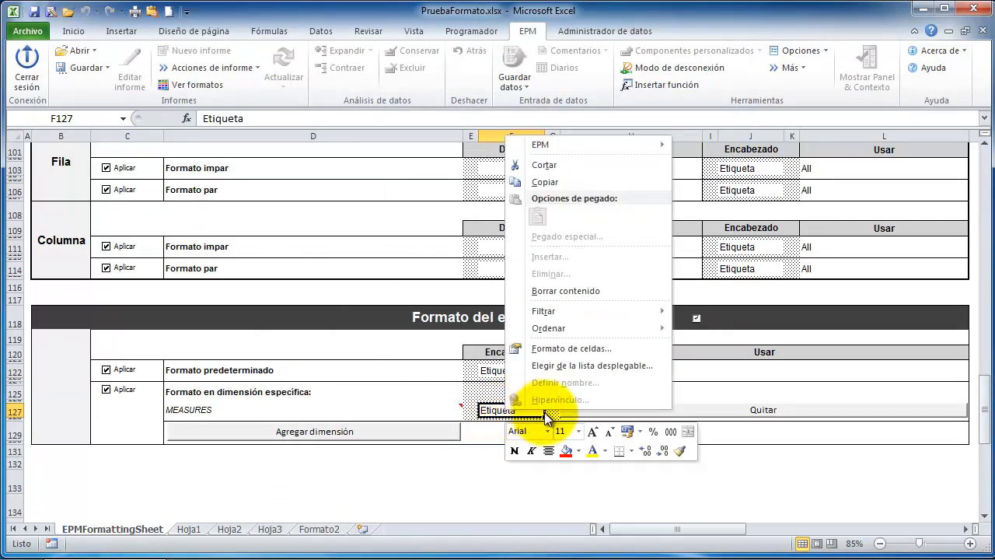
left_click(578, 451)
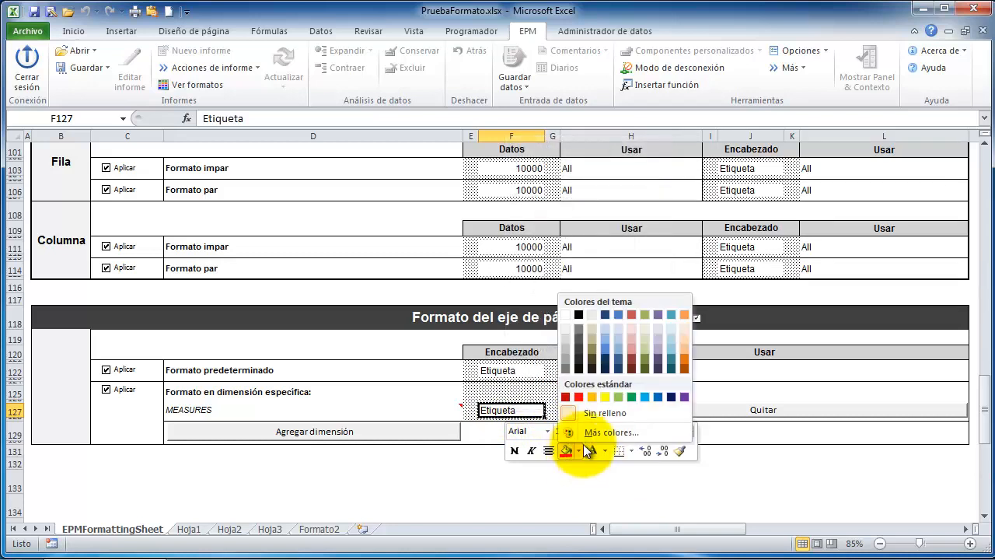
left_click(566, 359)
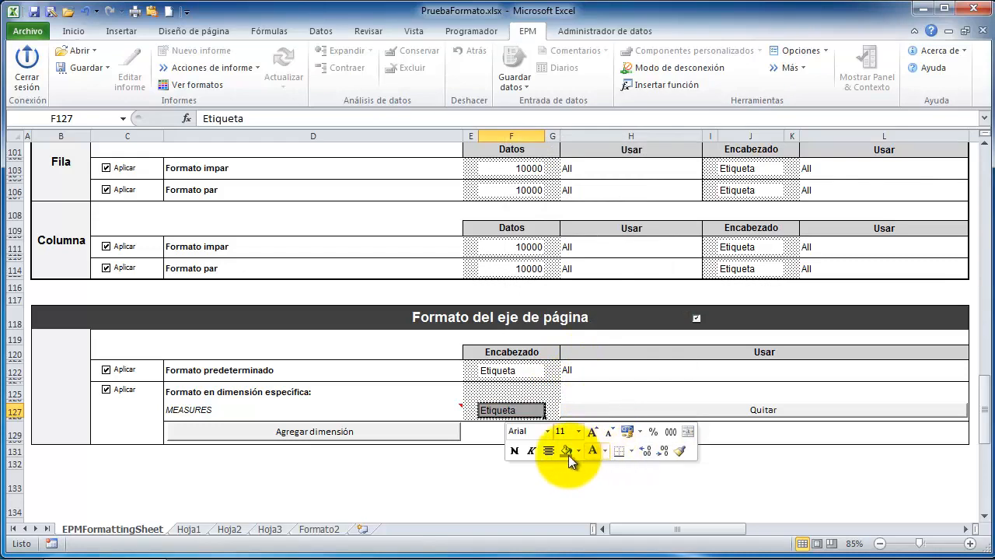
left_click(514, 450)
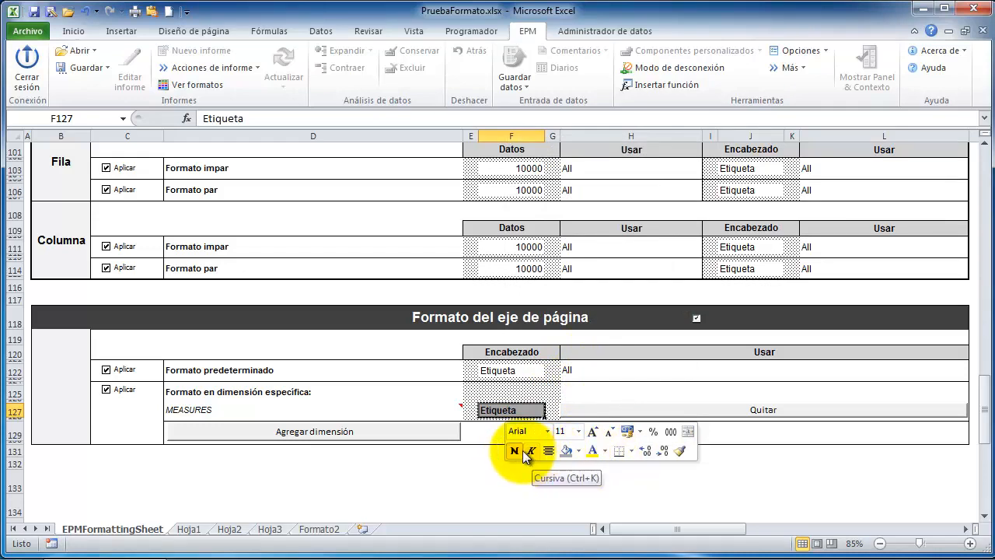
Step: Add the PRODUCT dimension to the dimension-specific formats of the page axis
left_click(356, 426)
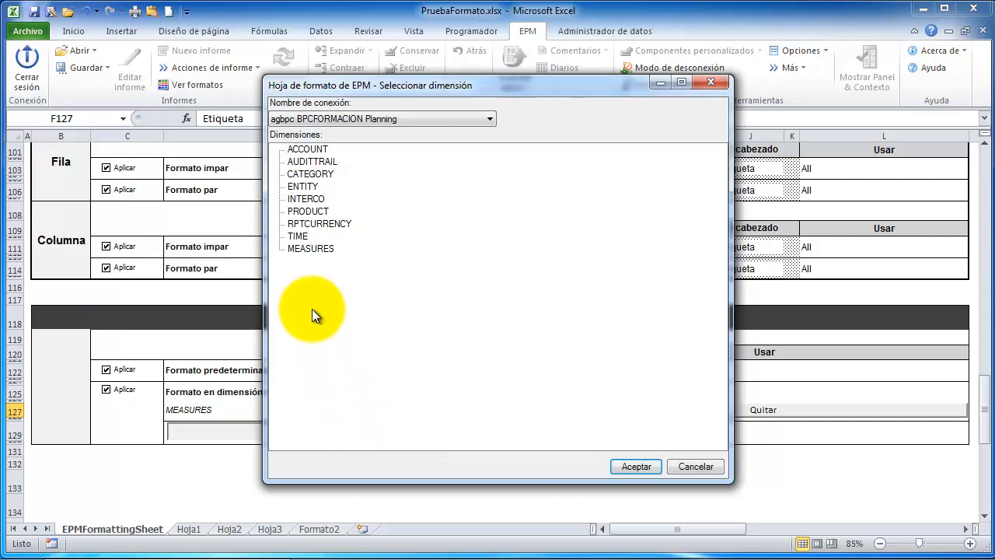
left_click(311, 211)
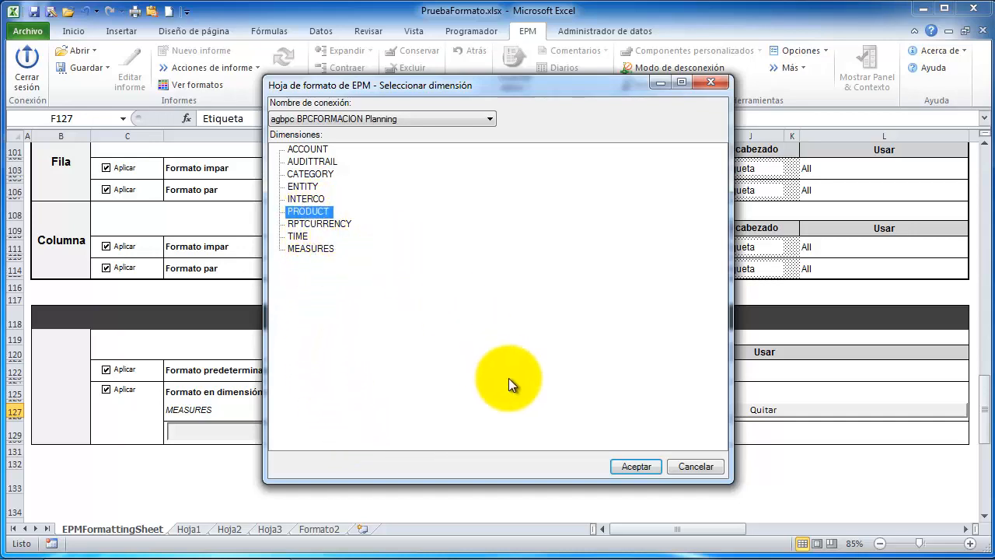
left_click(614, 466)
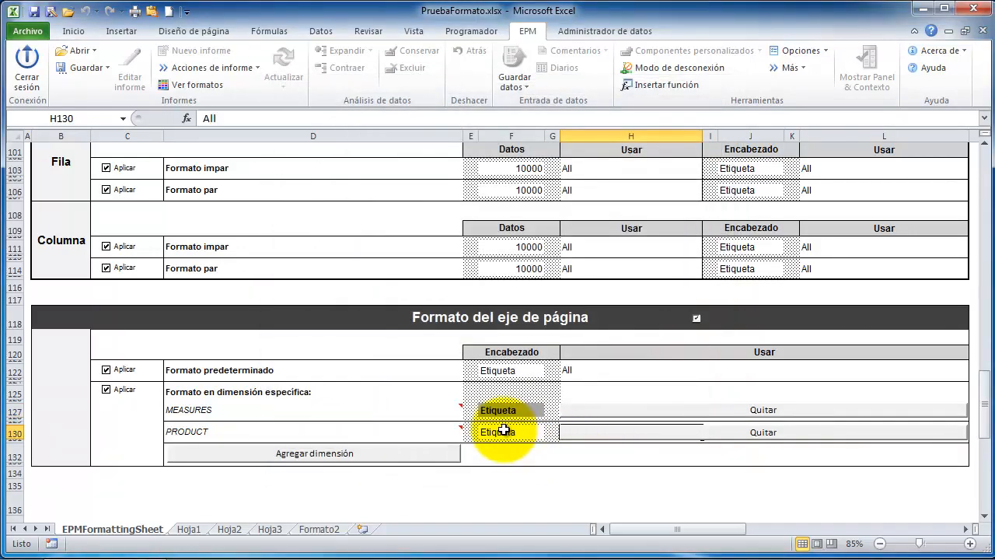
Step: Format the PRODUCT header label in F130 with a red fill and bold yellow text
left_click(499, 432)
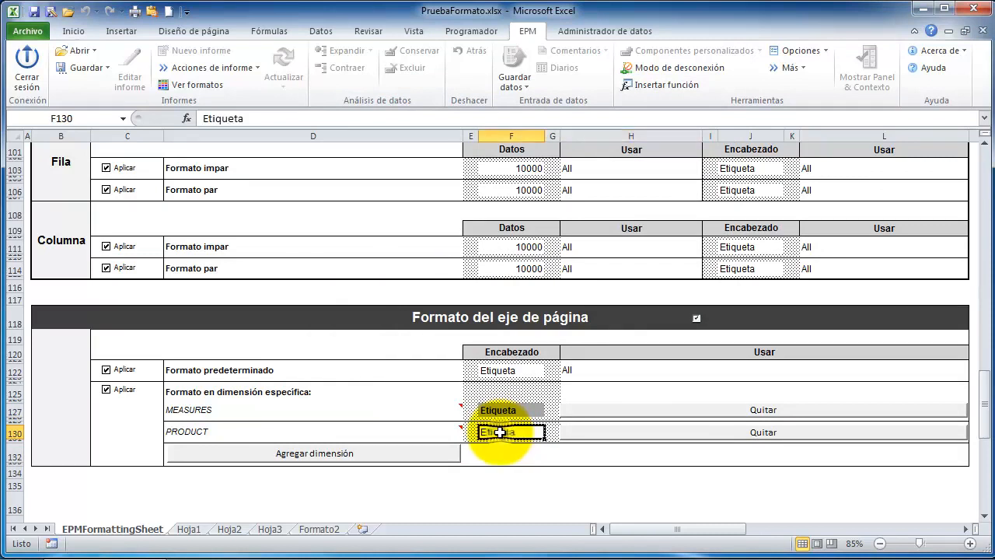
right_click(499, 432)
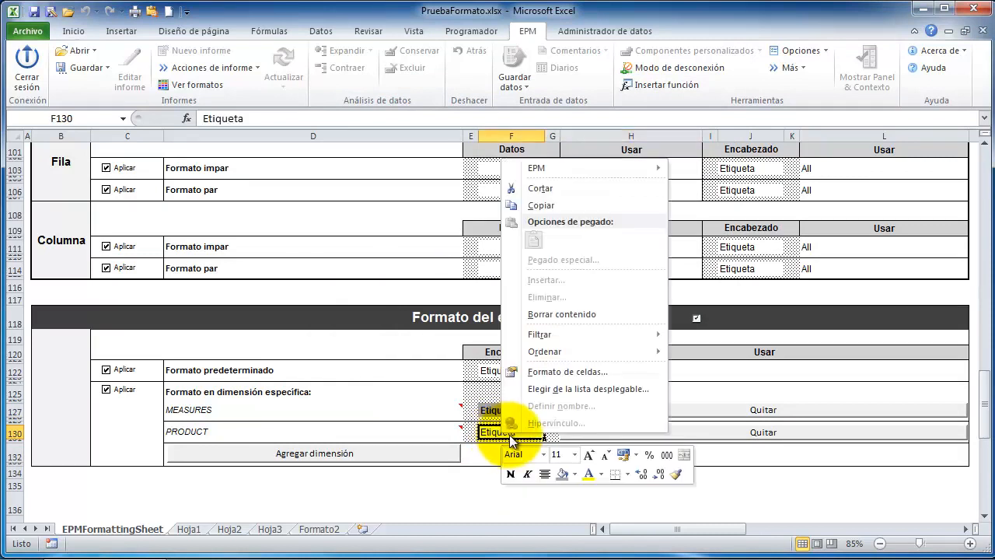
left_click(576, 472)
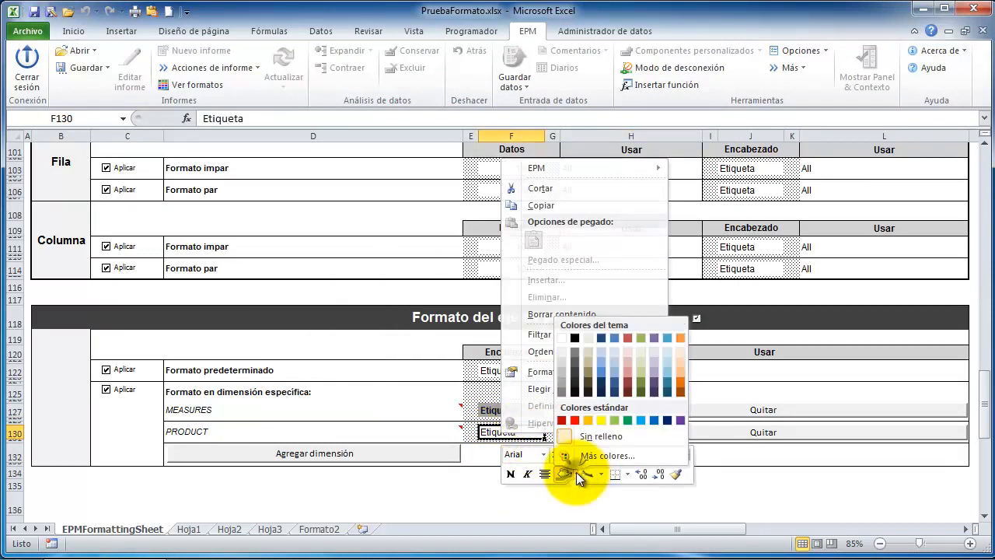
left_click(575, 421)
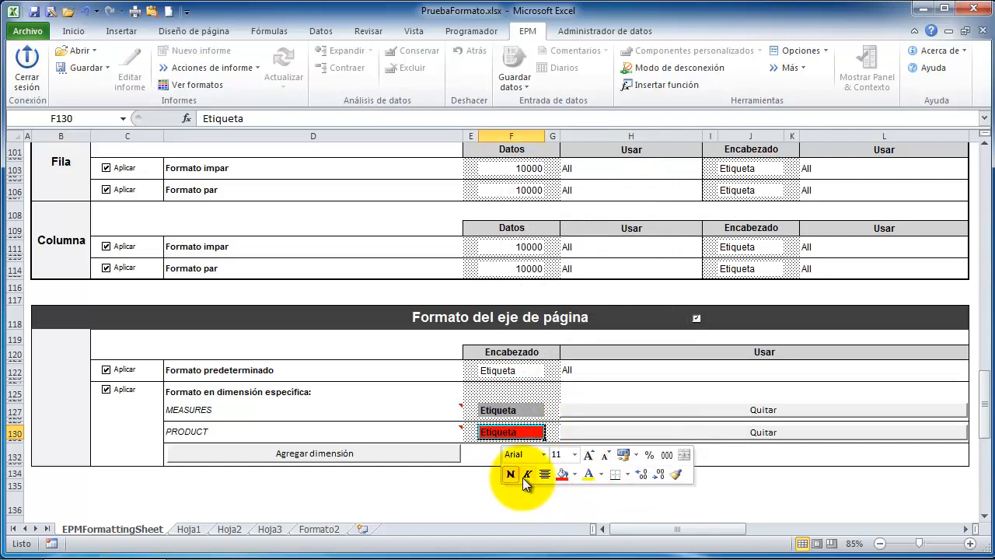
left_click(604, 475)
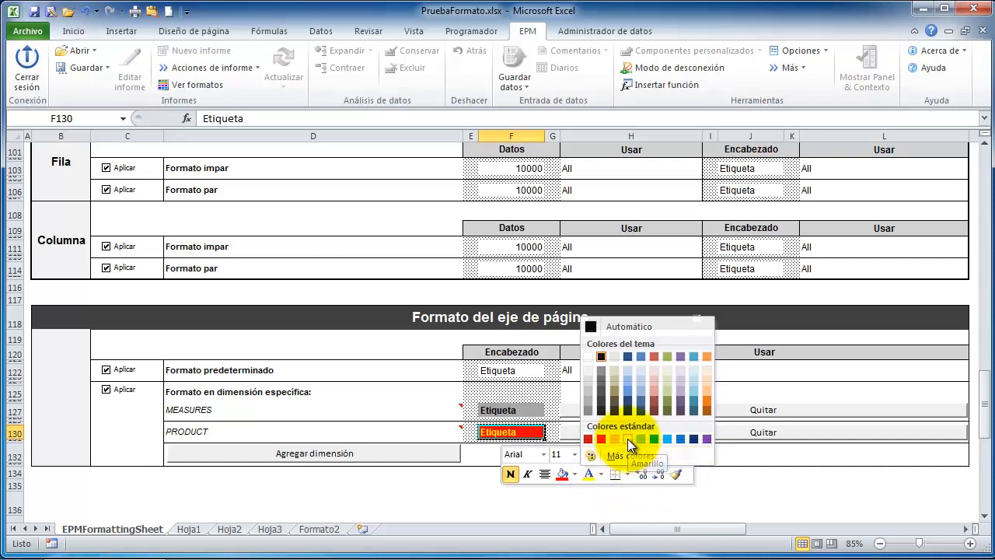
left_click(627, 439)
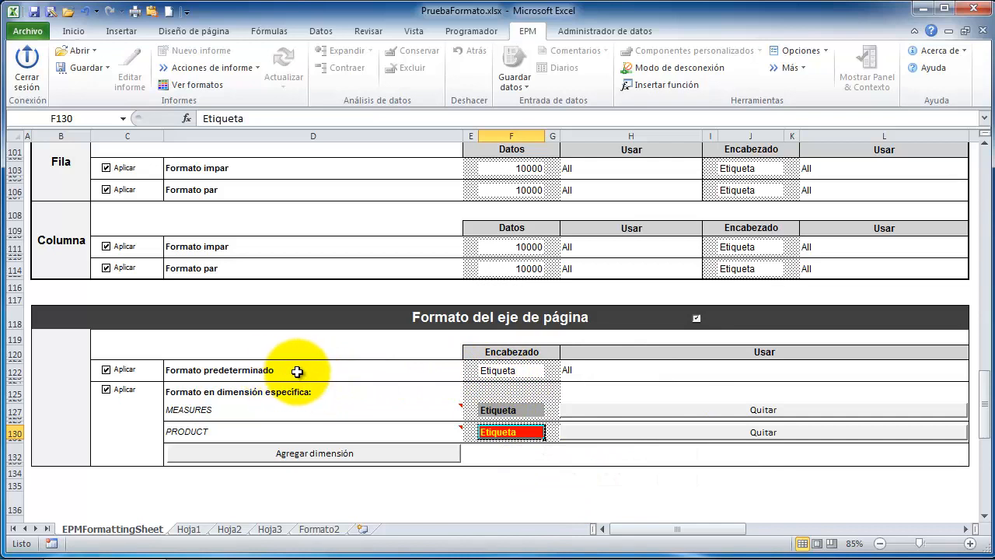
Step: Format the page axis default header label in F122 with an olive green fill, bold text and font size 10
left_click(495, 371)
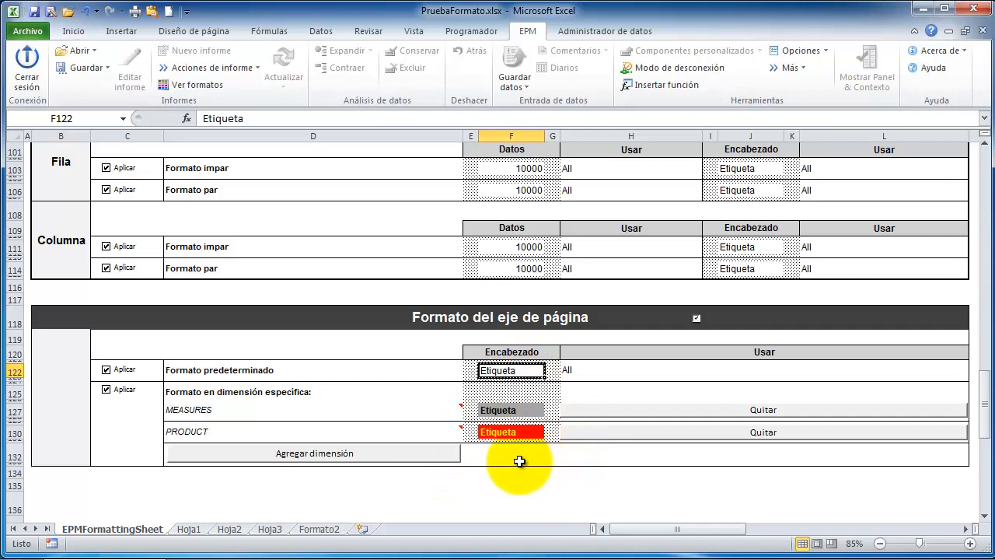
right_click(519, 371)
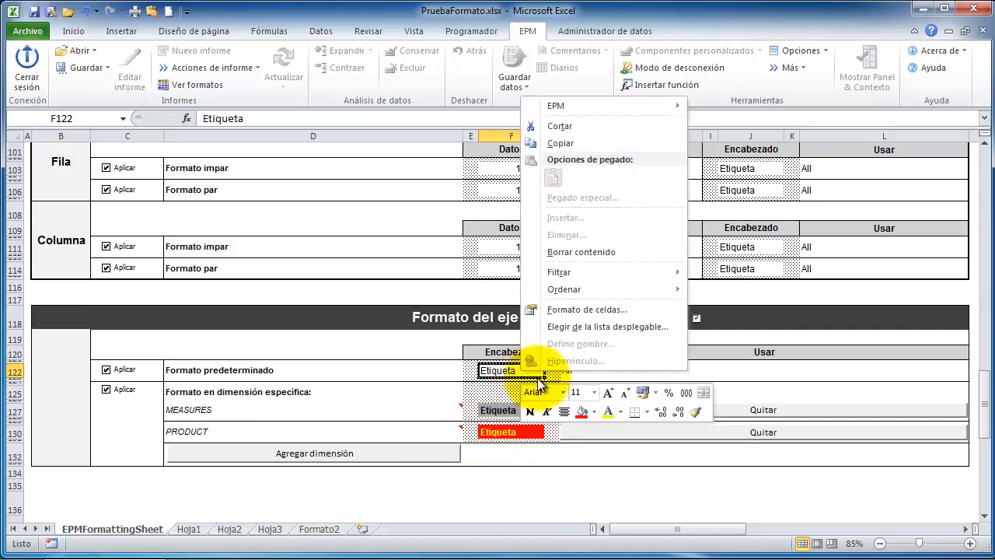
left_click(592, 411)
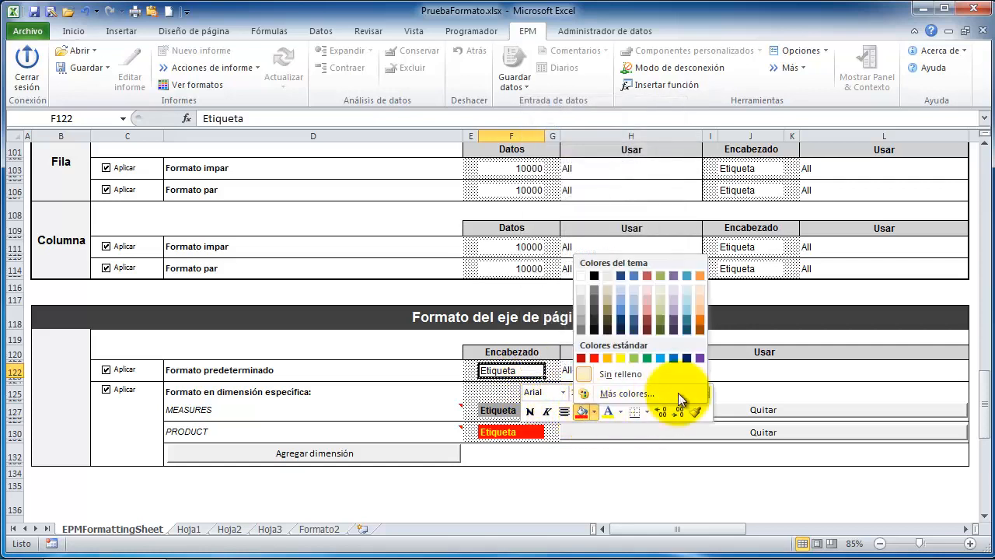
left_click(664, 278)
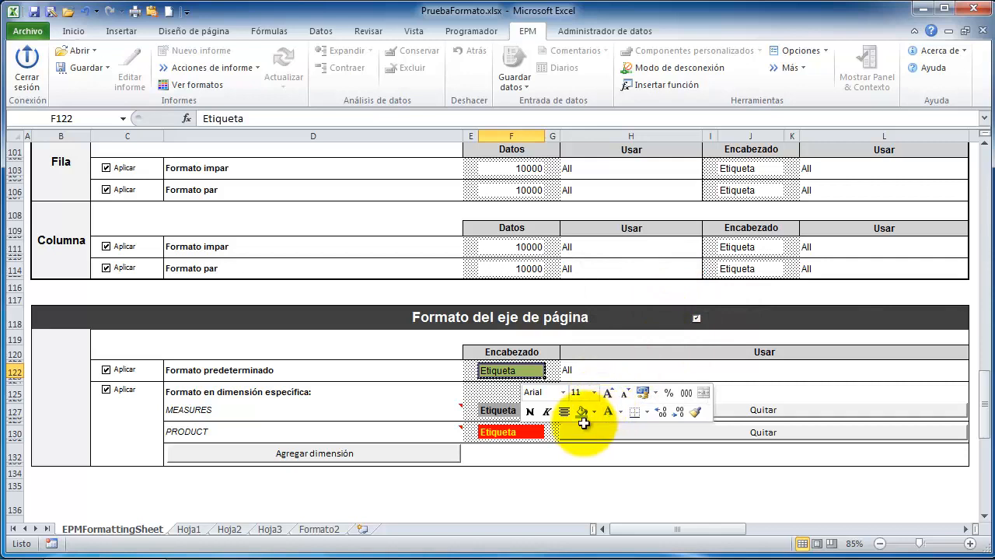
left_click(529, 412)
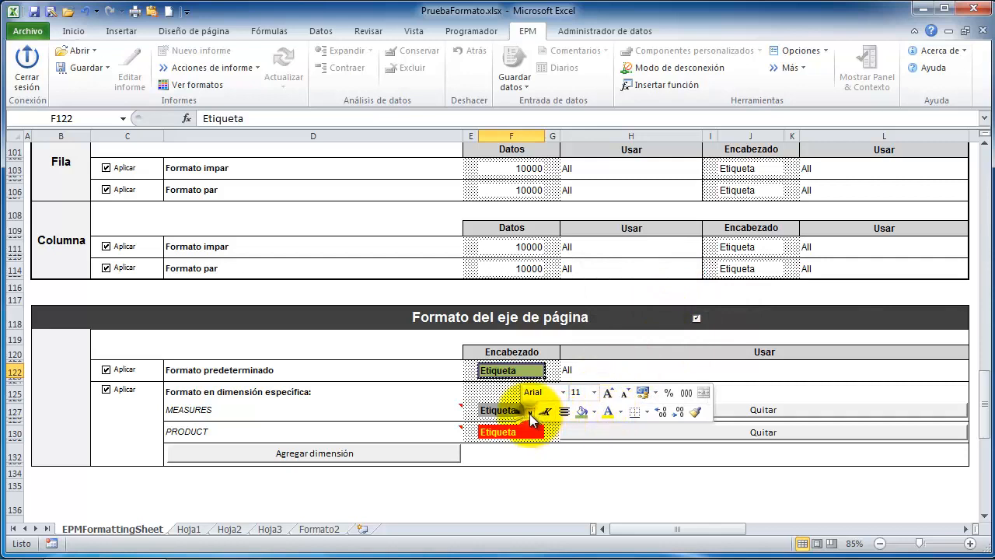
left_click(594, 392)
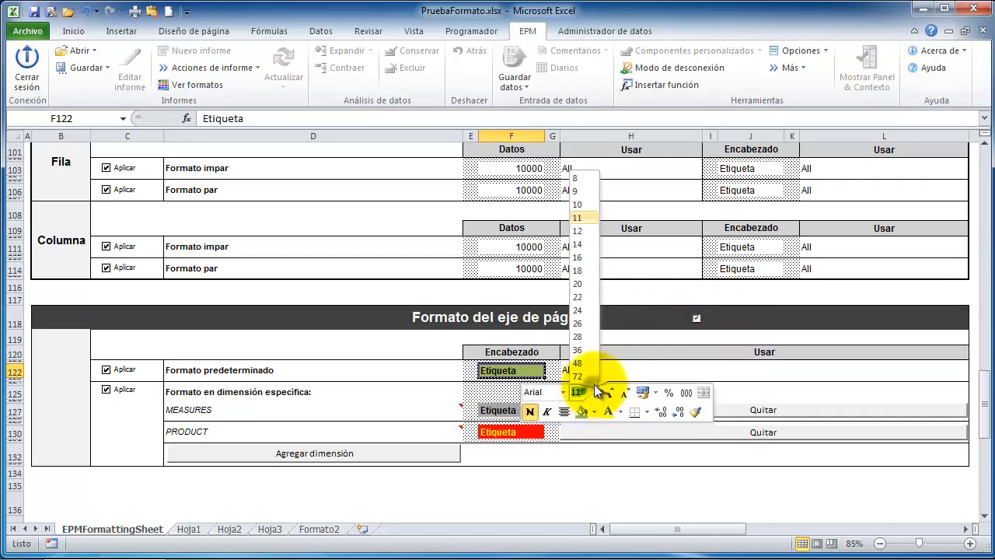
left_click(583, 205)
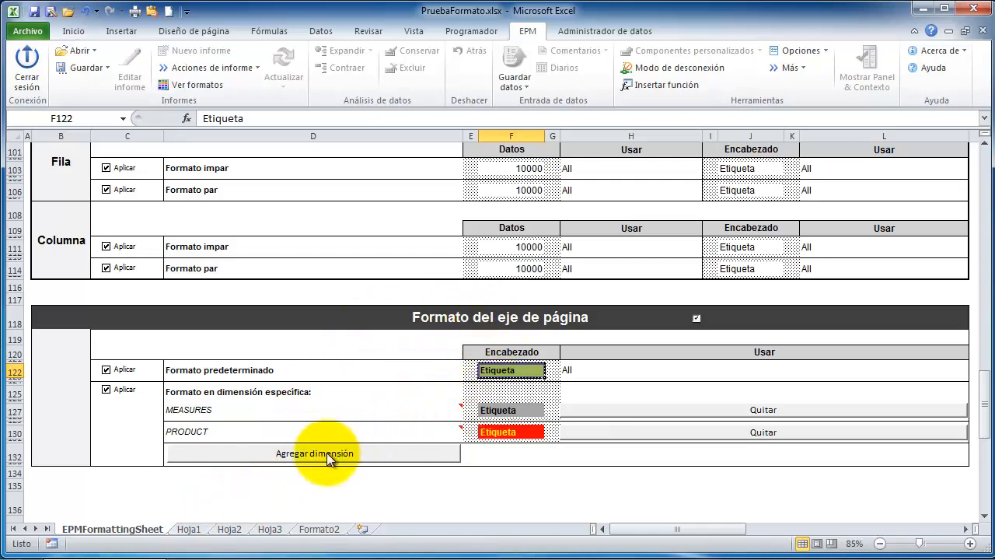
Step: Enable dynamic formatting for the default report on Hoja1, using EPMFormattingSheet as its default formatting sheet
left_click(190, 529)
left_click(131, 81)
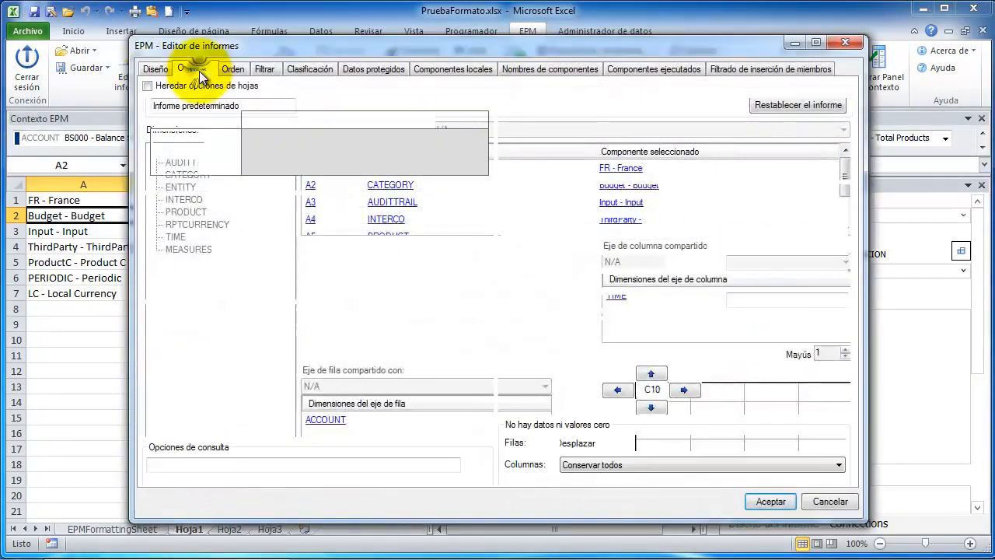
left_click(196, 71)
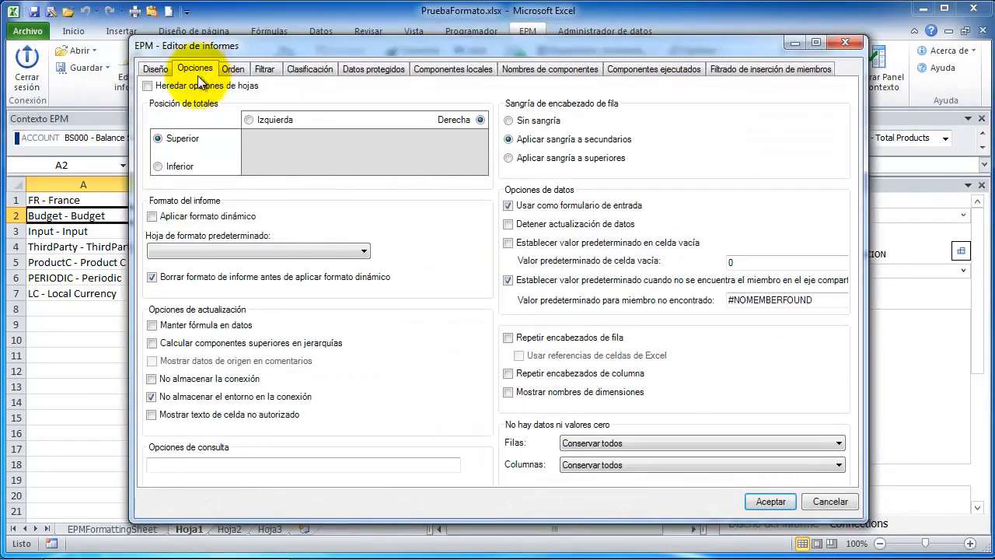
left_click(151, 217)
left_click(218, 253)
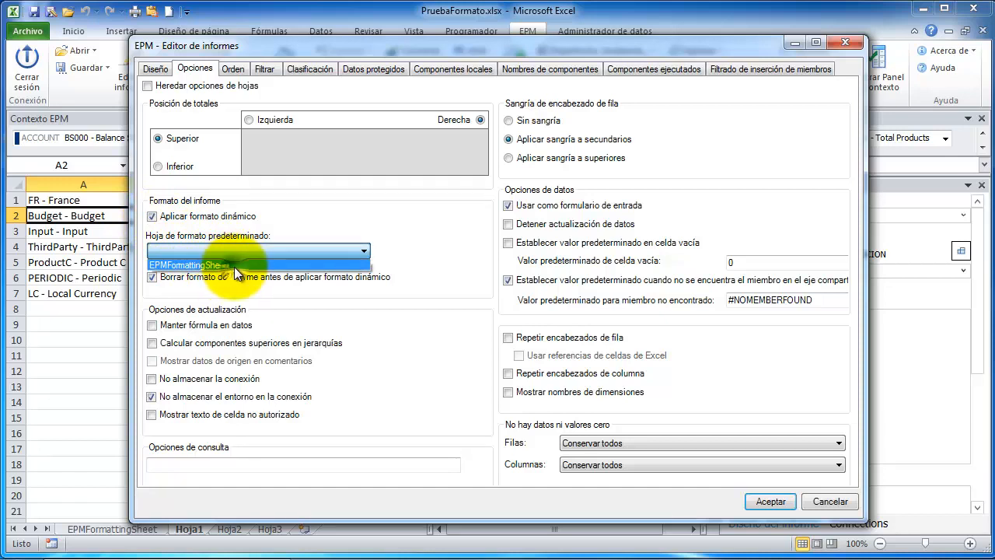
left_click(234, 267)
left_click(245, 253)
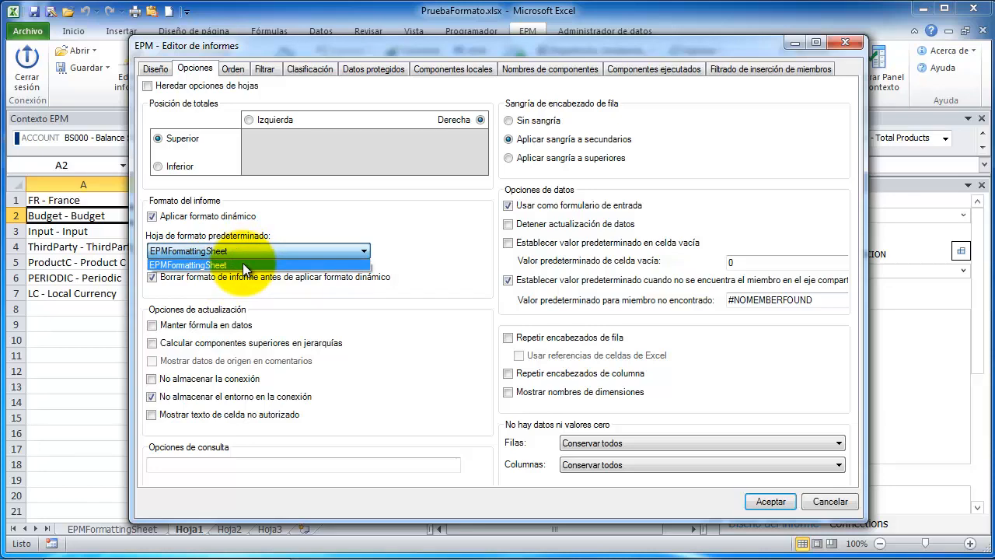
left_click(243, 264)
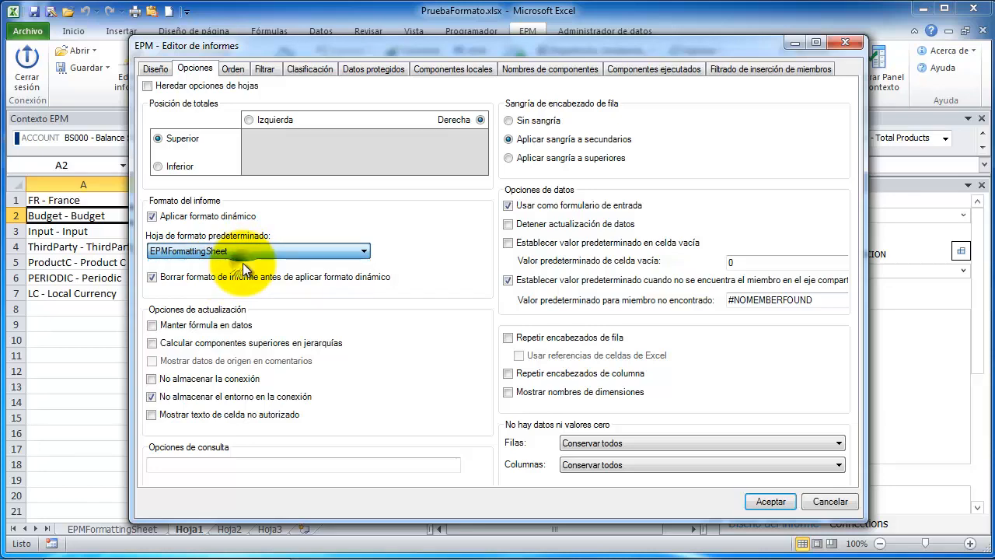
left_click(776, 504)
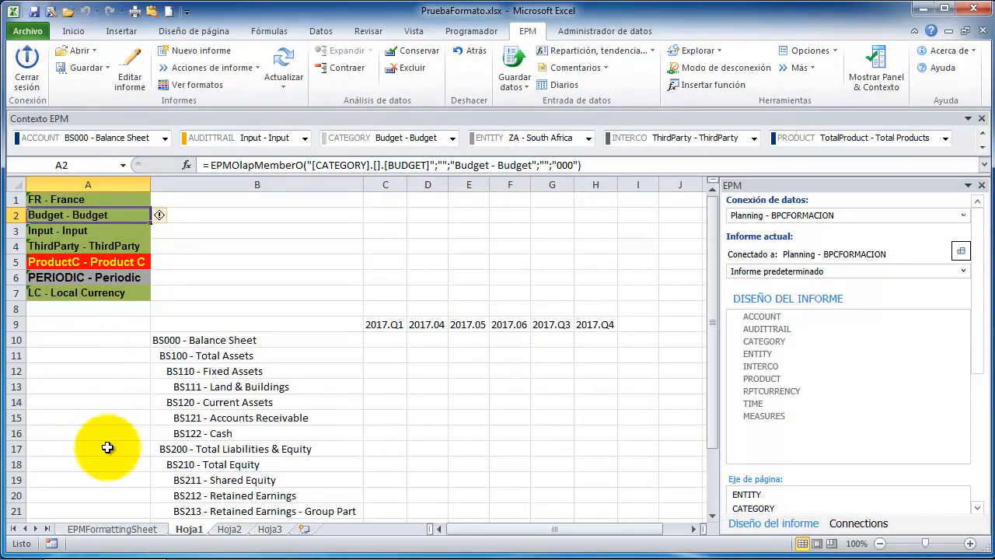
Step: Create a copy of EPMFormattingSheet at the end of the PruebaFormato.xlsx workbook
left_click(117, 529)
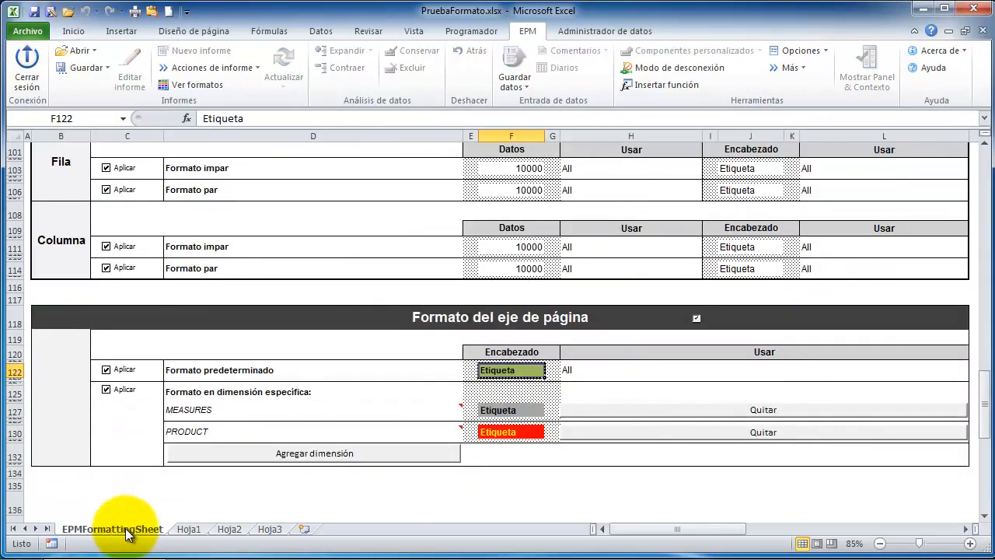
right_click(143, 532)
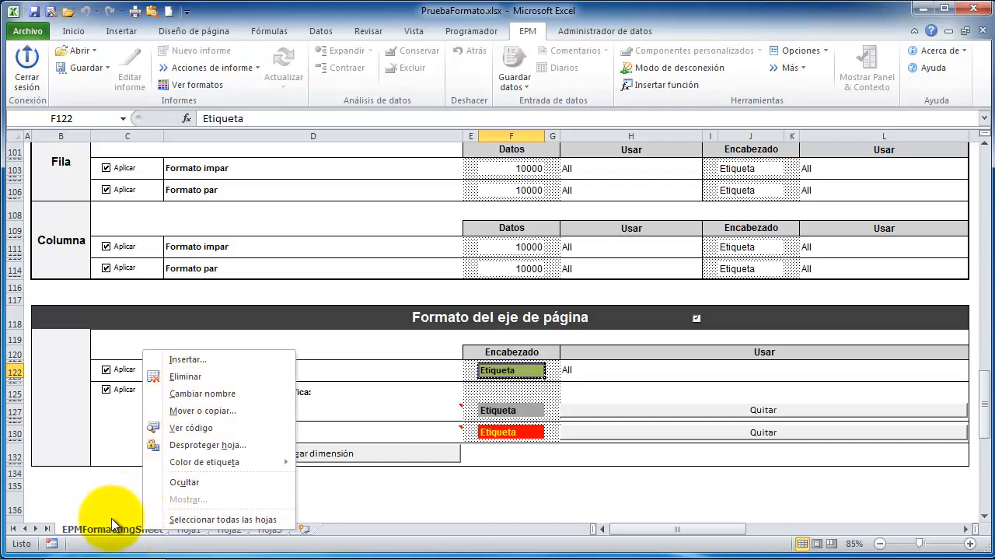
left_click(109, 529)
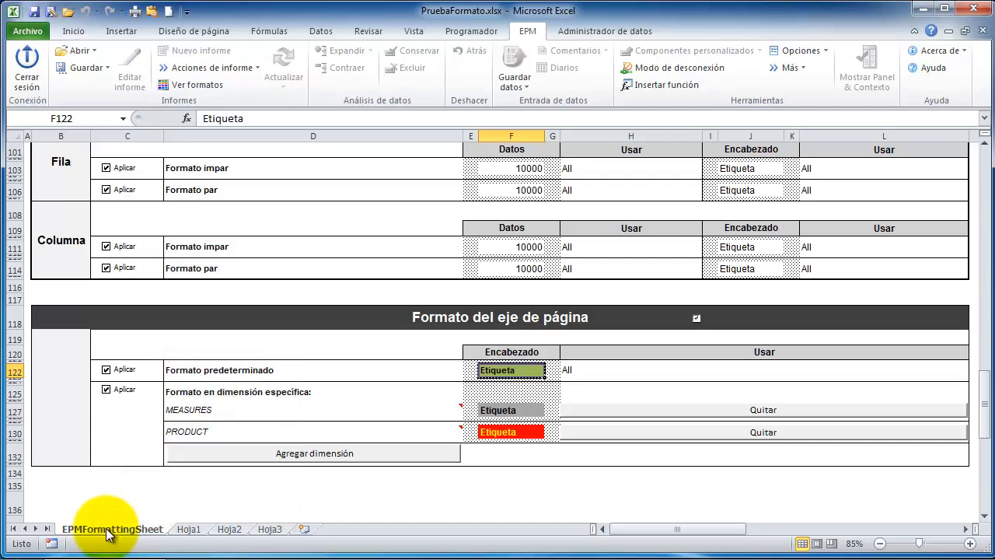
right_click(108, 531)
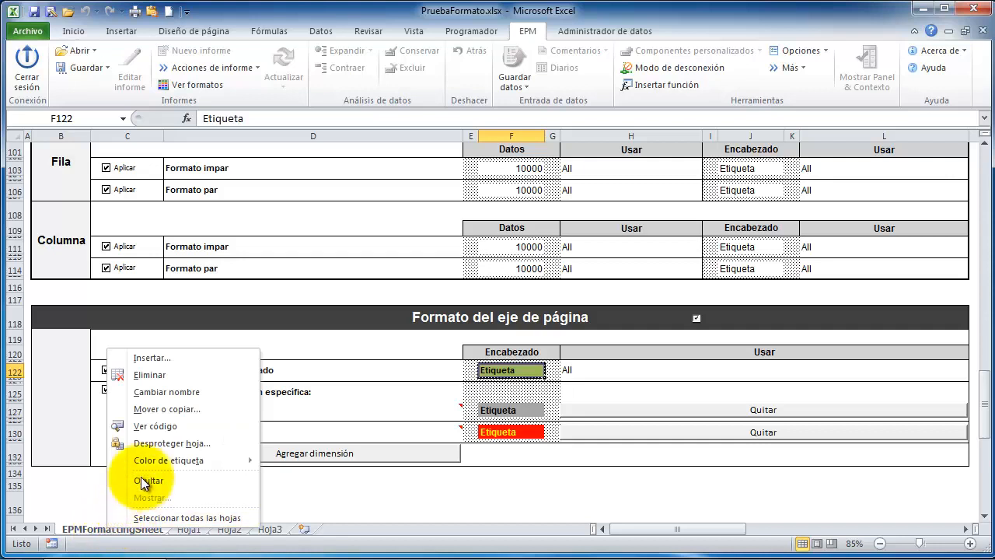
left_click(154, 408)
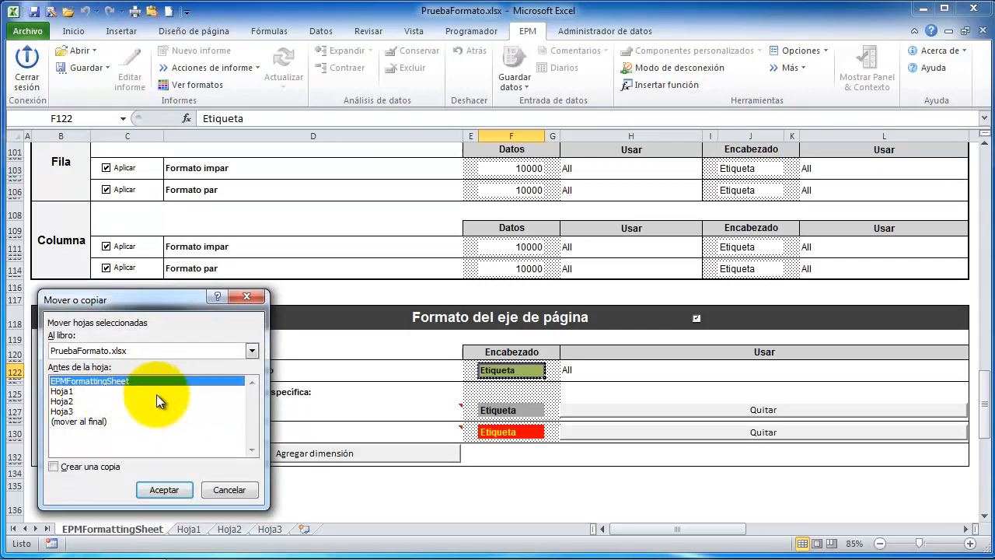
left_click(180, 353)
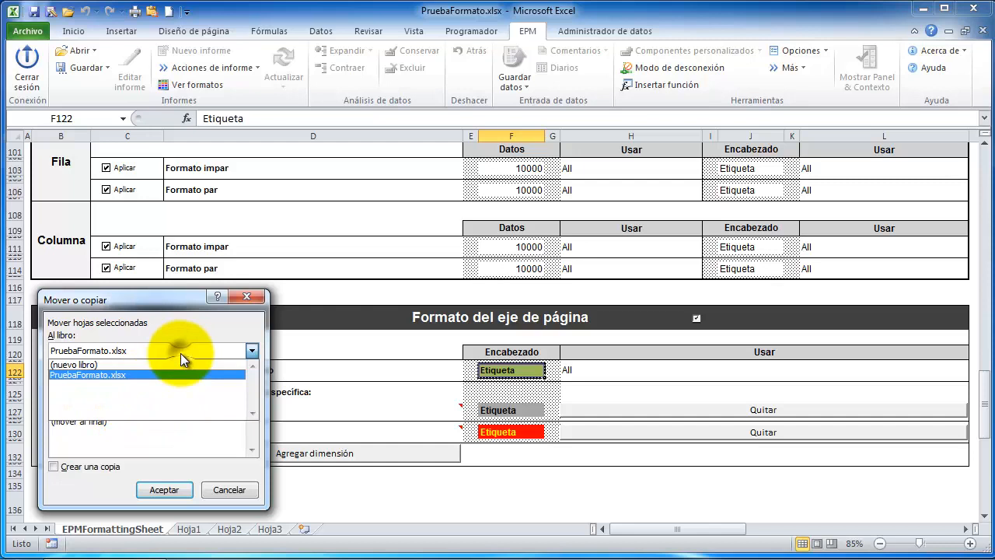
left_click(181, 353)
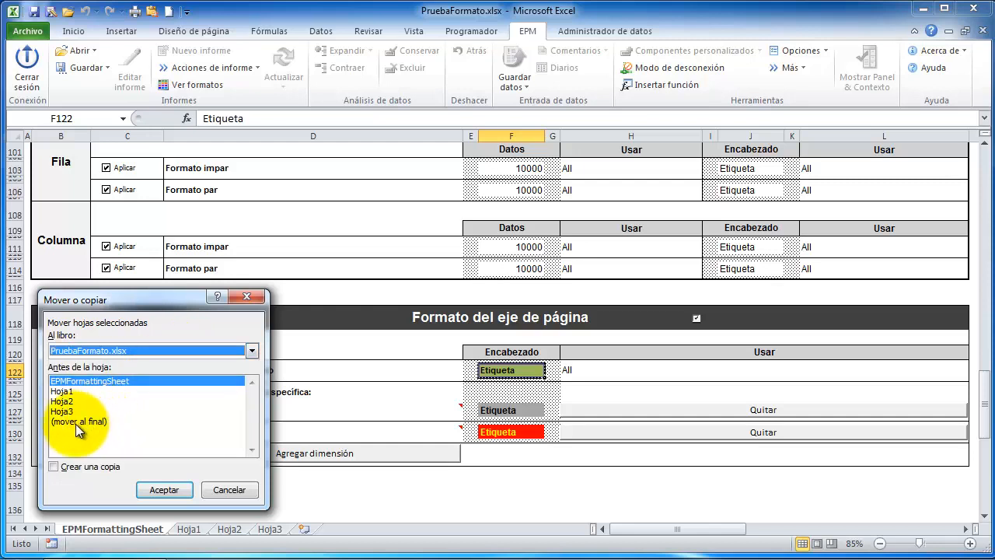
left_click(86, 469)
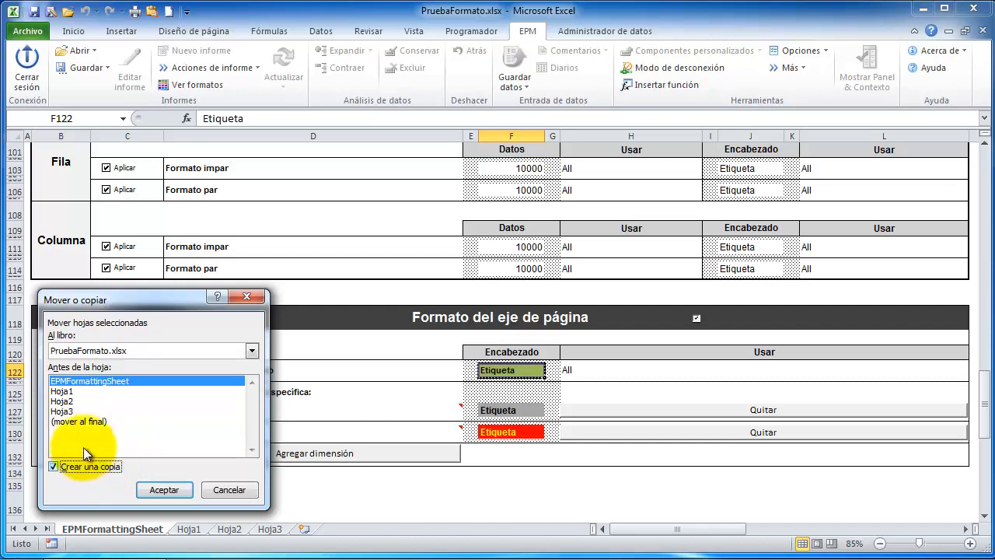
left_click(73, 421)
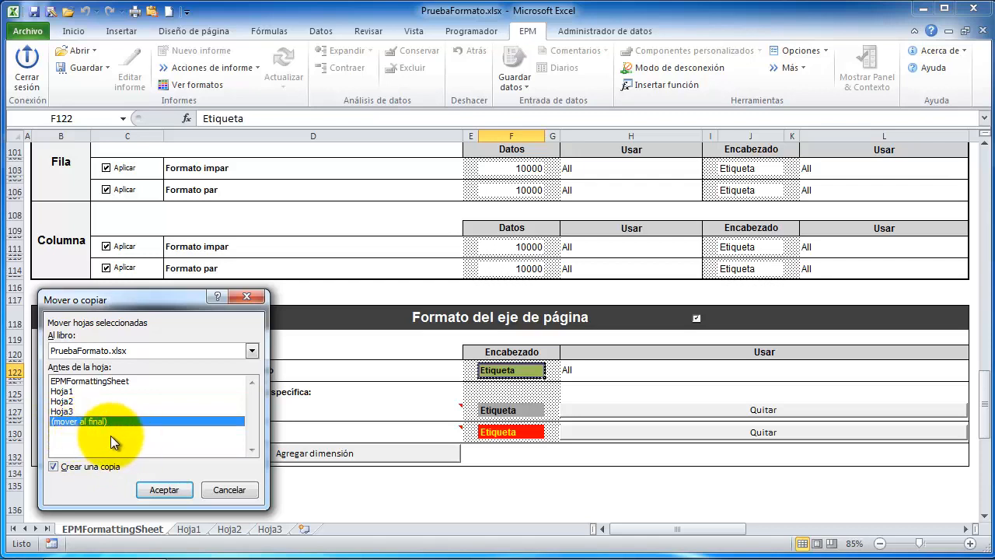
left_click(164, 491)
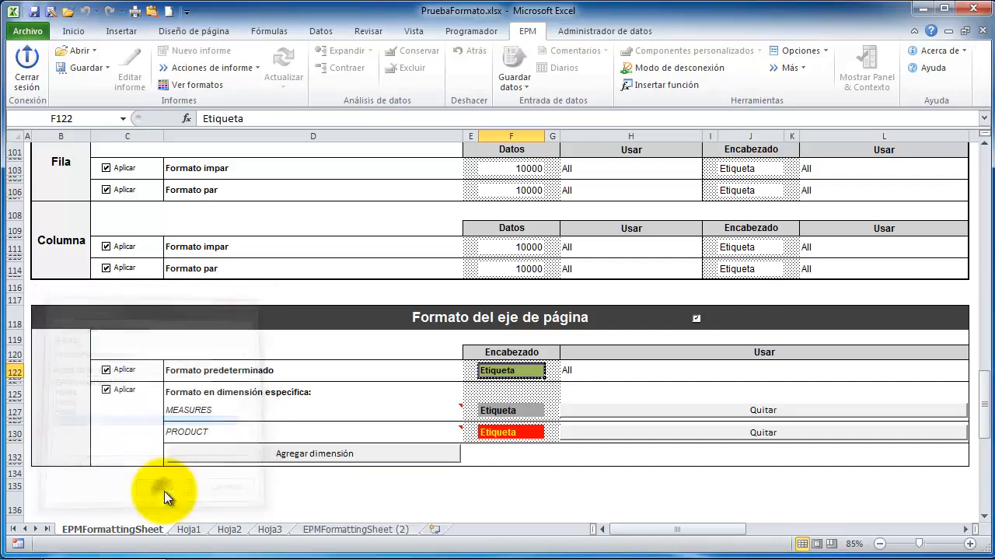
Step: Rename the copied formatting sheet as Formato2
double_click(340, 530)
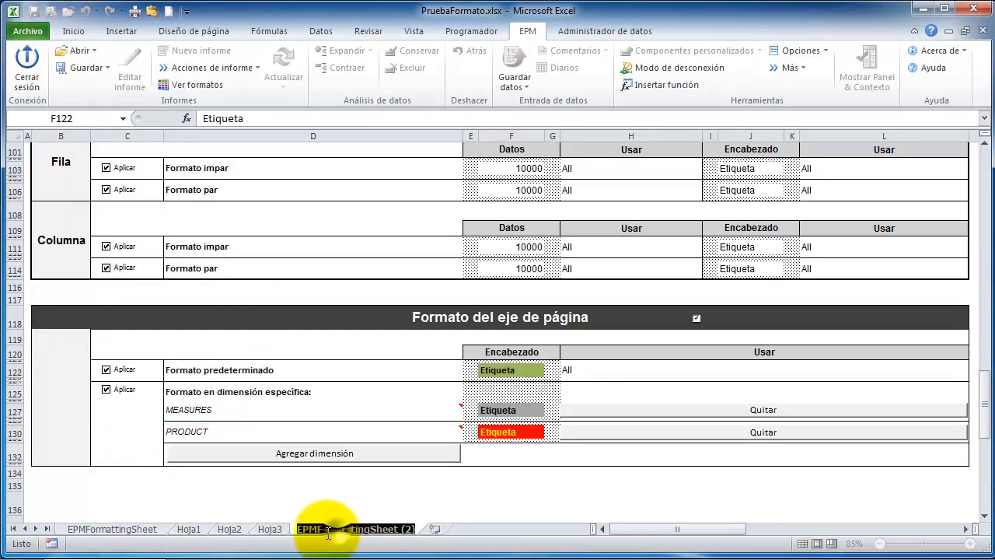
key("Return")
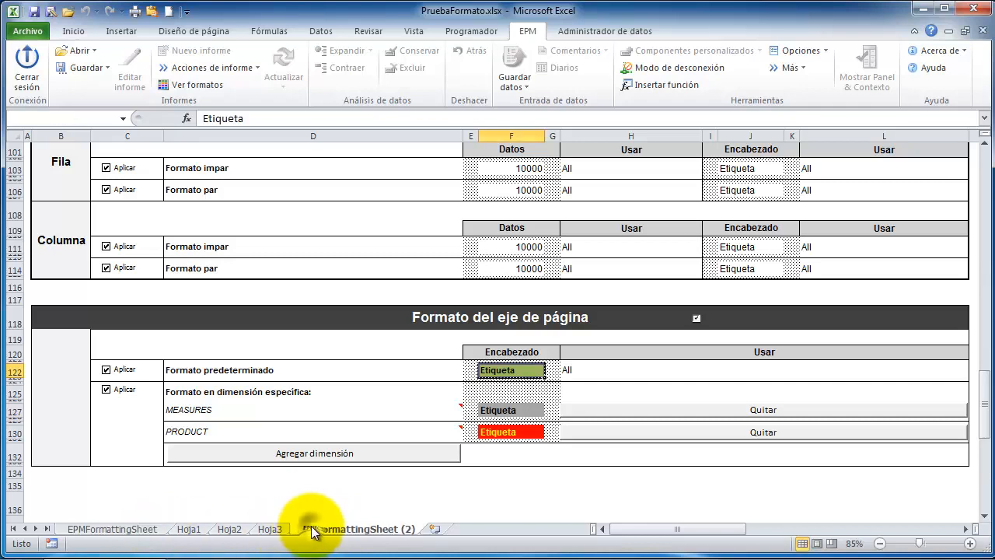
double_click(330, 531)
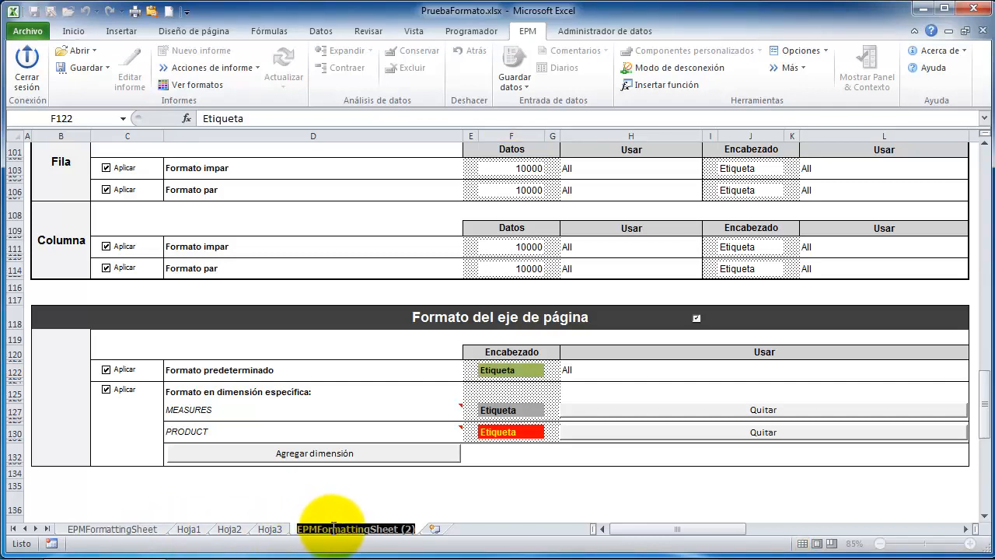
type("Fo")
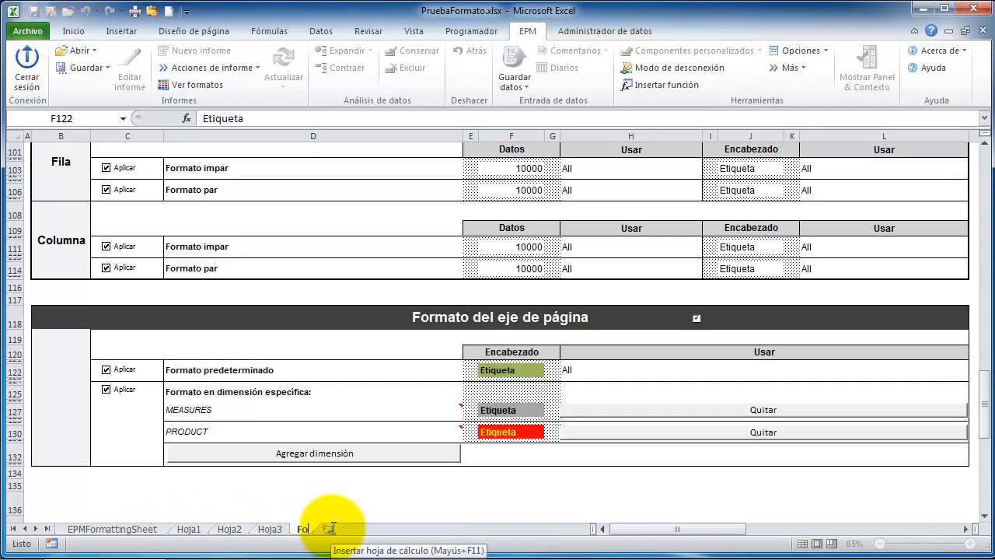
type("rmato2")
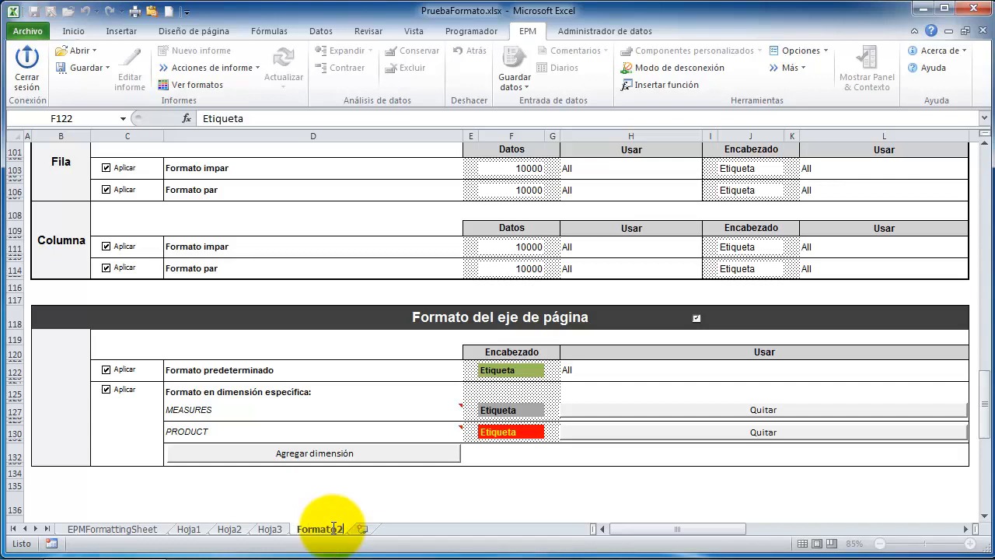
key("Return")
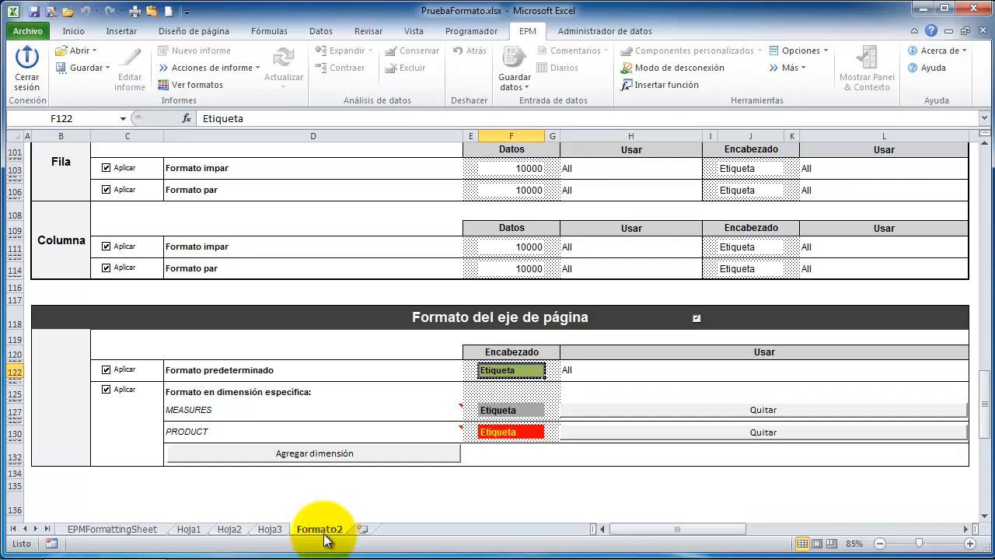
Step: Examine the default formatting sheet choices in the options of the report on Hoja1
left_click(198, 531)
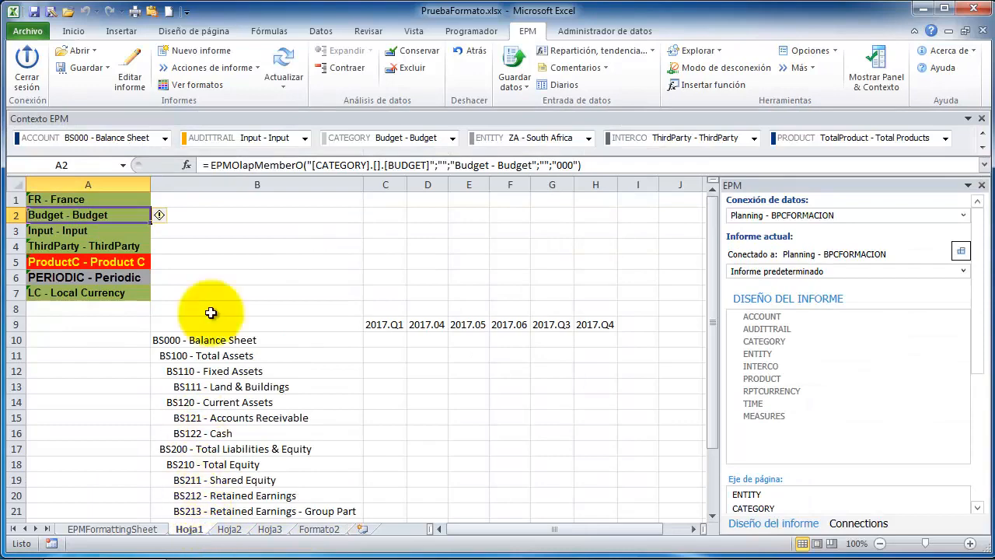
left_click(134, 86)
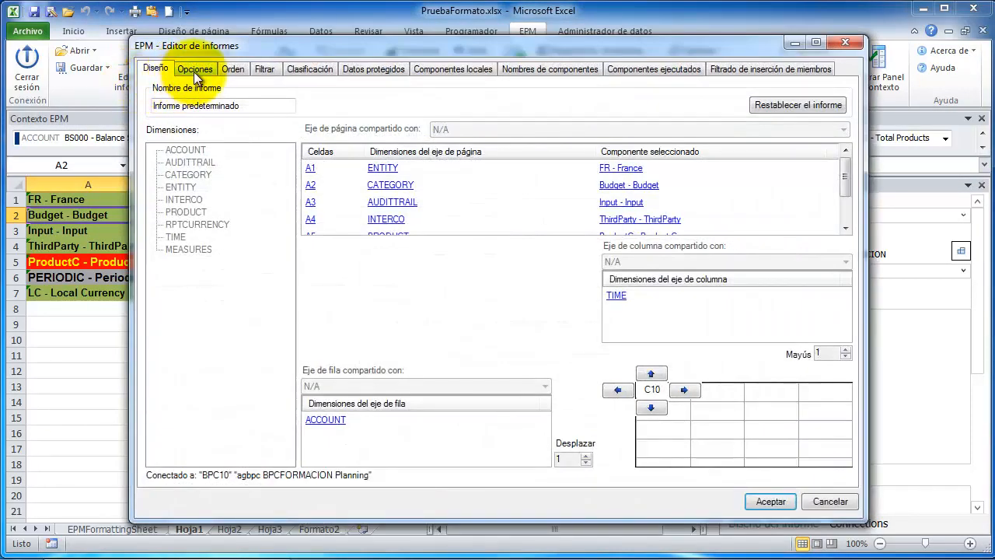
left_click(194, 71)
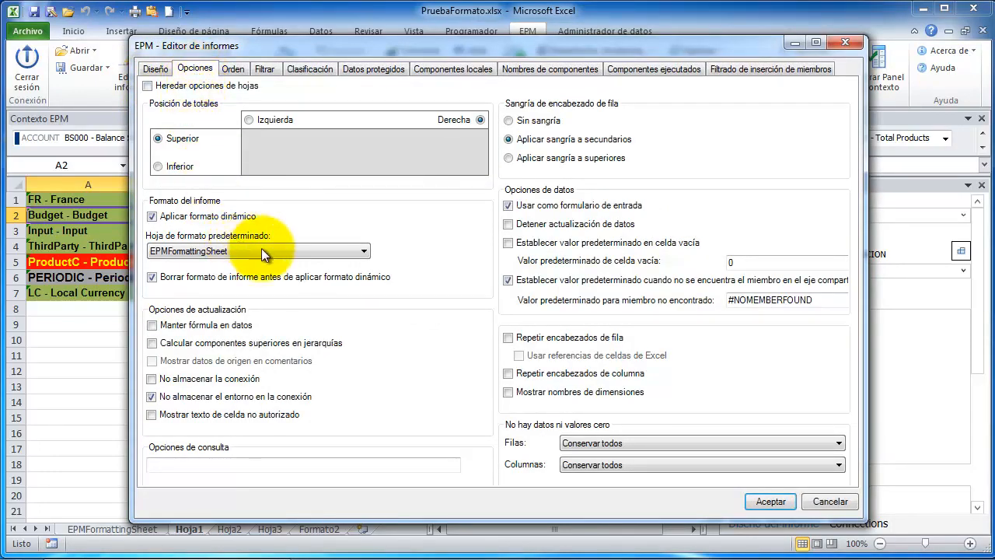
left_click(362, 251)
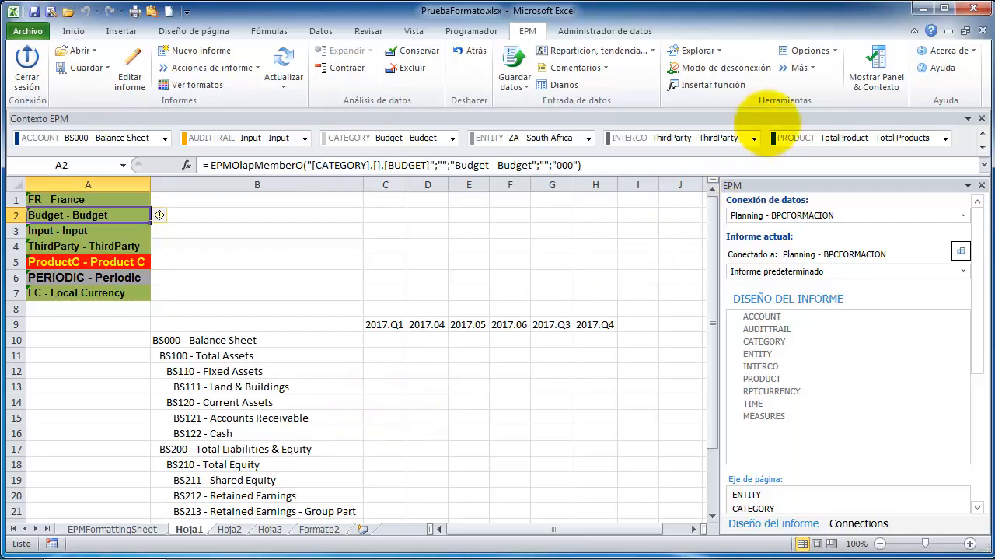
Step: Enable dynamic formatting in the EPM sheet options of Hoja1, with Formato2 as the default formatting sheet
left_click(836, 48)
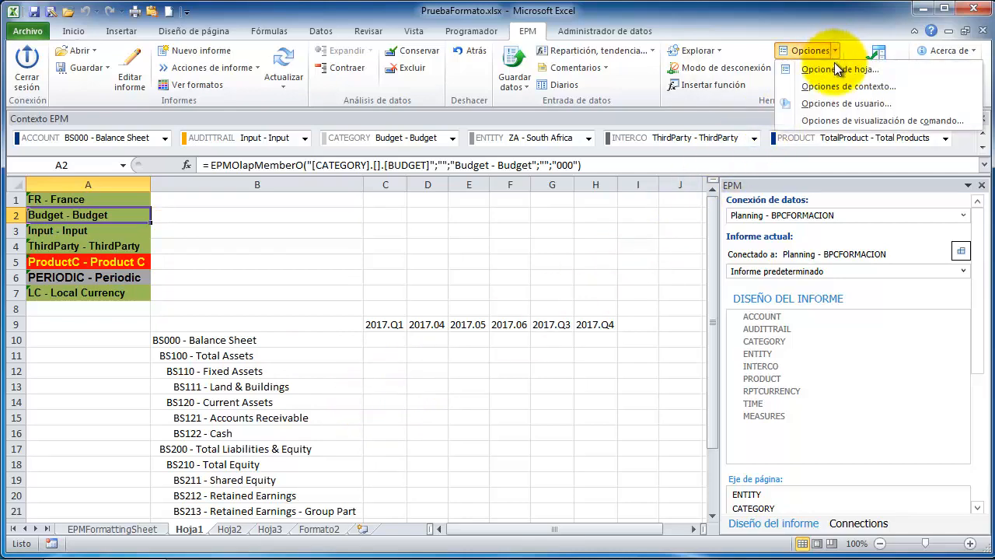
left_click(837, 69)
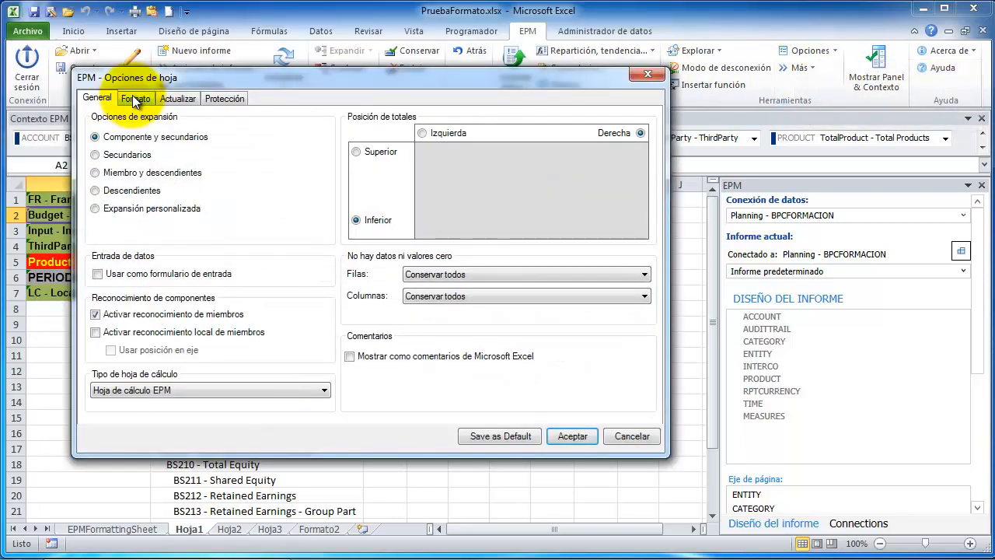
left_click(135, 99)
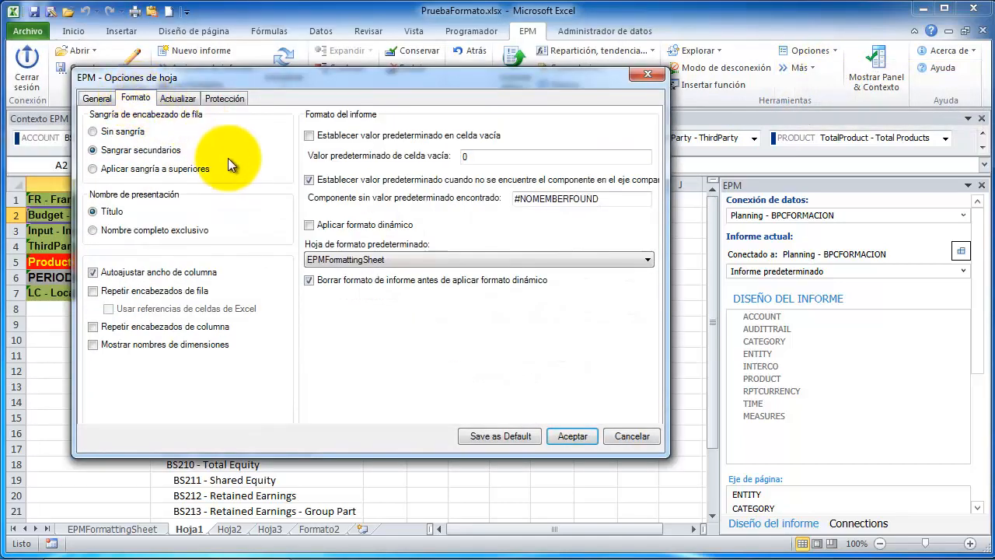
left_click(310, 225)
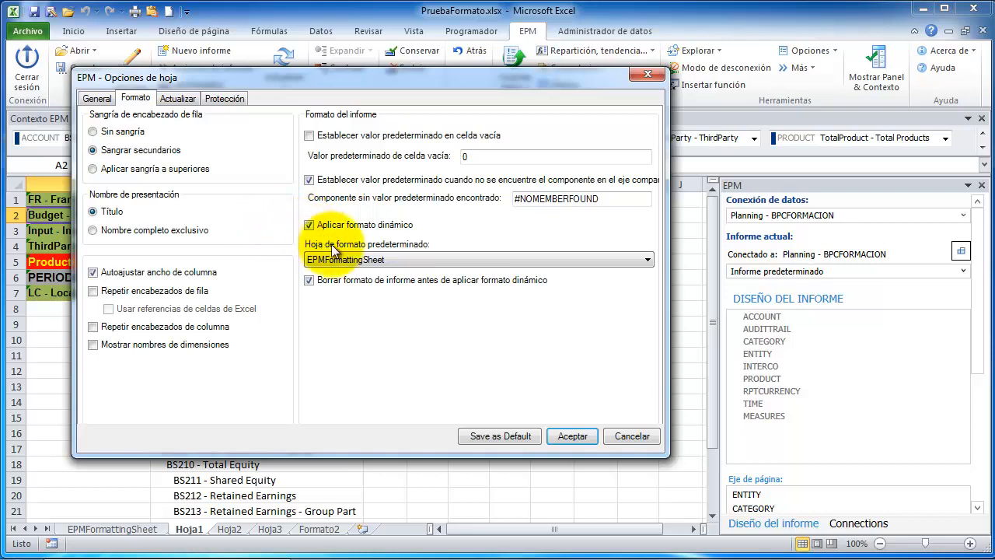
left_click(355, 262)
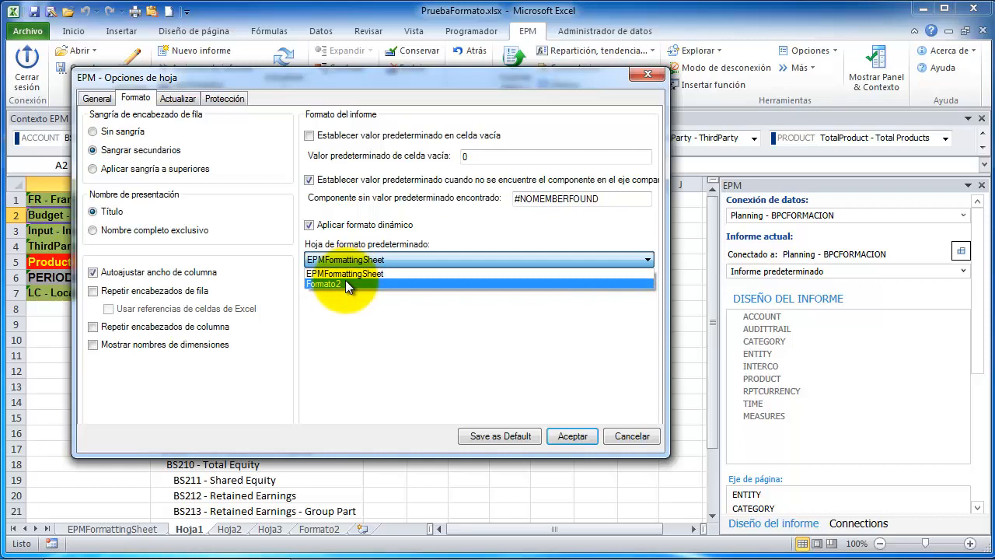
left_click(346, 281)
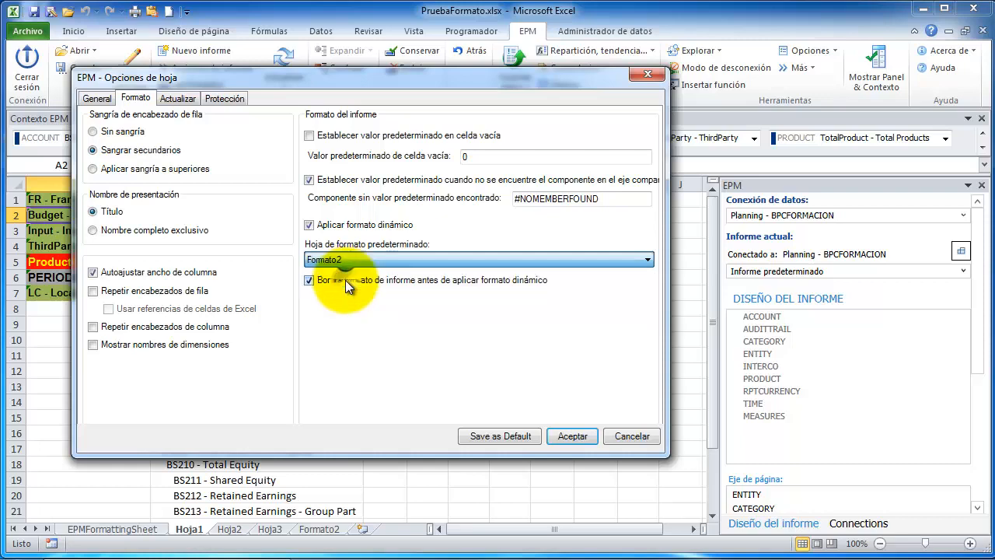
left_click(572, 435)
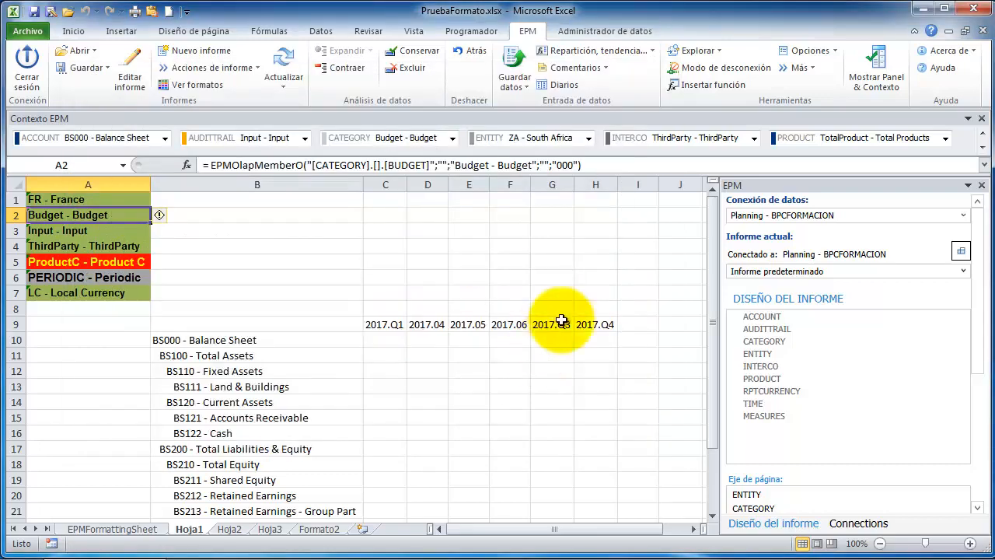
Step: Review the available EPM options and the formatting options of the report on Hoja1 without changing them
left_click(827, 56)
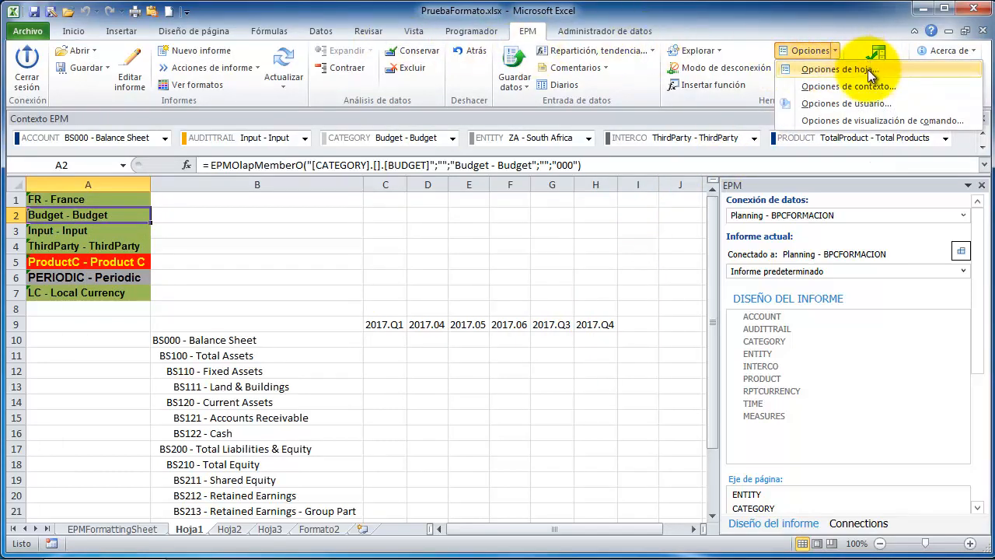
left_click(134, 81)
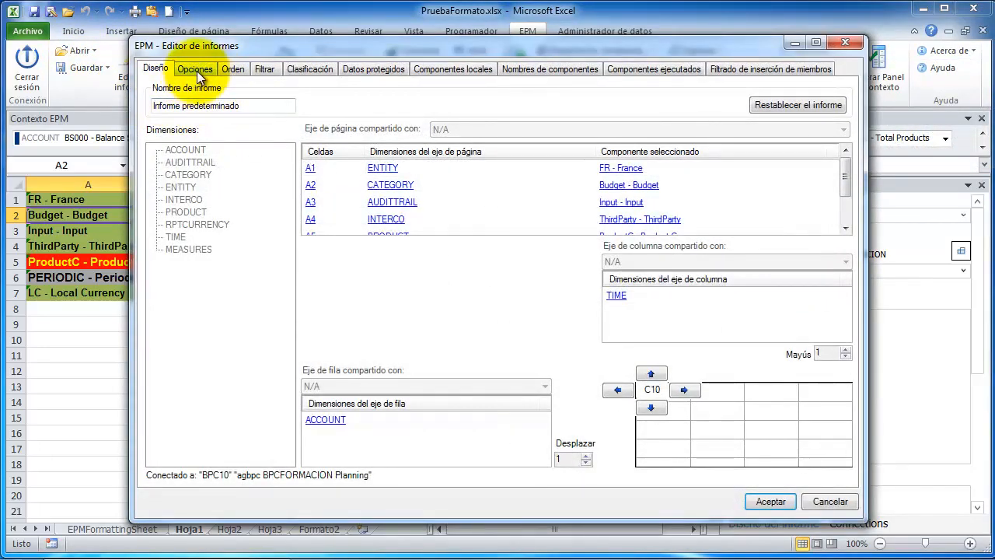
left_click(196, 69)
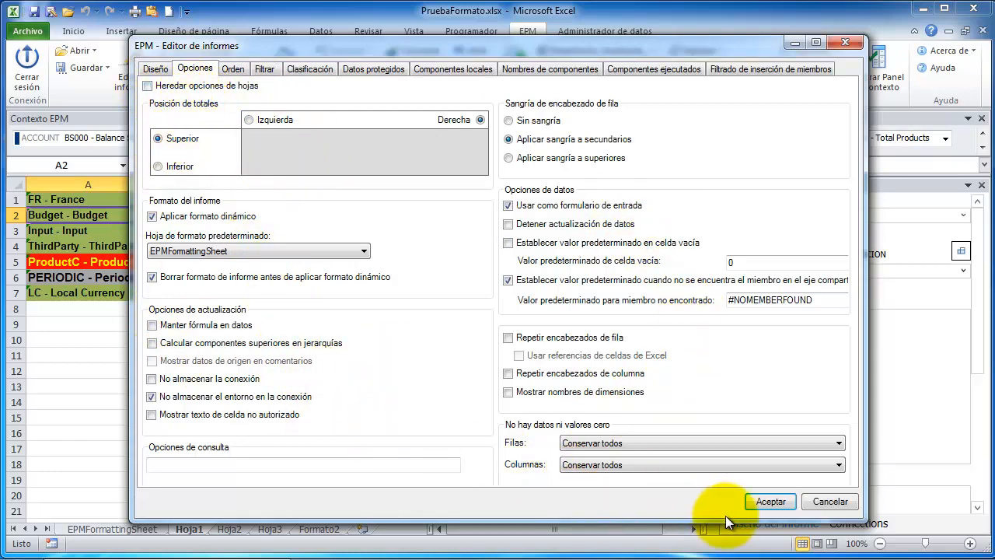
left_click(819, 503)
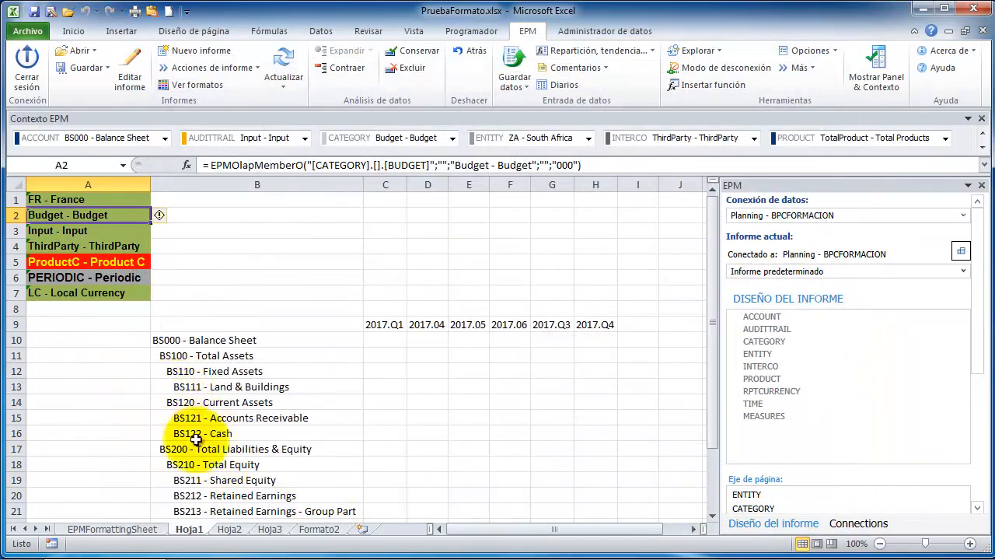
Step: Give priority to the row format in the Bandas de fila y columna section of EPMFormattingSheet
left_click(140, 530)
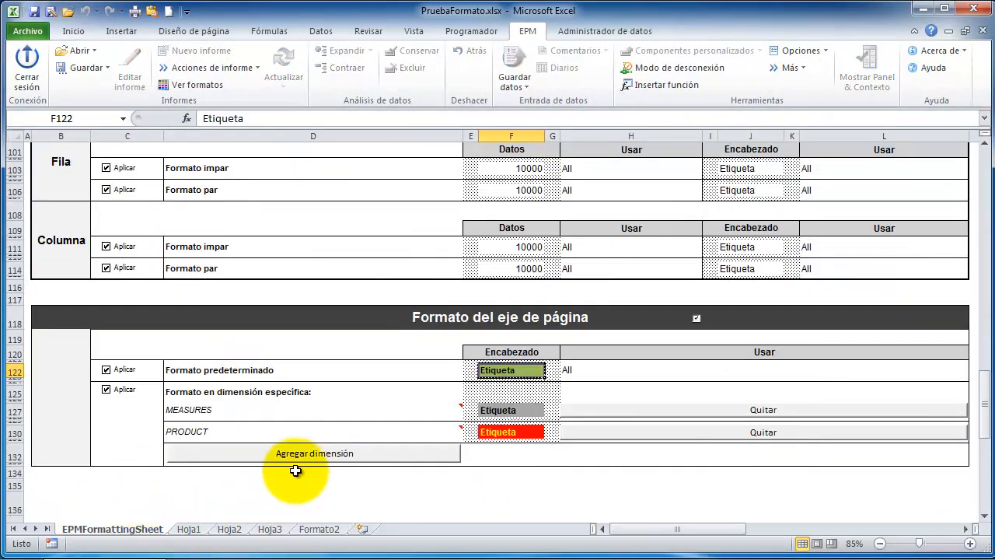
scroll(298, 467, "up", 2)
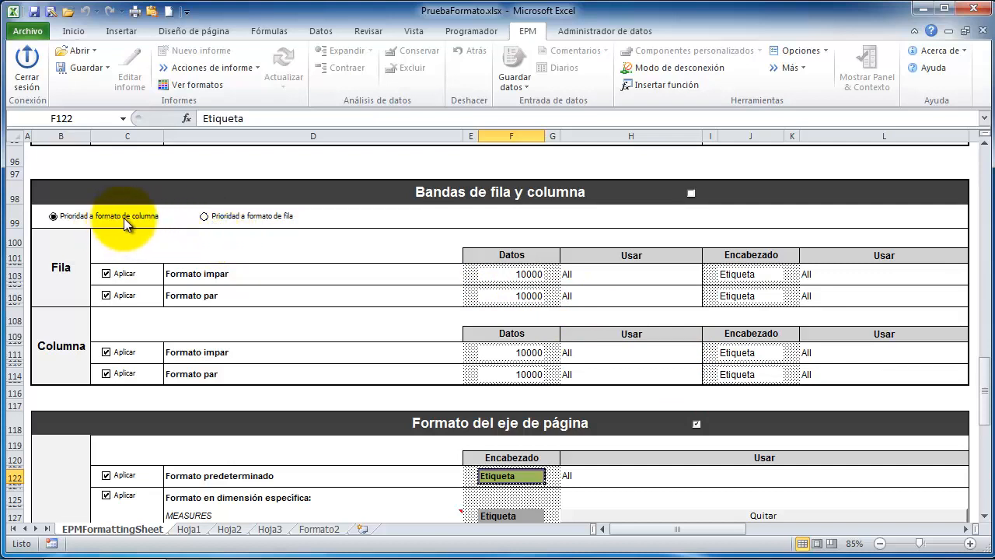
left_click(218, 217)
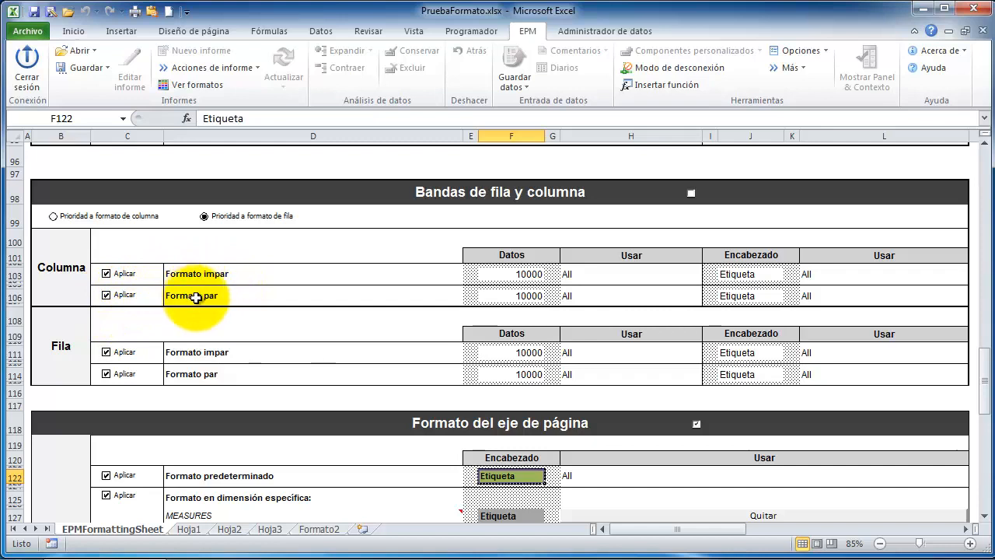
left_click(156, 358)
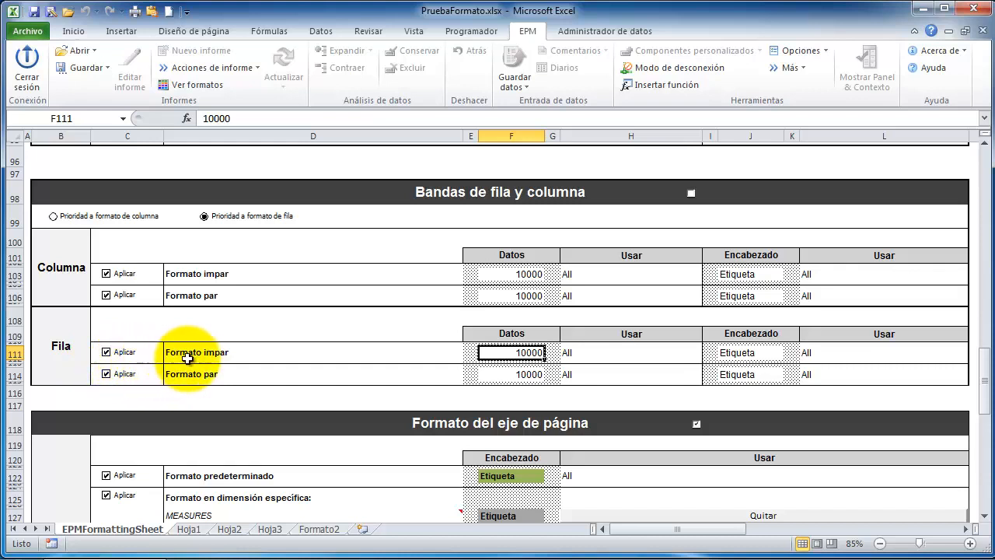
left_click(266, 352)
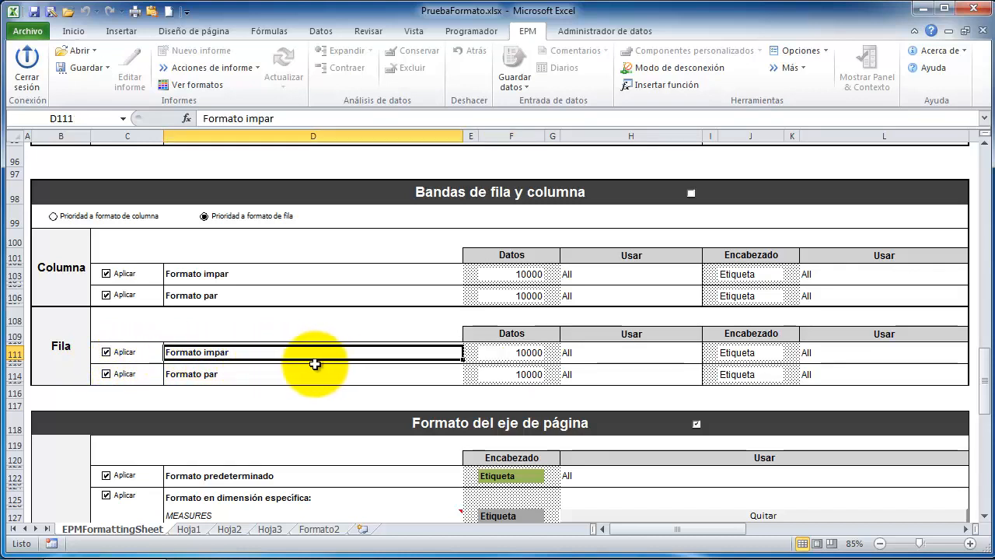
left_click(234, 376)
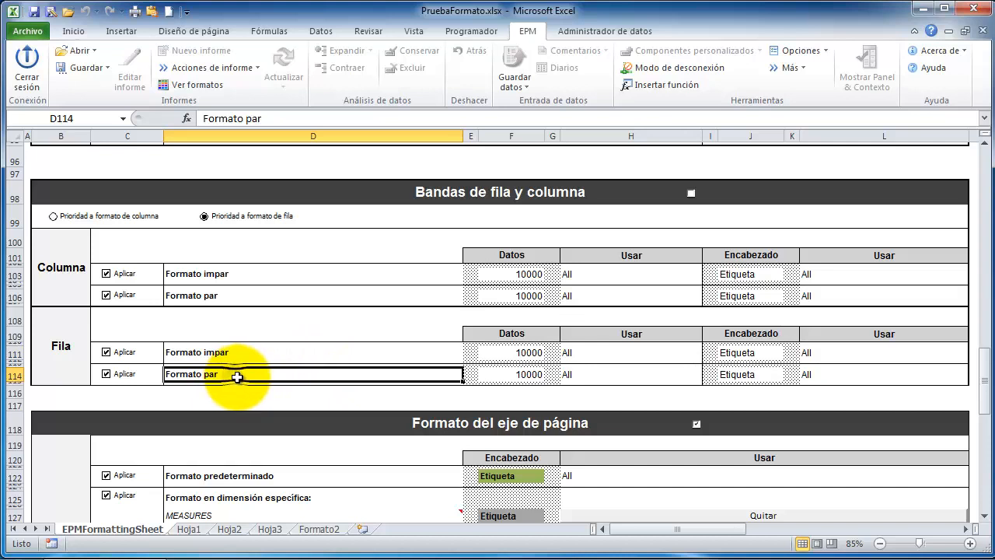
Step: Fill the data and header cells of the row banding's Formato impar with light blue
left_click(528, 354)
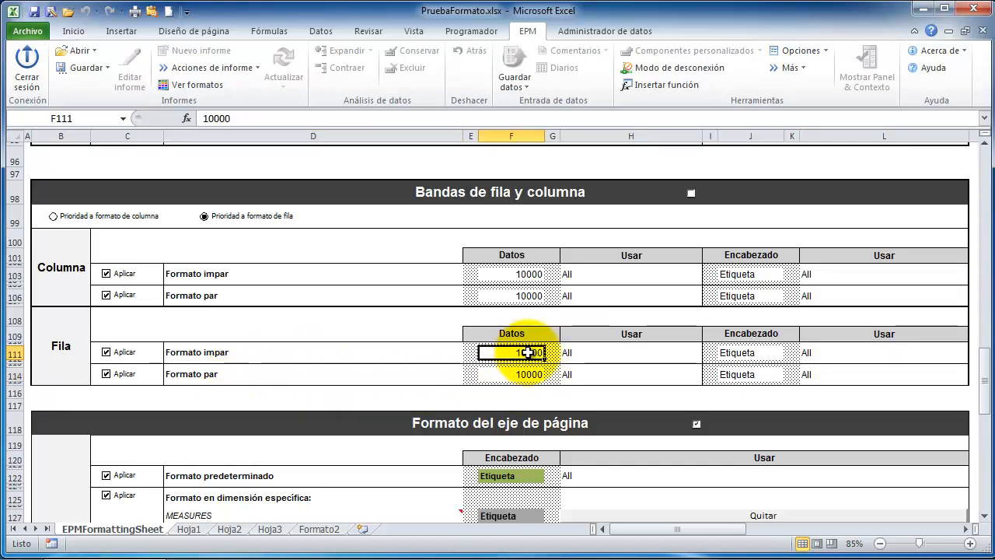
right_click(528, 353)
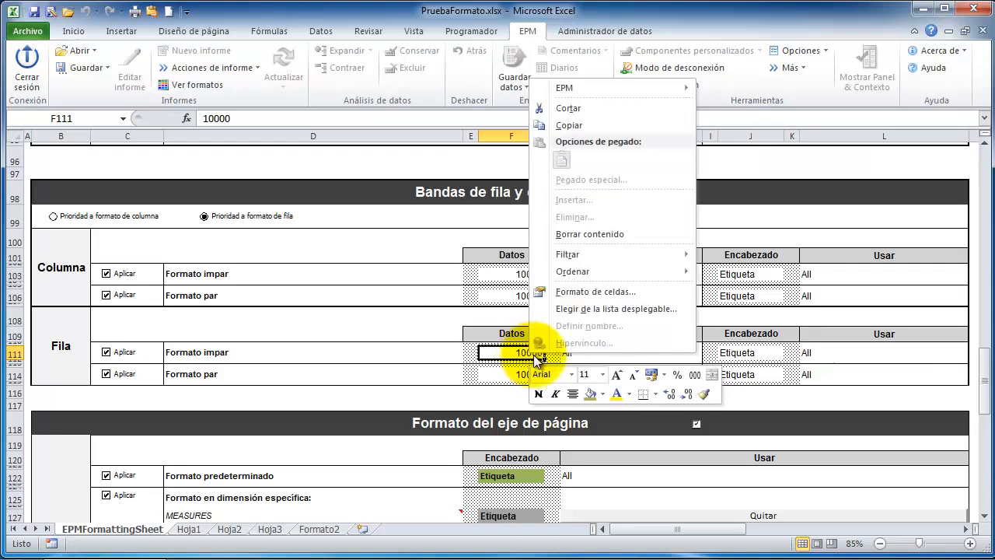
left_click(603, 395)
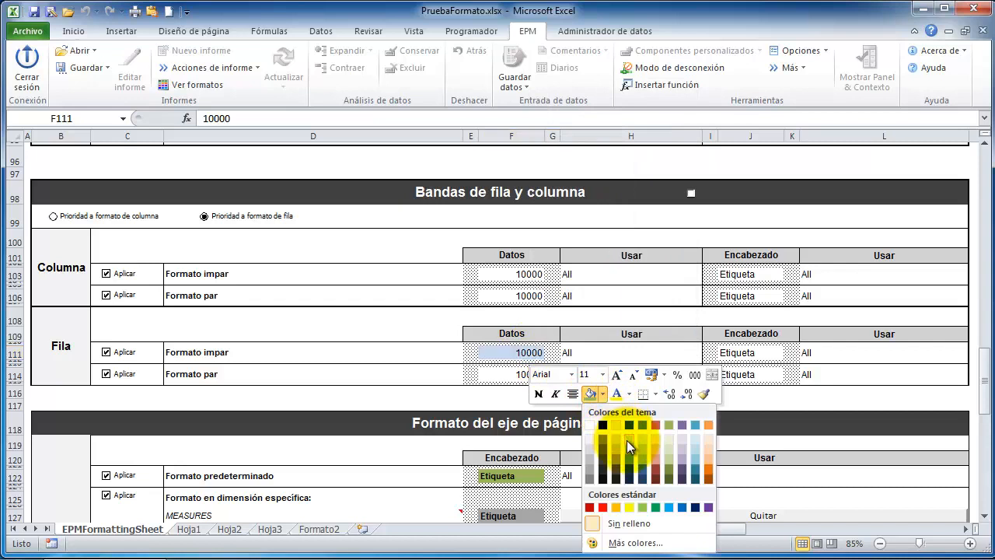
left_click(627, 440)
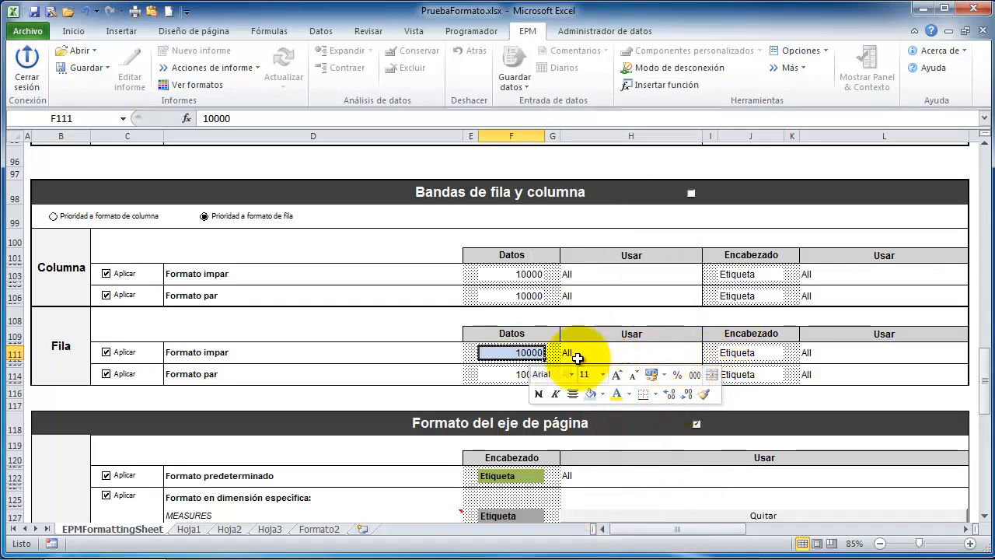
right_click(745, 354)
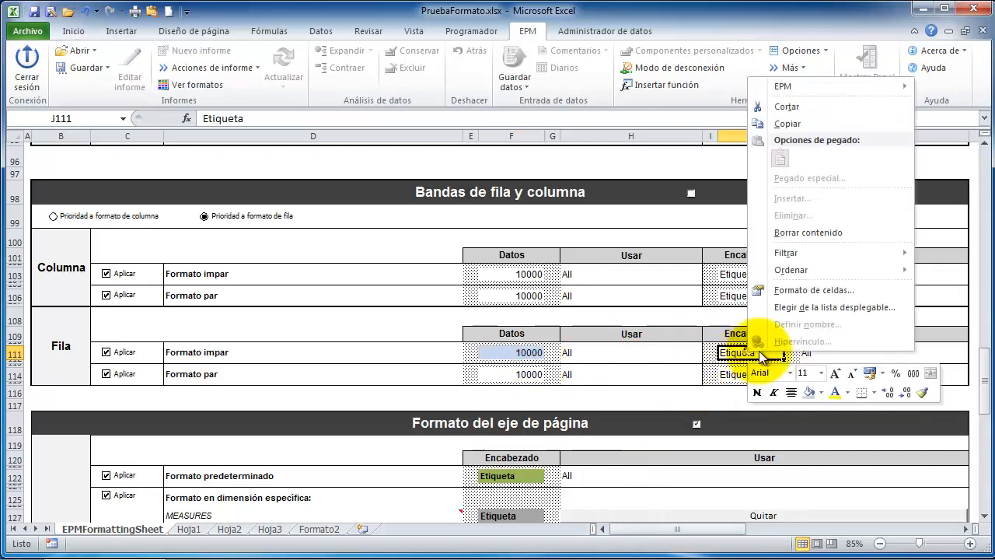
left_click(808, 394)
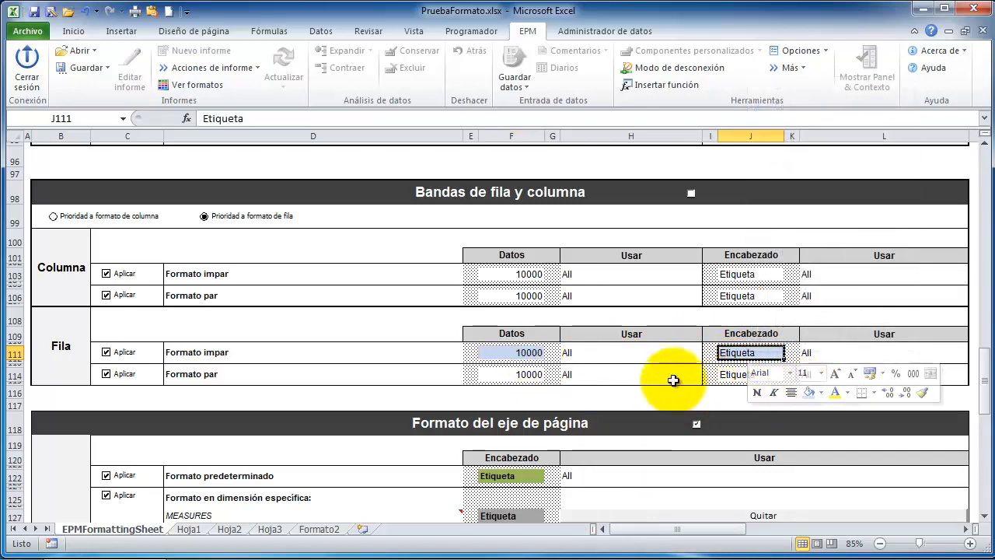
Step: Fill the data and header cells of the row banding's Formato par with yellow and enable the Bandas de fila y columna section
left_click(513, 374)
right_click(513, 374)
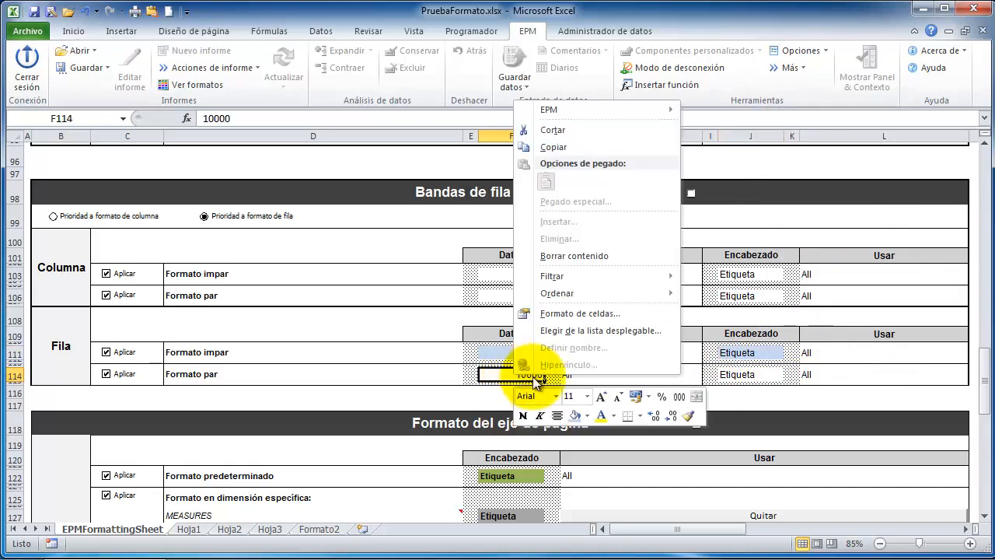
left_click(591, 418)
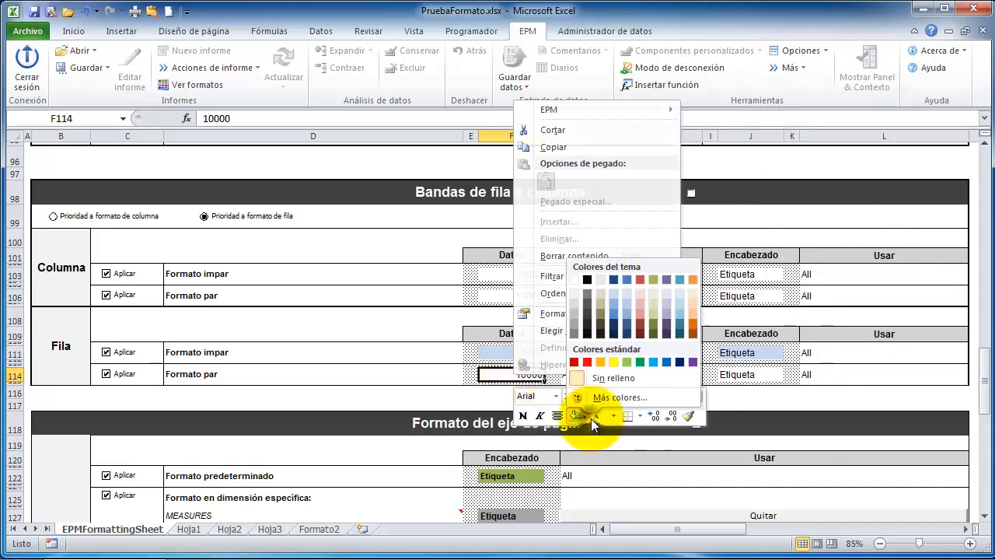
left_click(611, 363)
left_click(733, 376)
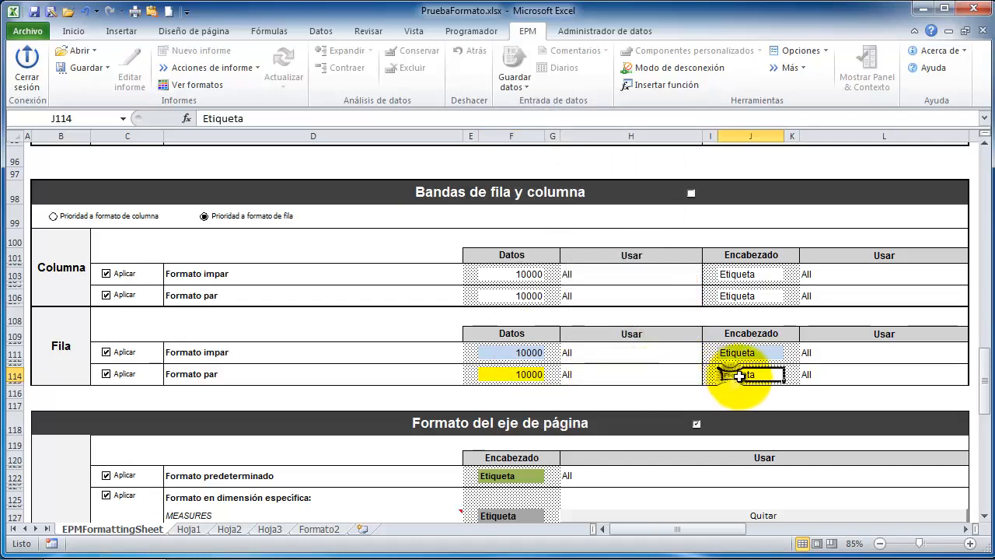
right_click(738, 375)
left_click(802, 417)
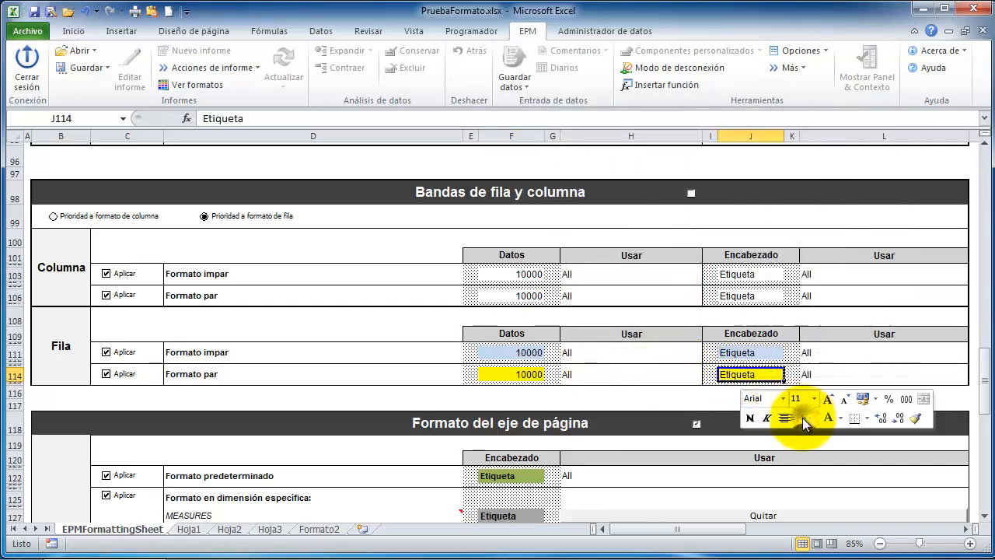
left_click(691, 195)
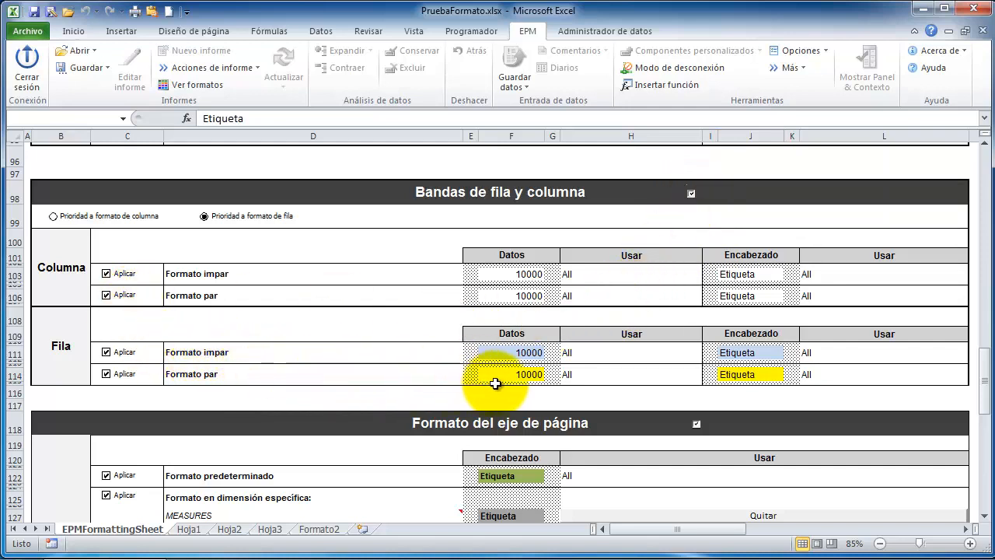
Step: Check the default formatting sheet in the report options on Hoja1, and refresh the report to apply the row banding
left_click(188, 530)
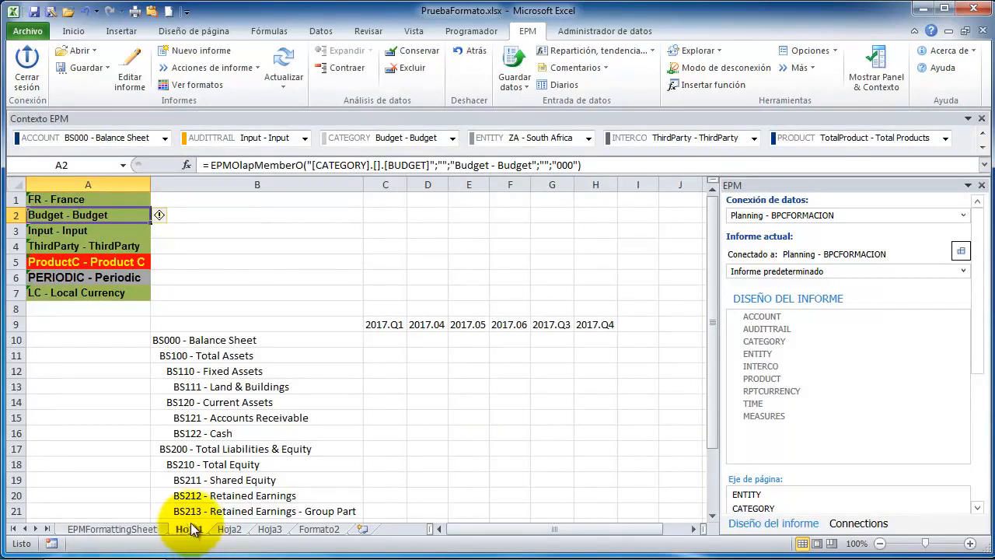
left_click(132, 87)
left_click(198, 70)
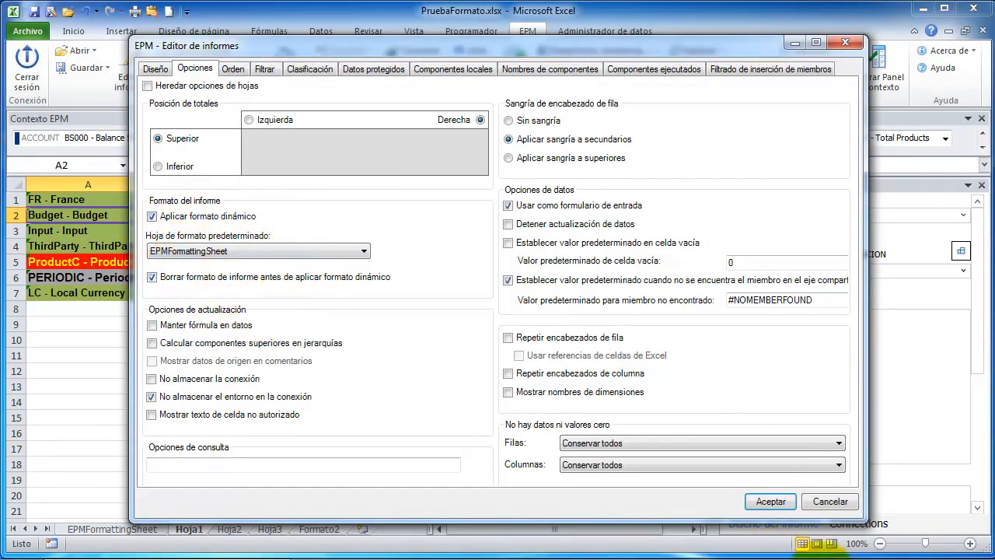
left_click(823, 500)
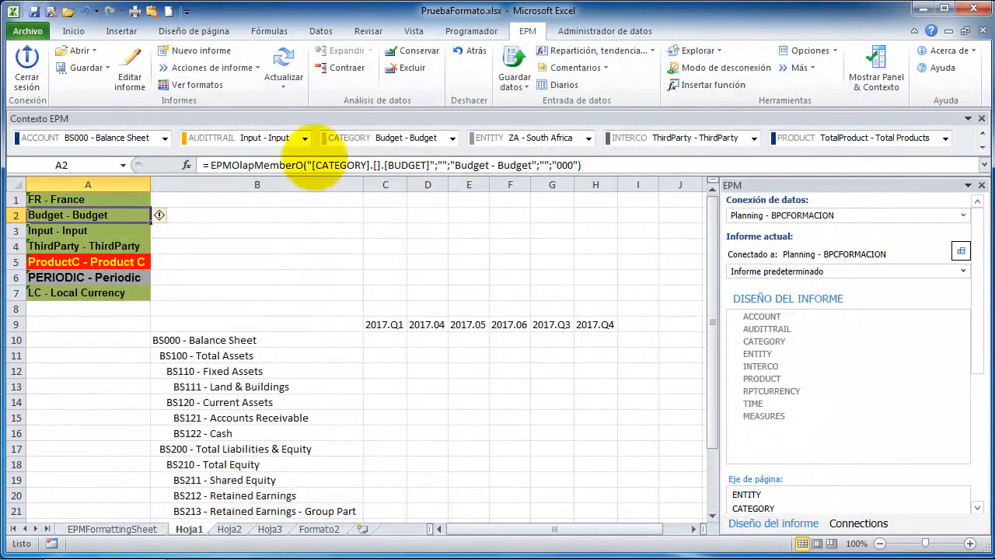
left_click(284, 65)
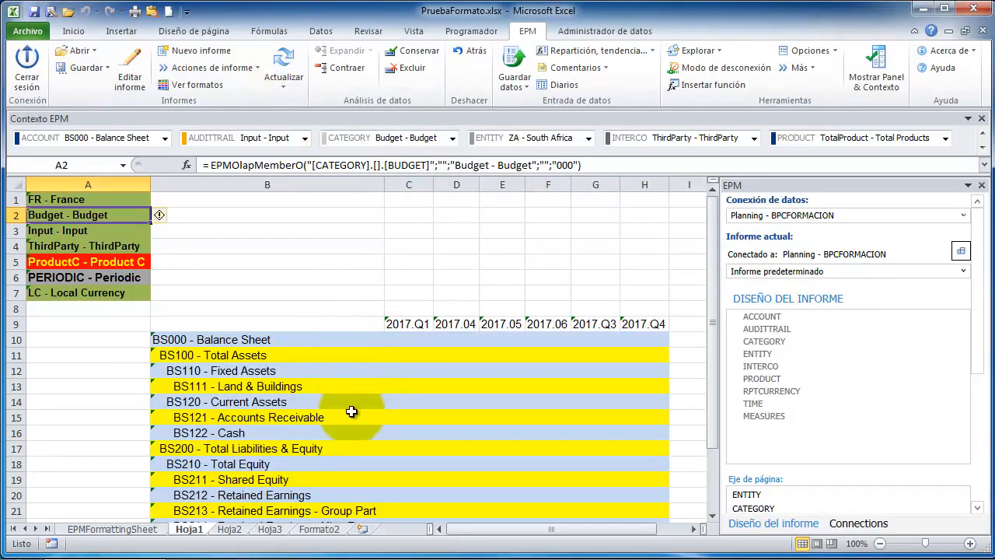
scroll(352, 411, "down", 3)
scroll(351, 411, "up", 3)
Step: Give priority to the column format in the banding section of EPMFormattingSheet and refresh the report on Hoja1
left_click(138, 532)
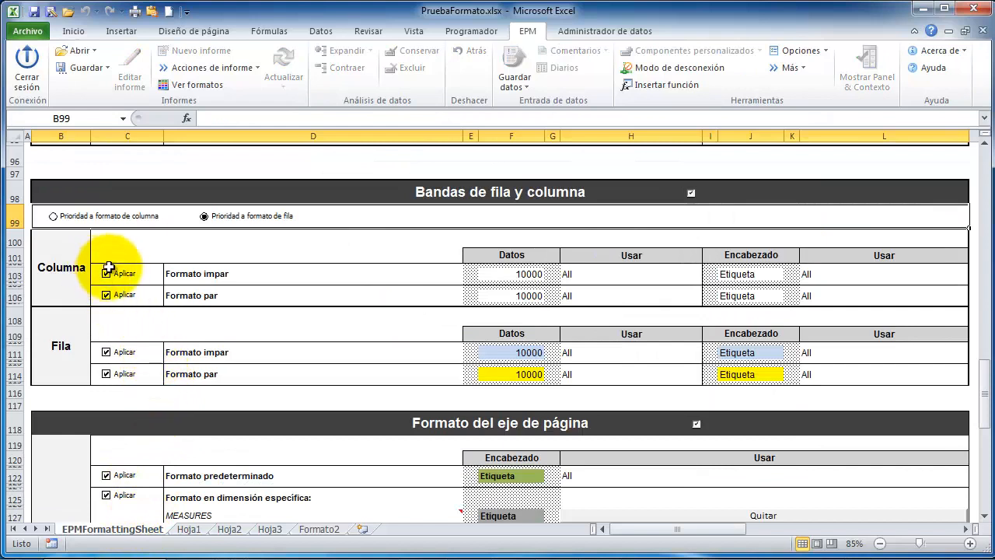
left_click(71, 219)
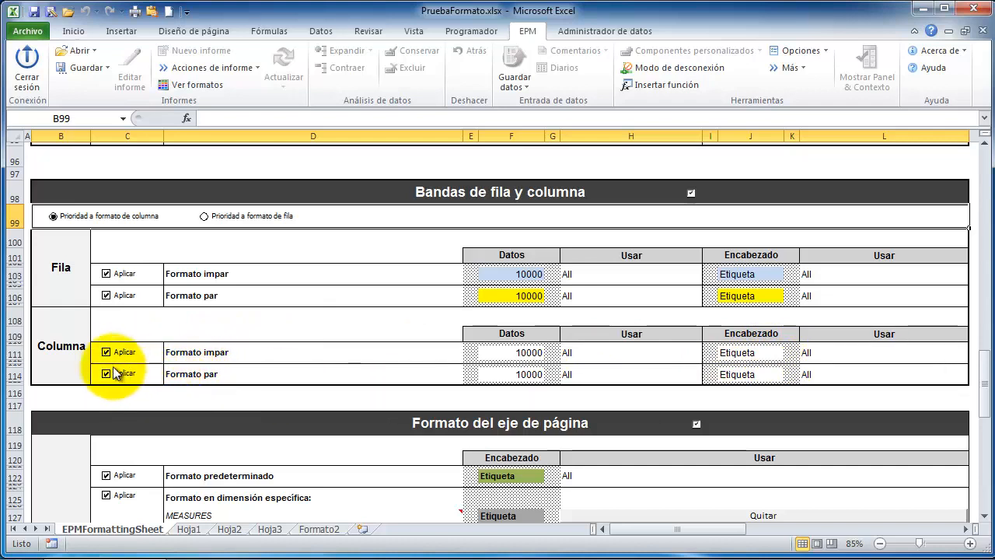
left_click(190, 531)
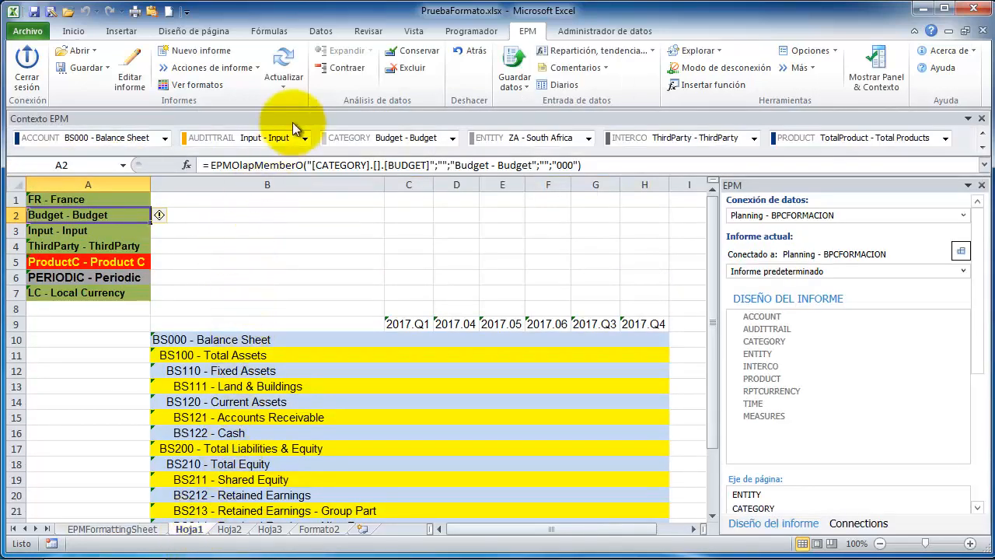
left_click(283, 62)
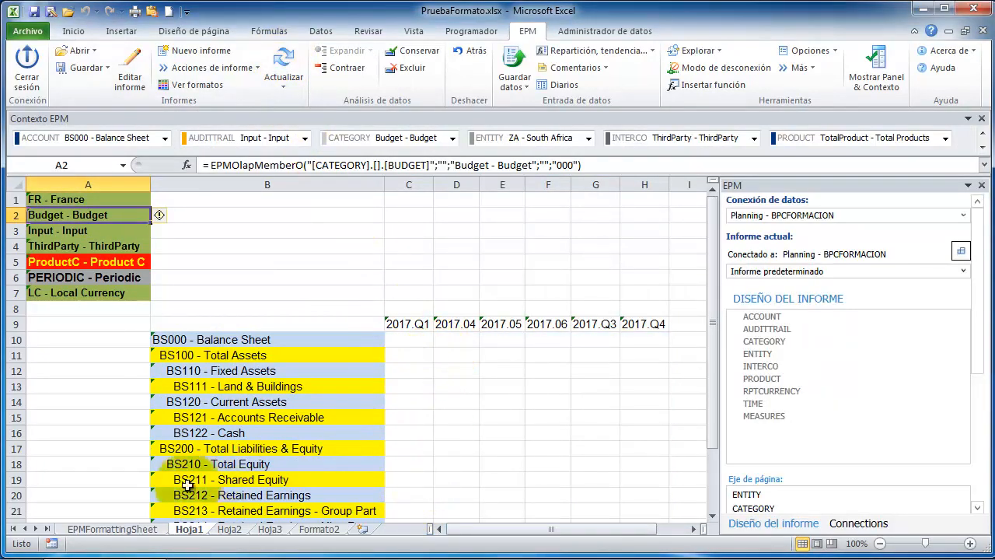
Step: Examine the sections of EPMFormattingSheet, from the hierarchy level format down to the row and column bands
left_click(112, 530)
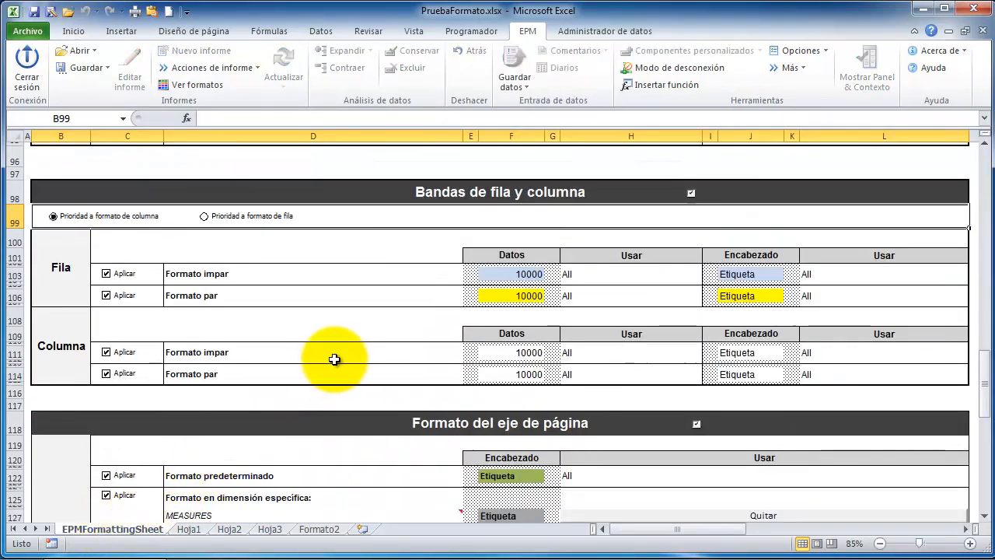
scroll(334, 359, "up", 2)
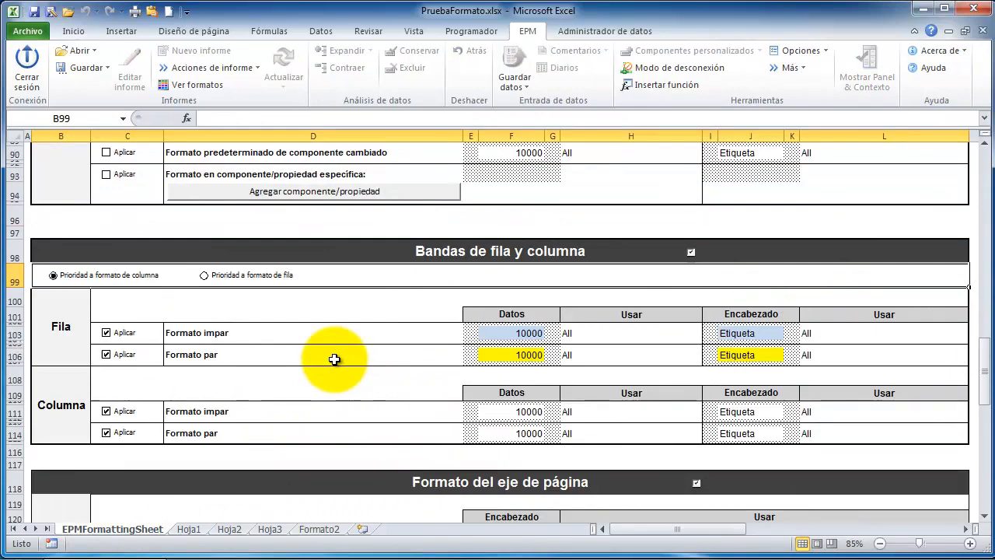
scroll(334, 359, "up", 1)
scroll(335, 359, "up", 5)
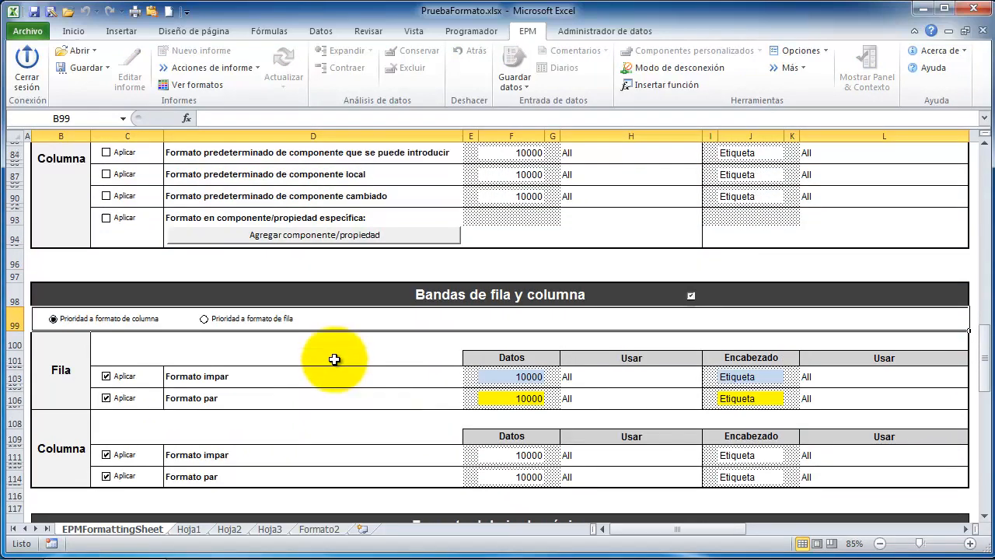
scroll(334, 359, "up", 15)
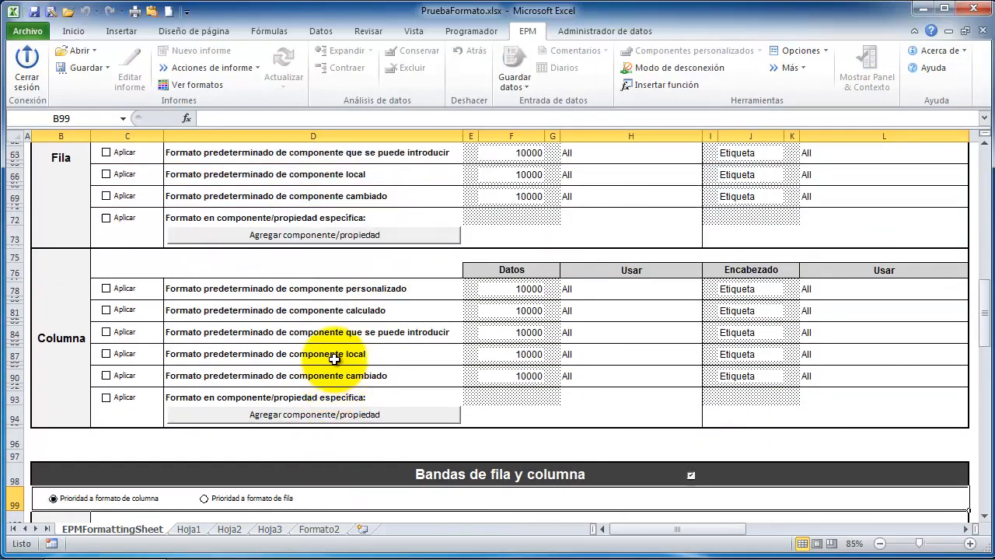
scroll(335, 359, "up", 8)
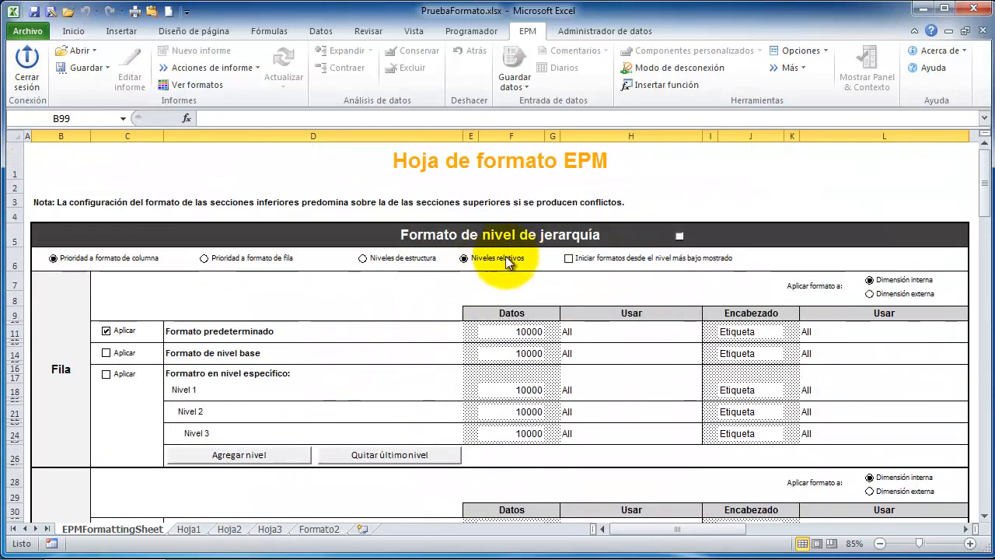
scroll(486, 282, "down", 8)
scroll(493, 288, "down", 16)
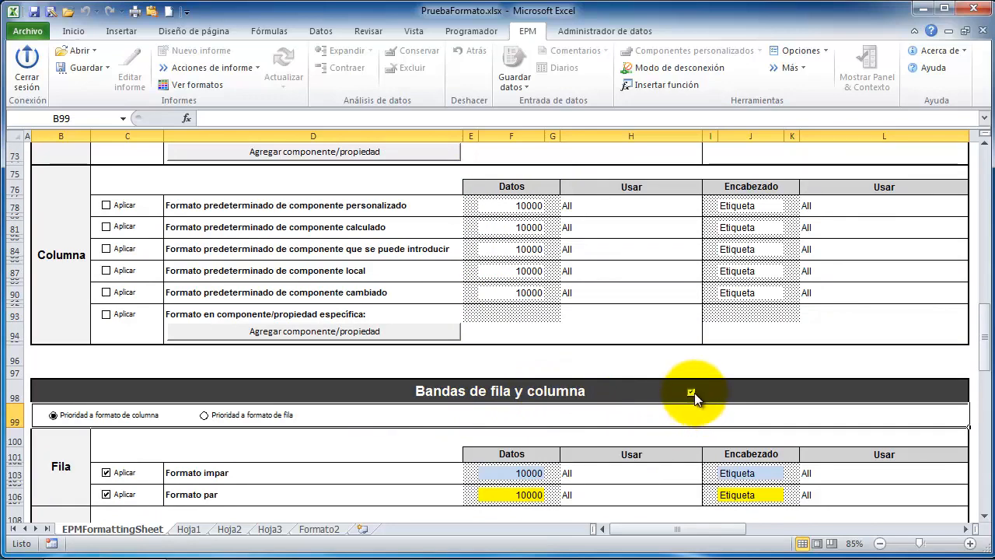
Step: Disable the Bandas de fila y columna section and switch the hierarchy level row format from Formato predeterminado to Formato de nivel base
left_click(691, 393)
scroll(625, 385, "up", 5)
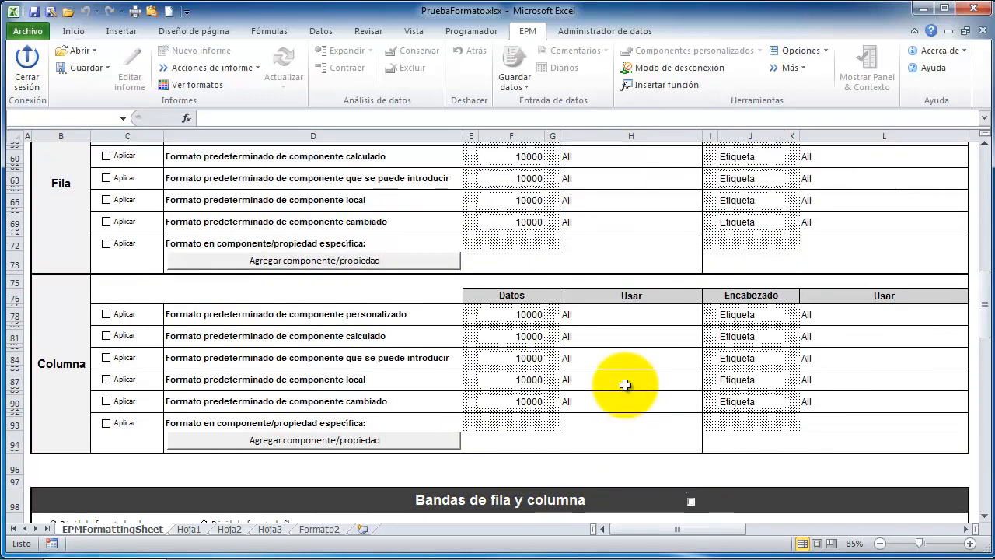
scroll(625, 384, "up", 15)
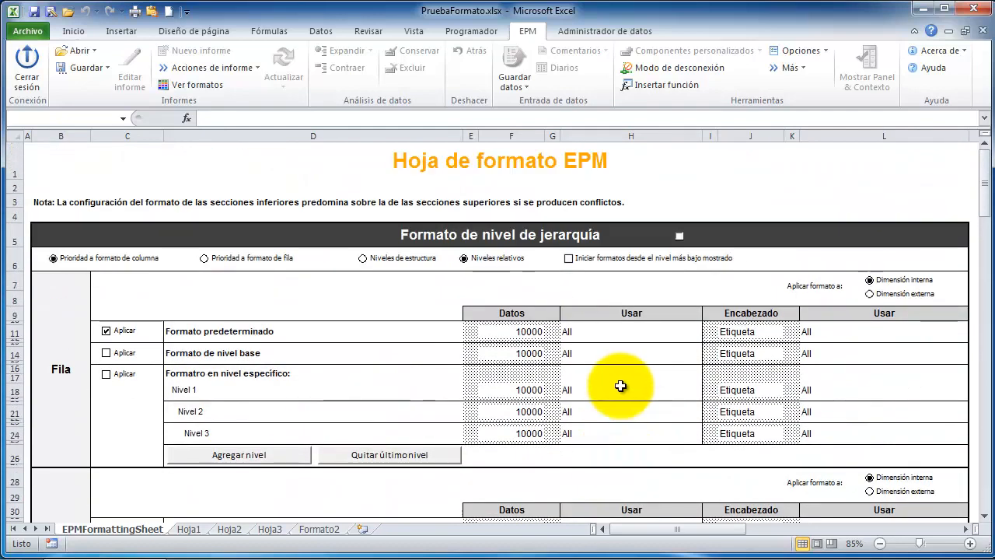
scroll(620, 385, "down", 1)
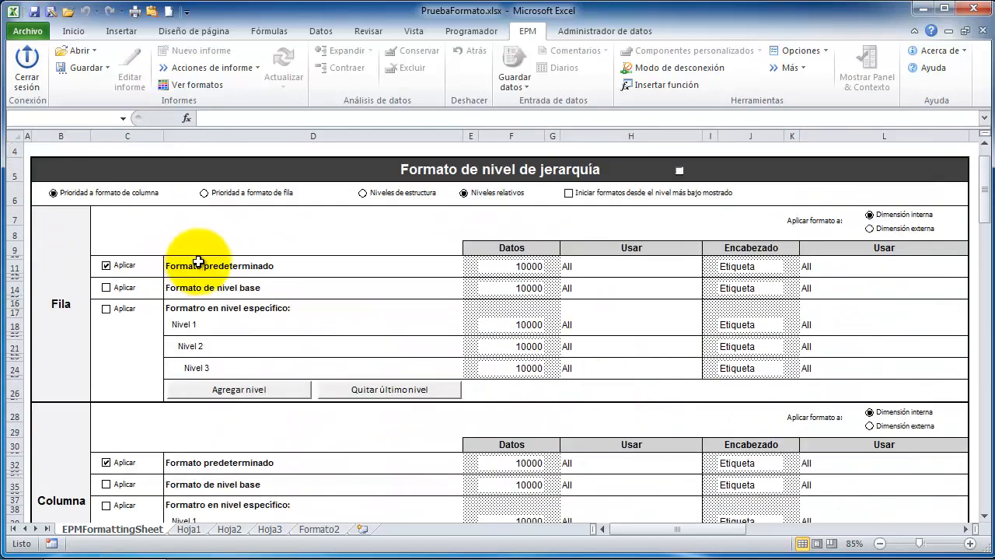
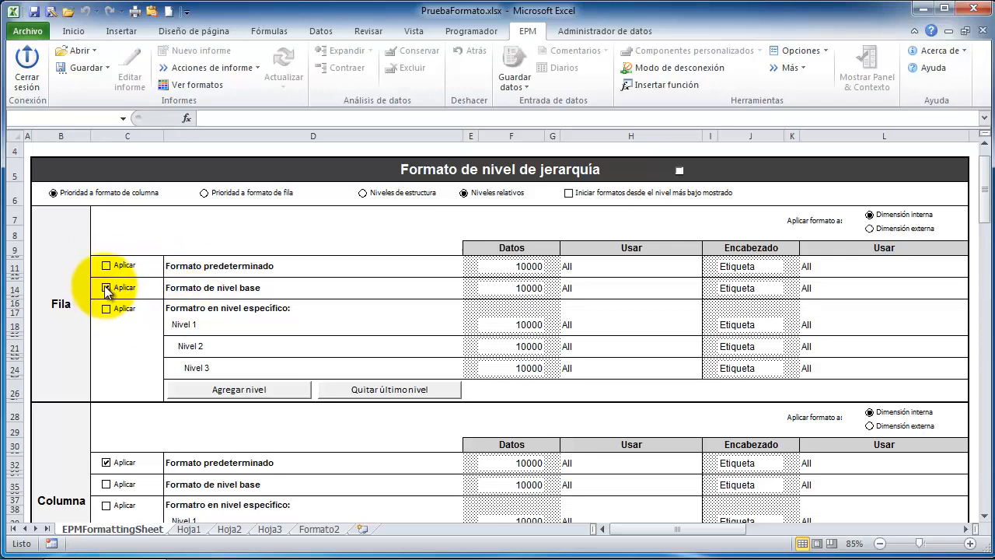
left_click(106, 288)
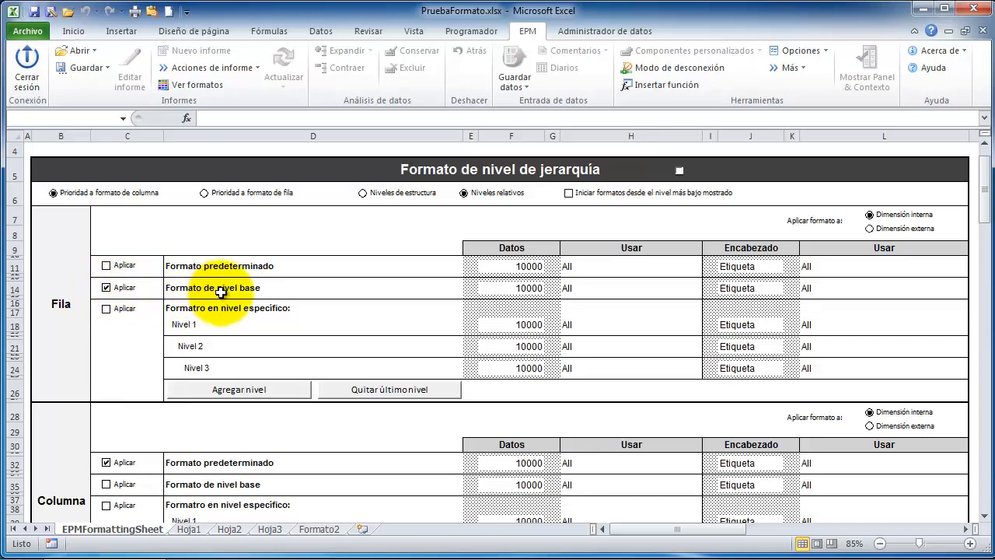
Step: Fill the data and header cells of the row section's Formato de nivel base with yellow
left_click(499, 289)
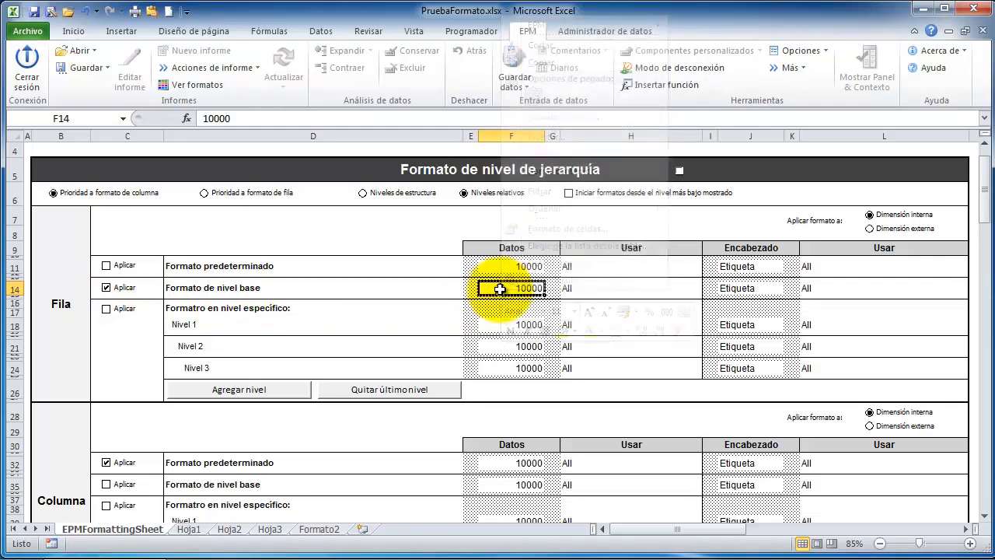
right_click(499, 290)
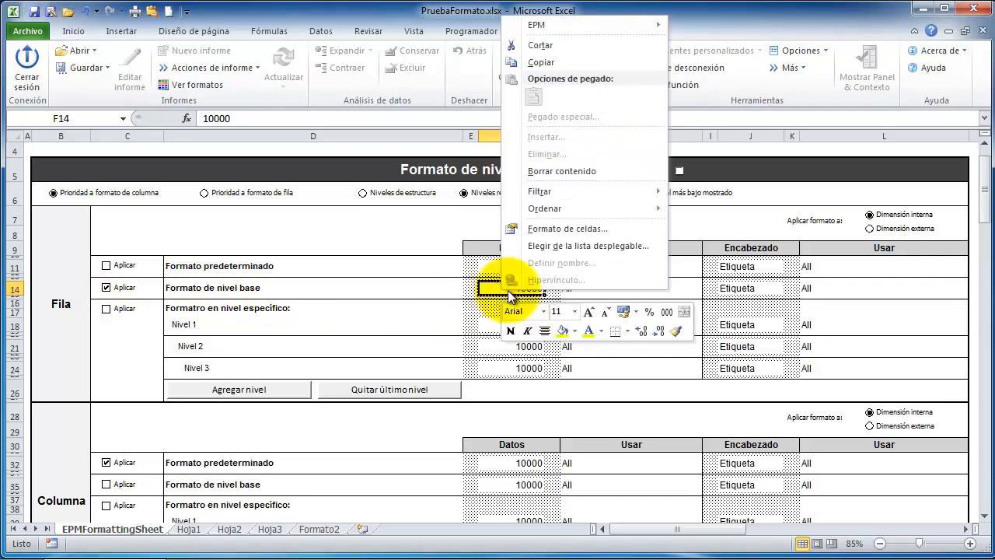
left_click(574, 333)
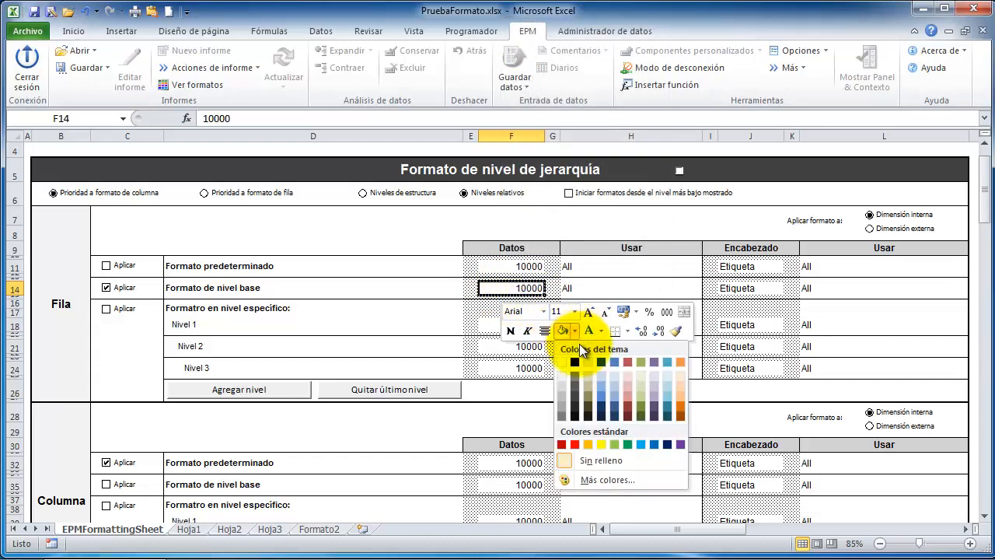
left_click(601, 442)
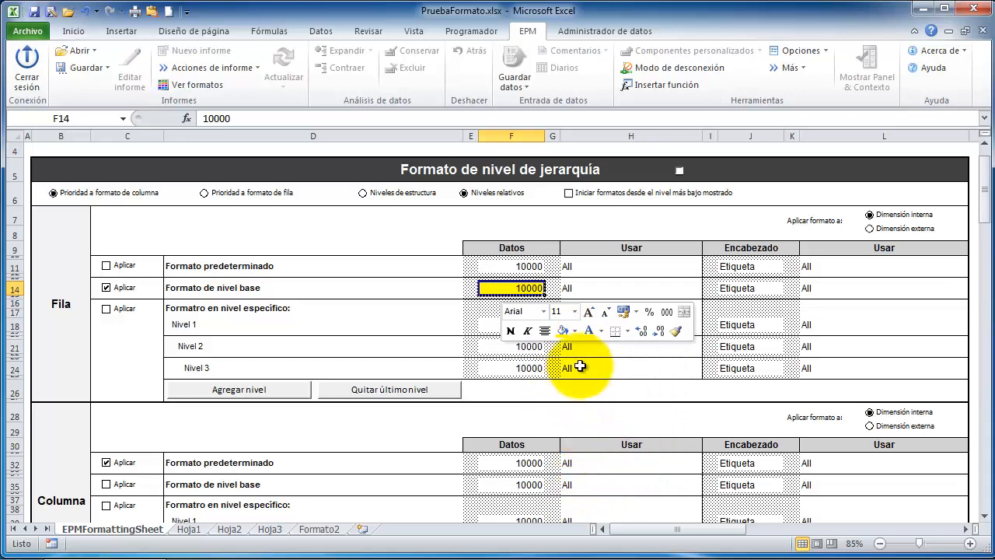
left_click(746, 289)
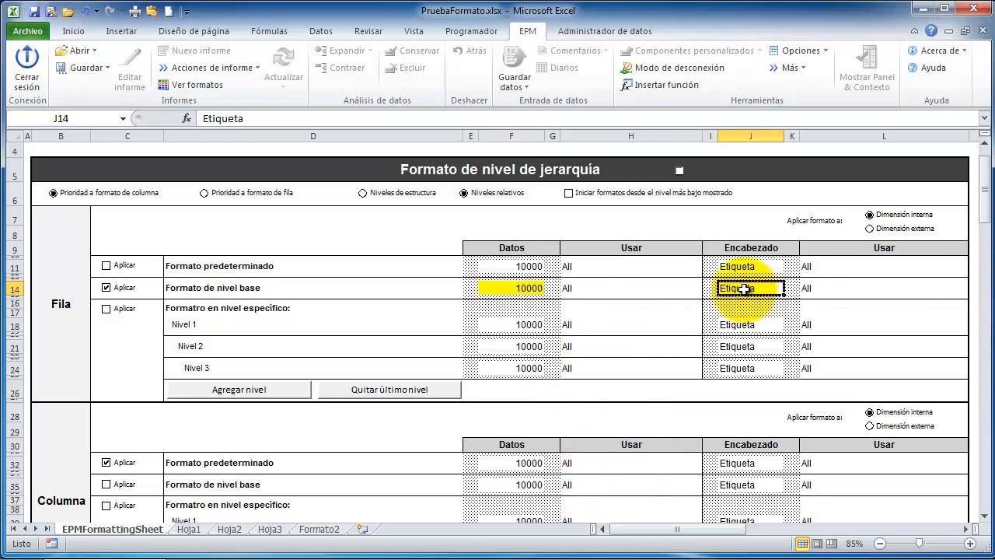
right_click(746, 289)
left_click(808, 329)
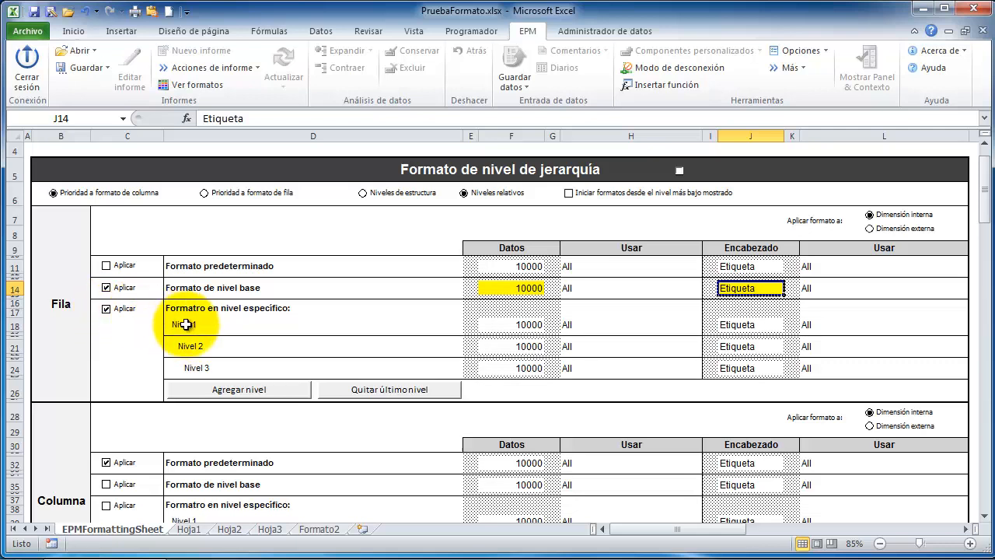
Step: Enable the row section's specific-level format and give the Nivel 1 data cell a dark blue fill with bold white text
left_click(531, 325)
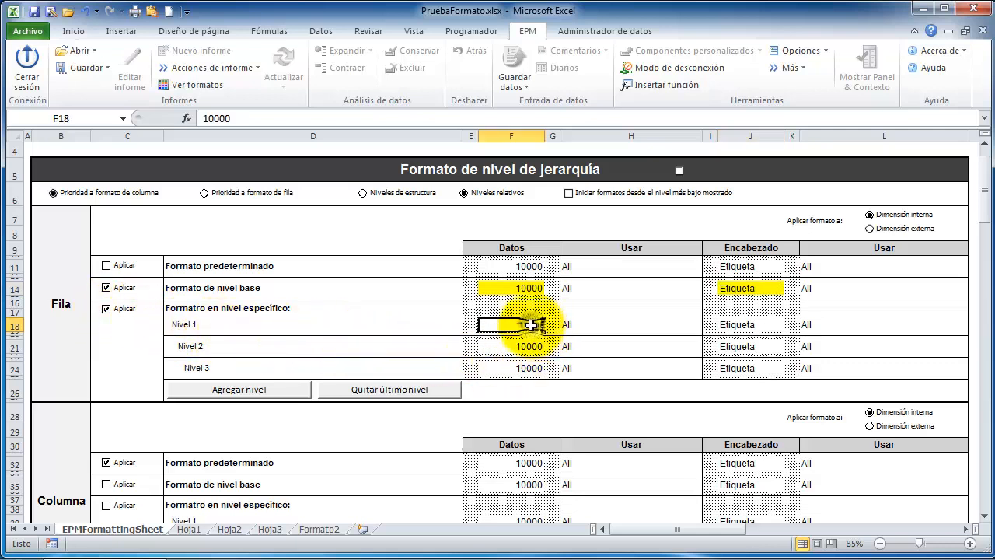
right_click(531, 325)
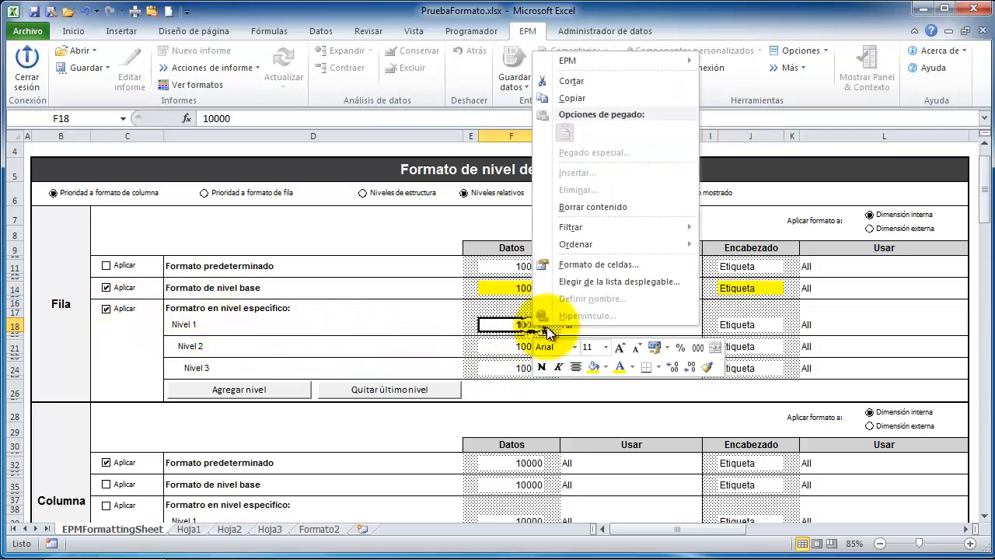
left_click(604, 362)
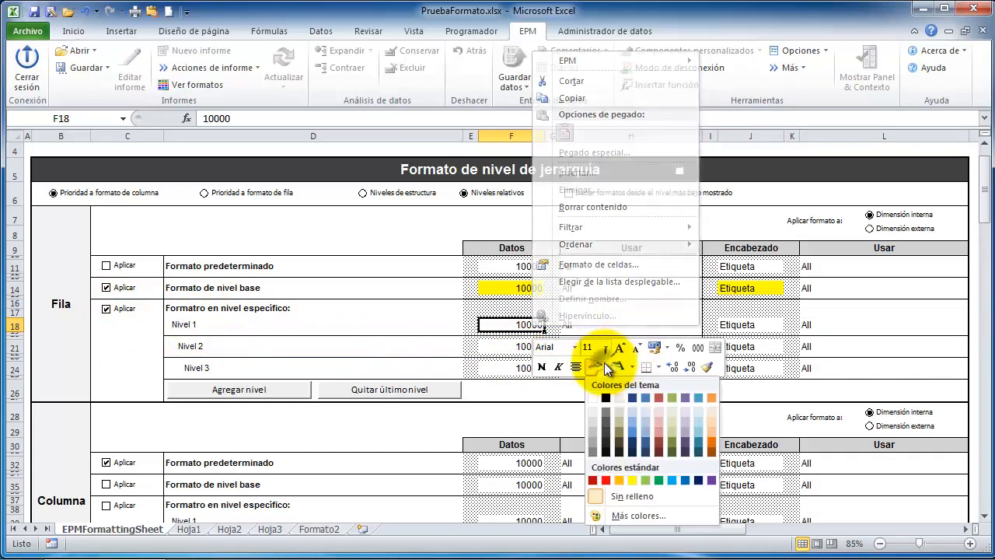
left_click(632, 440)
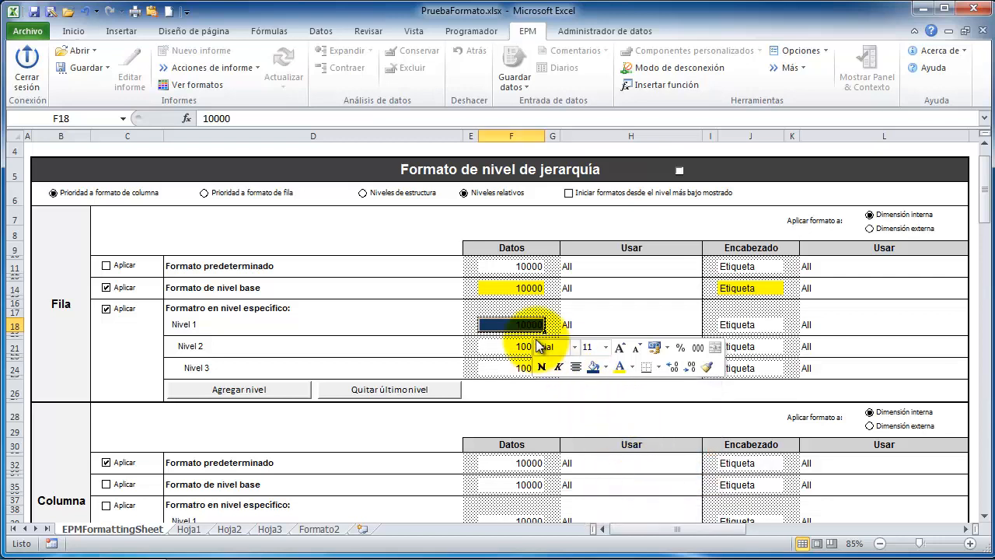
left_click(632, 367)
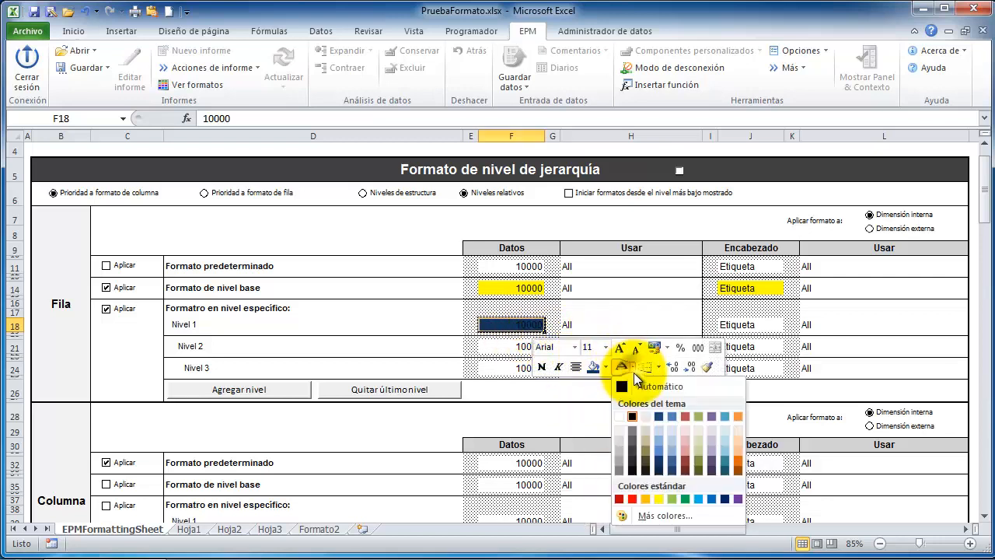
left_click(627, 418)
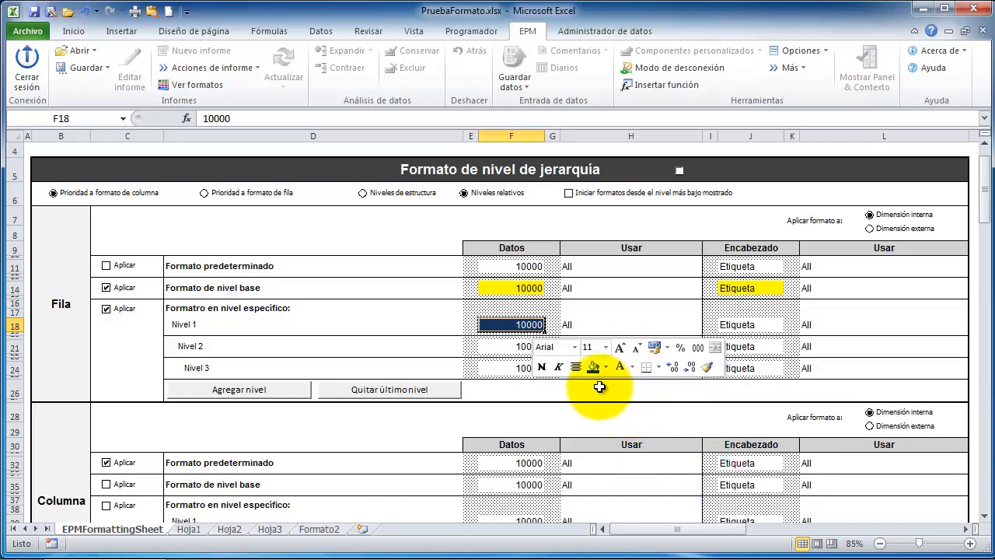
left_click(542, 367)
Step: Give the Nivel 1 header cell in the row section a dark blue fill and white text
left_click(746, 324)
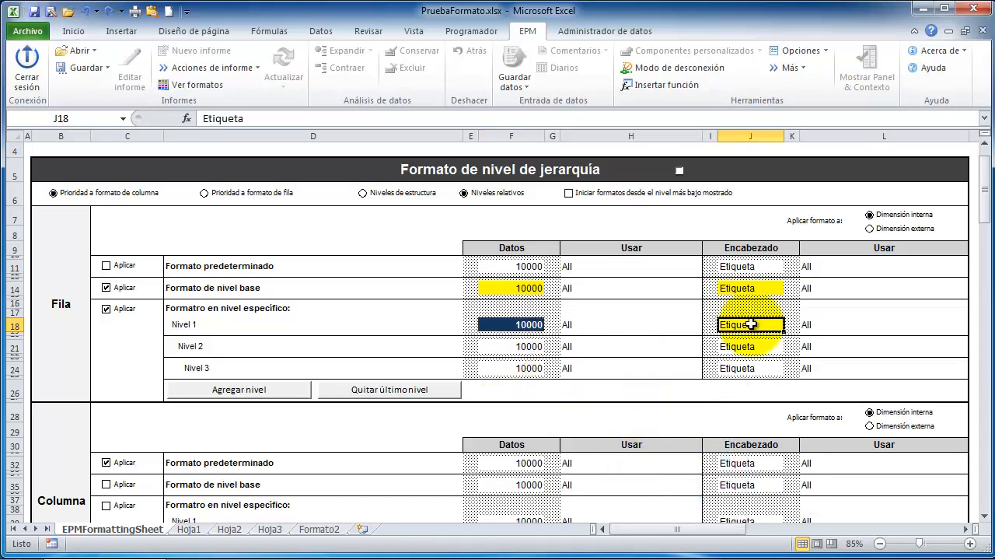
right_click(752, 325)
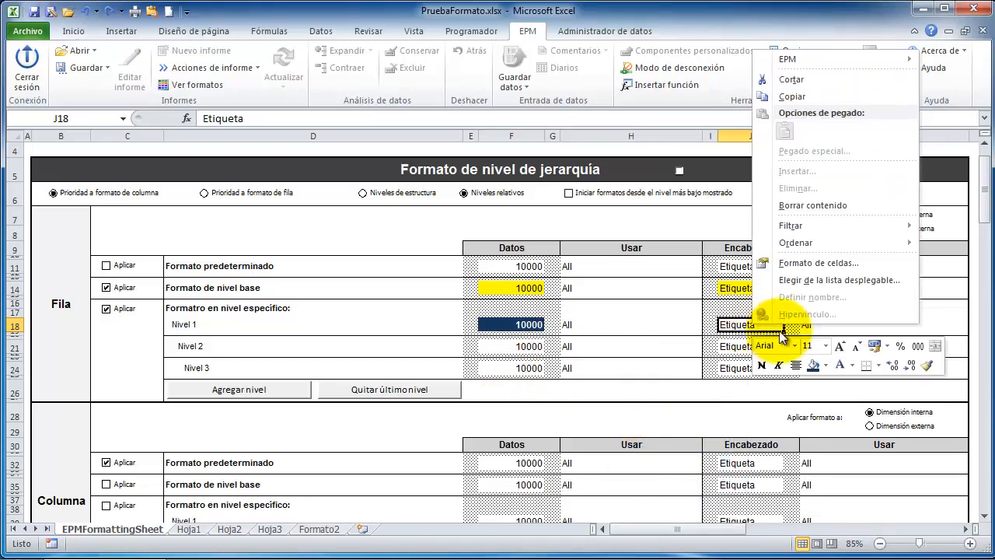
left_click(815, 367)
left_click(838, 367)
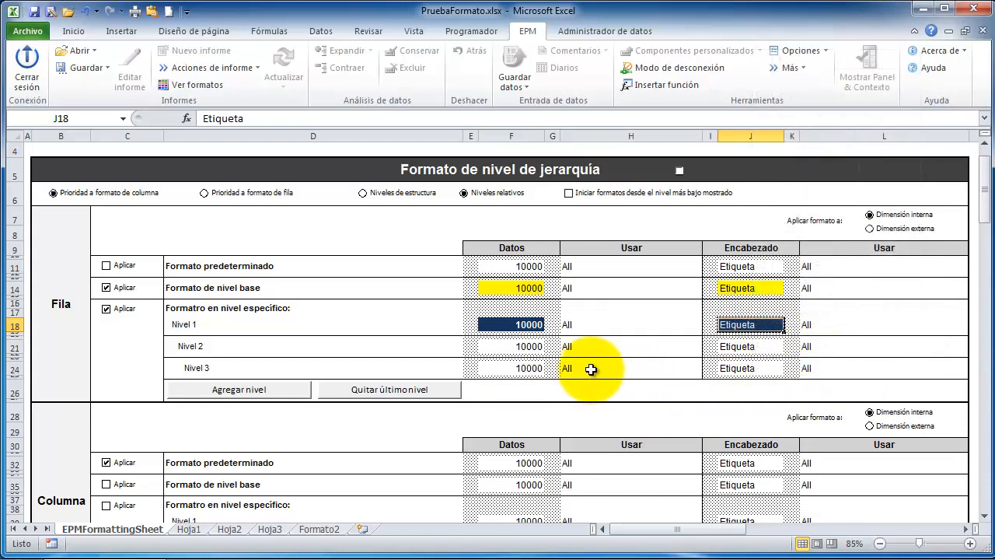
Step: Fill the data and header cells of Nivel 2 in the row section with medium blue
left_click(528, 347)
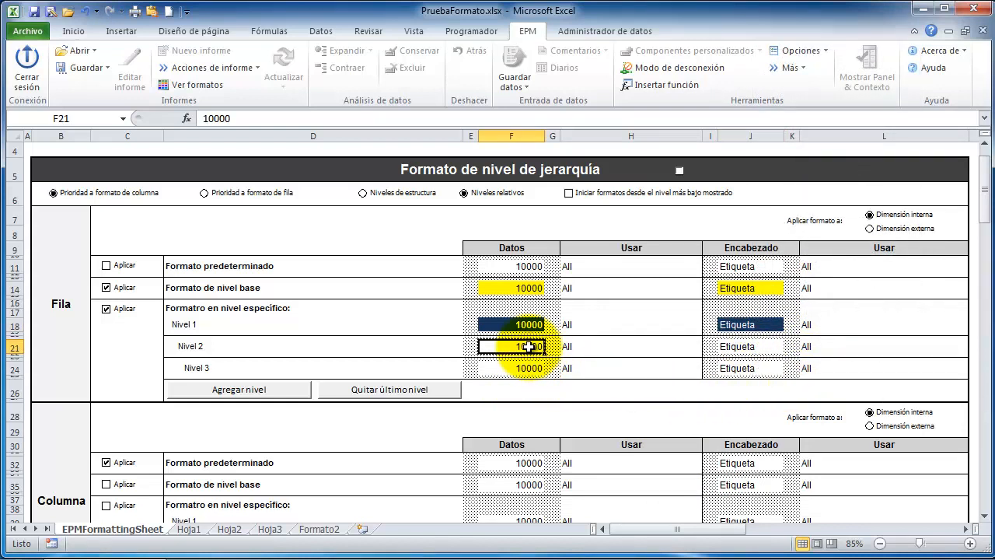
right_click(529, 347)
left_click(605, 390)
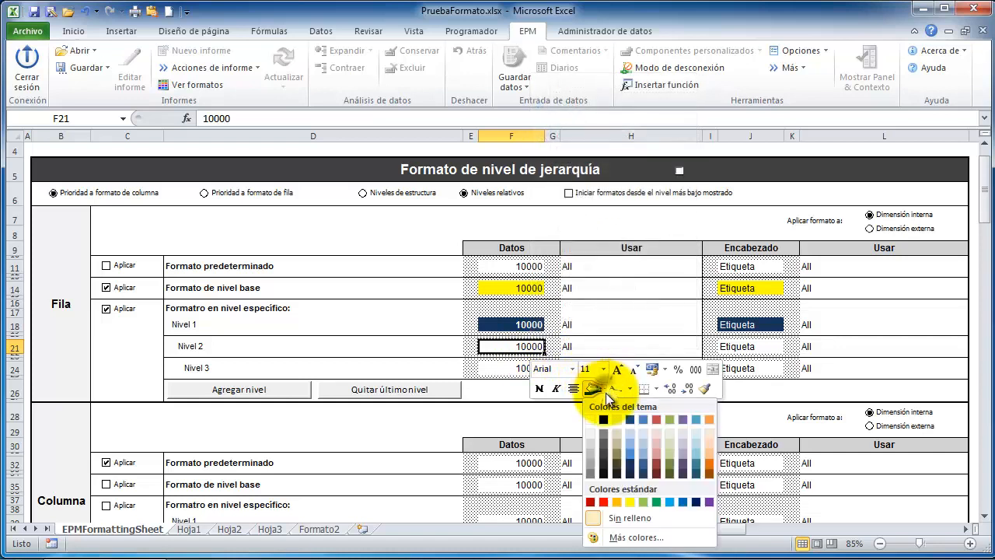
left_click(629, 455)
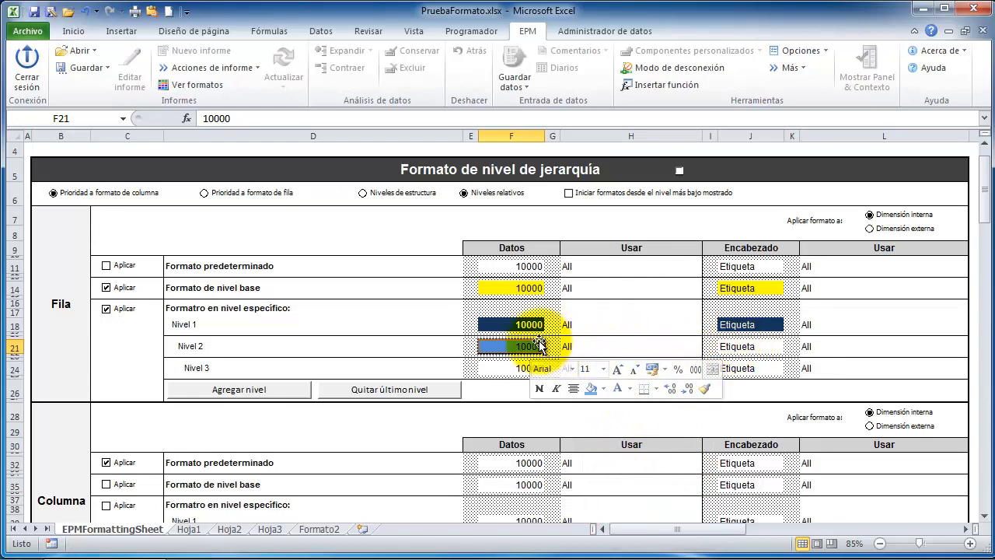
left_click(739, 345)
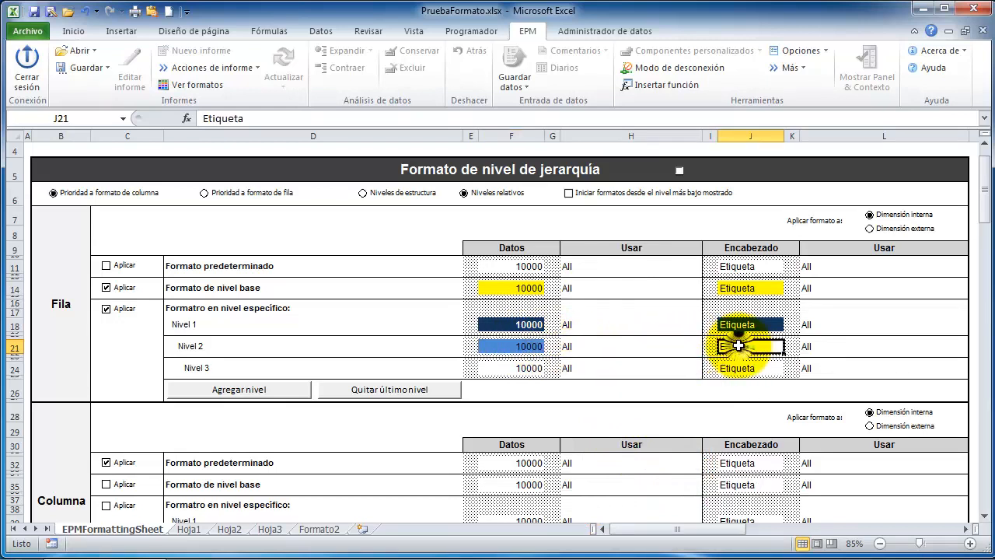
right_click(739, 346)
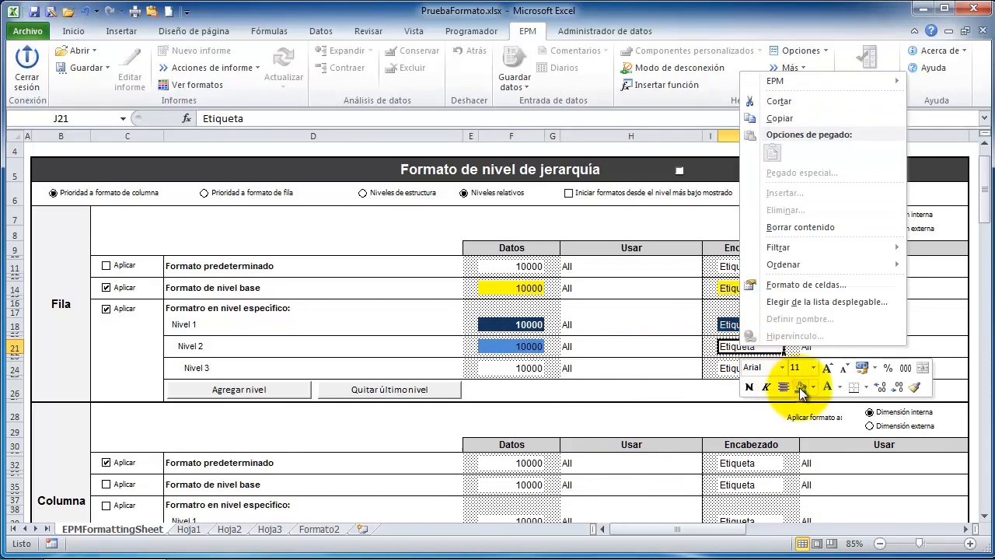
left_click(794, 387)
Step: Fill the data and header cells of Nivel 3 in the row section with light blue
left_click(536, 370)
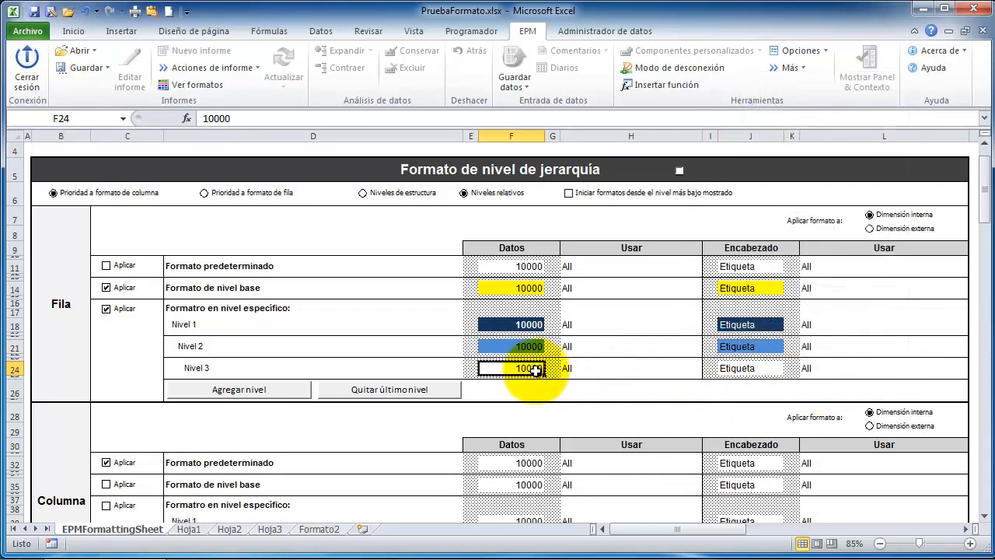
right_click(536, 371)
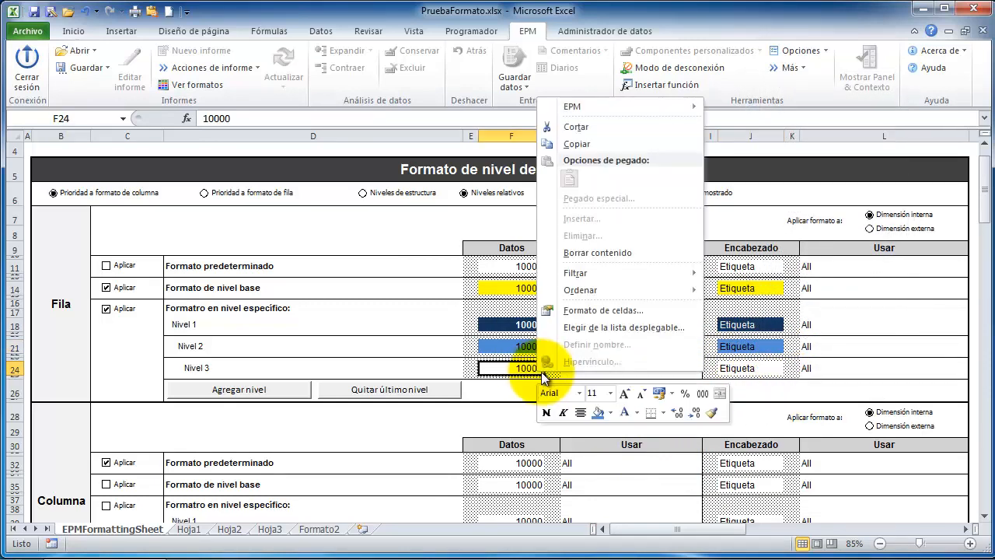
left_click(610, 413)
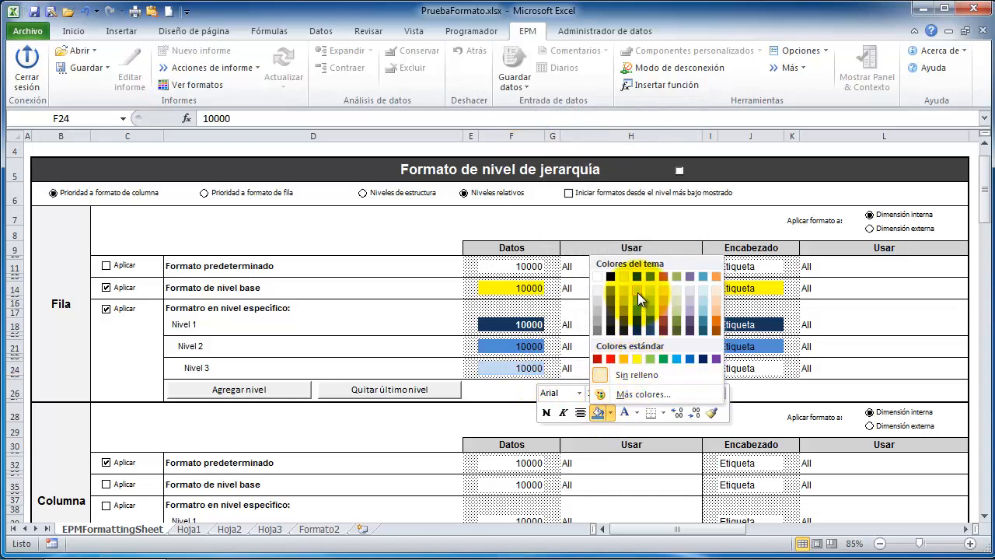
left_click(746, 370)
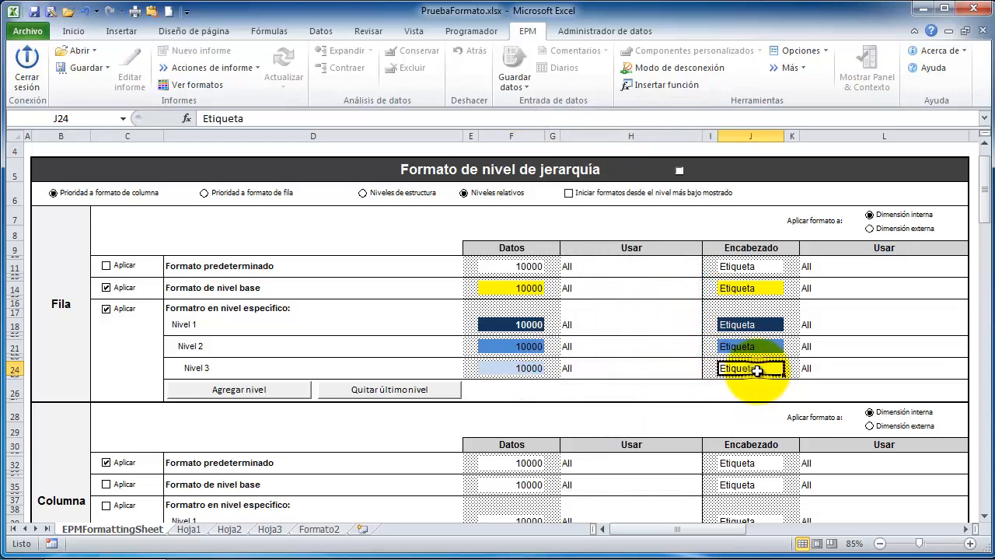
right_click(756, 371)
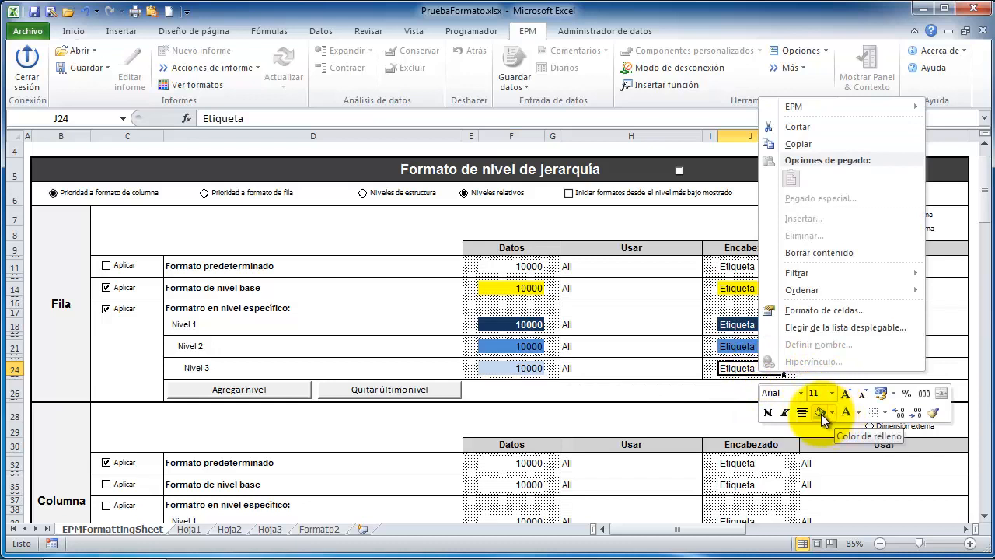
key("Escape")
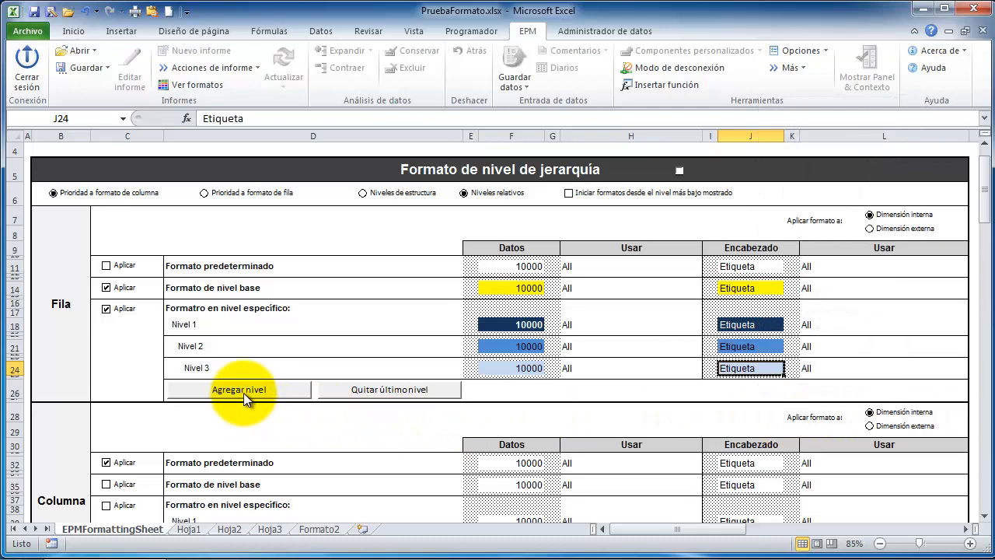
Step: Add a Nivel 4 to the row section's specific-level formats and remove it again
left_click(286, 395)
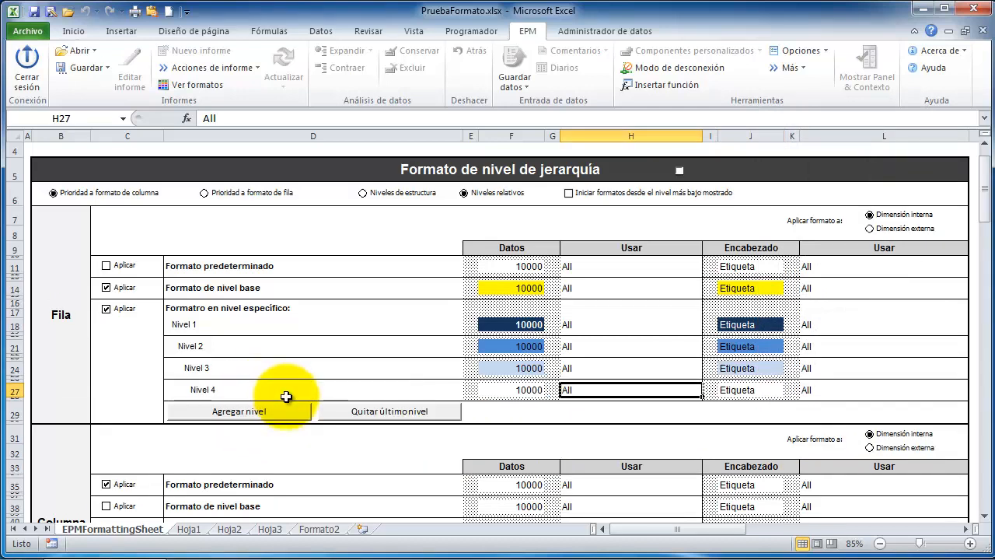
left_click(382, 414)
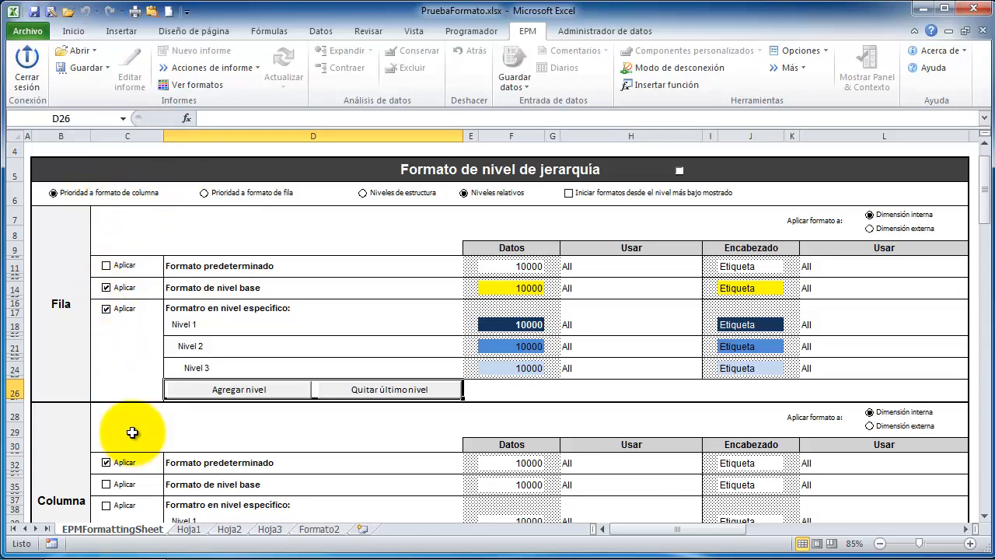
Step: Give priority to the row format in the Formato de nivel de jerarquía section and review the reordered sections
left_click(206, 196)
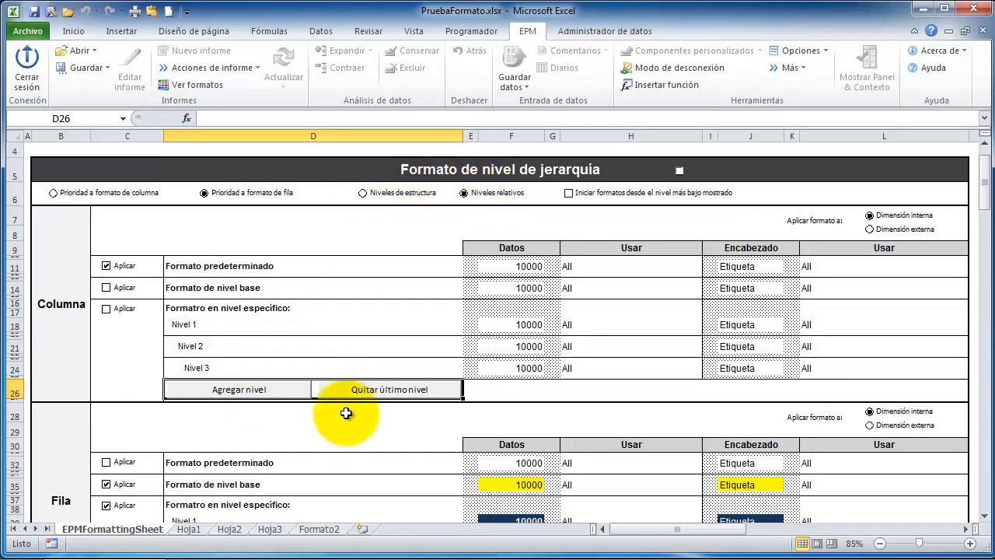
scroll(408, 459, "down", 1)
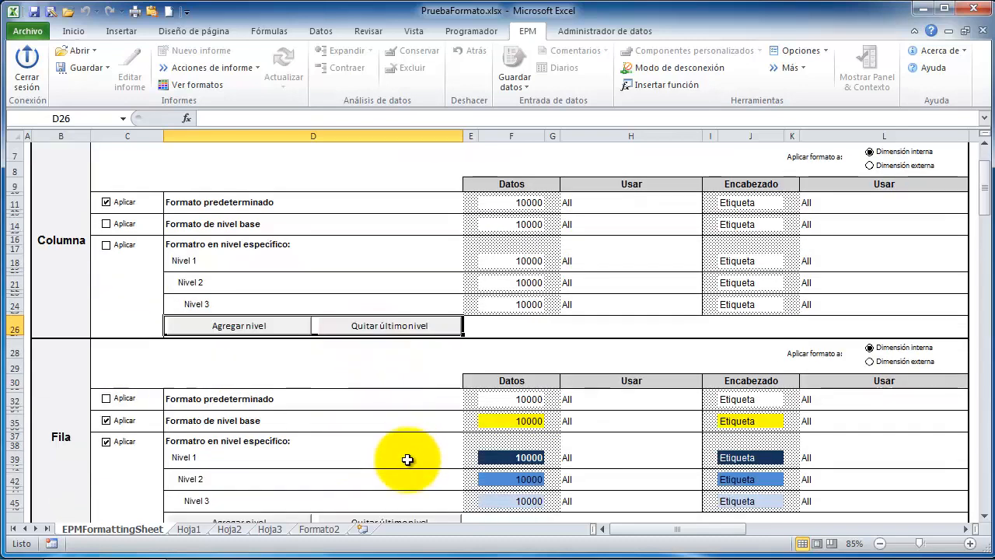
Step: Turn on starting formats from the lowest displayed level in the Formato de nivel de jerarquía section, and turn it off again
scroll(413, 422, "up", 2)
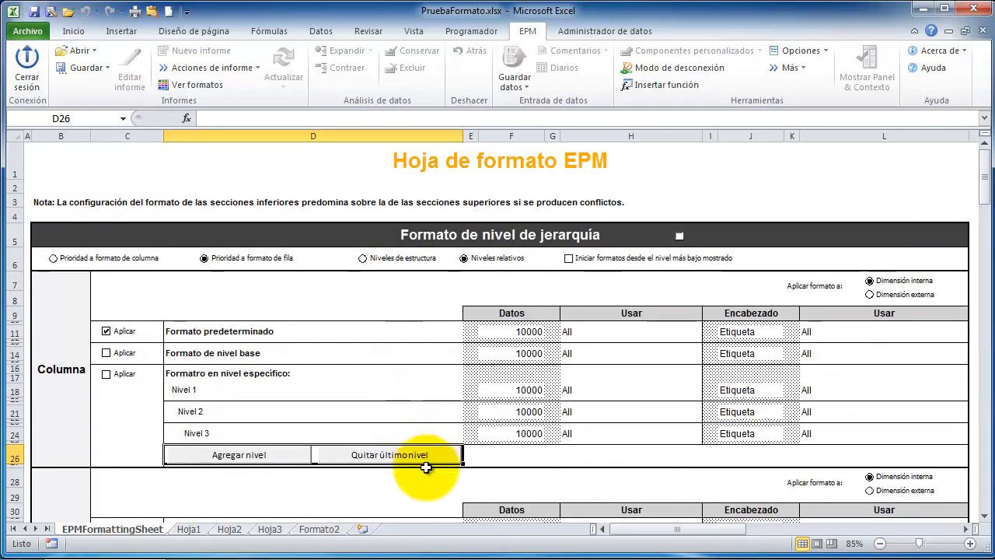
scroll(433, 490, "down", 2)
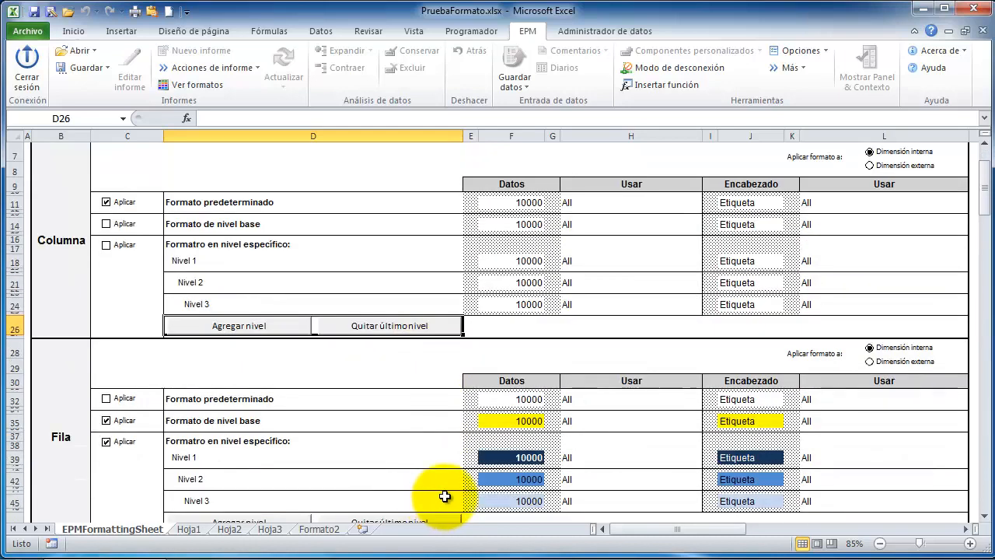
scroll(457, 396, "up", 1)
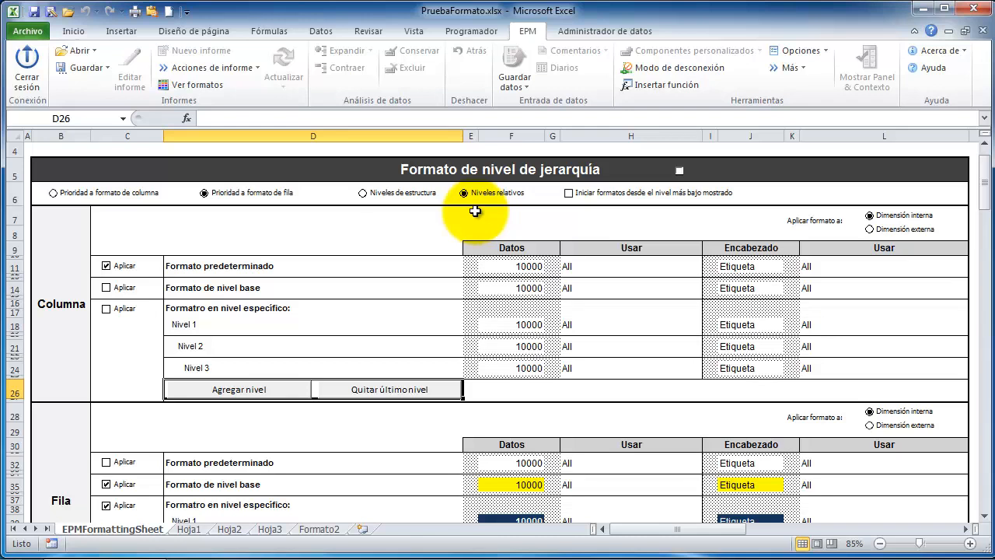
scroll(475, 211, "up", 1)
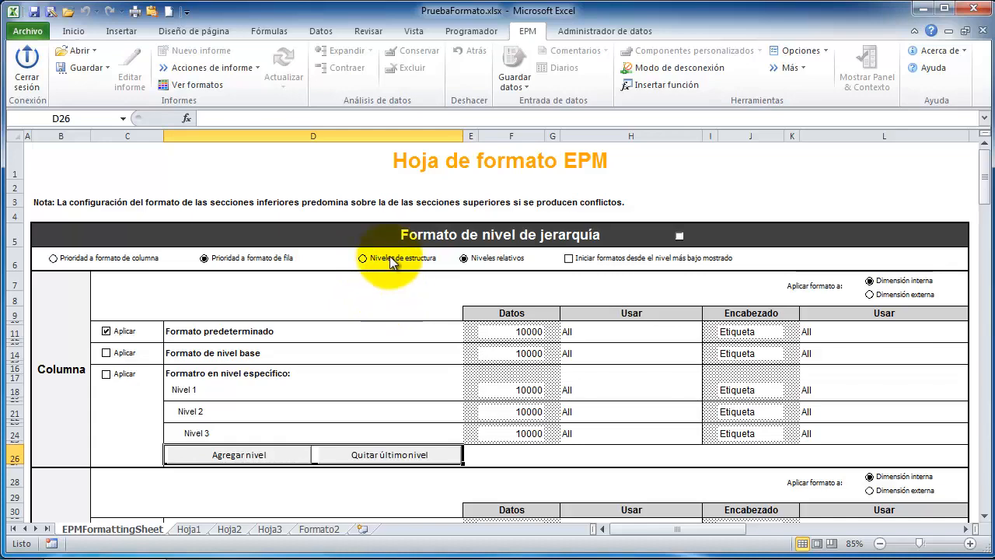
scroll(391, 262, "down", 4)
scroll(389, 306, "up", 4)
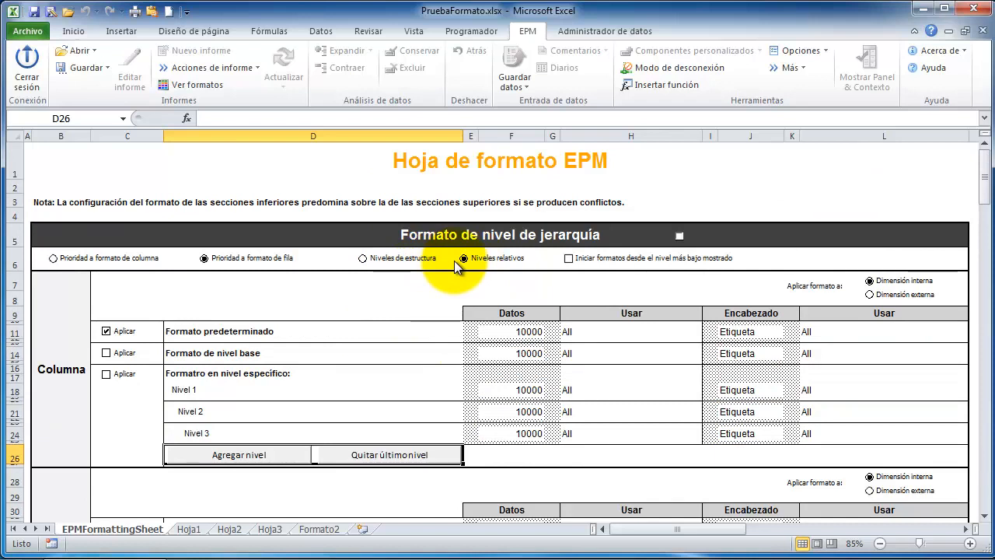
left_click(602, 257)
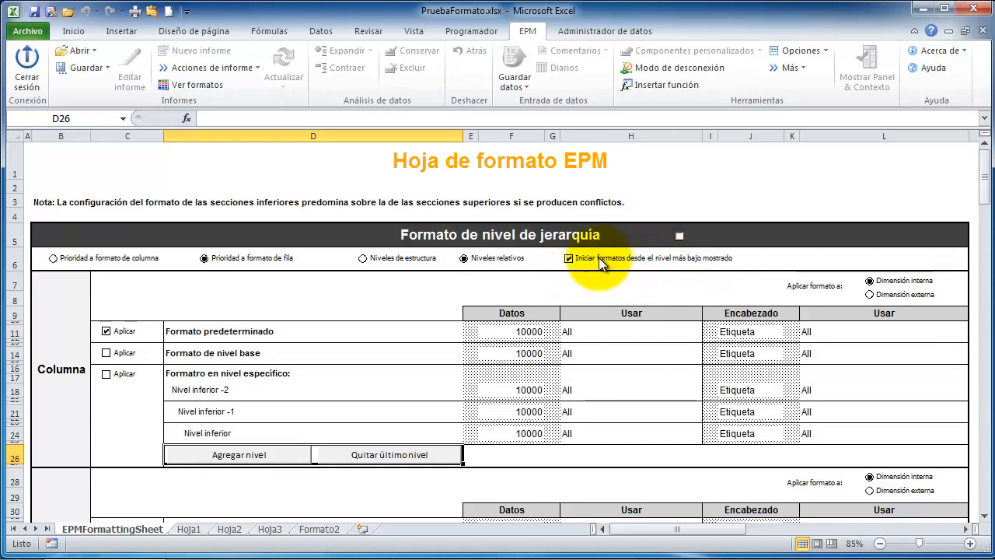
left_click(569, 258)
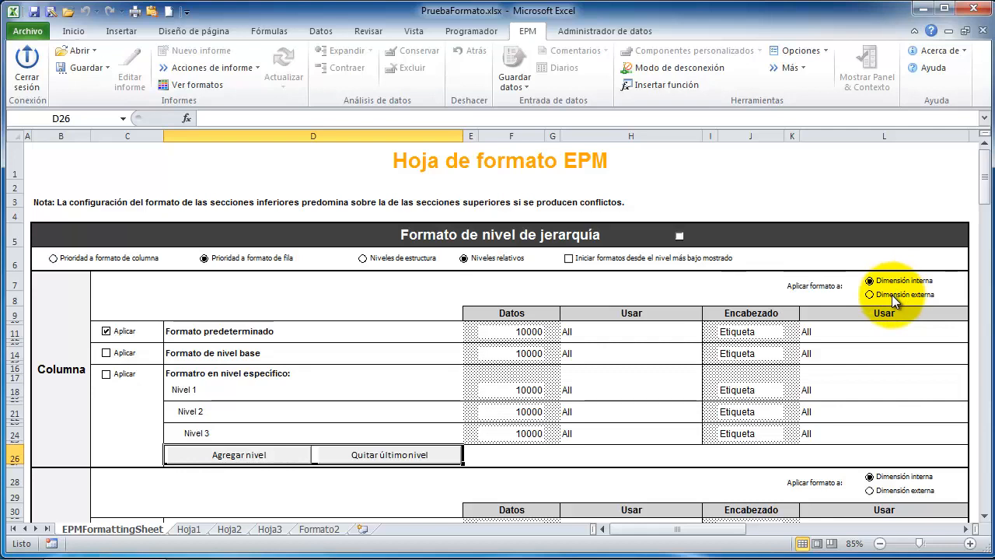
Step: Enable the Formato de nivel de jerarquía section and refresh the Hoja1 report to apply it, ending back on EPMFormattingSheet
scroll(680, 172, "down", 1)
left_click(679, 172)
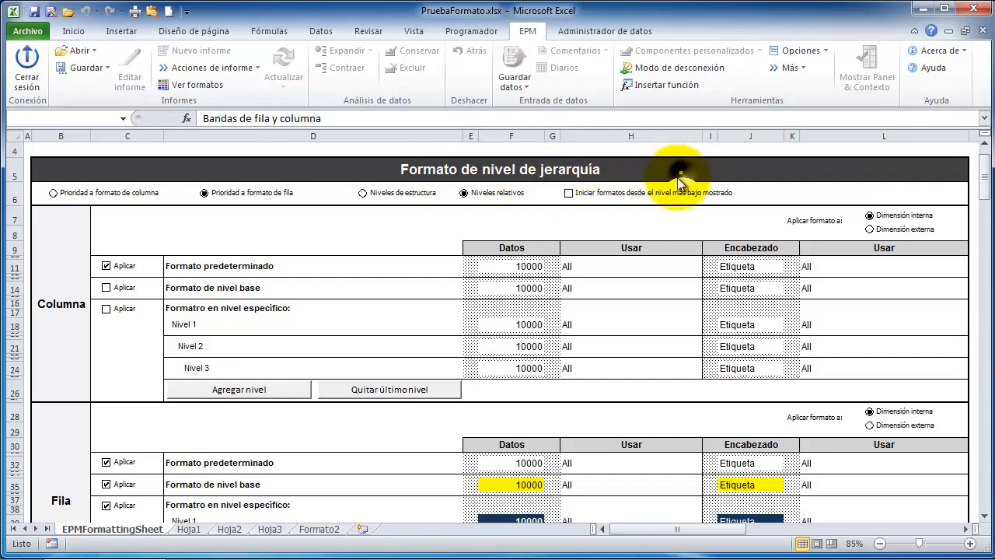
left_click(189, 529)
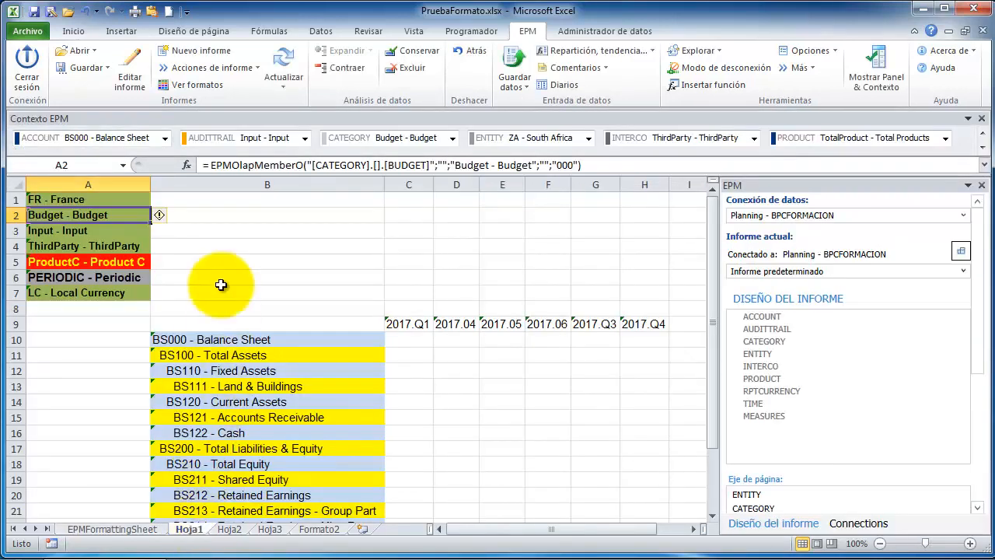
left_click(286, 63)
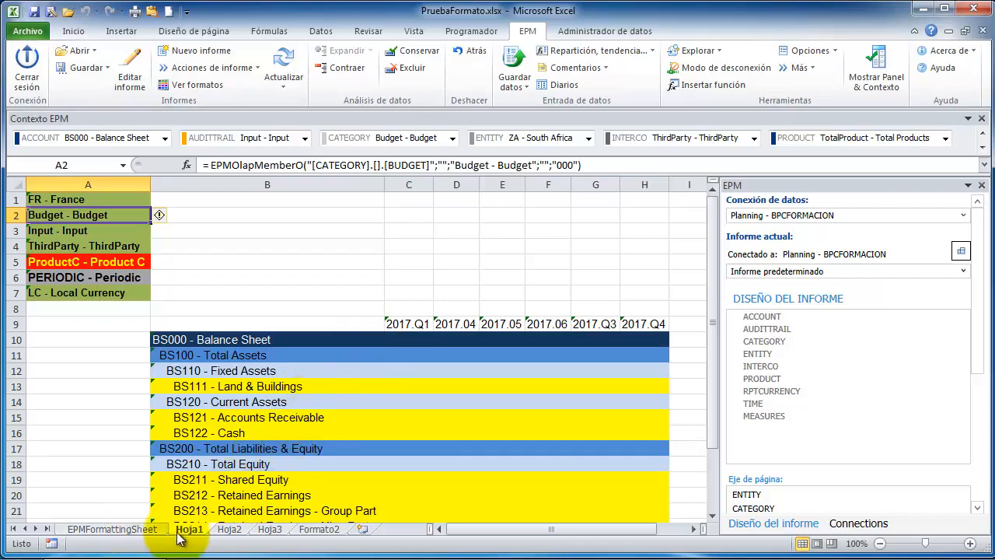
left_click(129, 528)
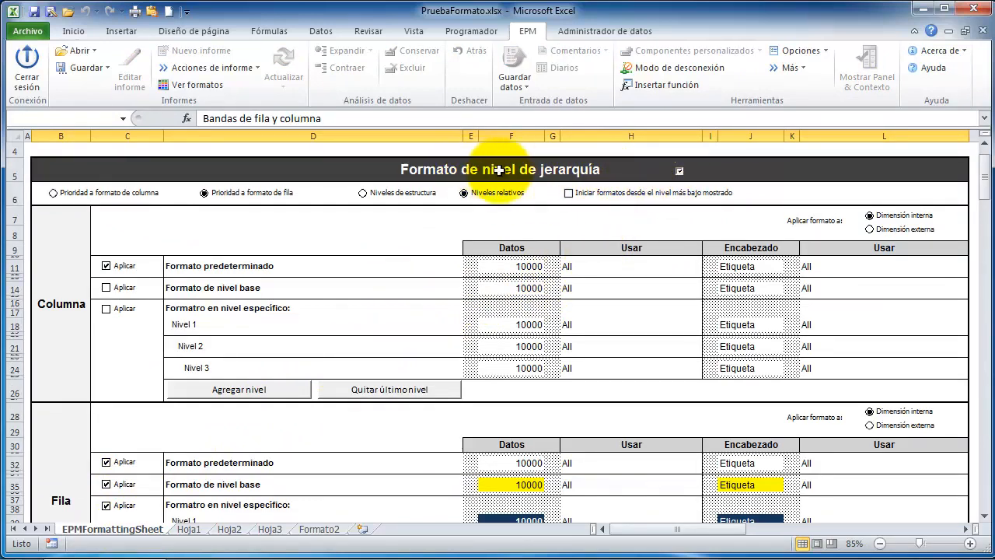
Step: Review the hierarchy, dimension member, banding and page axis sections of EPMFormattingSheet and compare them with the Hoja1 report
scroll(668, 191, "down", 6)
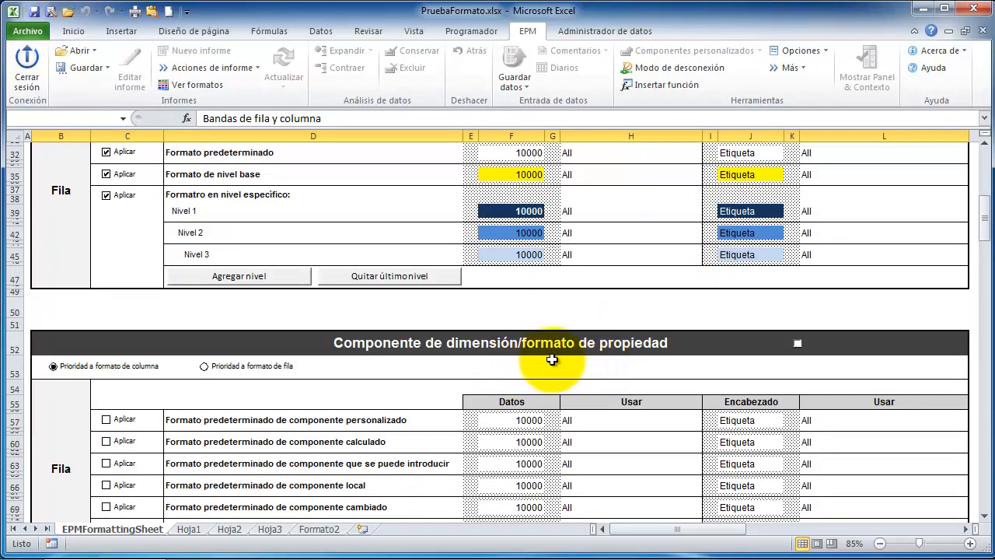
scroll(606, 353, "down", 6)
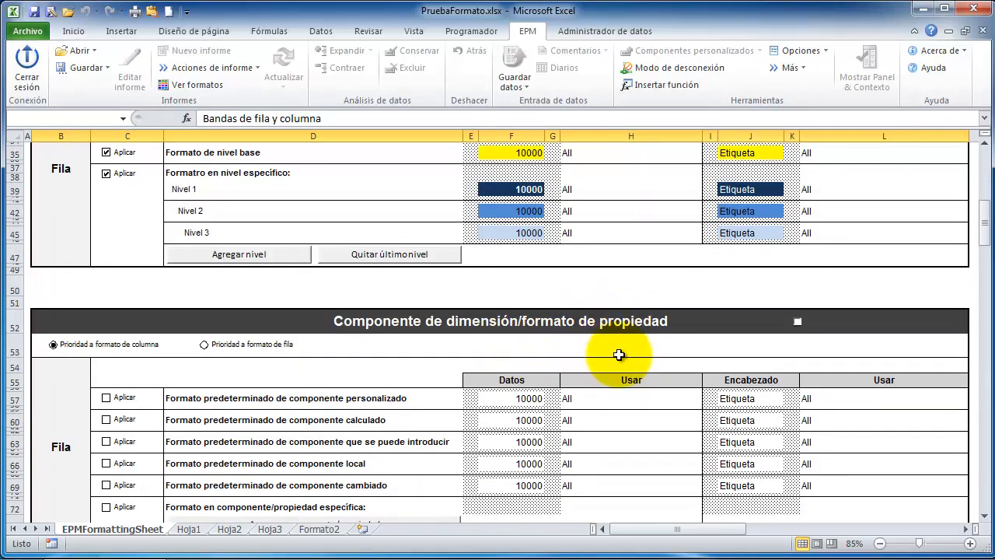
scroll(613, 359, "down", 6)
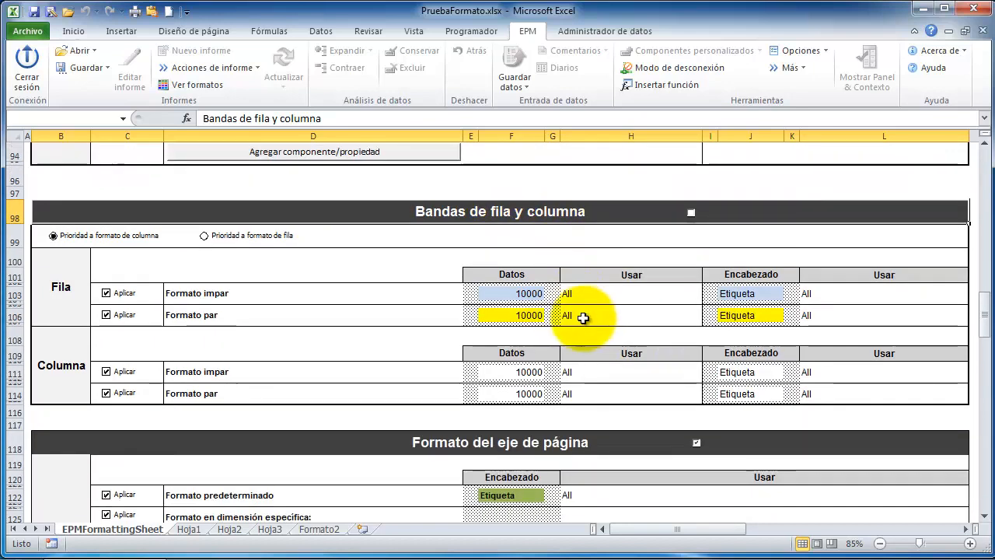
scroll(575, 311, "down", 6)
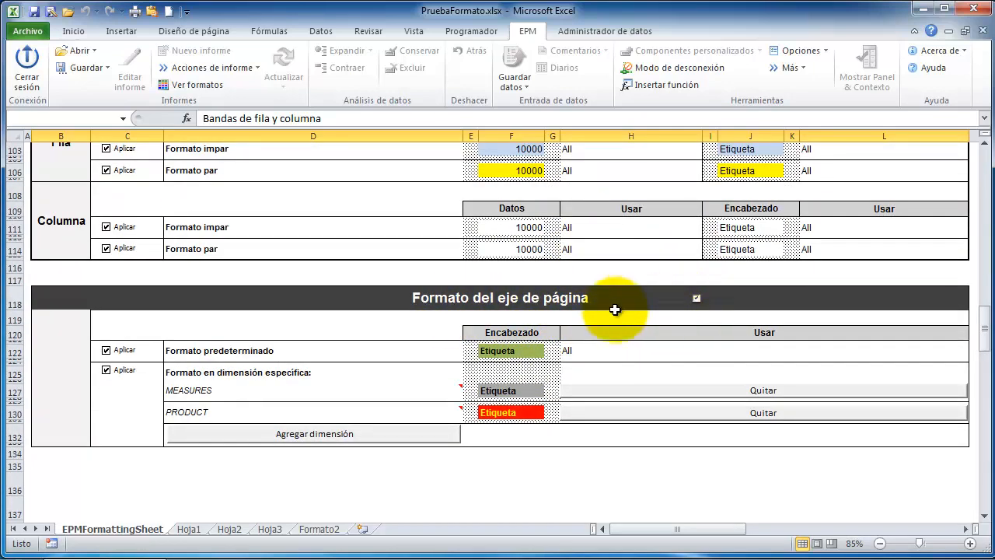
left_click(188, 528)
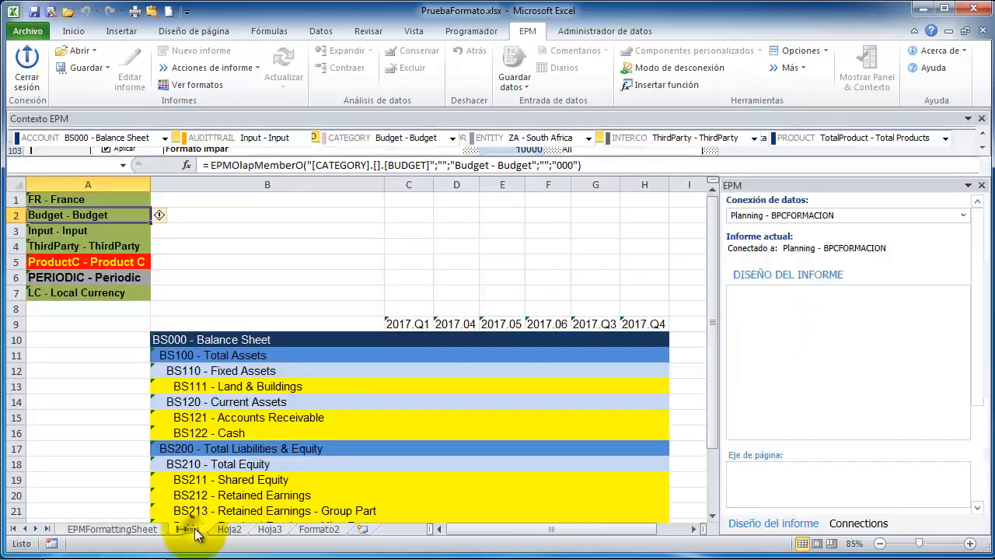
left_click(132, 532)
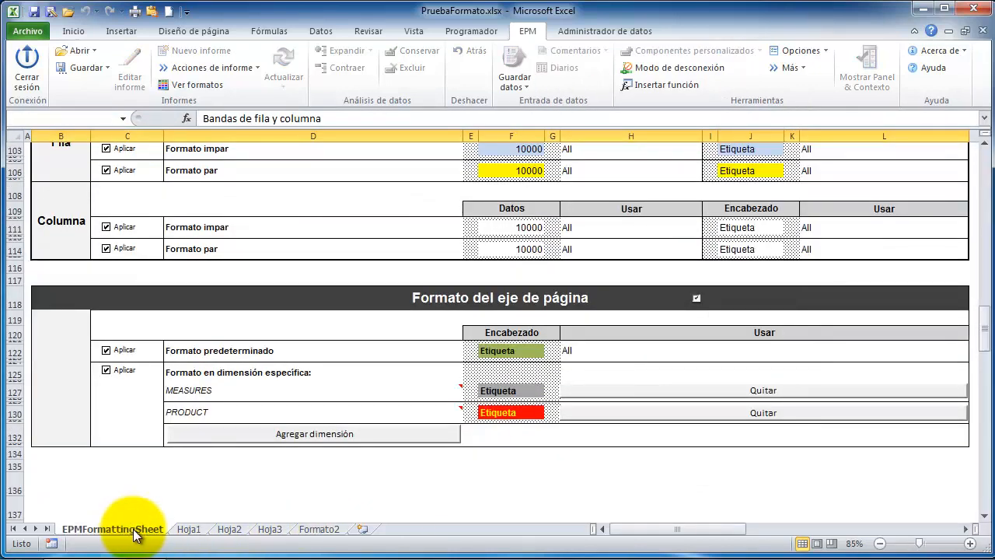
scroll(395, 436, "up", 6)
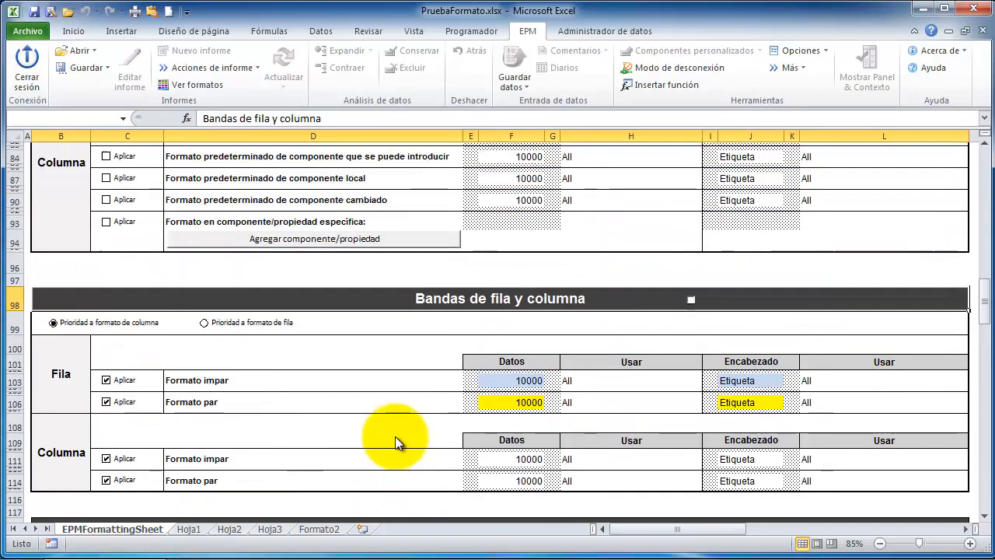
scroll(395, 436, "up", 20)
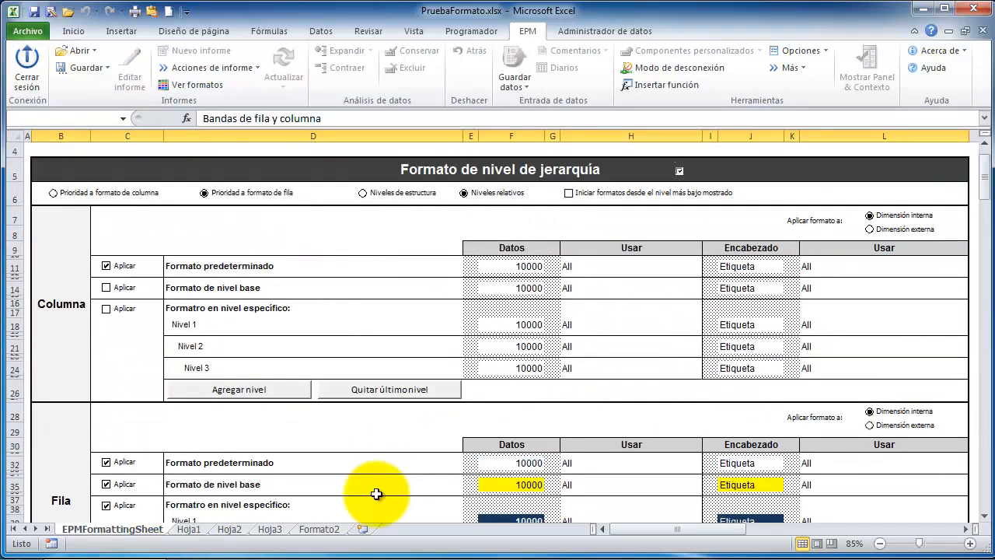
Step: In the Columna hierarchy section, apply only specific-level formatting and give the Nivel 1 header a dark blue fill with bold white text
left_click(107, 309)
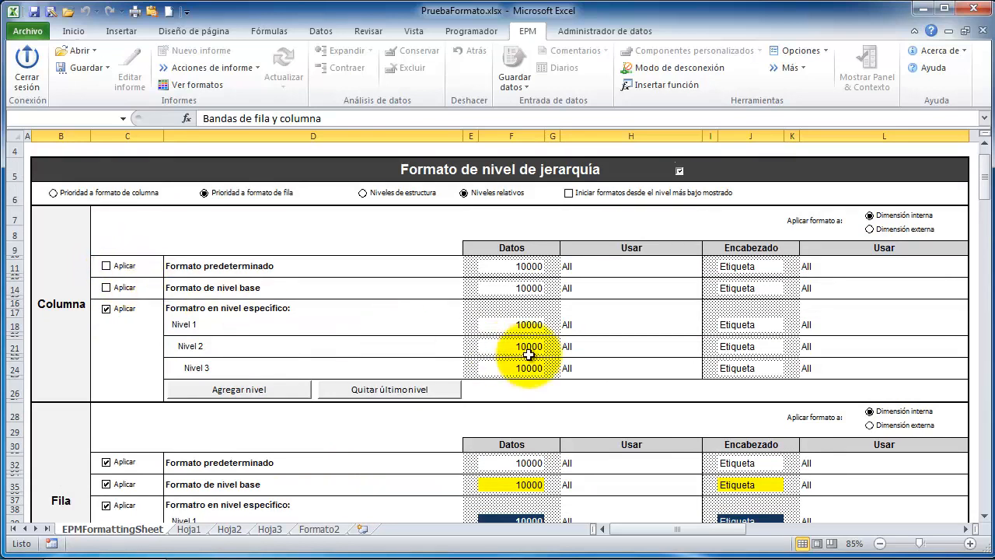
left_click(748, 325)
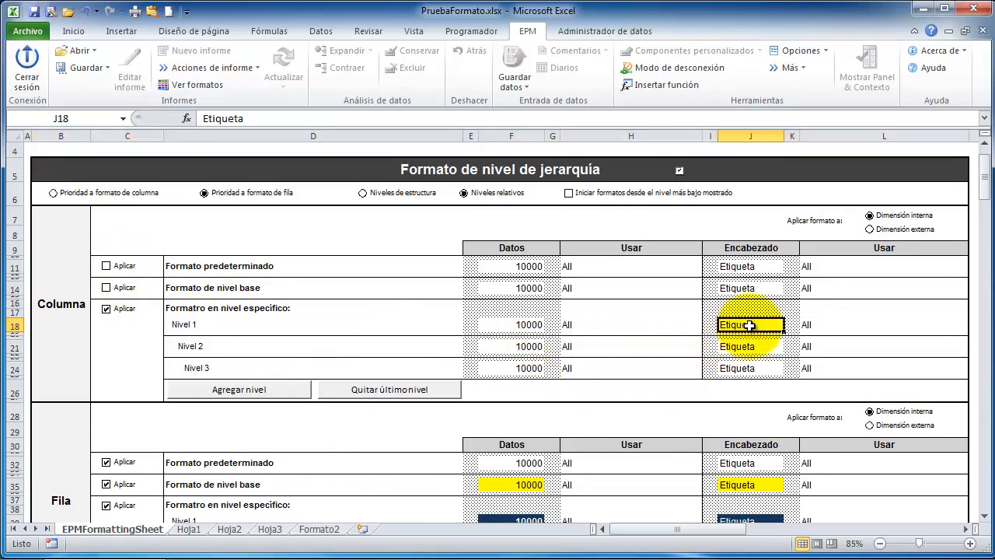
right_click(754, 328)
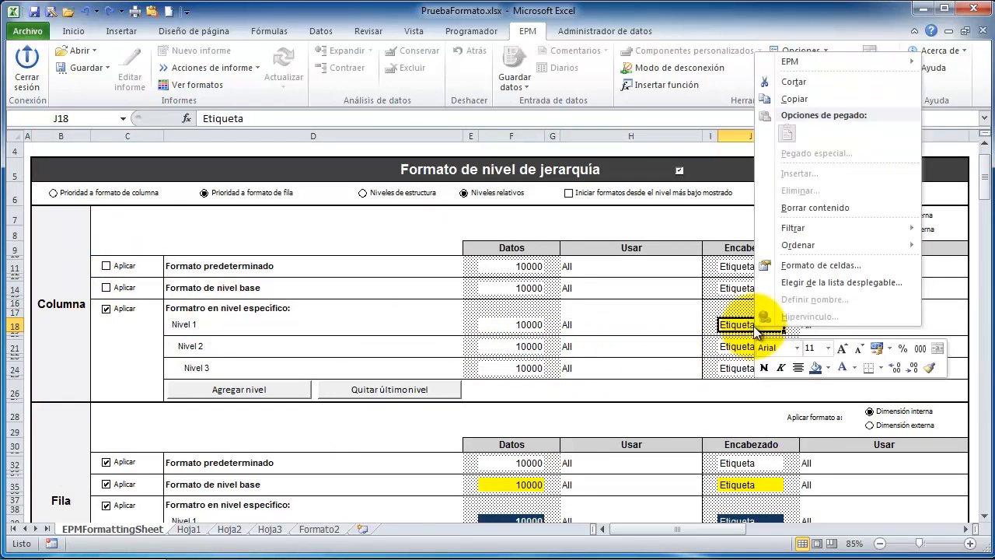
left_click(816, 369)
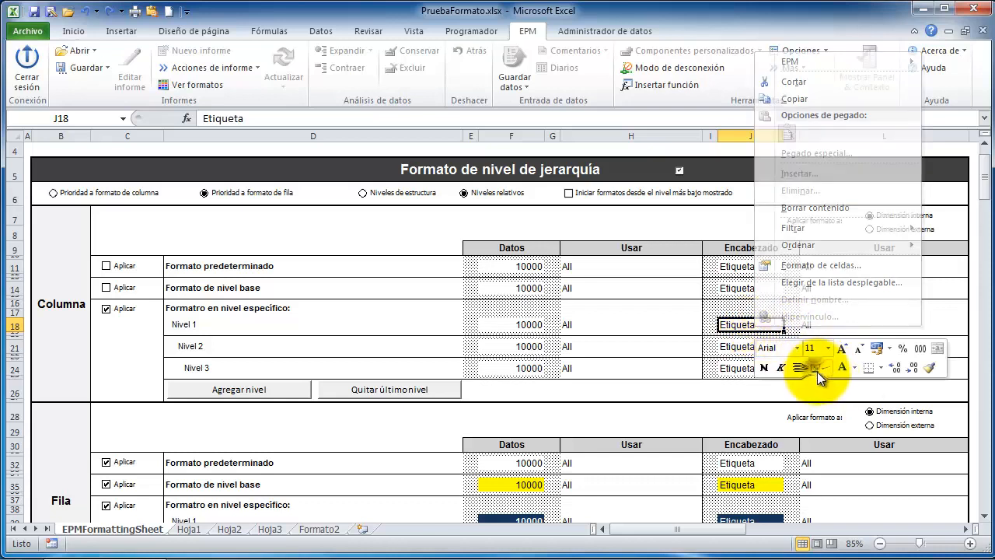
left_click(842, 367)
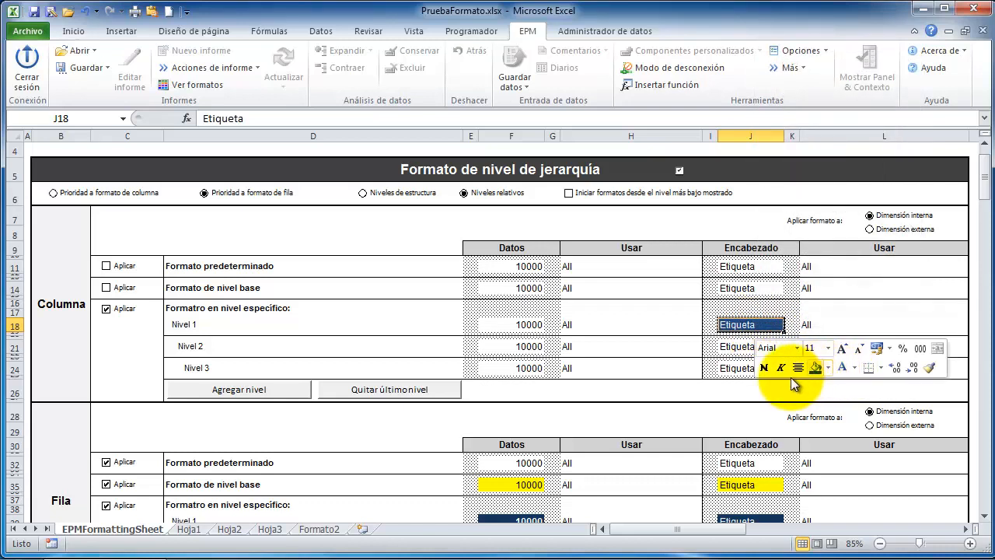
left_click(767, 368)
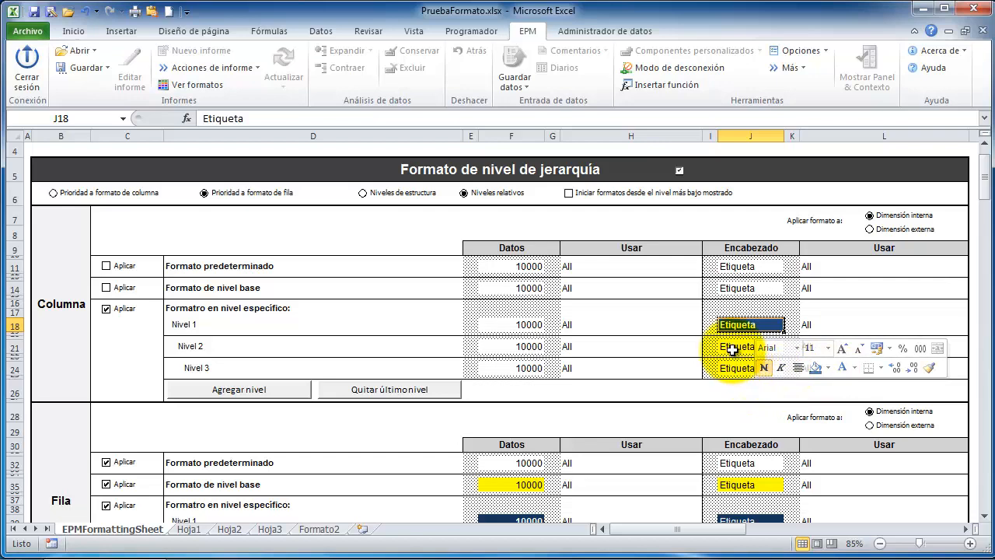
Step: Fill the Columna section's Nivel 2 header with medium blue and its Nivel 3 header with light blue
left_click(734, 349)
right_click(735, 349)
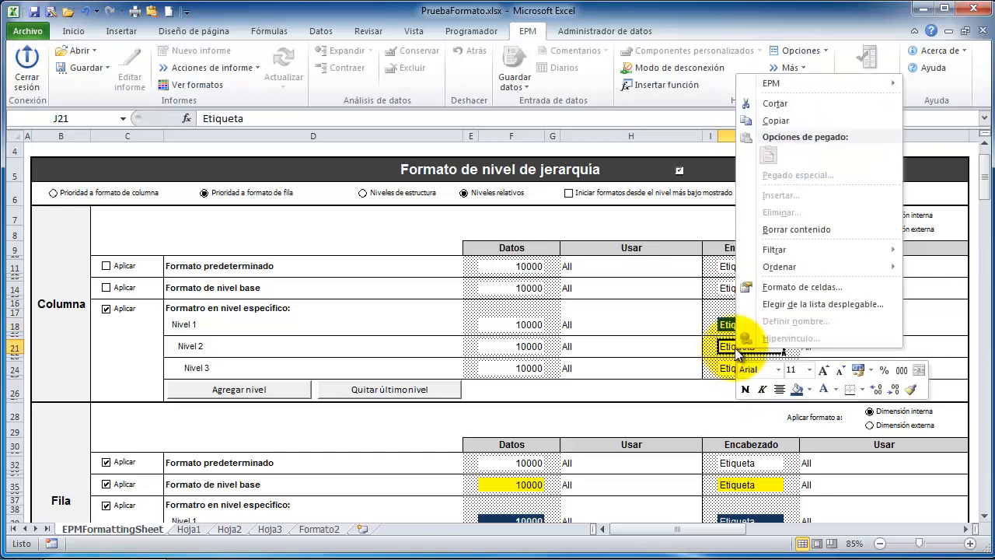
left_click(809, 388)
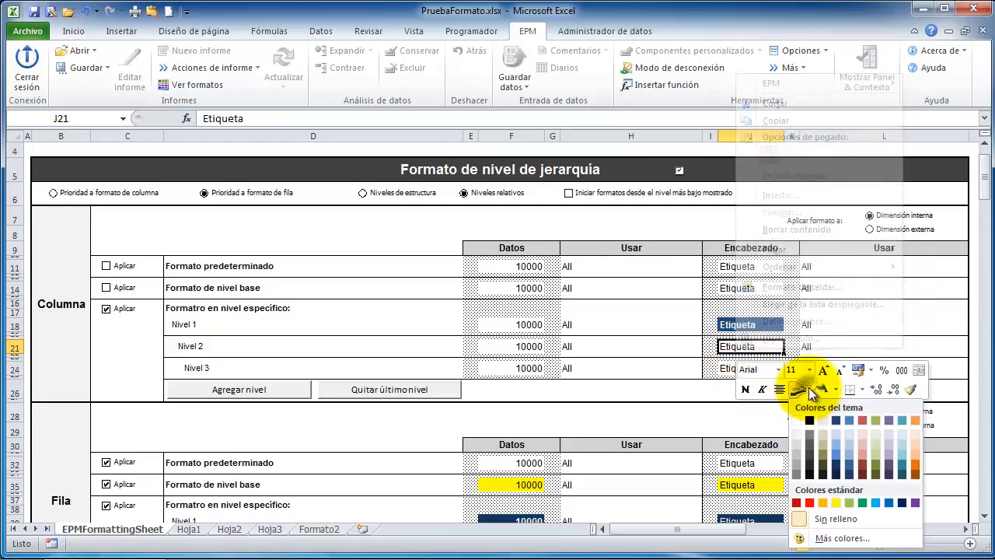
left_click(836, 452)
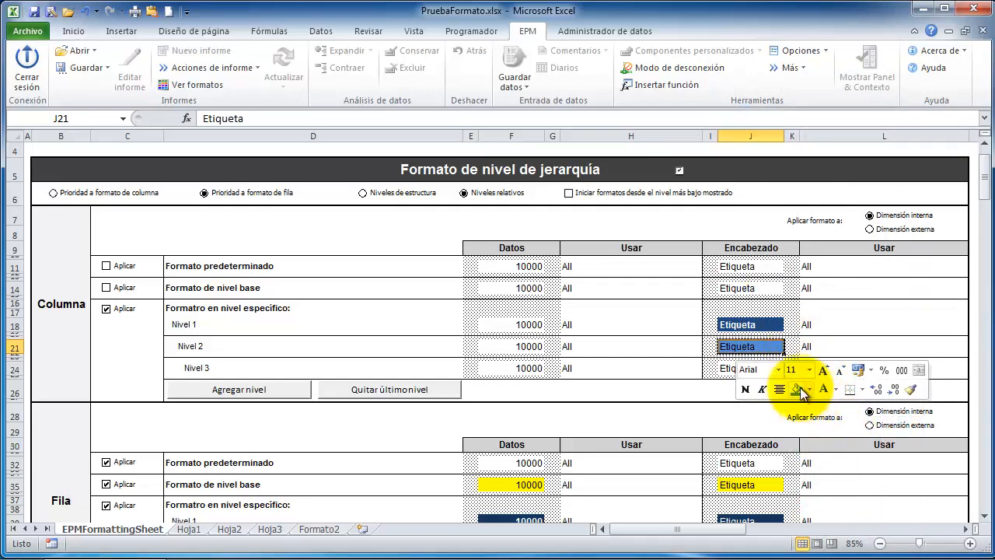
left_click(721, 367)
right_click(719, 369)
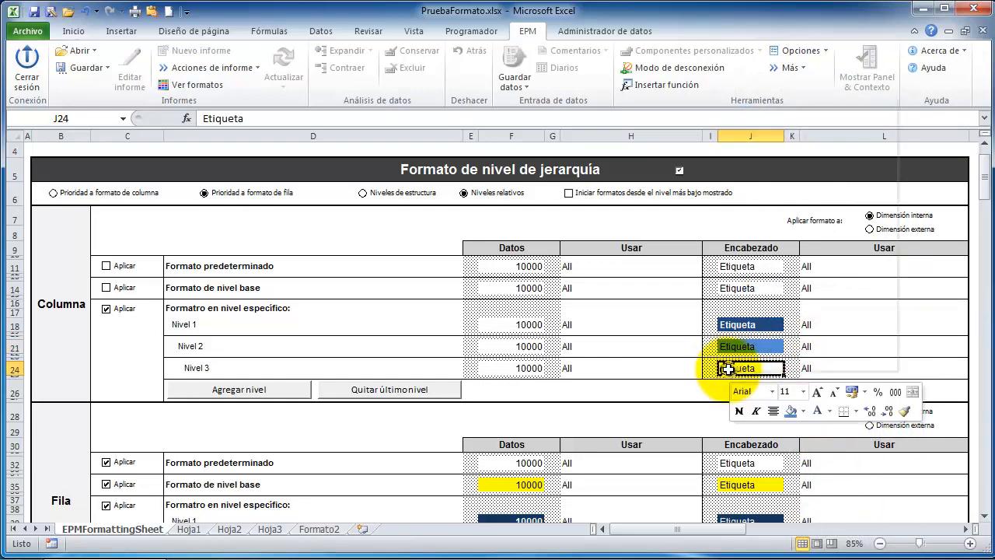
left_click(803, 411)
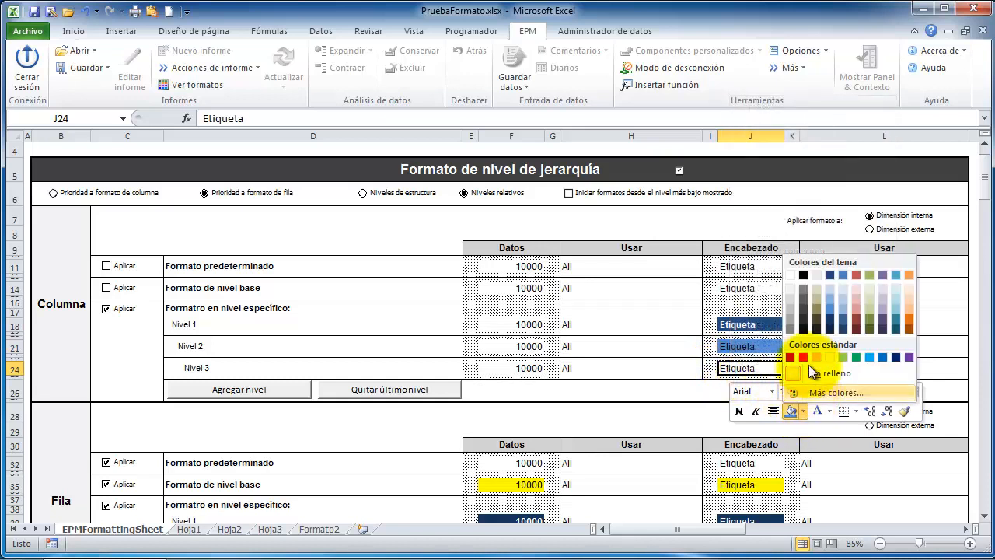
left_click(830, 290)
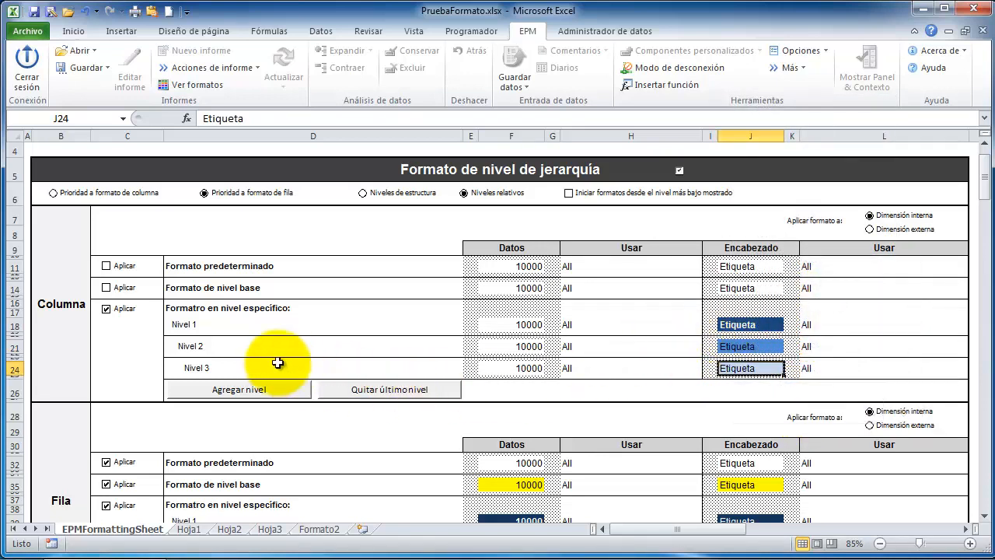
Step: Refresh the report on Hoja1 to apply the new column header formats
left_click(189, 529)
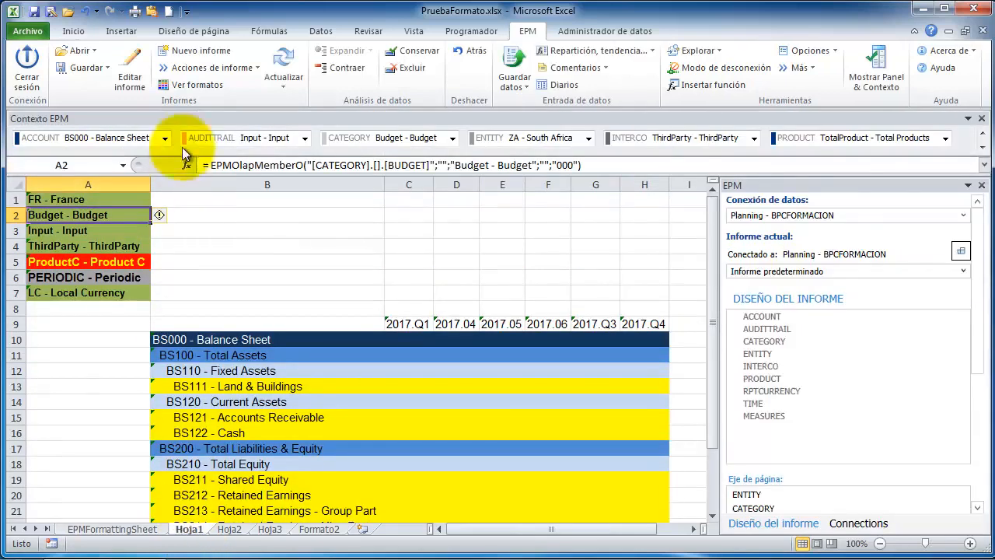
left_click(283, 67)
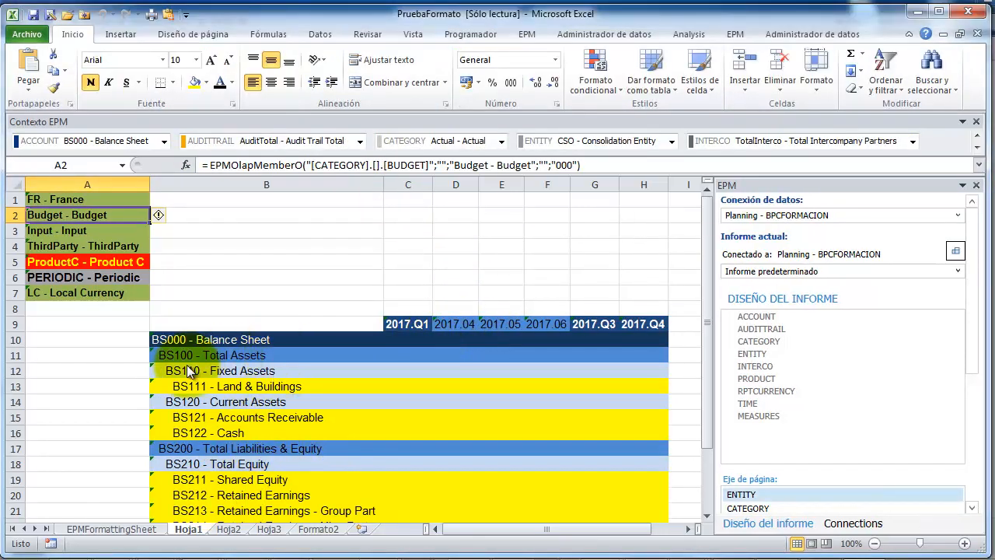
Step: On EPMFormattingSheet, limit the Fila section's Nivel 2 data format usage to FontBold, FontColorIndex and FontSize
left_click(108, 528)
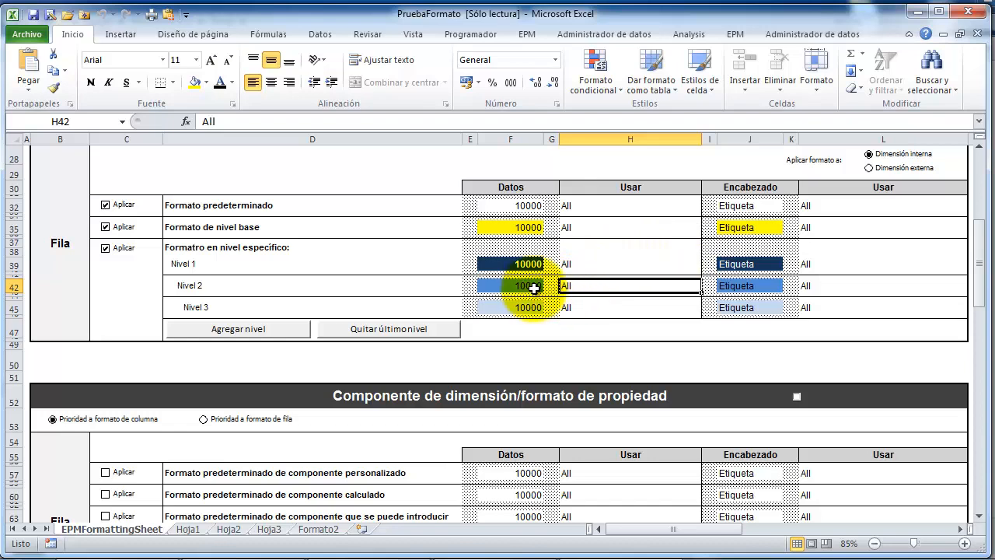
double_click(575, 287)
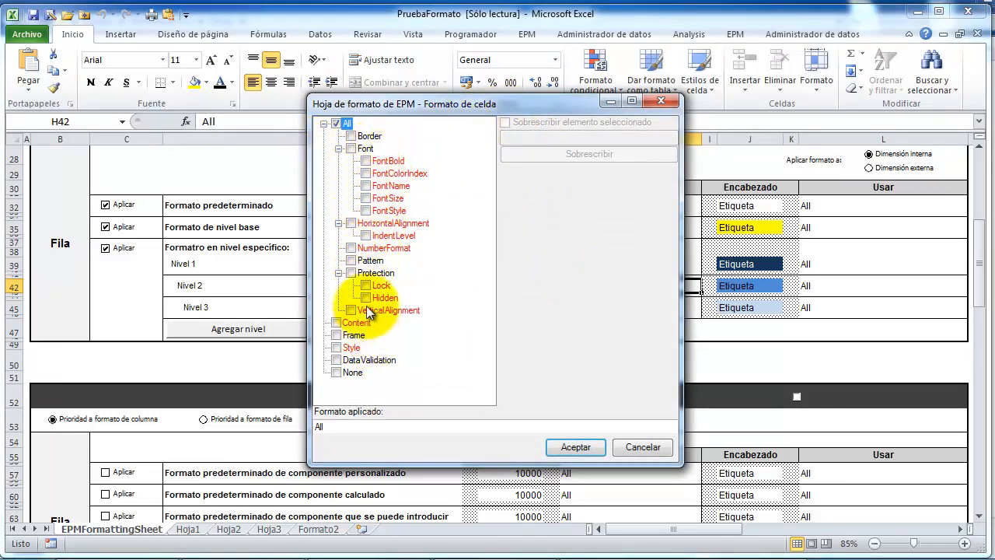
left_click_drag(445, 109, 176, 96)
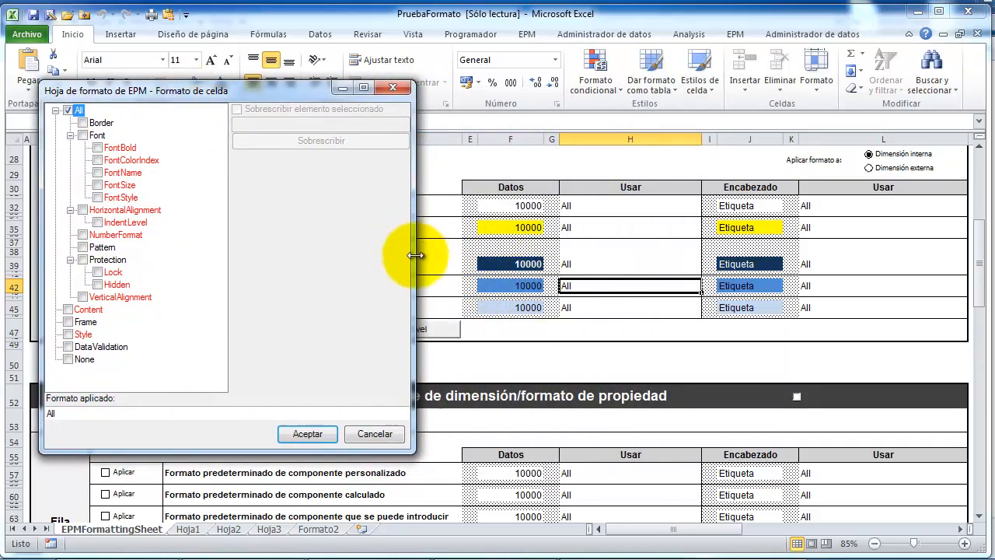
left_click(68, 112)
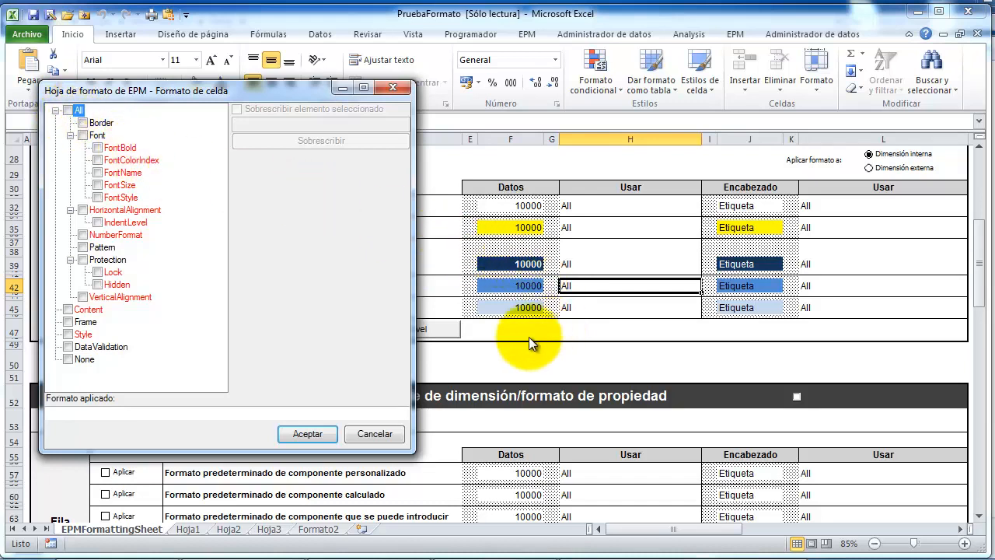
left_click(97, 148)
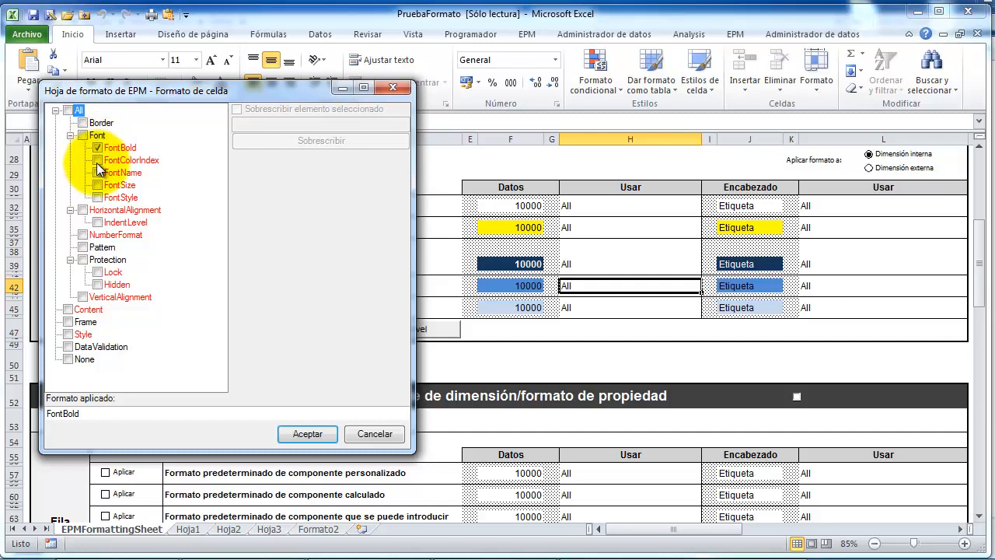
left_click(97, 161)
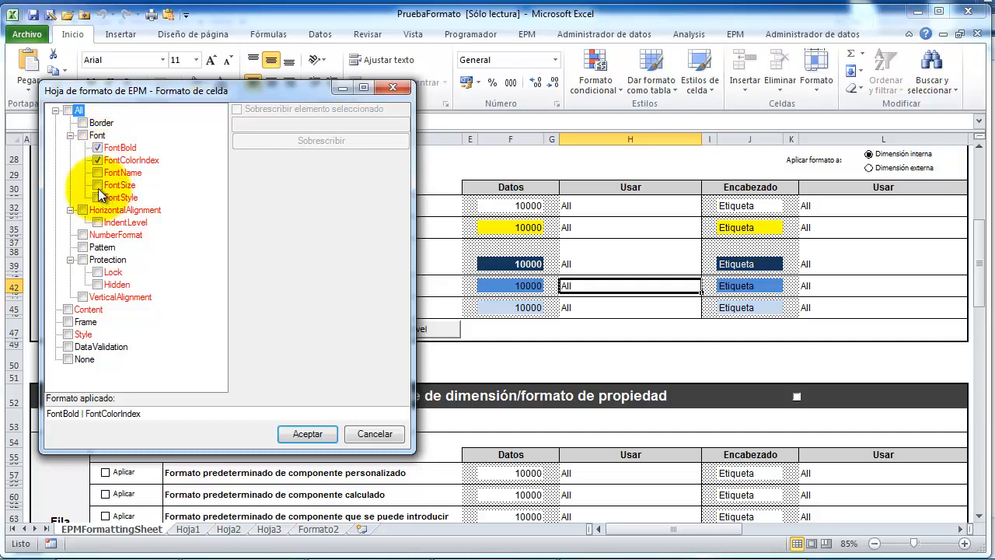
left_click(98, 185)
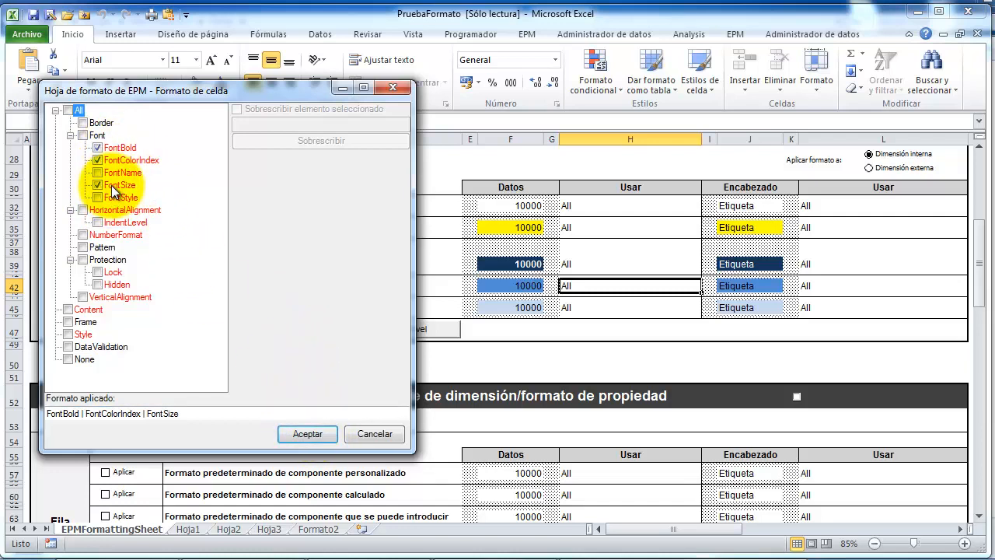
left_click(307, 434)
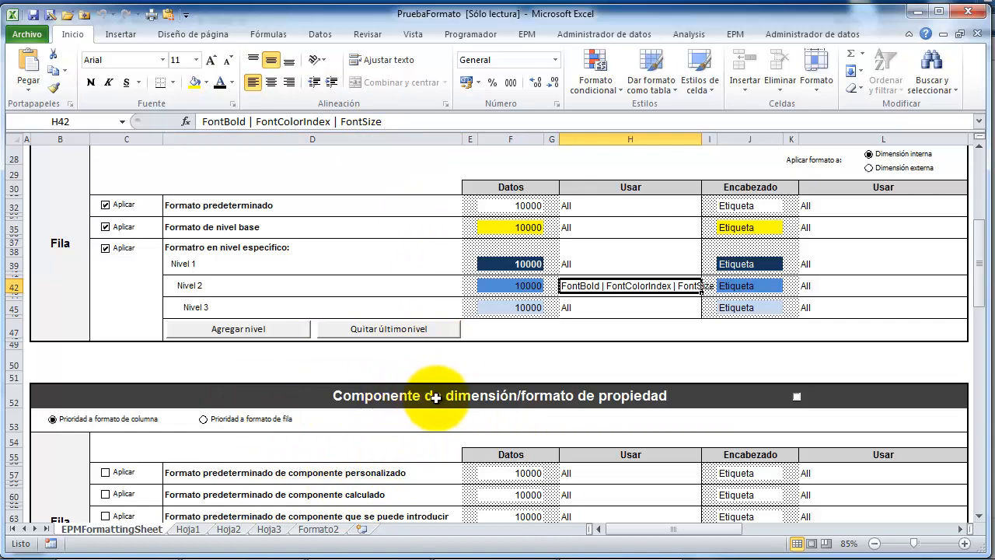
Step: Set the Fila section's Nivel 2 data format usage back to All and return to the Hoja1 report
double_click(579, 286)
left_click(366, 161)
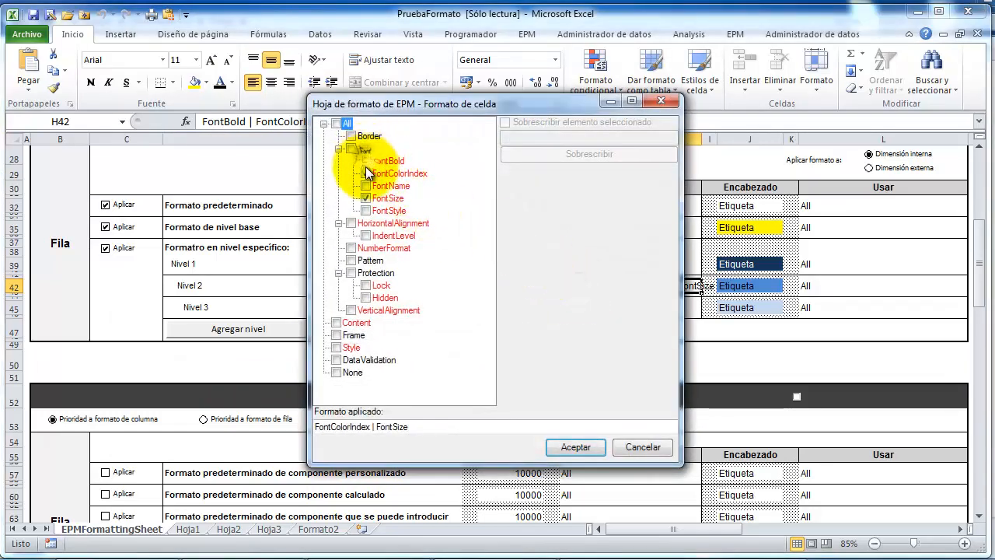
left_click(366, 174)
left_click(367, 199)
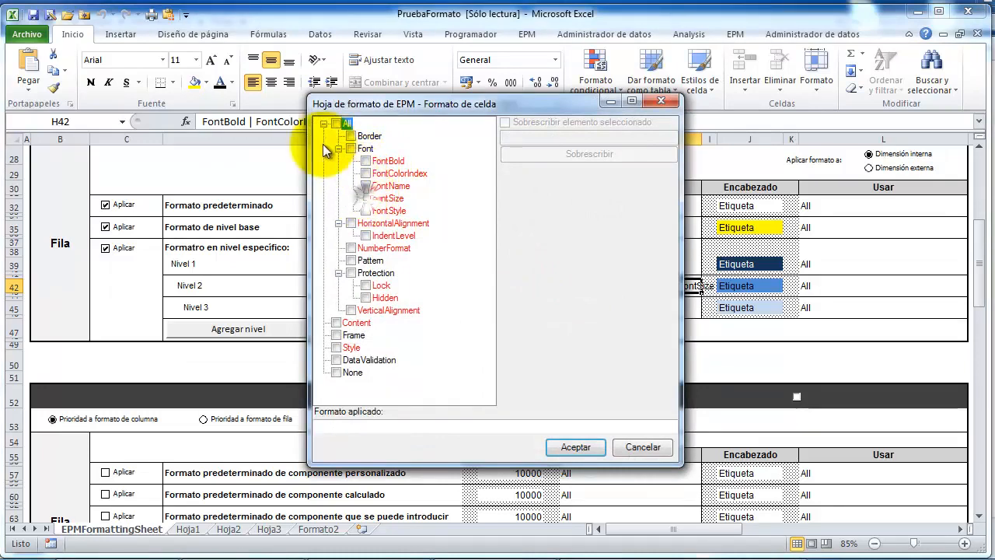
left_click(339, 126)
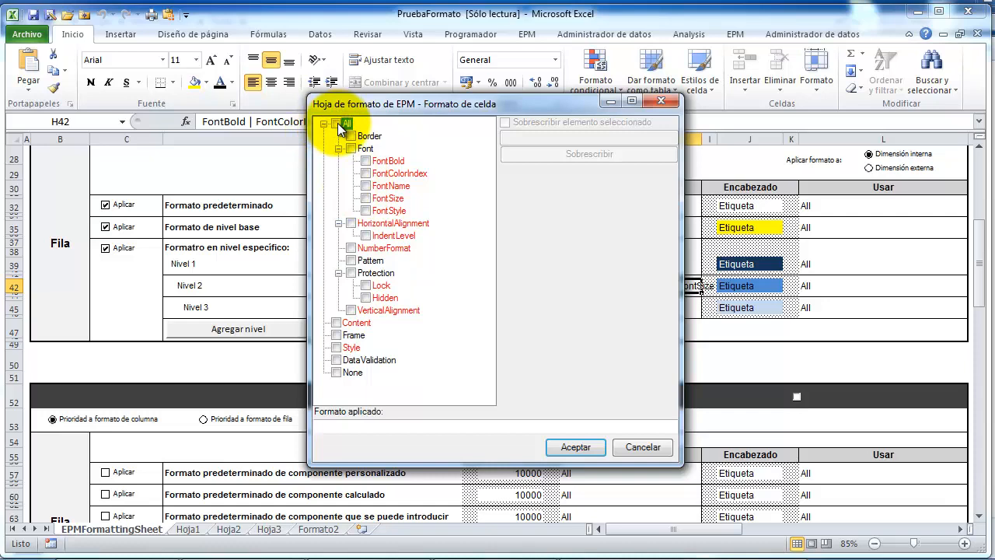
left_click(339, 127)
left_click(580, 451)
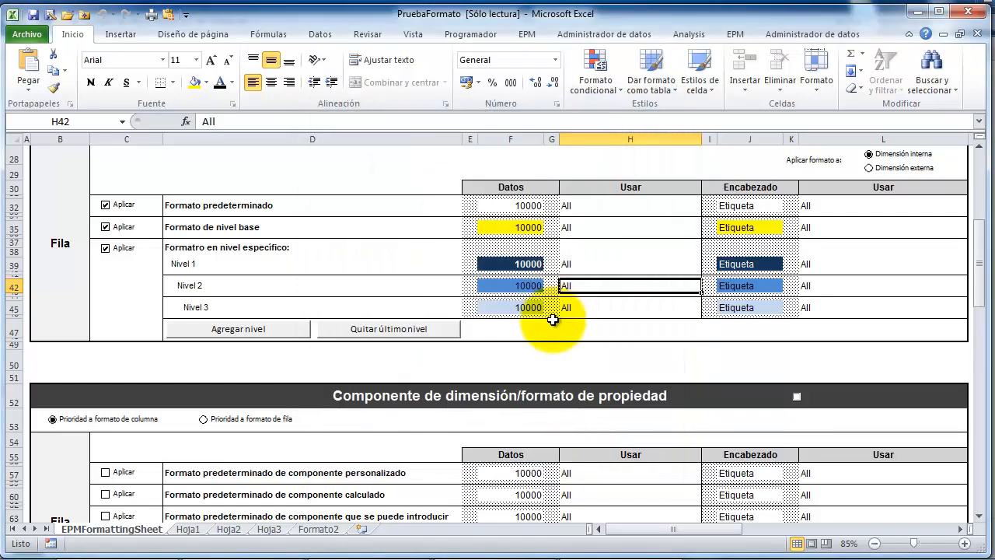
left_click(187, 529)
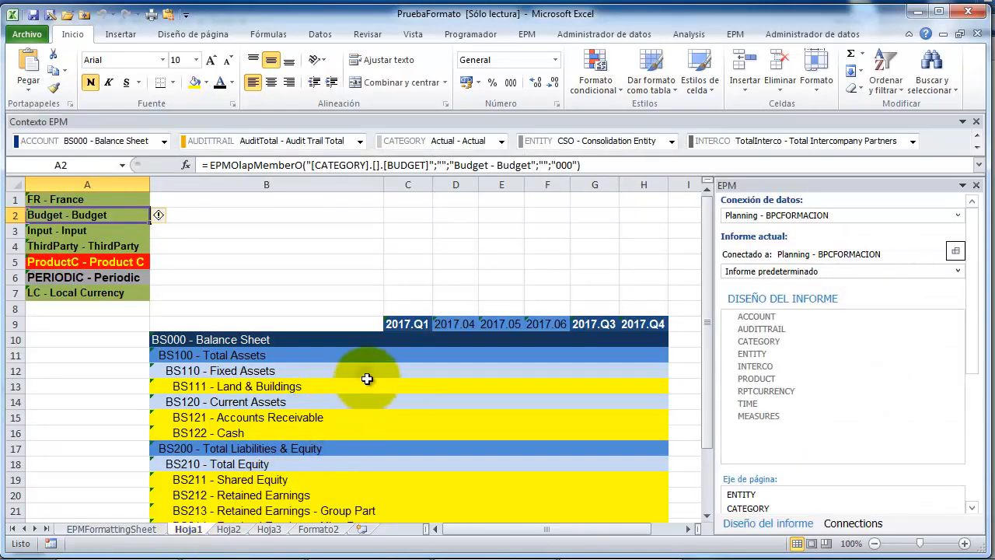
Step: In the report editor, add a blank component (Componente en blanco) to the TIME column dimension's selected members
left_click(366, 385)
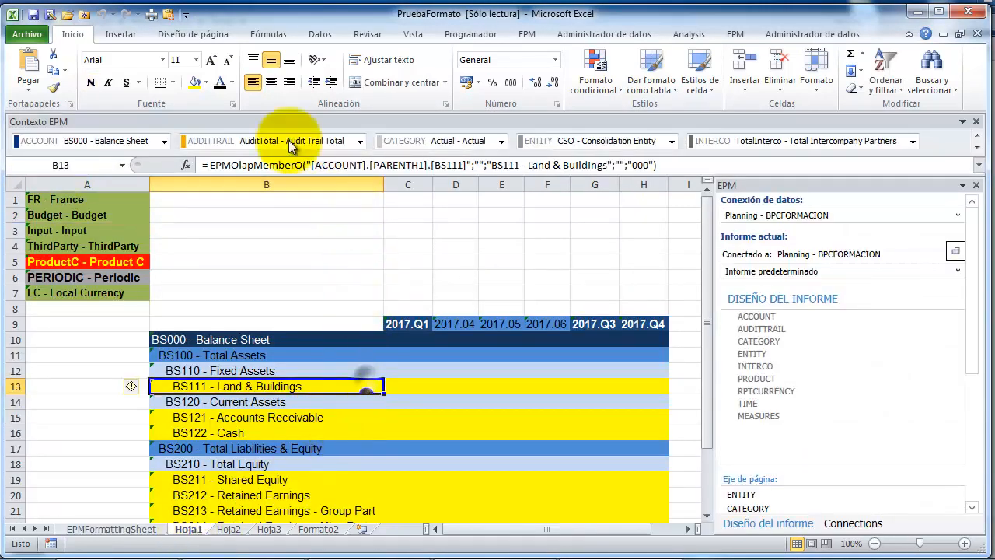
left_click(735, 34)
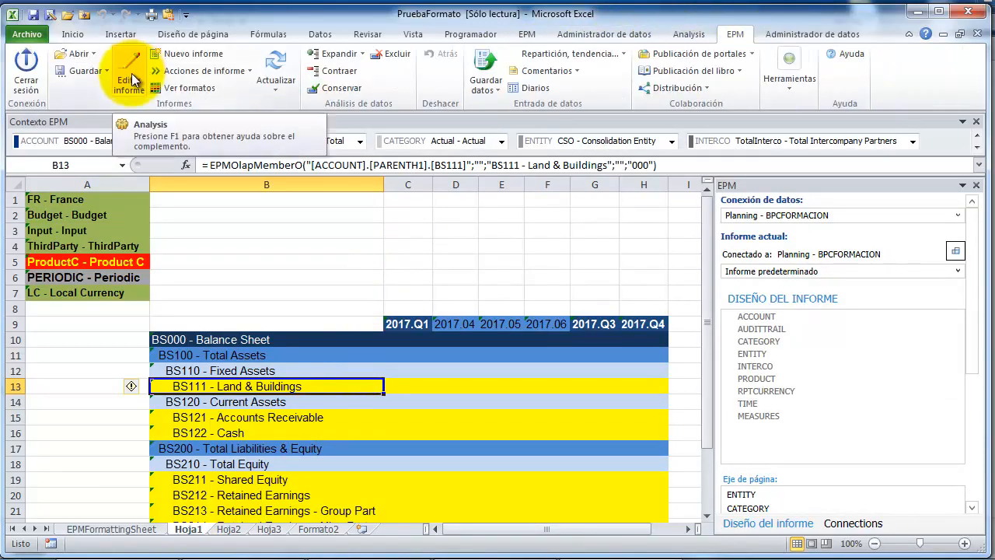
left_click(133, 78)
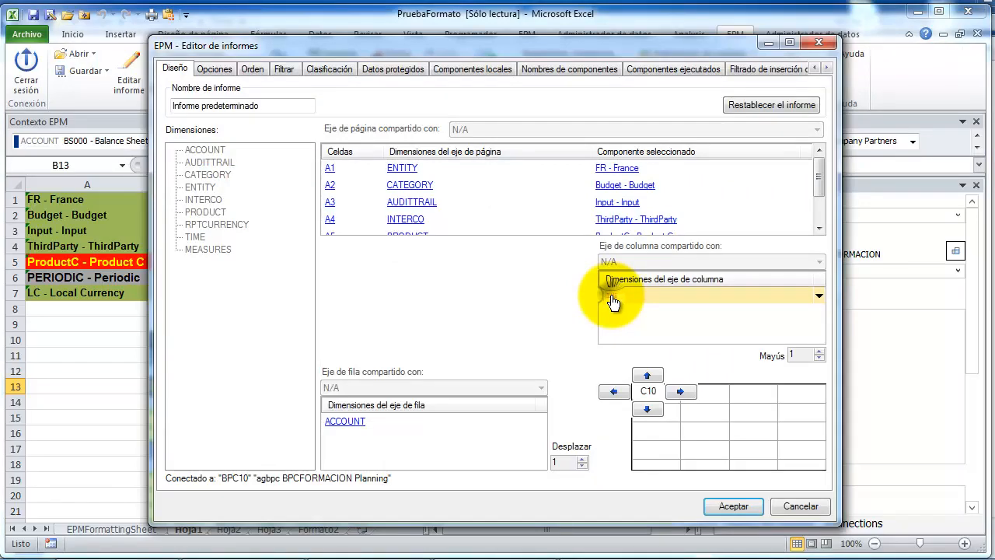
double_click(609, 297)
left_click(206, 395)
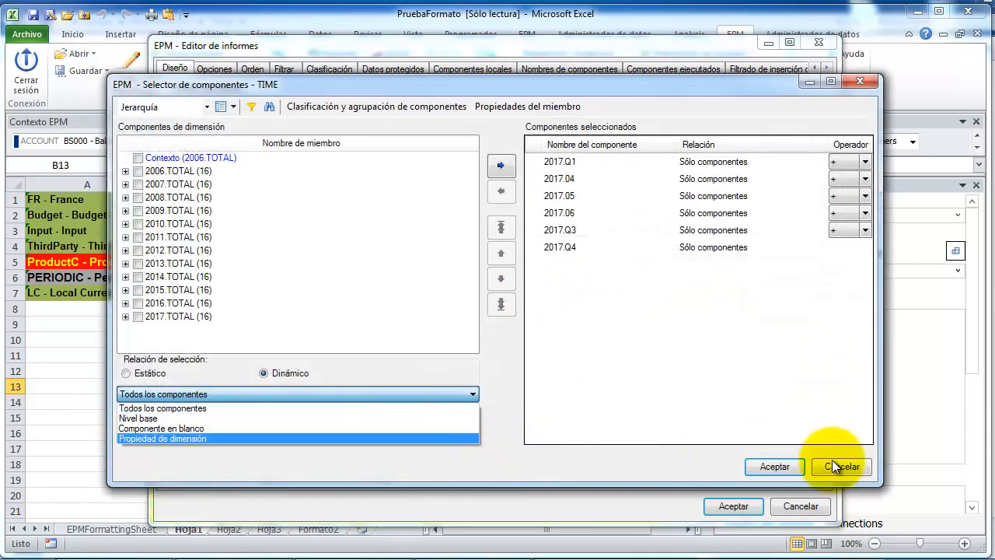
left_click(298, 426)
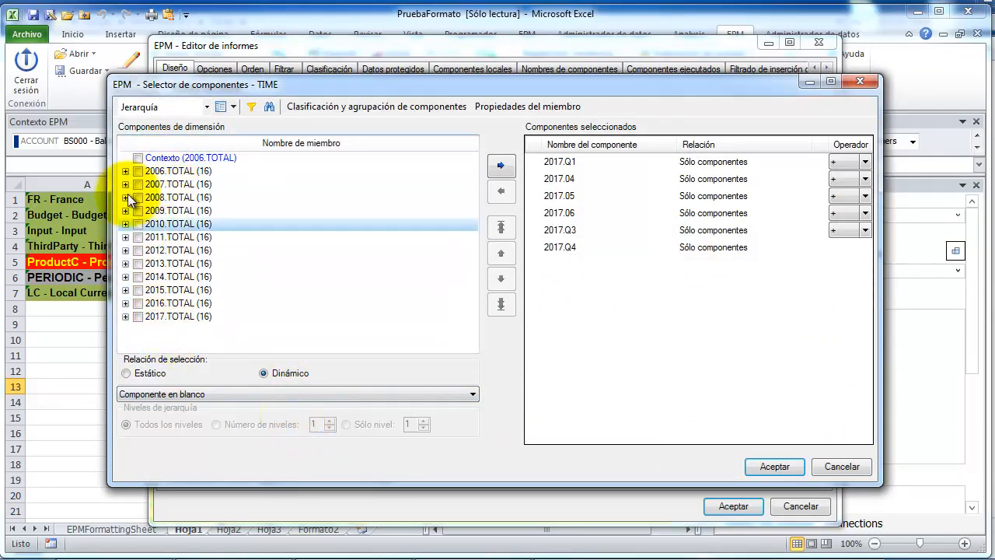
left_click(230, 394)
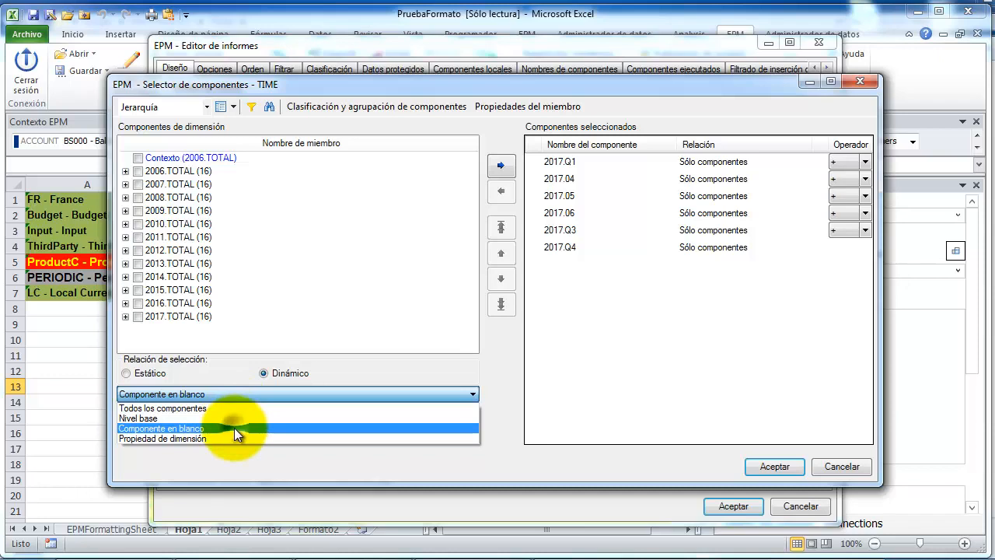
left_click(234, 428)
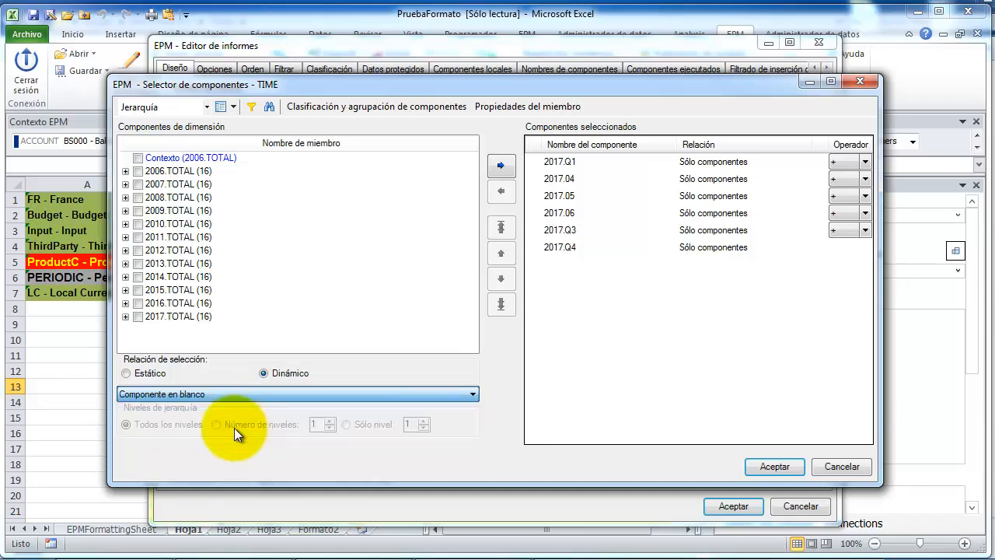
left_click(497, 167)
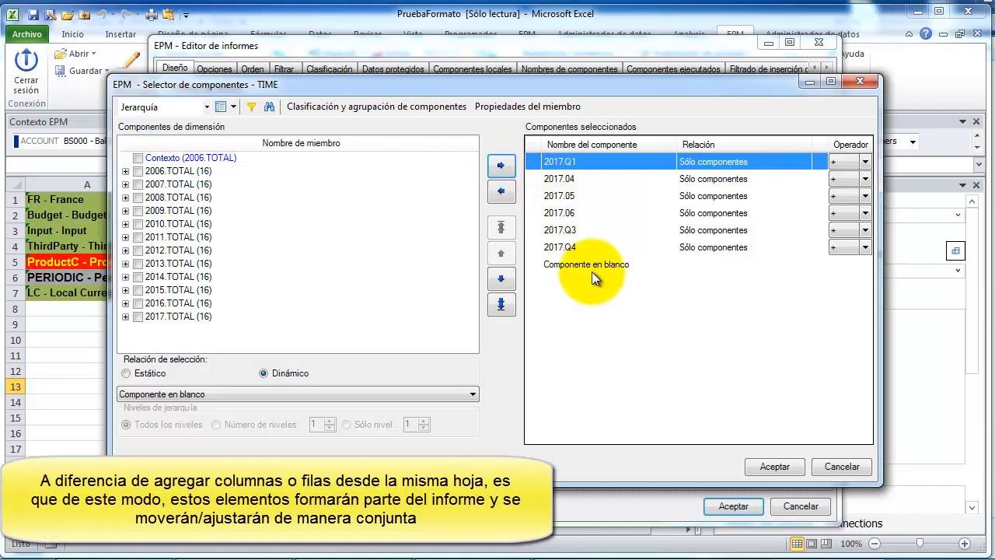
Step: Move the blank component up the selected members list to sit between 2017.Q1 and 2017.04
left_click(593, 266)
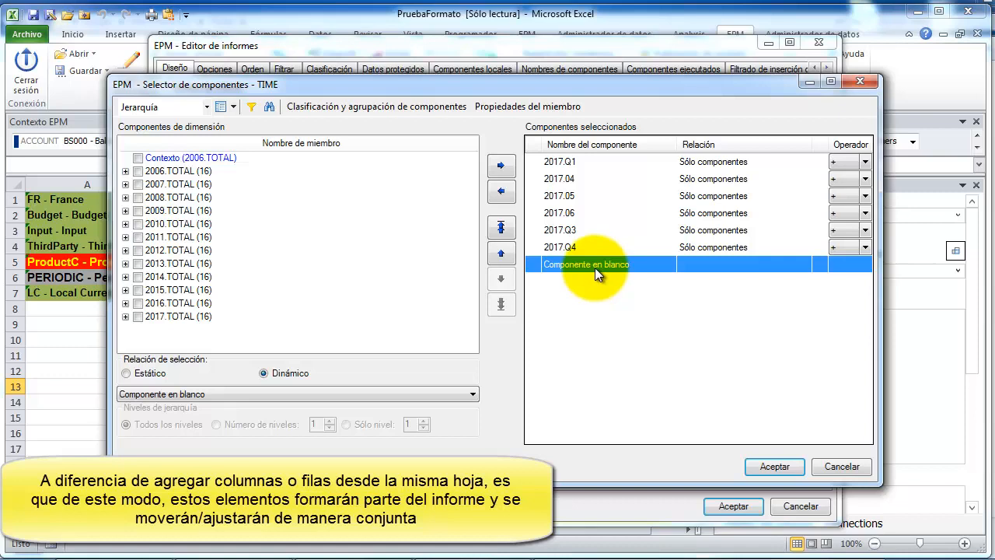
left_click(500, 252)
left_click(501, 253)
left_click(501, 253)
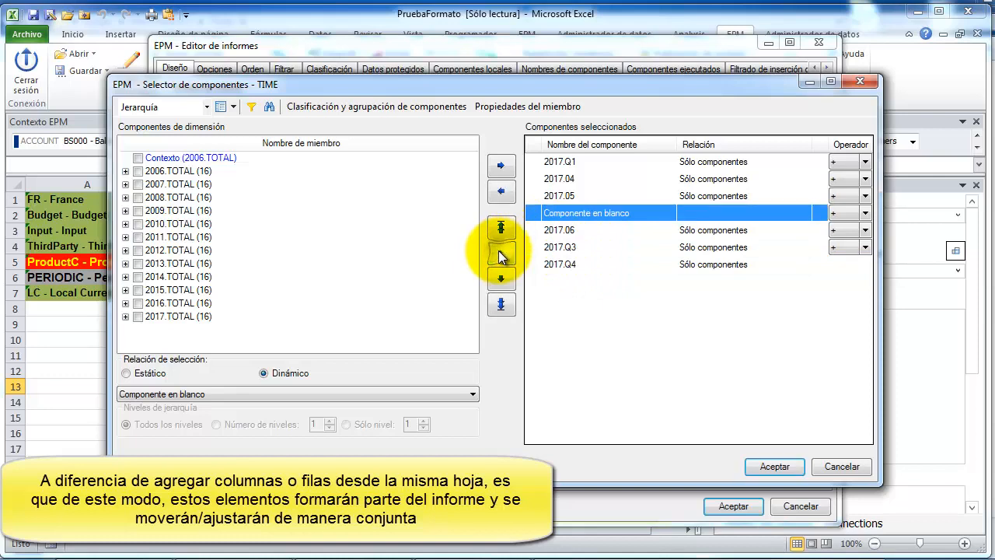
left_click(501, 254)
left_click(500, 254)
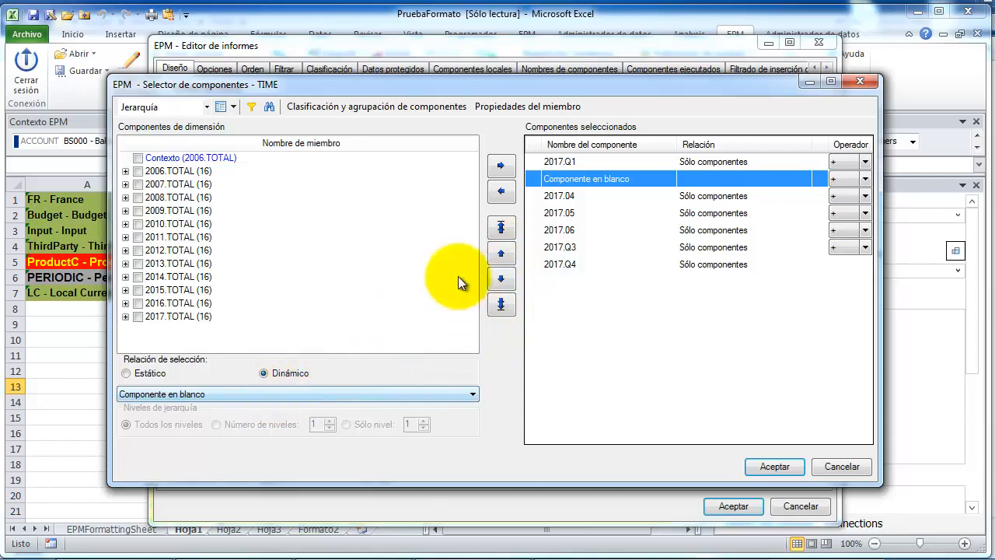
Step: Add a second blank component between 2017.06 and 2017.Q3, and accept the member selection and the report changes
left_click(500, 165)
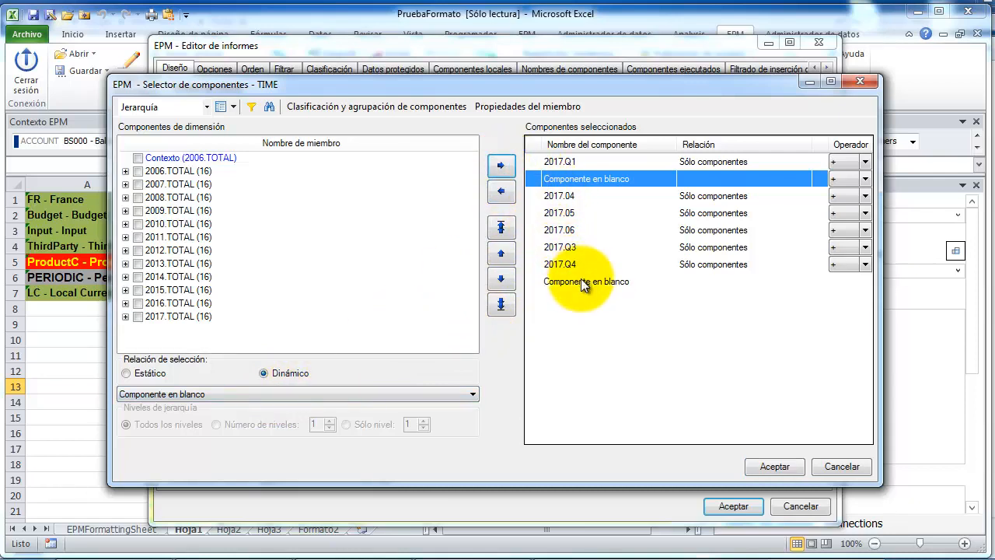
left_click(577, 281)
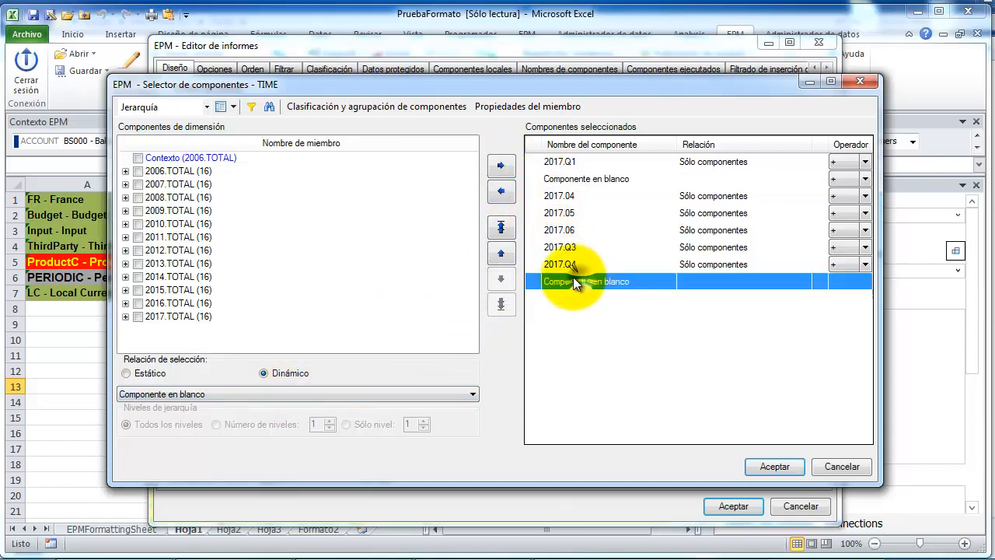
left_click(501, 255)
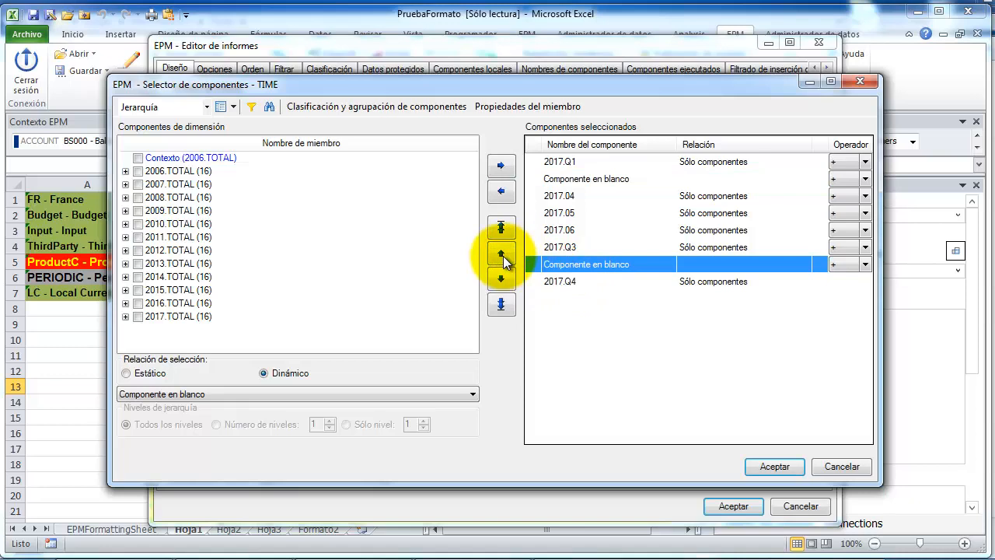
left_click(501, 255)
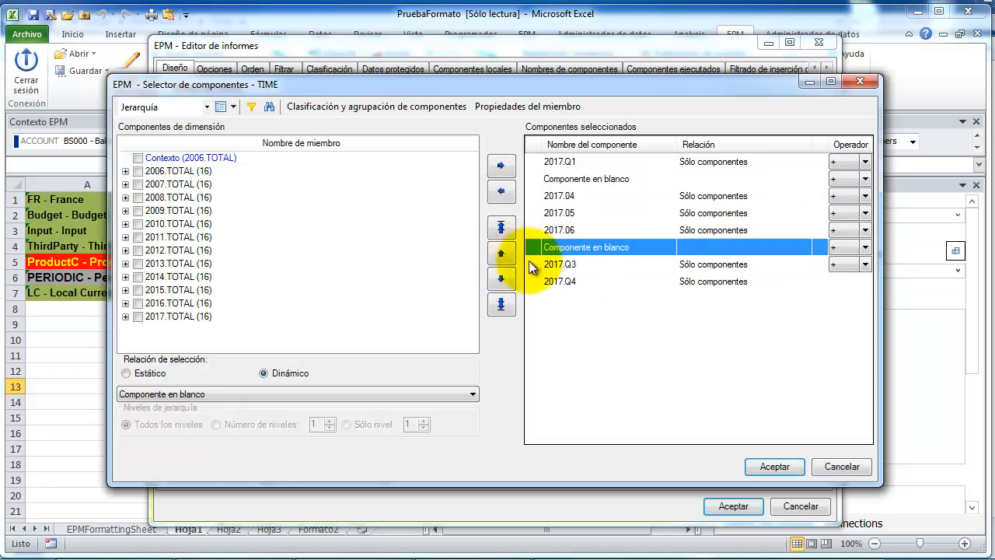
left_click(785, 468)
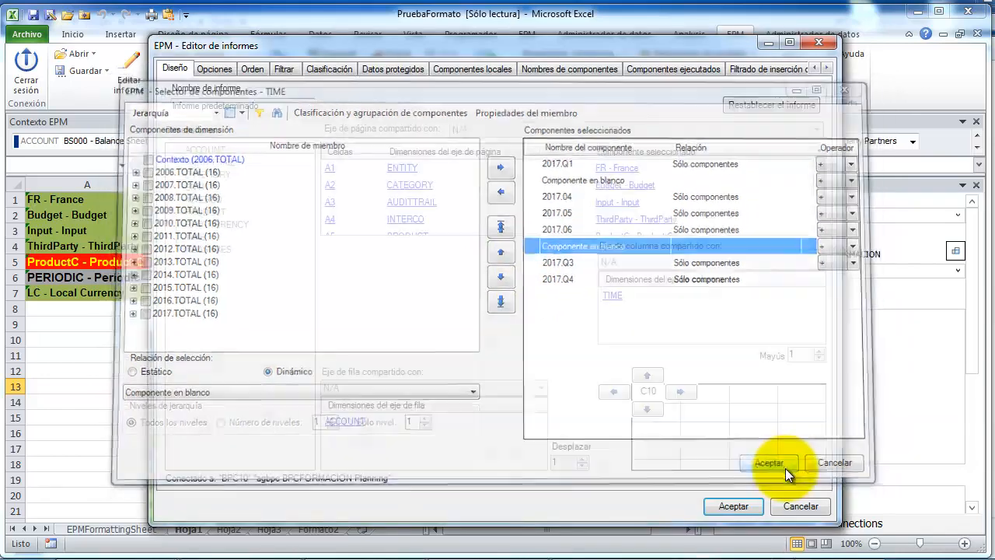
left_click(744, 506)
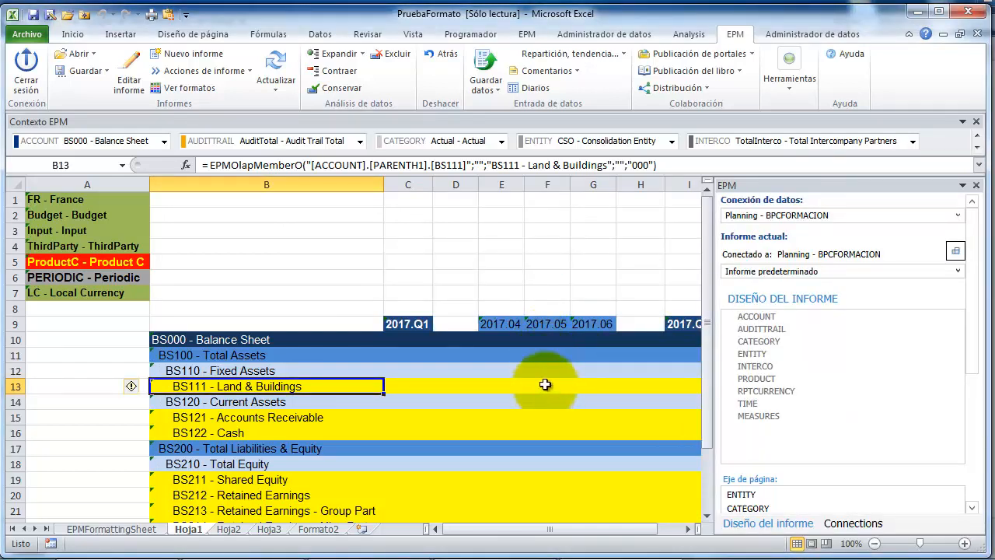
Step: Narrow the report's blank separator columns D and H on Hoja1 to slim gaps
left_click_drag(478, 185, 457, 193)
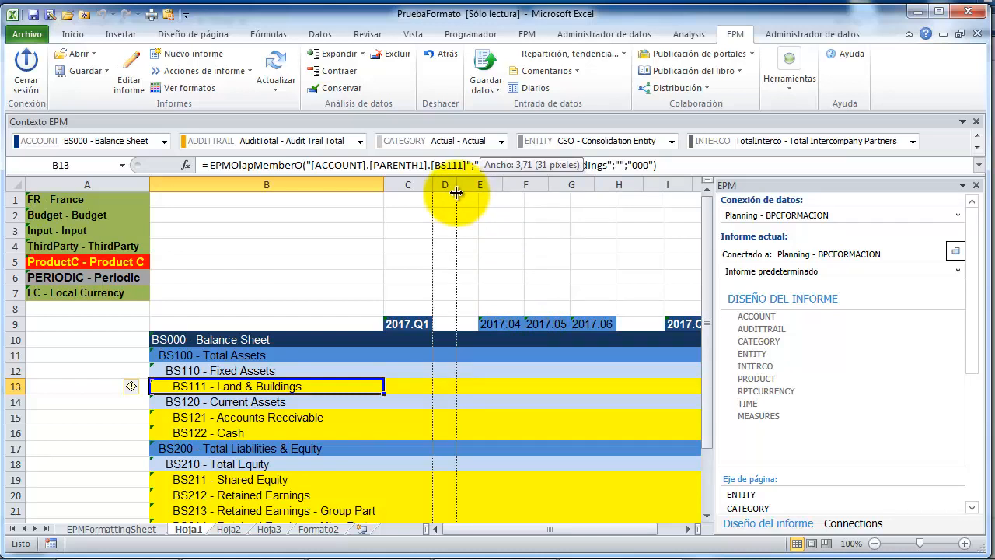
left_click_drag(456, 192, 449, 198)
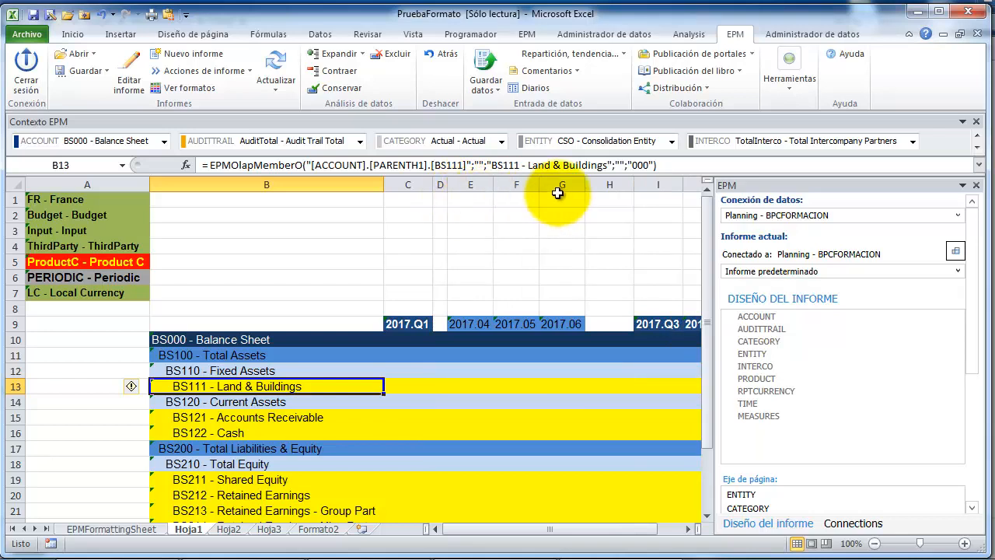
left_click_drag(634, 182, 595, 223)
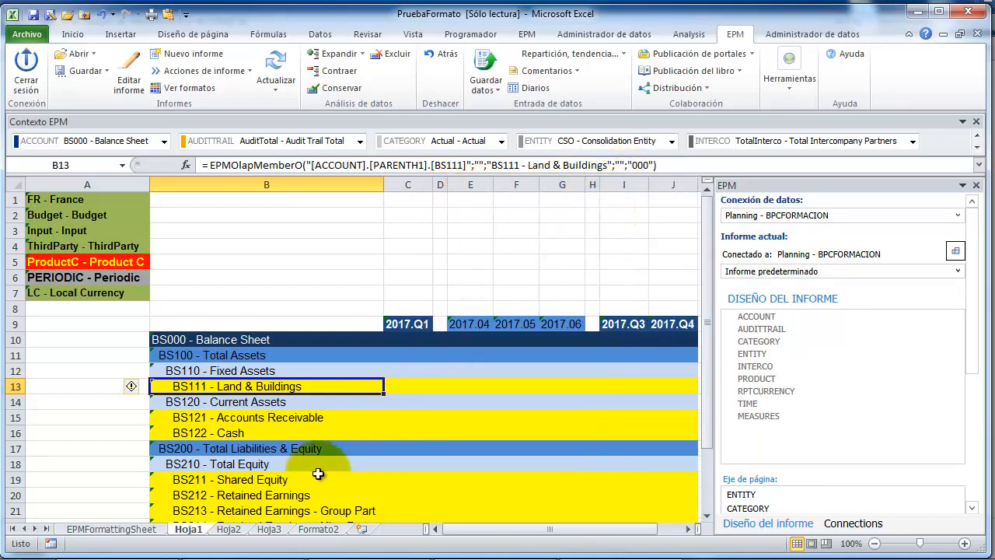
Step: On EPMFormattingSheet, examine the dimension component/property format section, including Fila's default formats for custom and calculated components
left_click(134, 528)
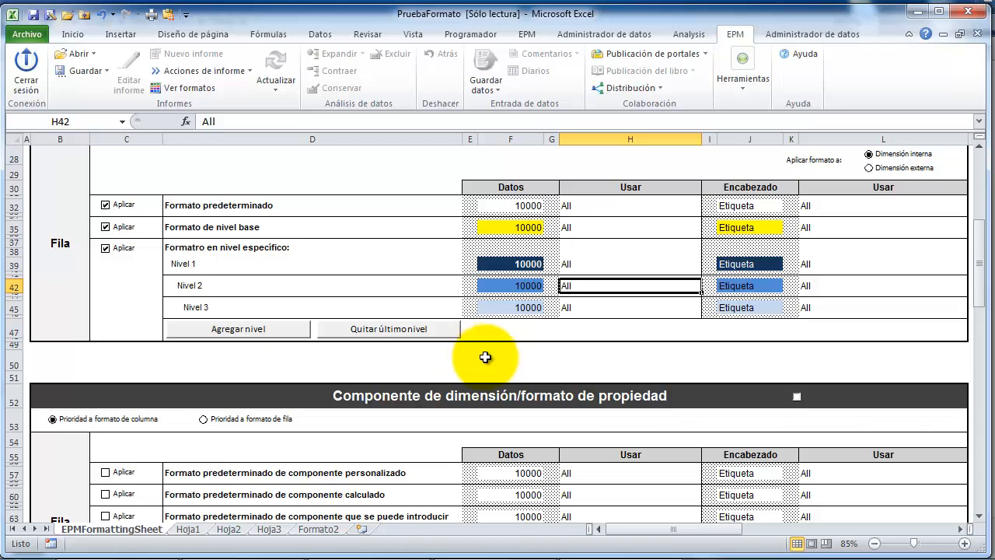
left_click(483, 357)
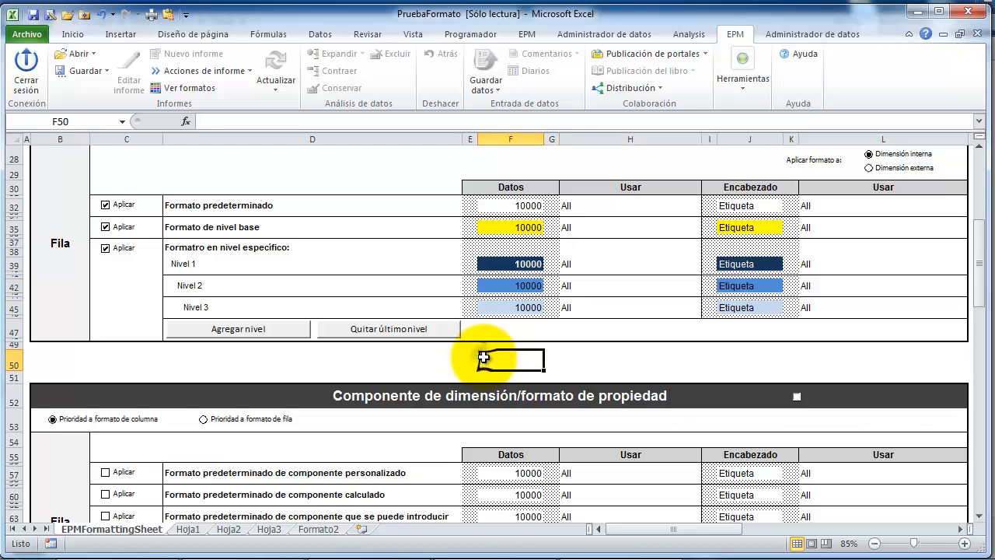
scroll(483, 357, "down", 2)
scroll(484, 357, "down", 2)
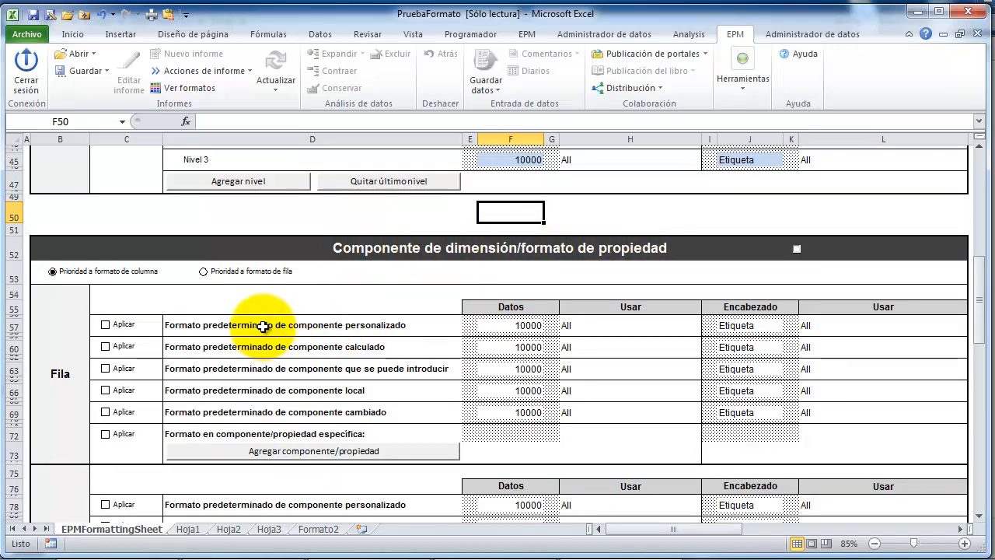
scroll(263, 326, "down", 2)
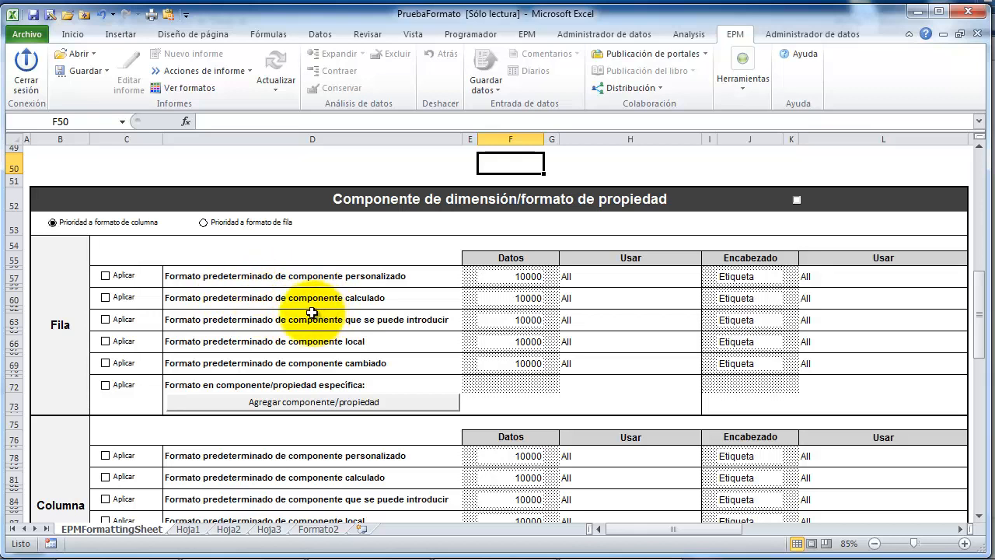
left_click(235, 275)
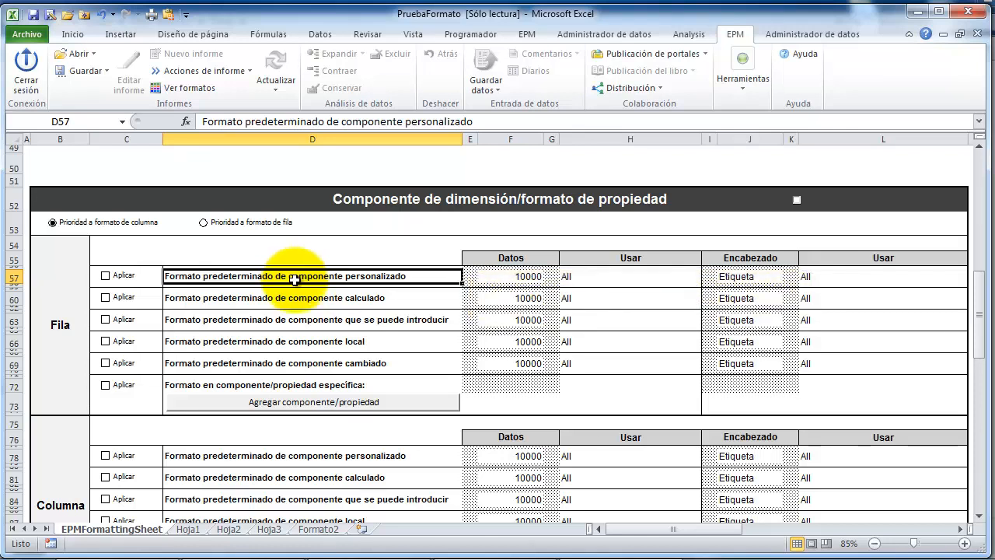
left_click(294, 298)
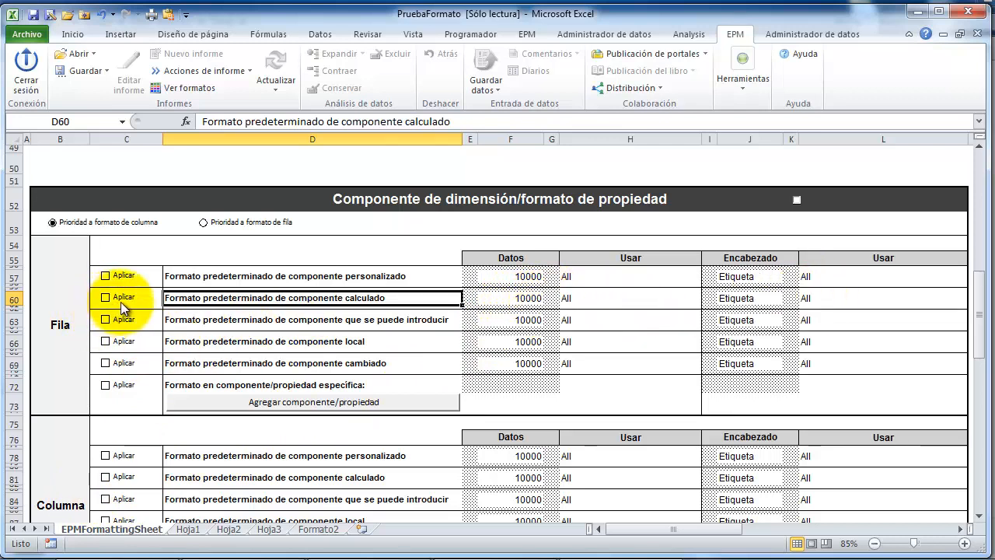
Step: Fill the Fila data format for enterable components (componente que se puede introducir) with light orange and enable applying it
left_click(199, 317)
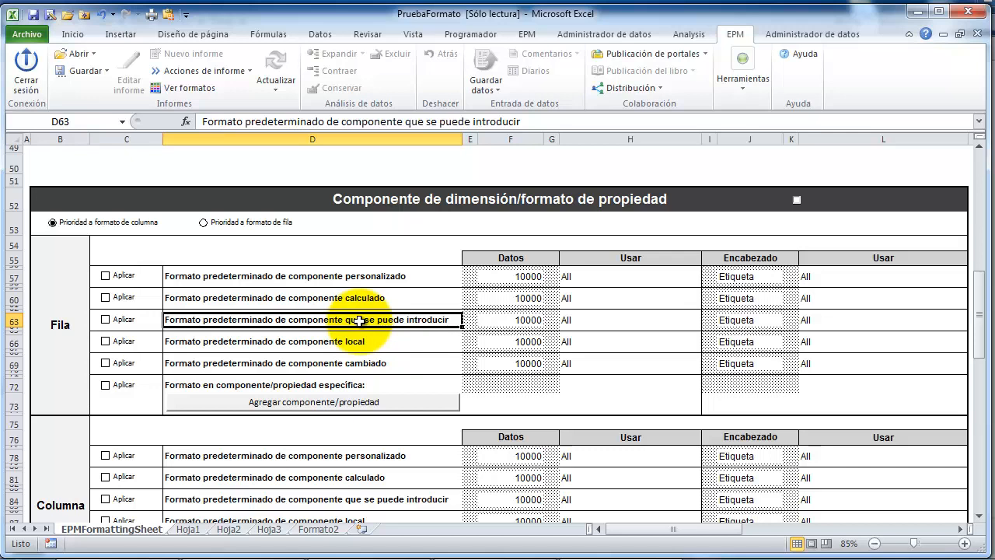
right_click(510, 320)
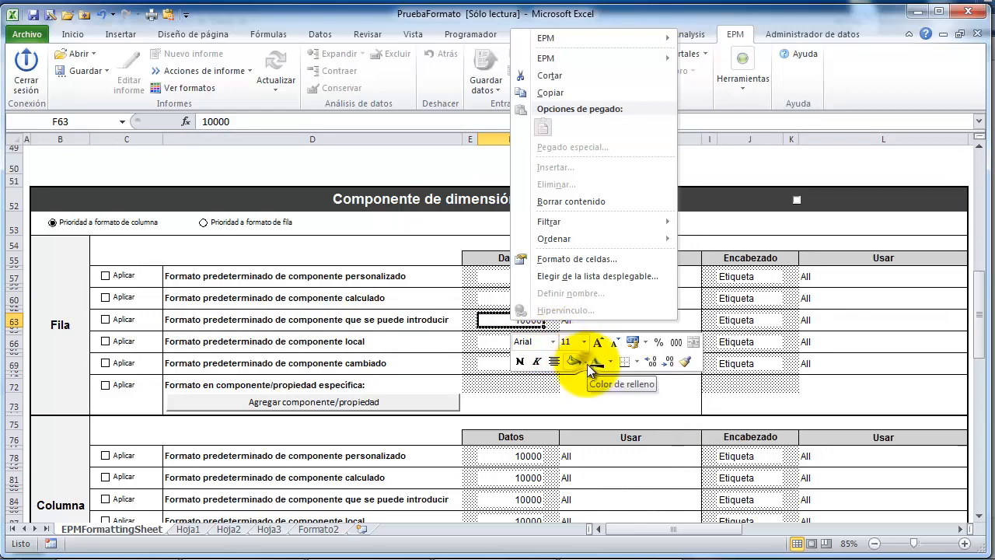
left_click(586, 362)
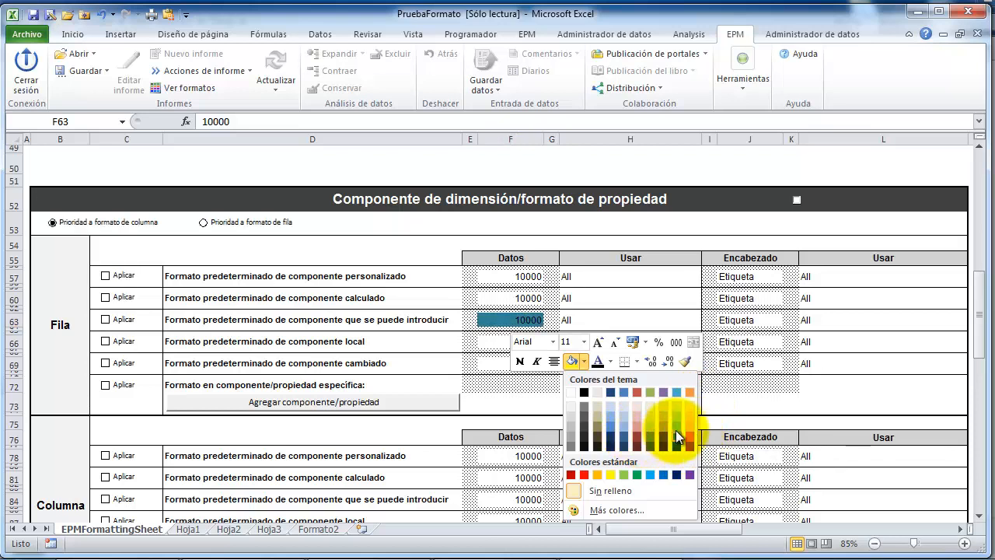
left_click(687, 428)
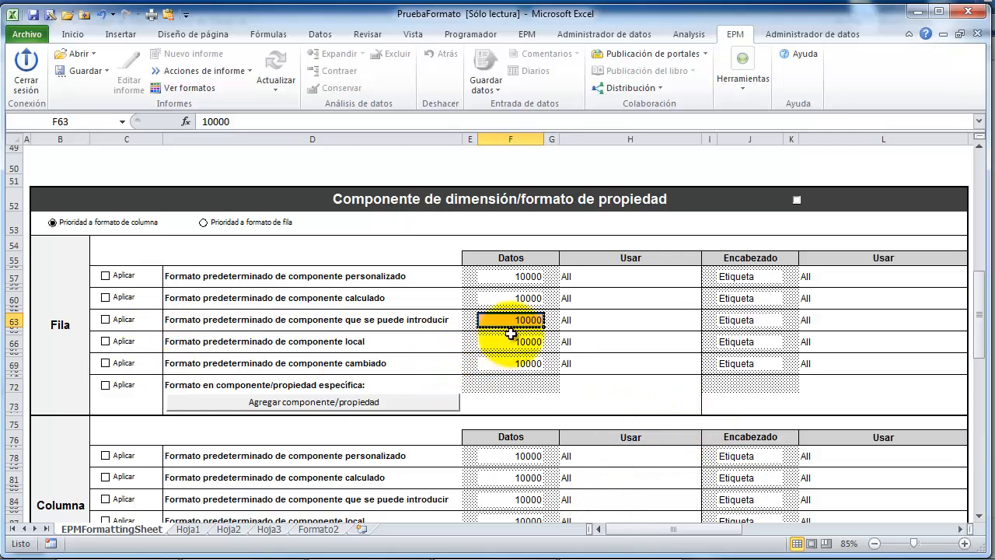
left_click(105, 319)
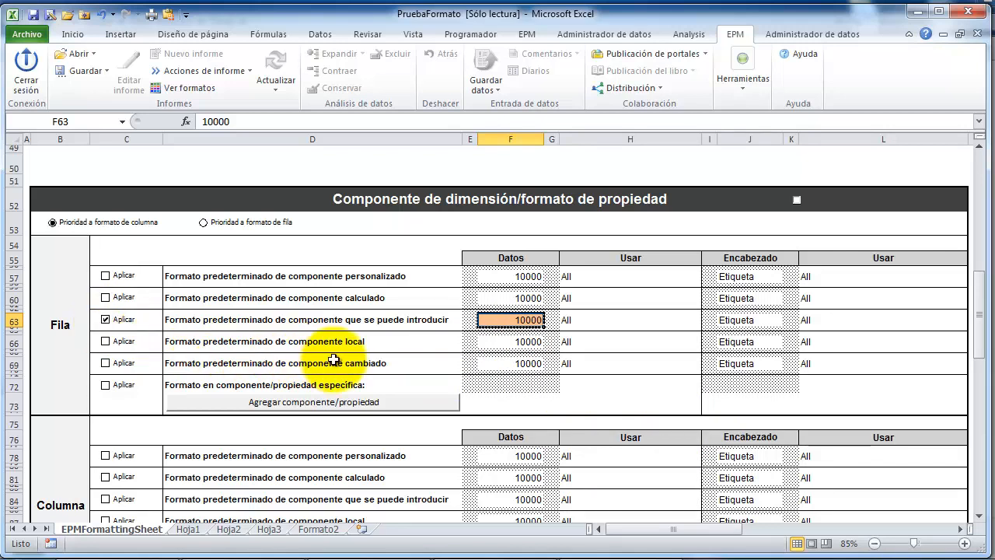
Step: Fill the Fila data format for changed components (componente cambiado) with standard light green and enable applying it
left_click(229, 346)
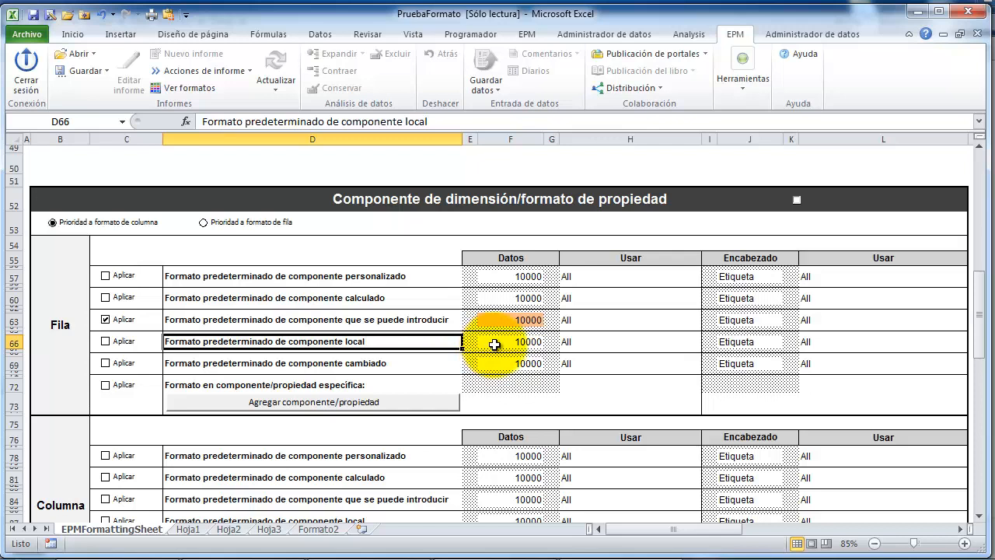
left_click(233, 366)
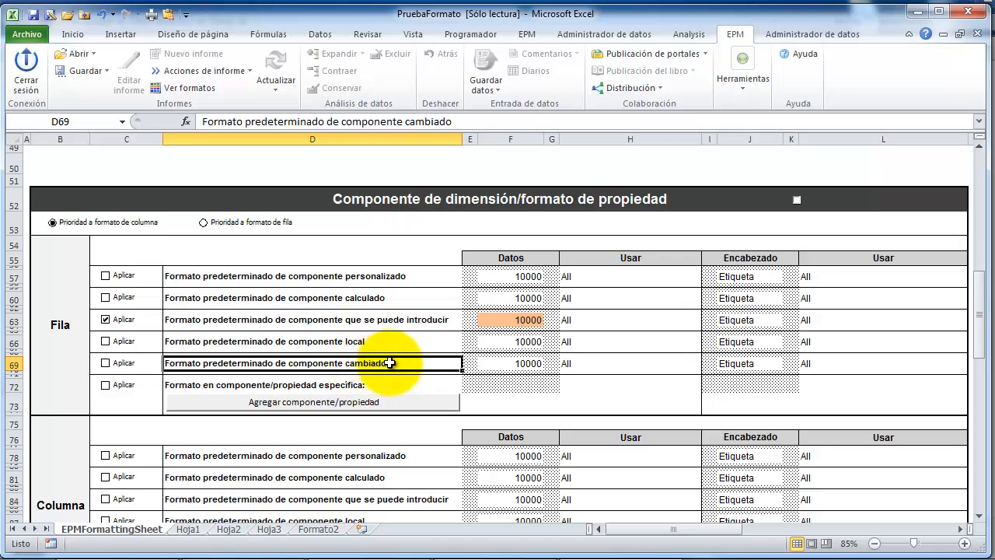
right_click(512, 363)
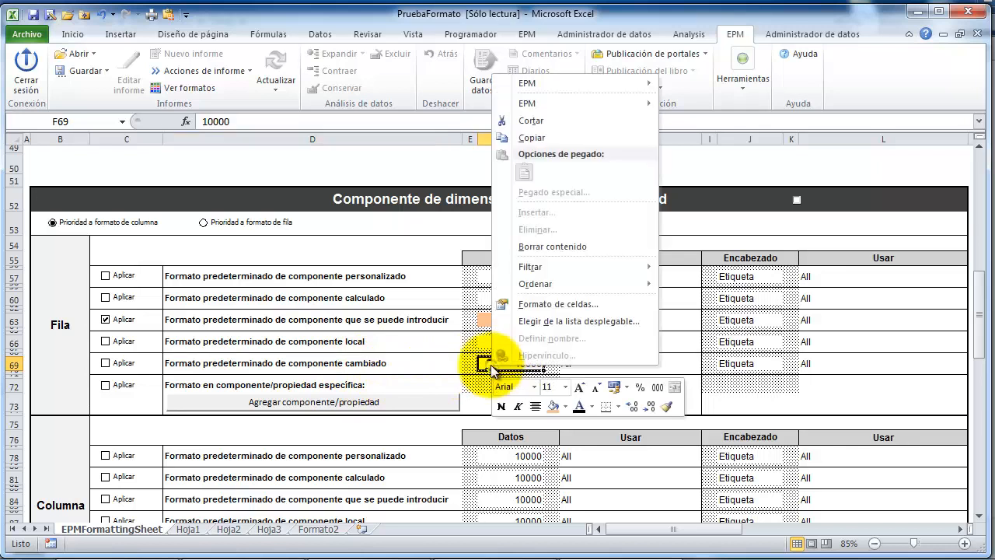
left_click(568, 406)
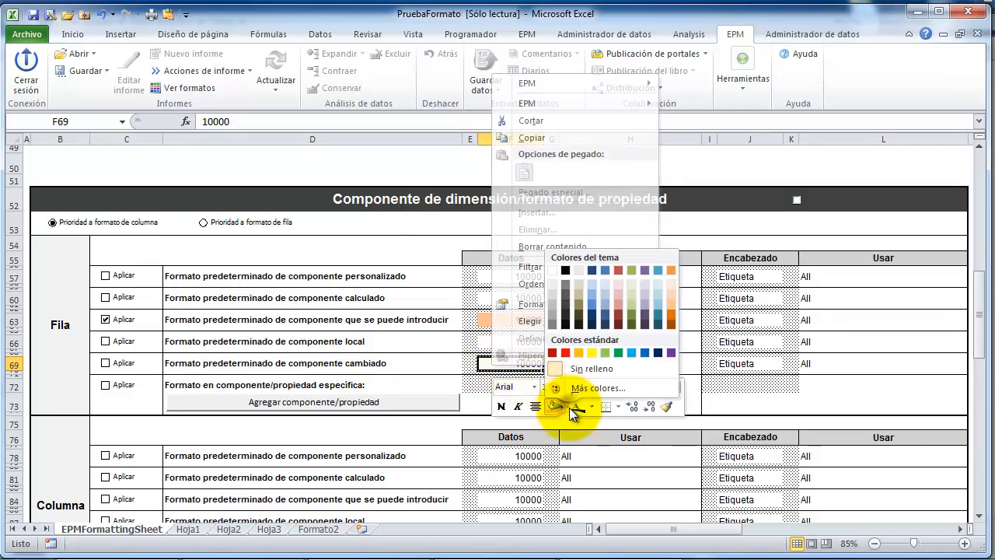
left_click(606, 355)
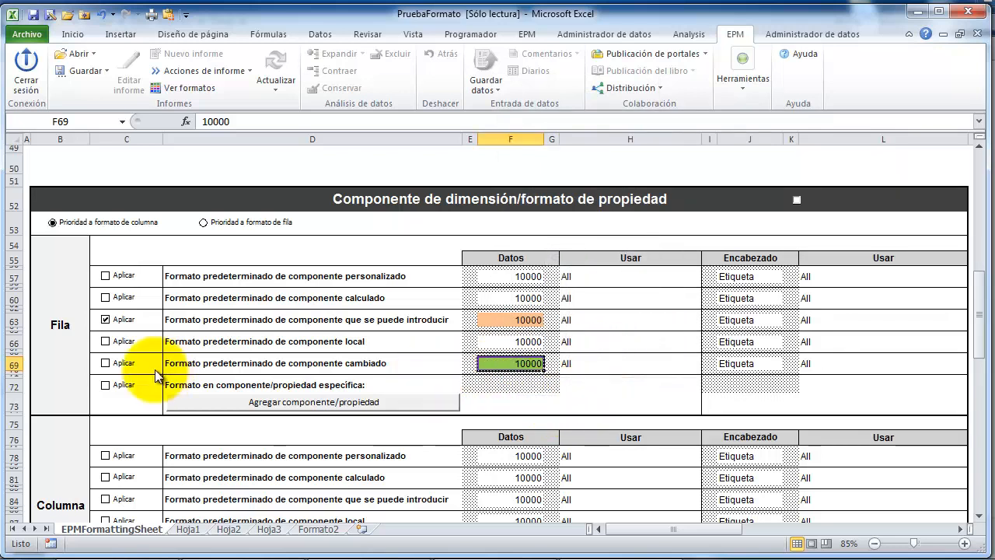
left_click(105, 362)
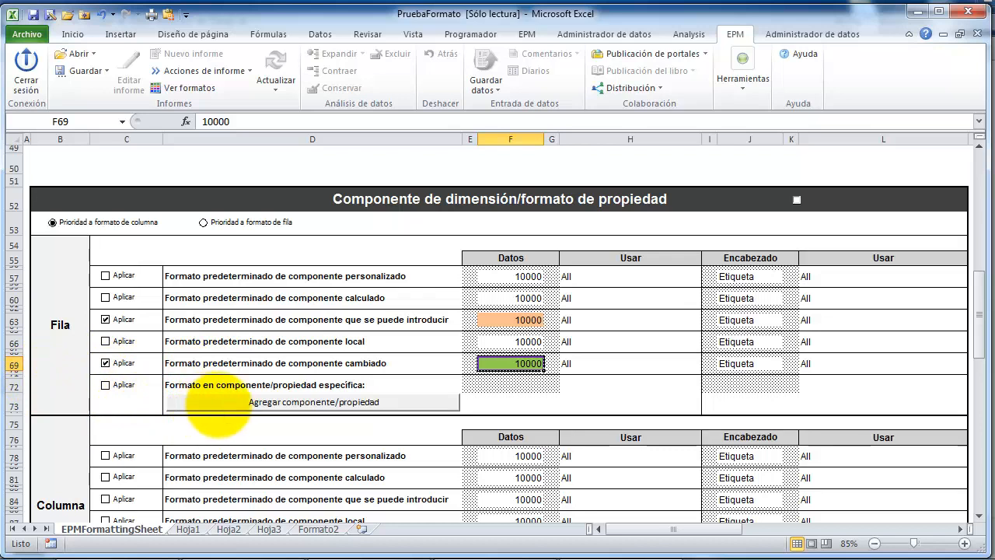
Step: Add the ACCOUNT member Cash, under Balance Sheet > Total Assets > Current Assets, as a specific component format in the Fila section
left_click(241, 406)
left_click(246, 405)
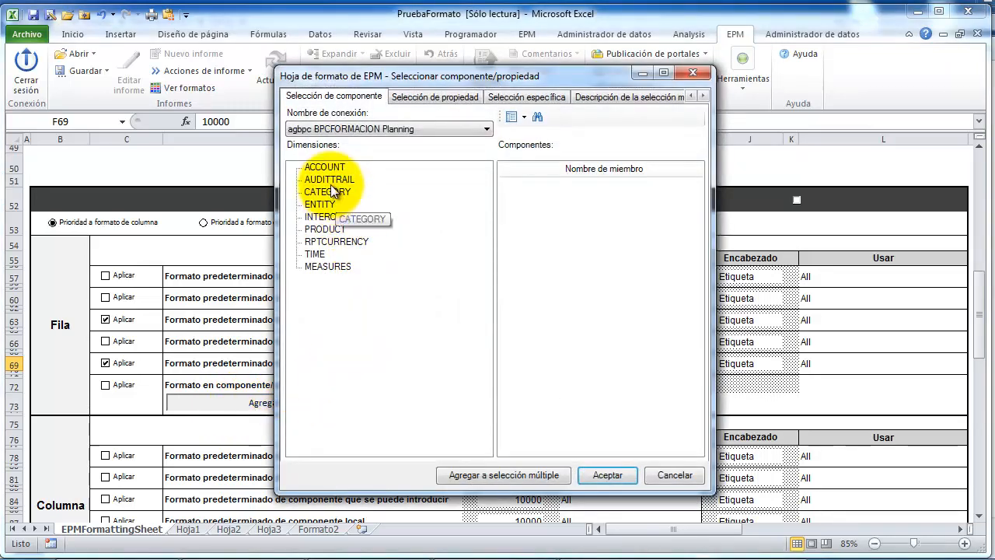
left_click(316, 207)
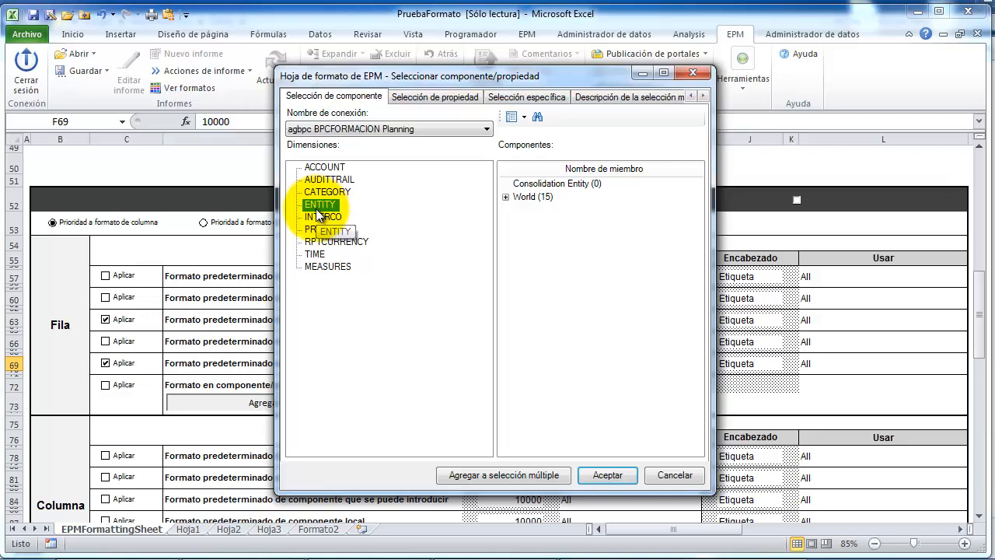
left_click(506, 198)
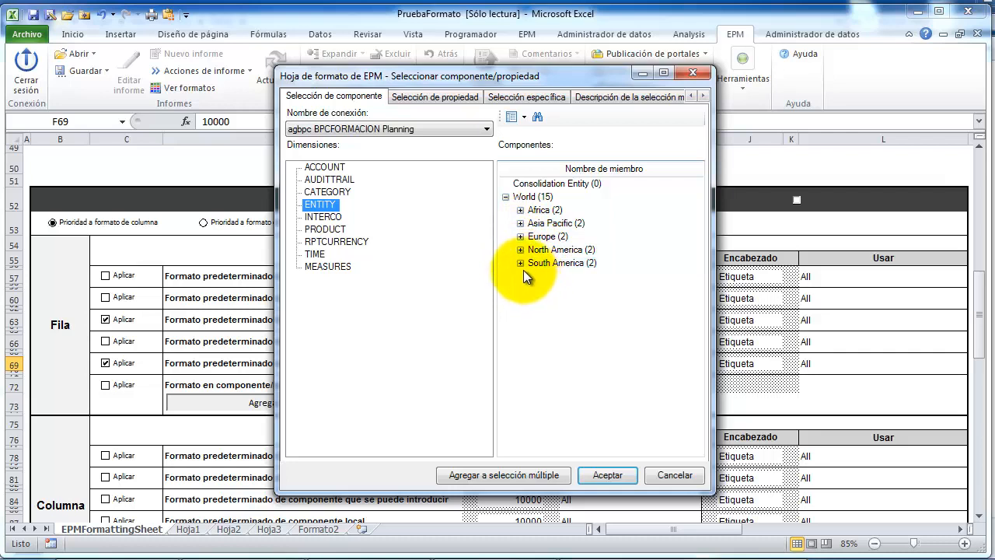
left_click(325, 170)
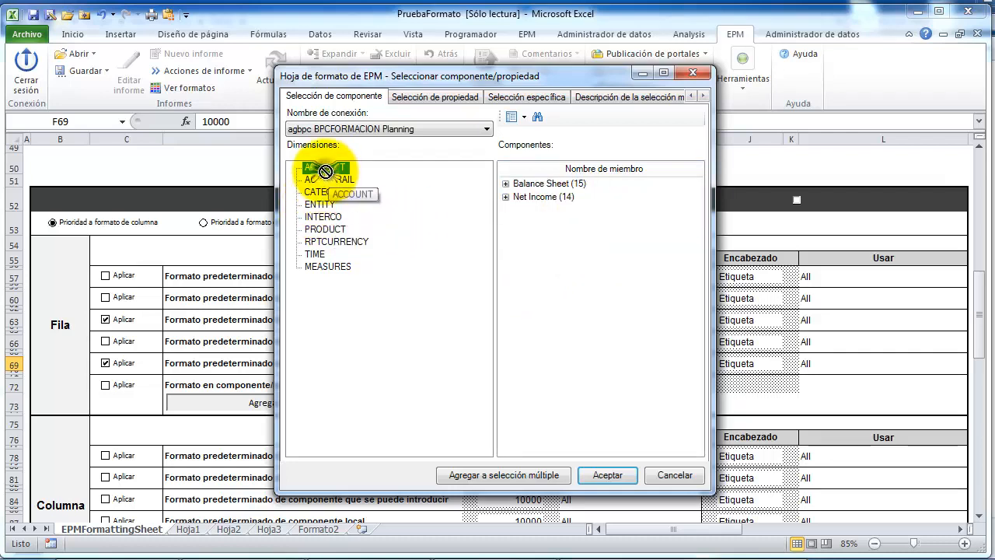
left_click(505, 184)
left_click(519, 198)
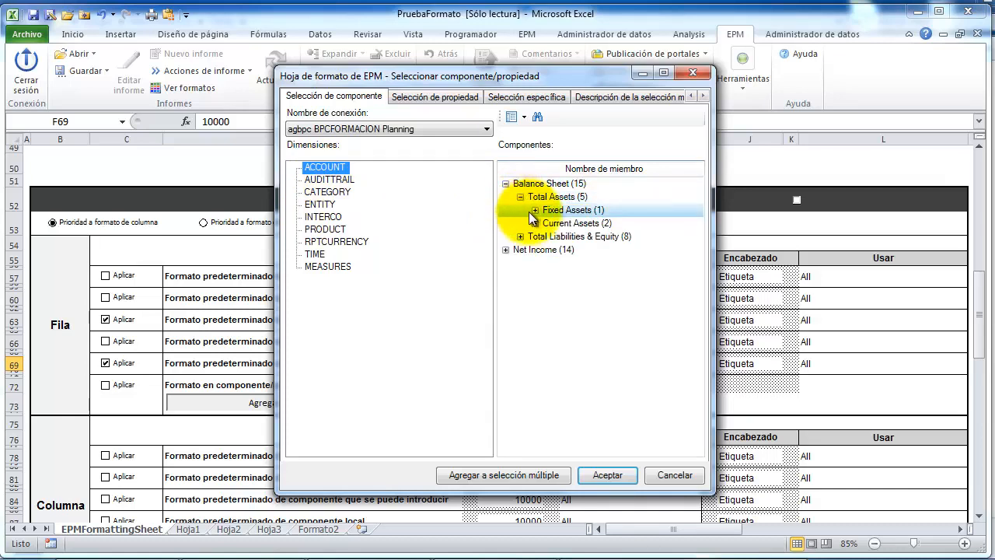
left_click(535, 210)
left_click(535, 237)
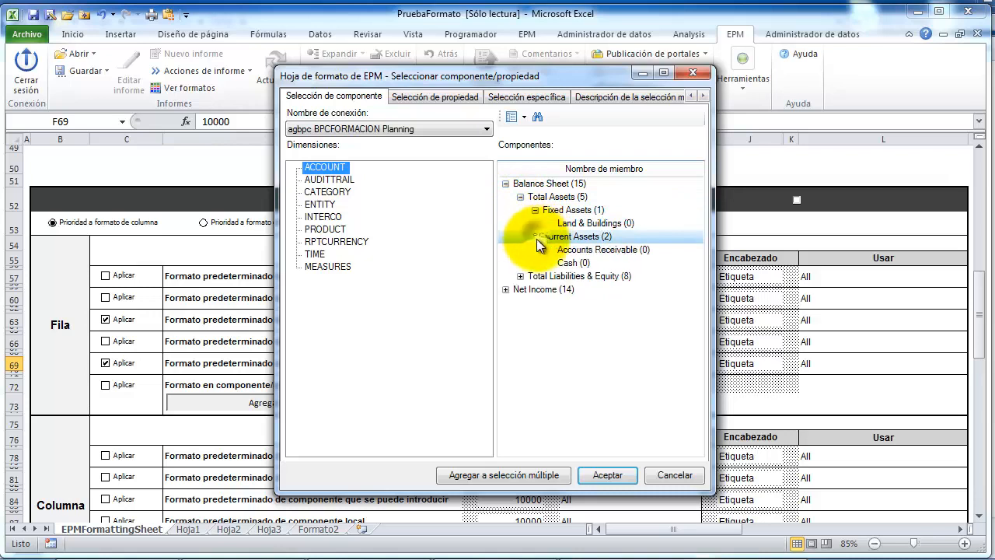
left_click(571, 264)
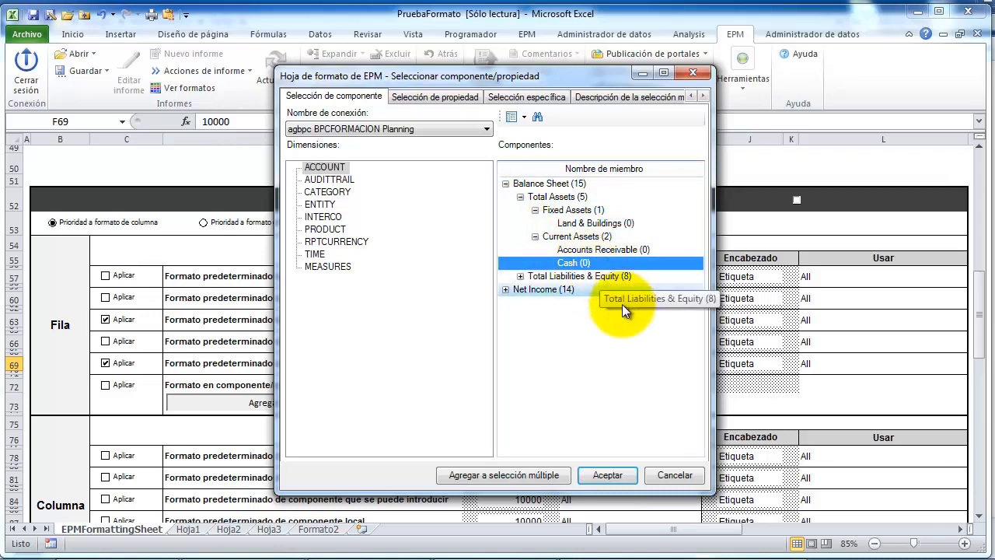
left_click(601, 476)
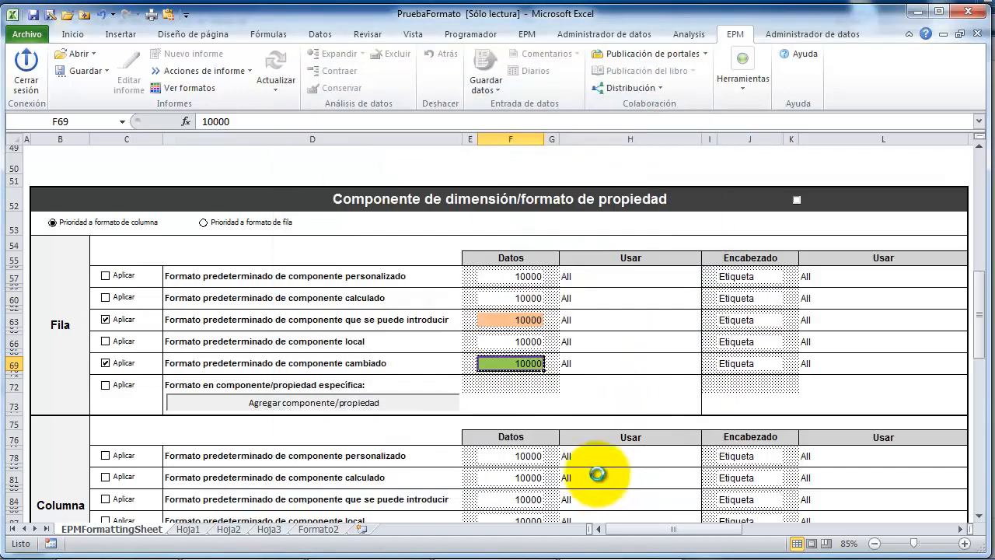
Step: Format the Cash component's data sample in bold red font and enable applying the Fila specific component/property formats
left_click(535, 402)
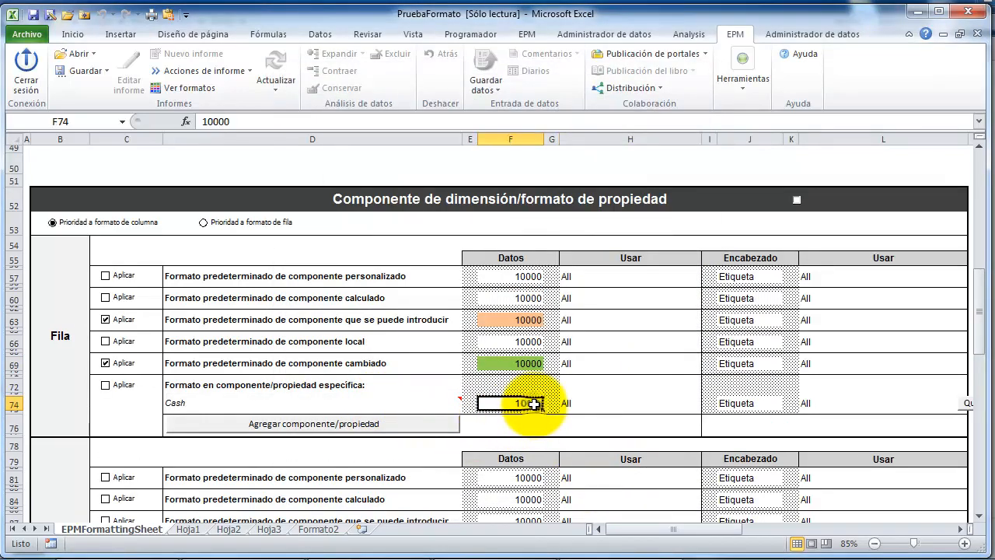
right_click(524, 402)
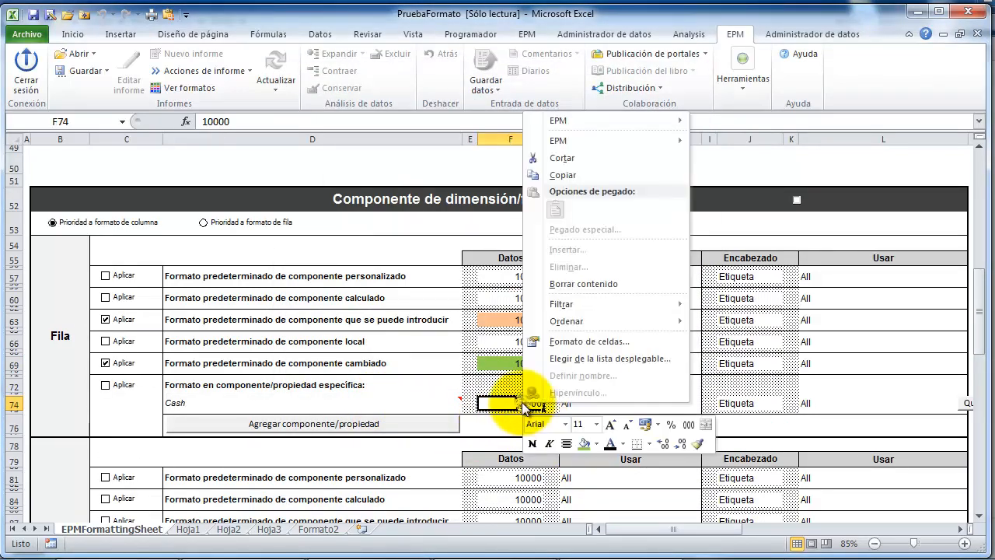
left_click(623, 443)
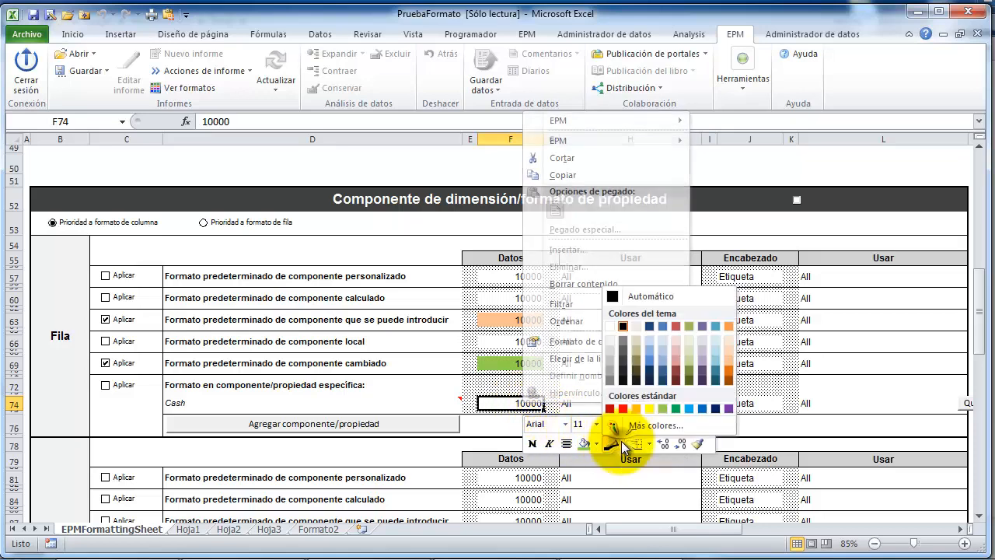
left_click(624, 409)
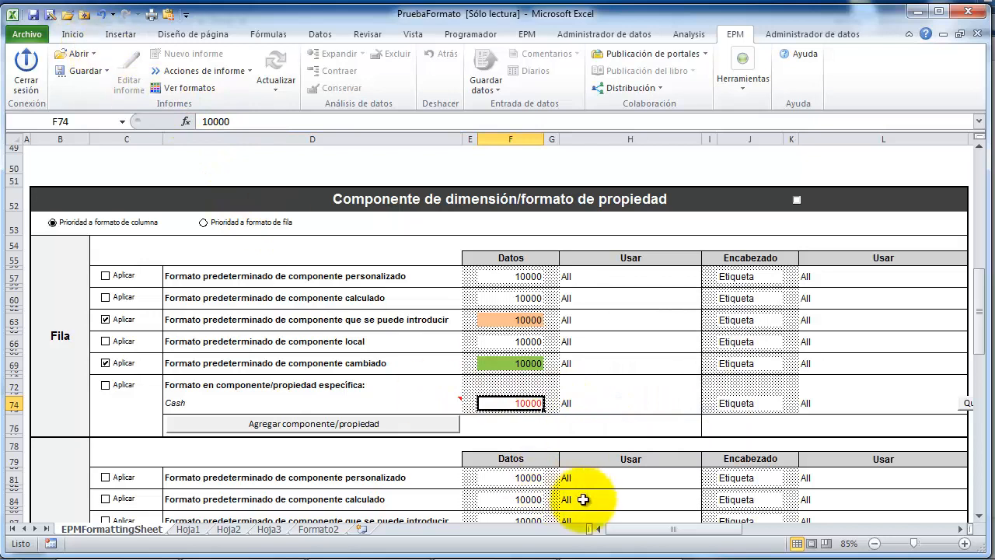
right_click(533, 402)
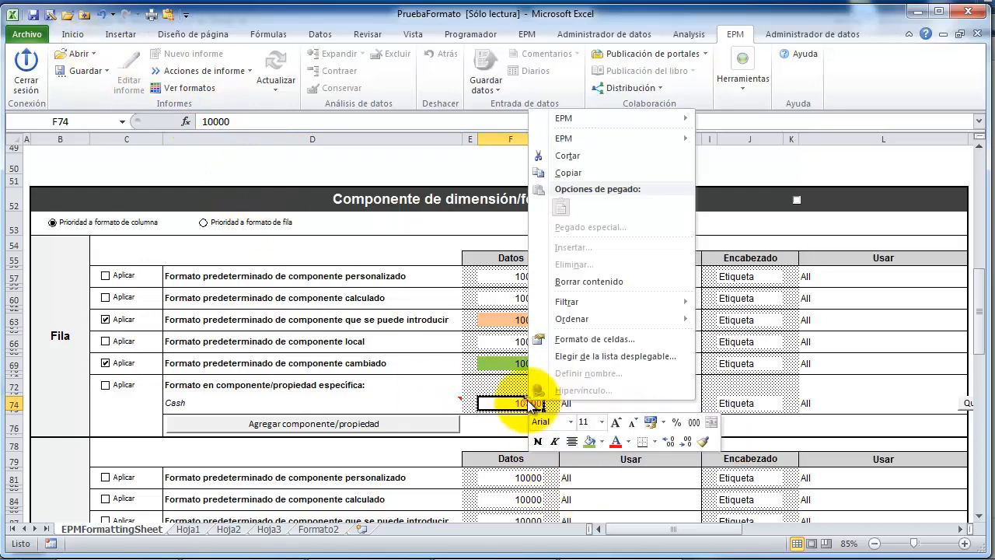
left_click(538, 441)
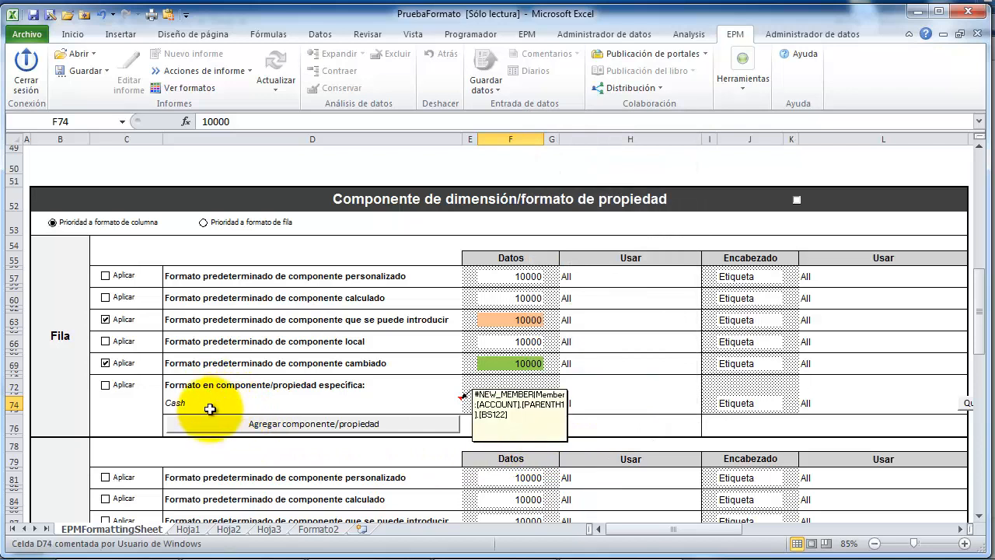
left_click(106, 389)
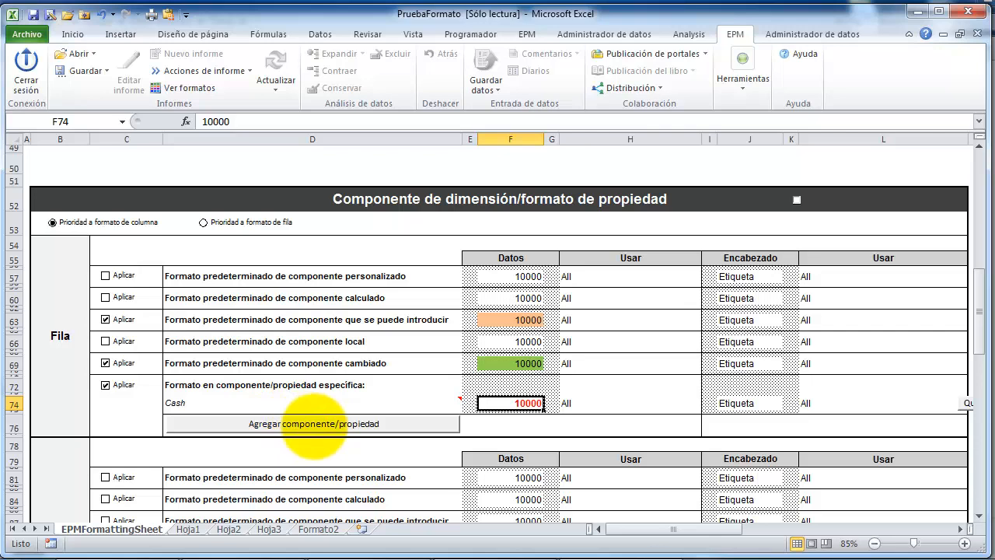
Step: Examine the property-selection and specific-selection options for adding another Fila component/property format, closing the dialog without adding one
left_click(316, 428)
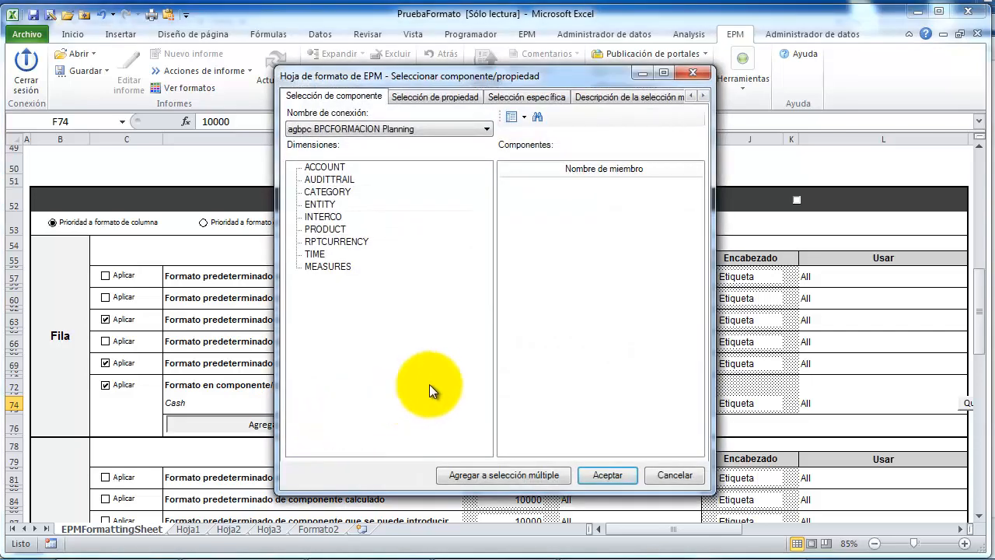
left_click(452, 99)
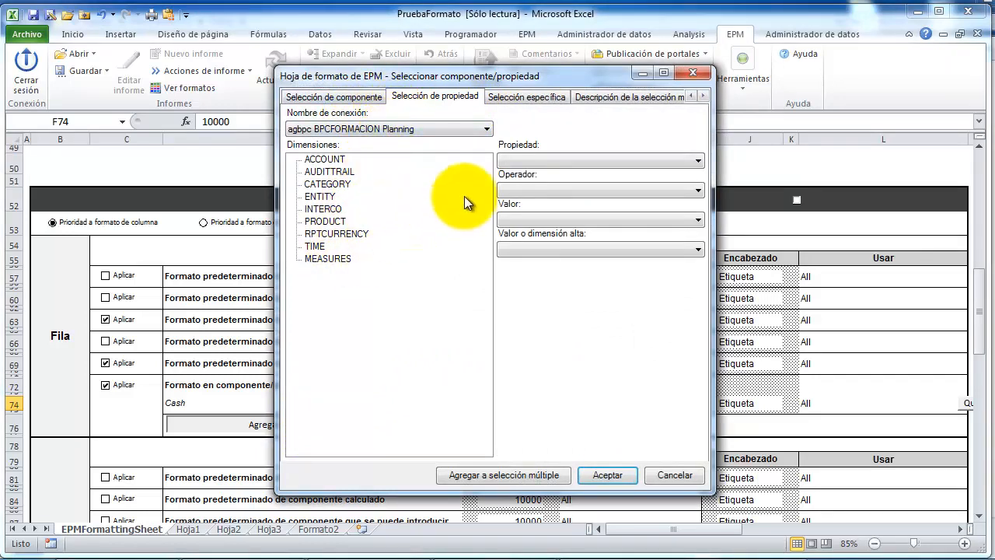
left_click(523, 97)
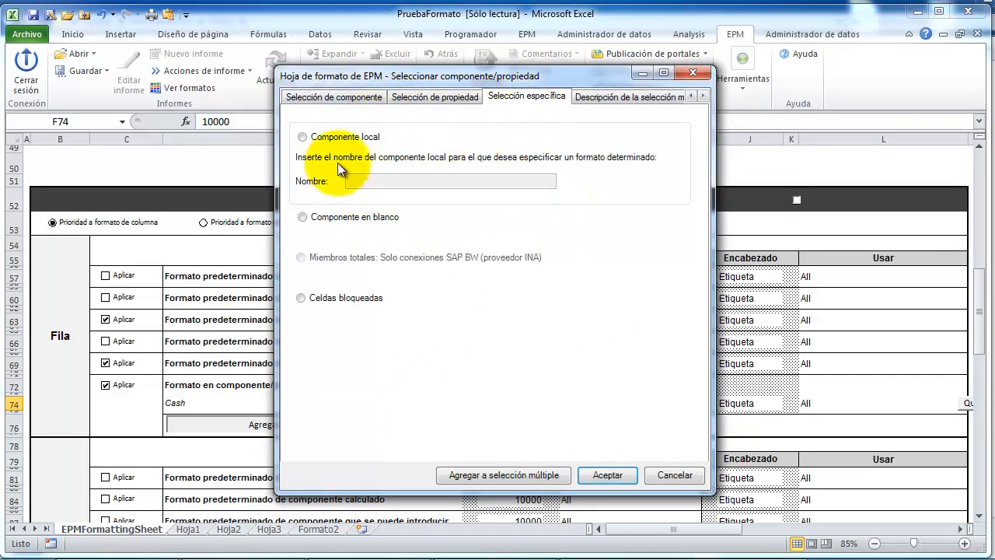
left_click(675, 476)
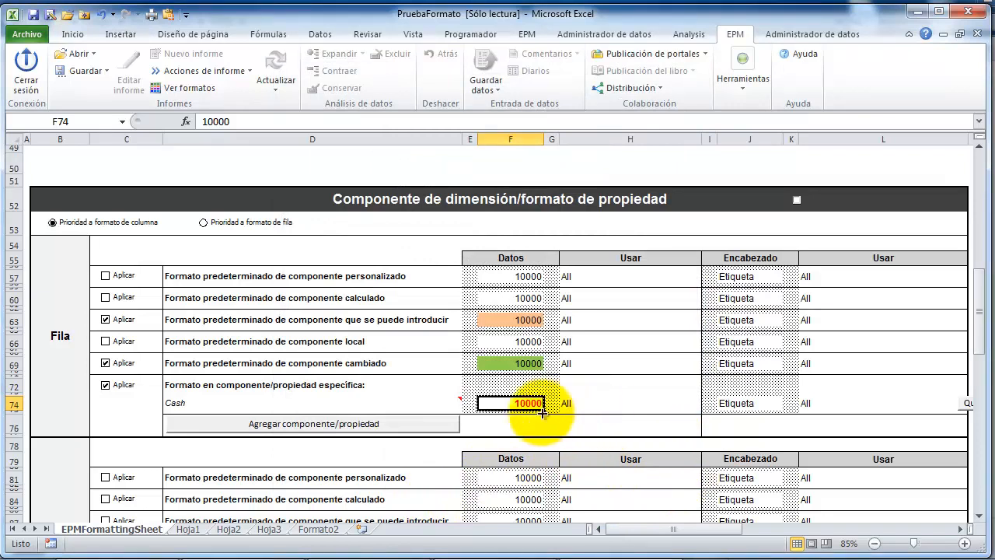
Step: Examine the Columna component formats and the column-versus-row format priority options in the dimension component/property section
mouse_move(435, 400)
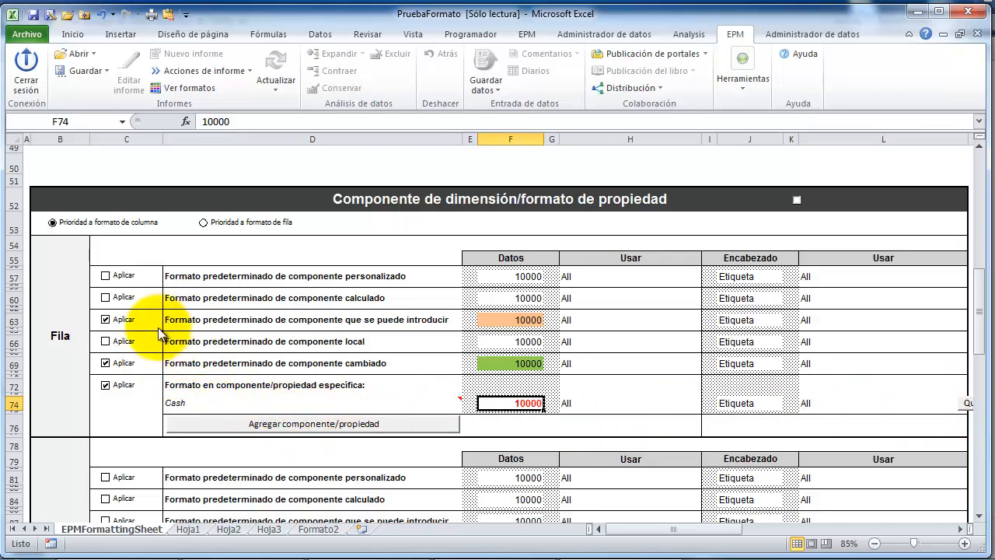
scroll(166, 451, "down", 2)
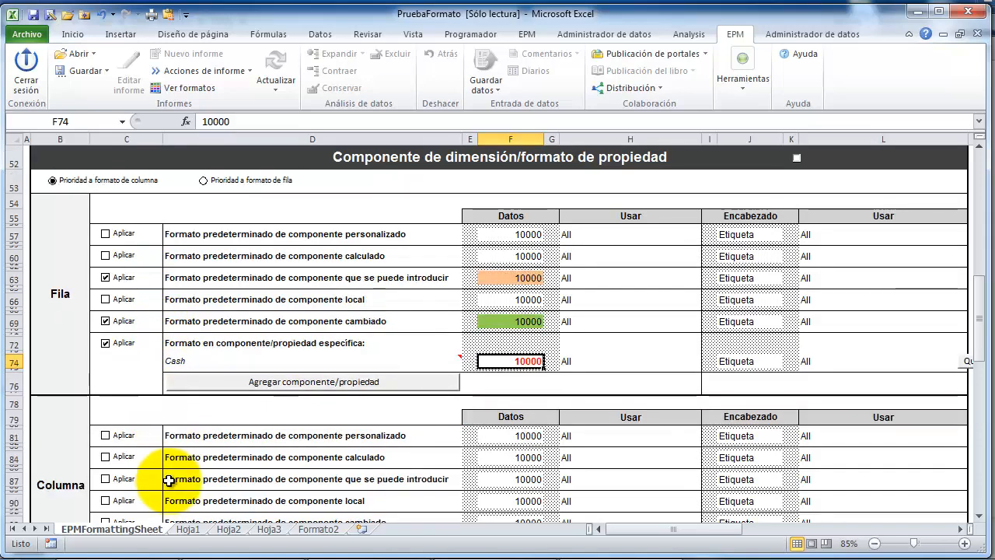
scroll(169, 480, "down", 1)
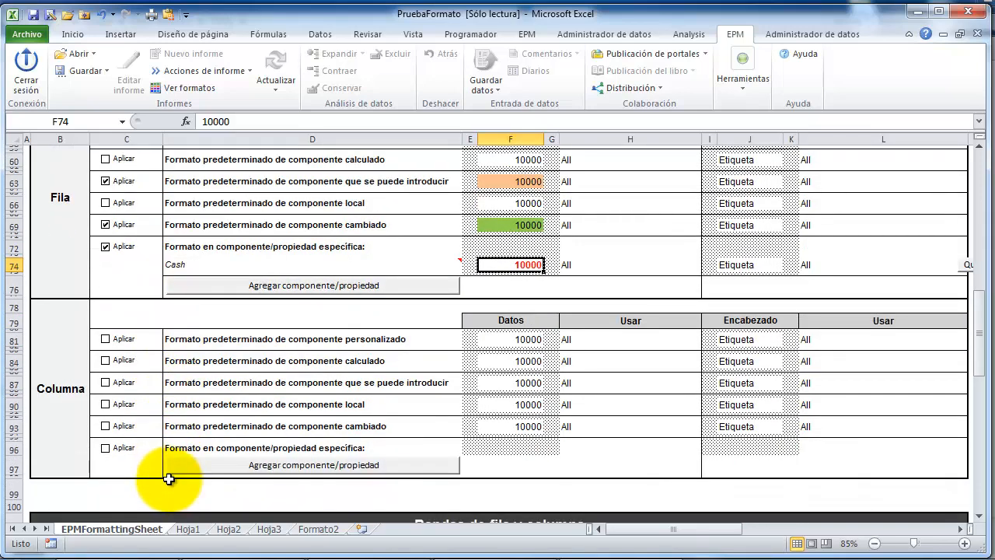
scroll(169, 481, "up", 3)
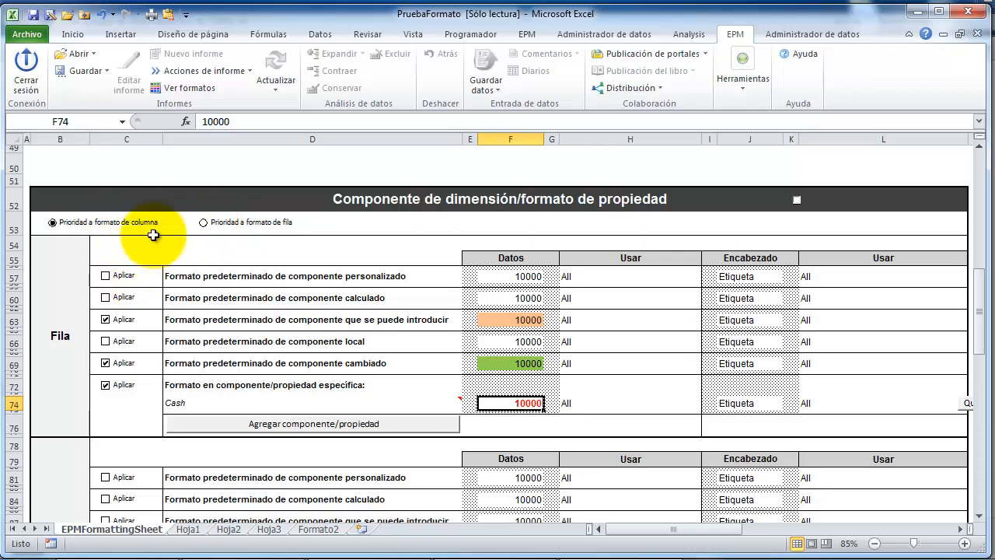
scroll(149, 233, "down", 2)
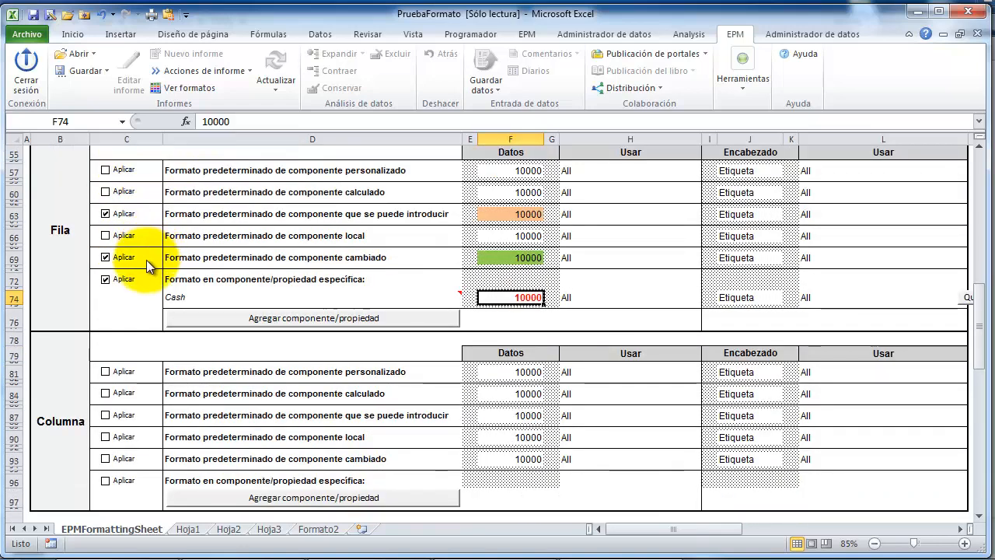
scroll(146, 273, "up", 2)
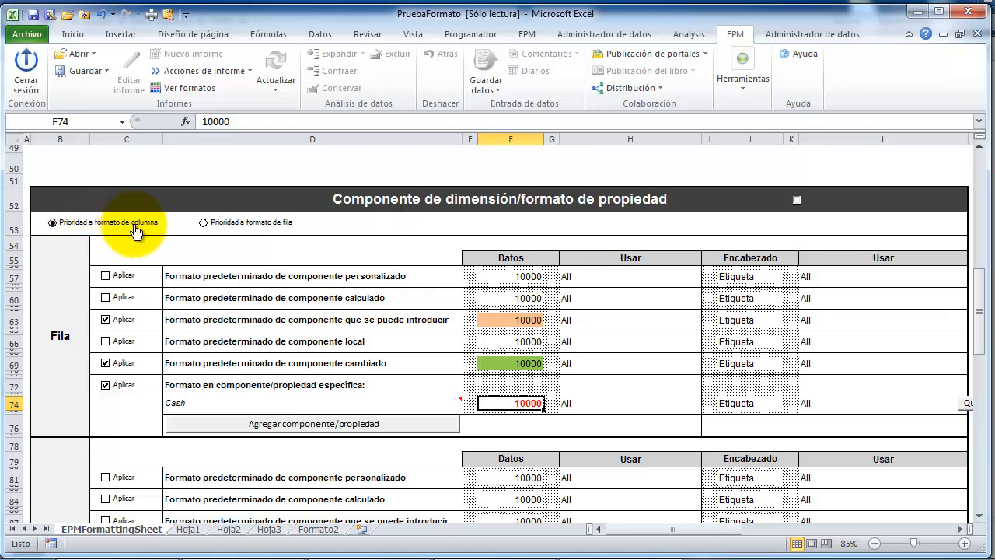
scroll(137, 310, "down", 3)
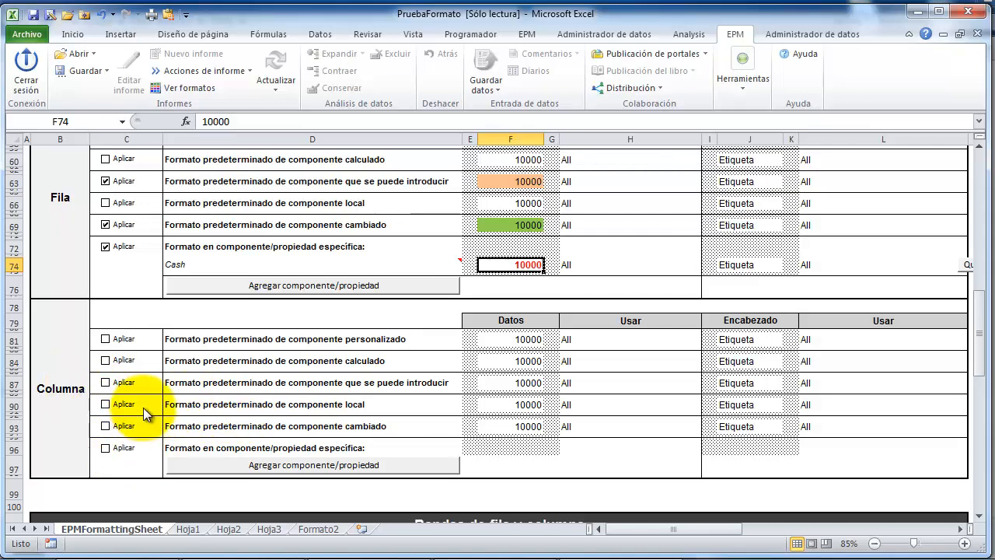
scroll(144, 414, "up", 4)
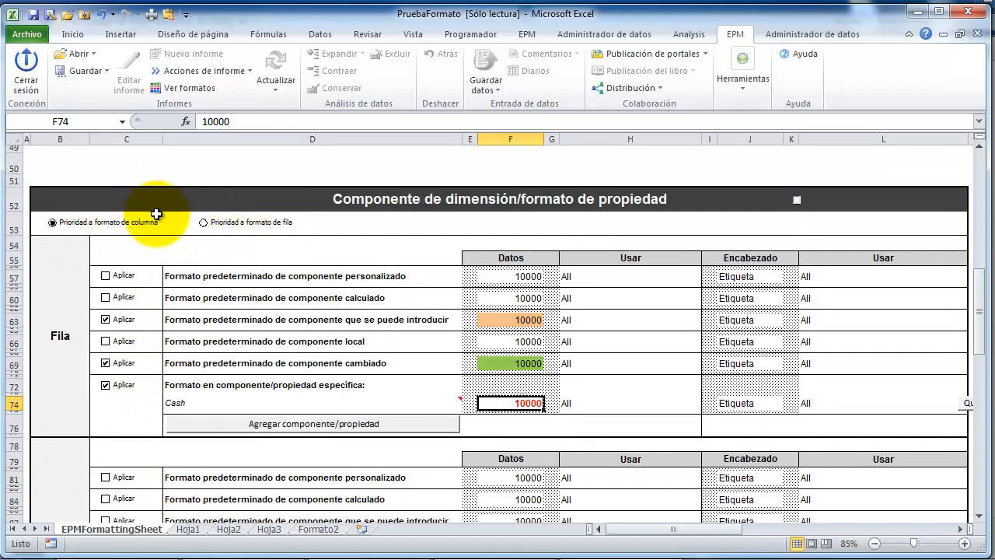
Step: Enable the whole dimension component/property format section (Componente de dimensión/formato de propiedad)
scroll(156, 214, "up", 1)
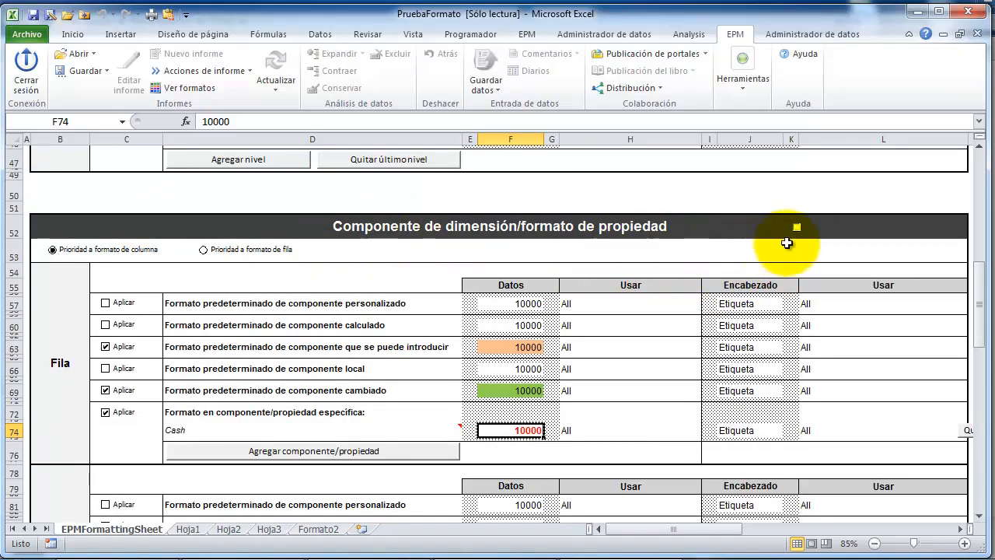
left_click(796, 227)
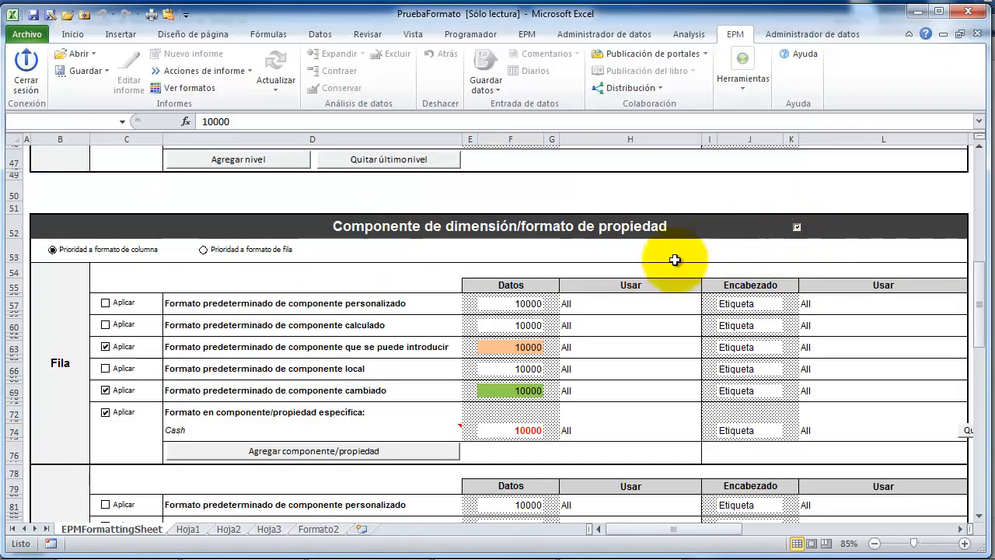
Step: Refresh the Hoja1 report to apply the enabled dimension component/property formats
left_click(189, 530)
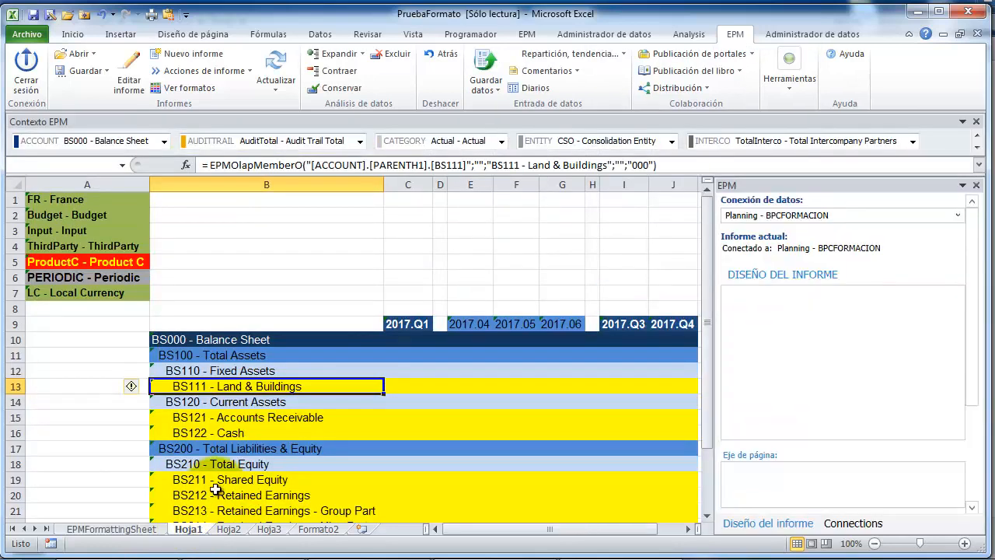
left_click(286, 65)
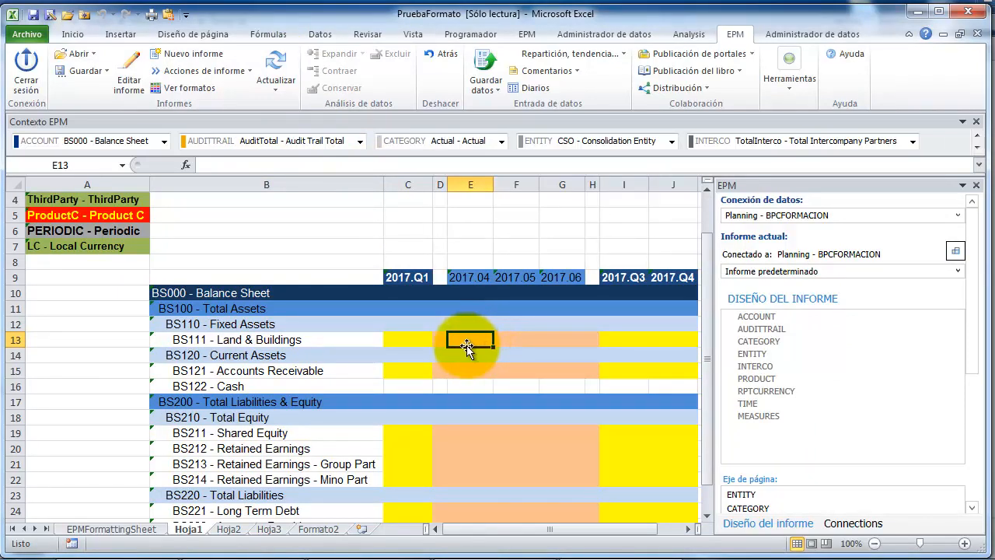
Step: Enter 55 for BS111 - Land & Buildings in 2017.05 to test the changed-component format
left_click(505, 339)
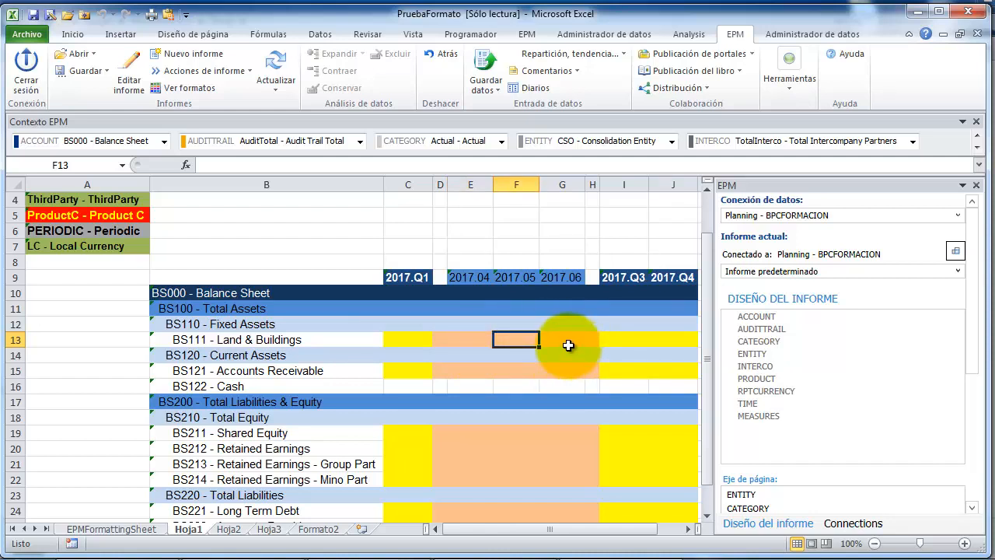
type("55")
left_click(458, 339)
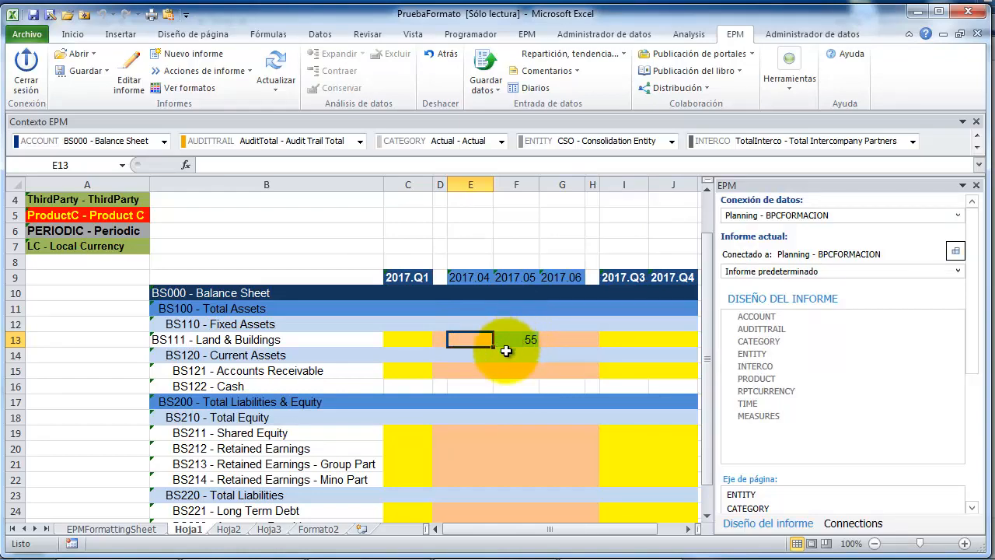
scroll(478, 372, "down", 2)
scroll(479, 373, "up", 1)
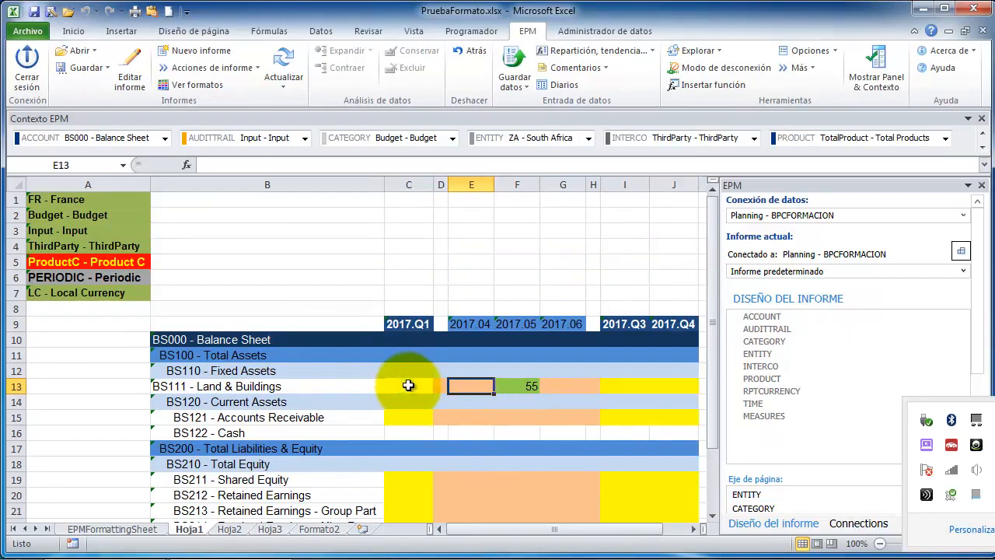
Step: Enter 33 for Fixed Assets, 333 for Total Assets and 22 for Land & Buildings in 2017.Q1, plus 33 for Total Assets in 2017.04
left_click(405, 385)
left_click(415, 367)
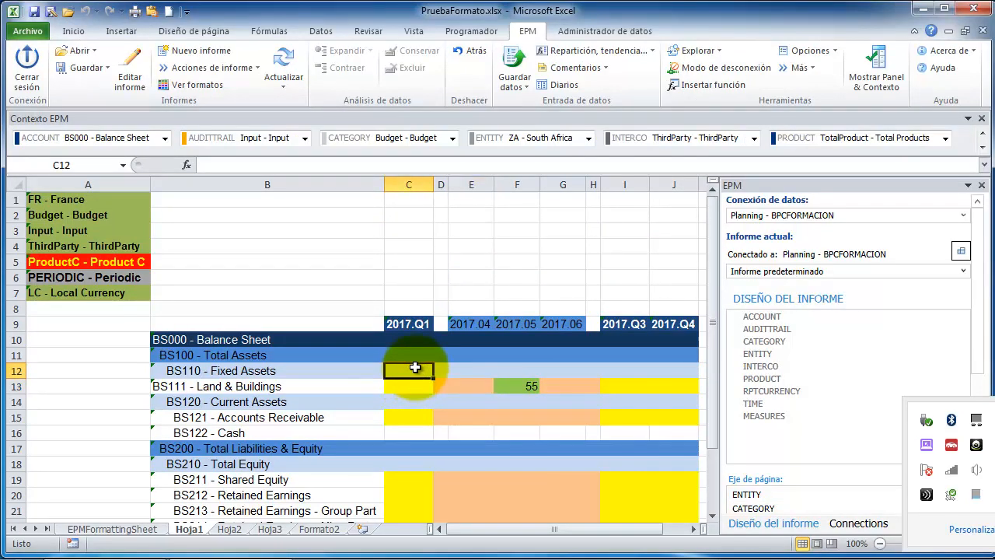
type("33")
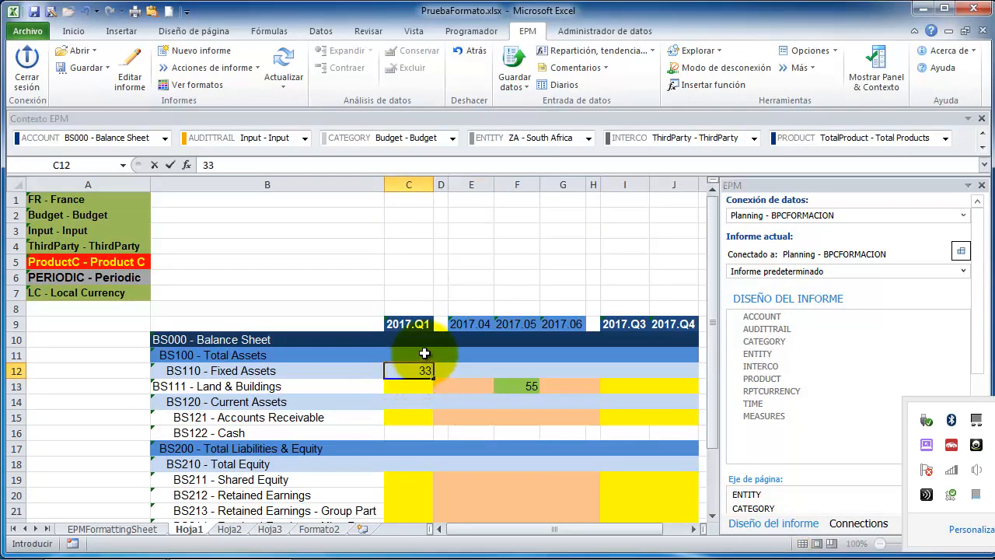
left_click(425, 353)
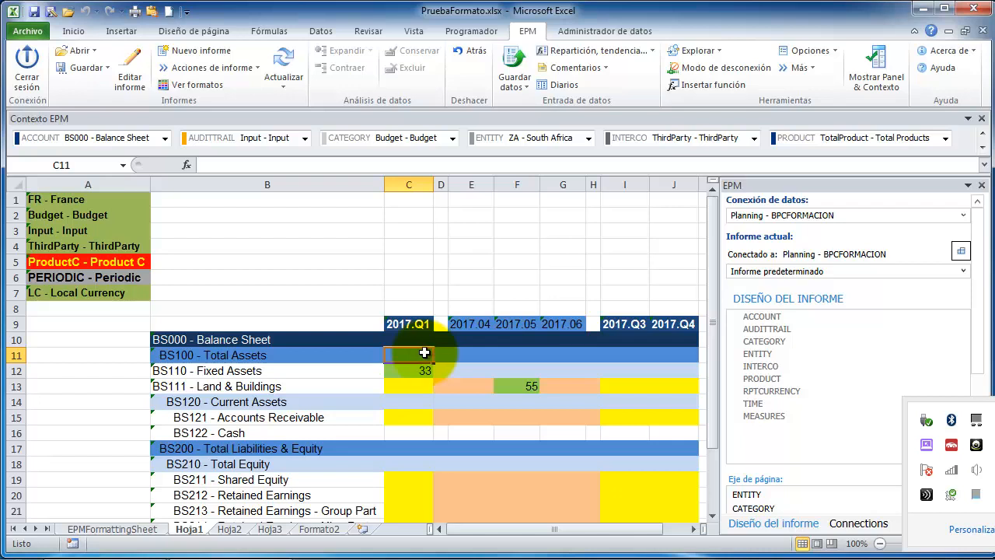
type("333")
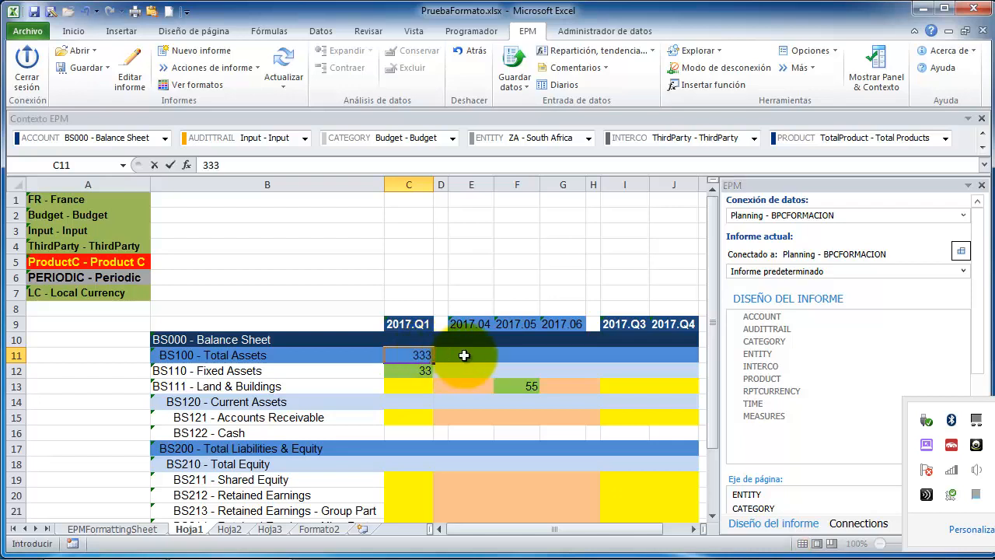
left_click(464, 355)
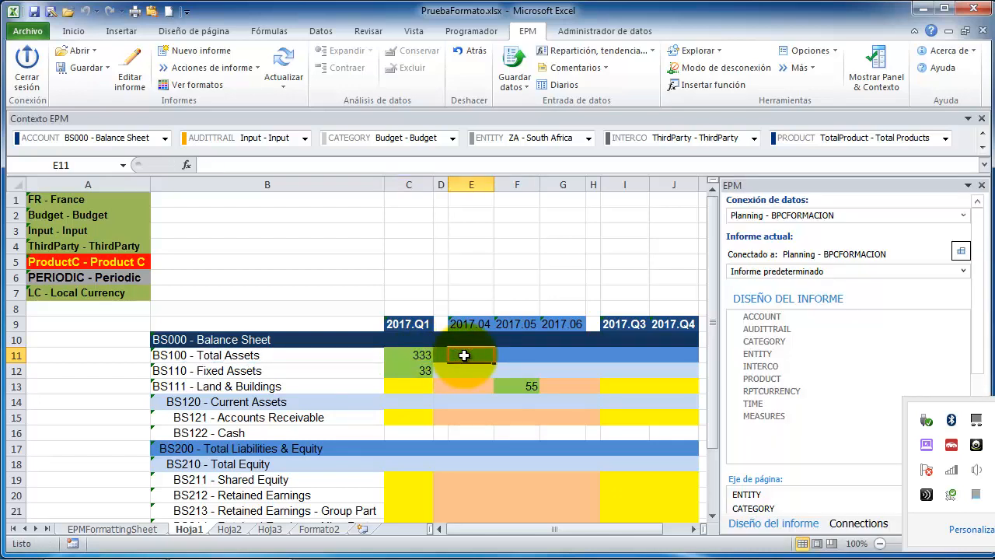
type("33")
left_click(469, 368)
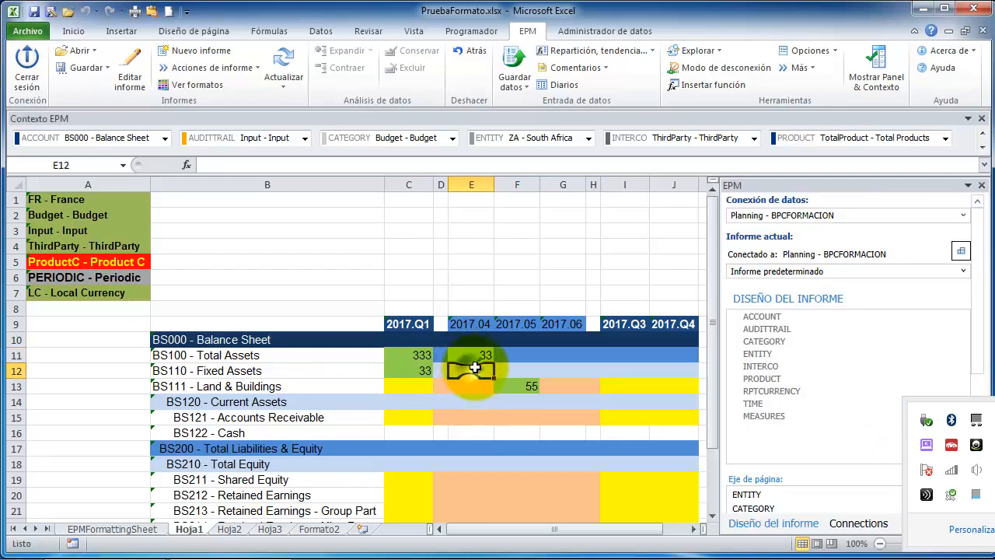
left_click(415, 382)
type("22")
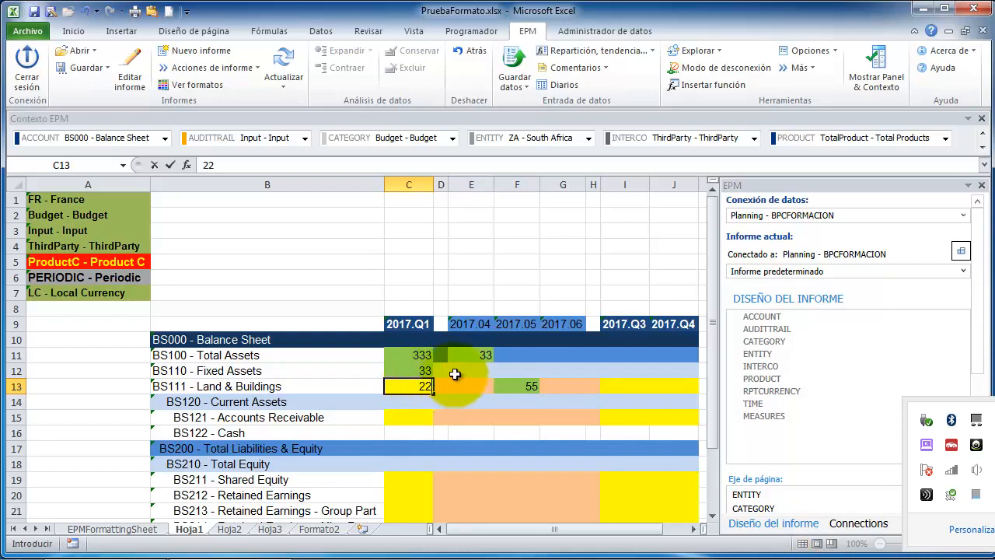
left_click(553, 368)
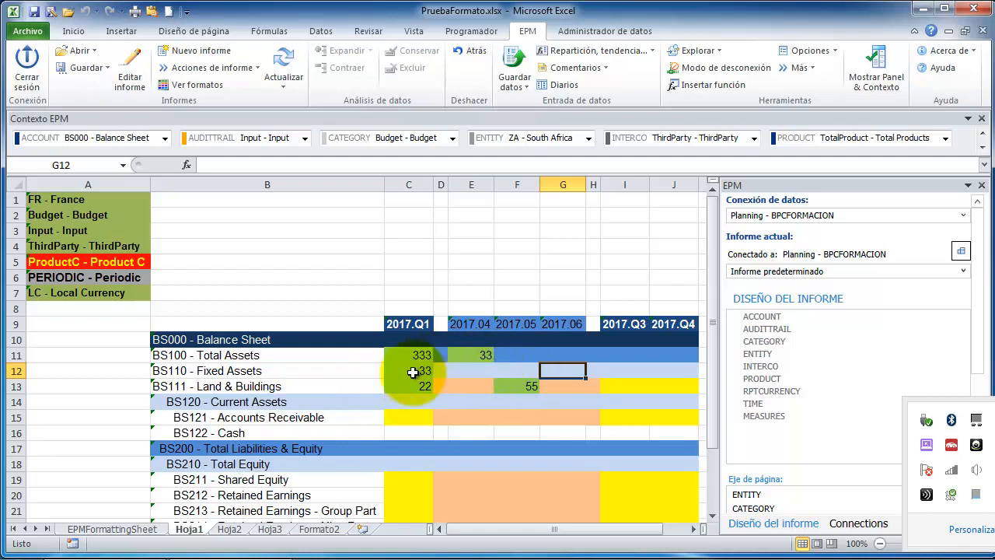
Step: Lock the data sample cell of the Fila default calculated component format in EPMFormattingSheet
left_click(129, 528)
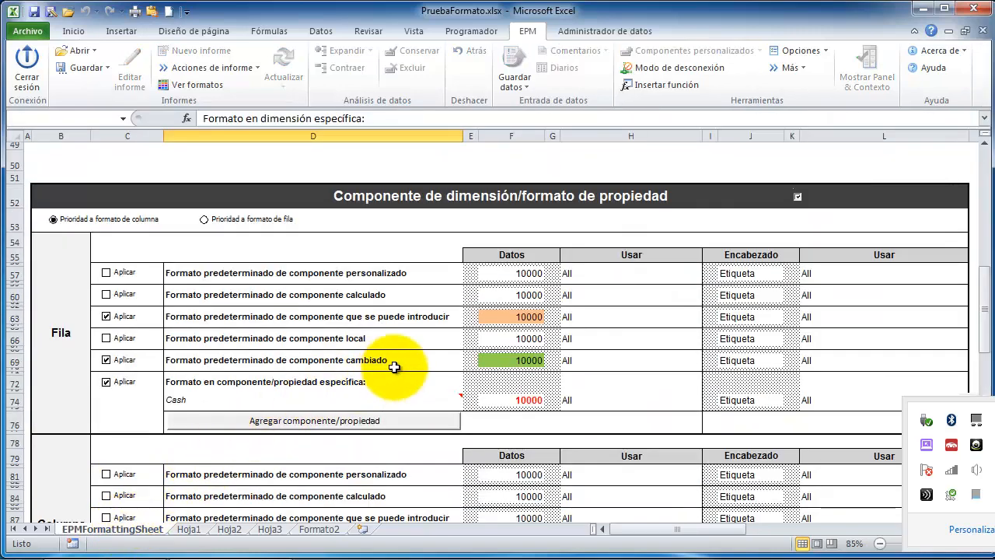
left_click(491, 295)
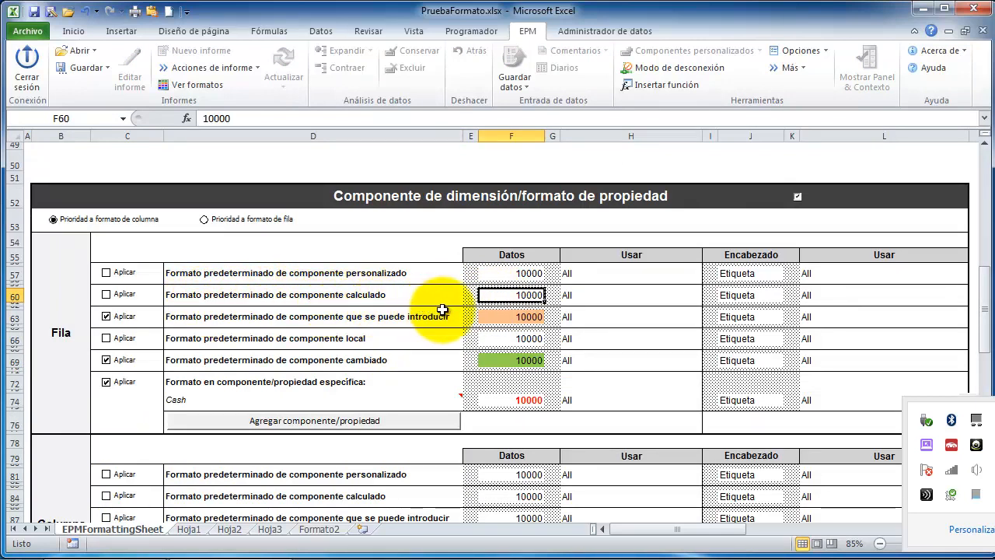
right_click(509, 302)
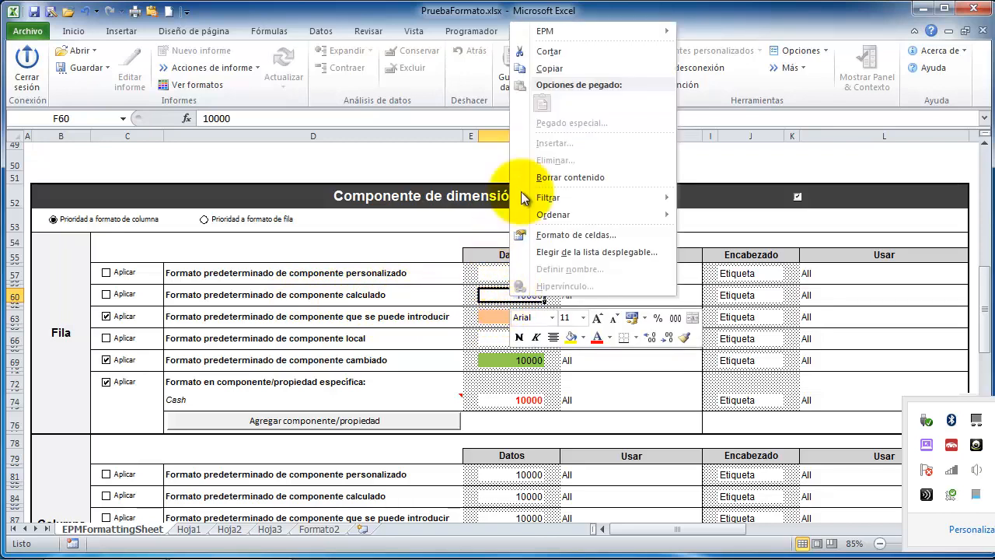
mouse_move(583, 38)
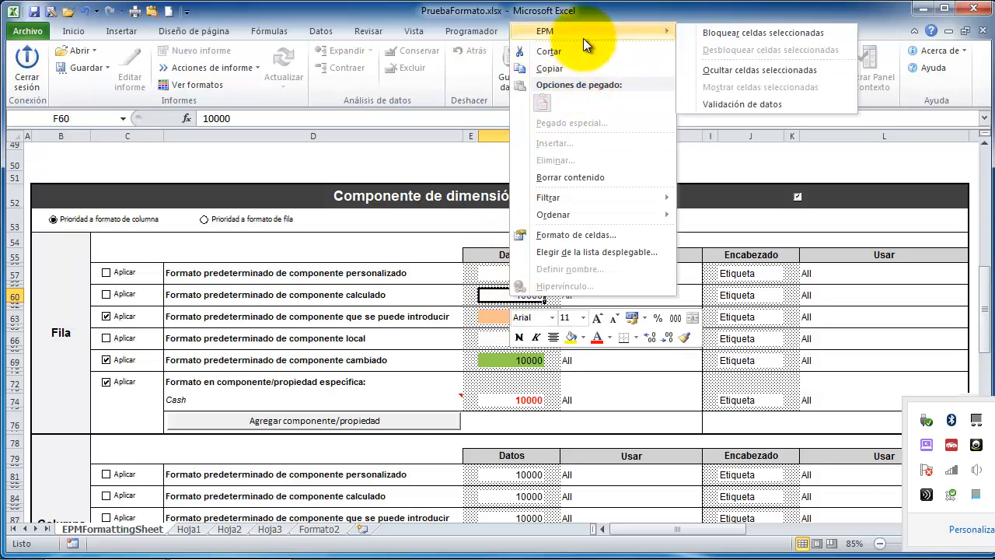
left_click(735, 32)
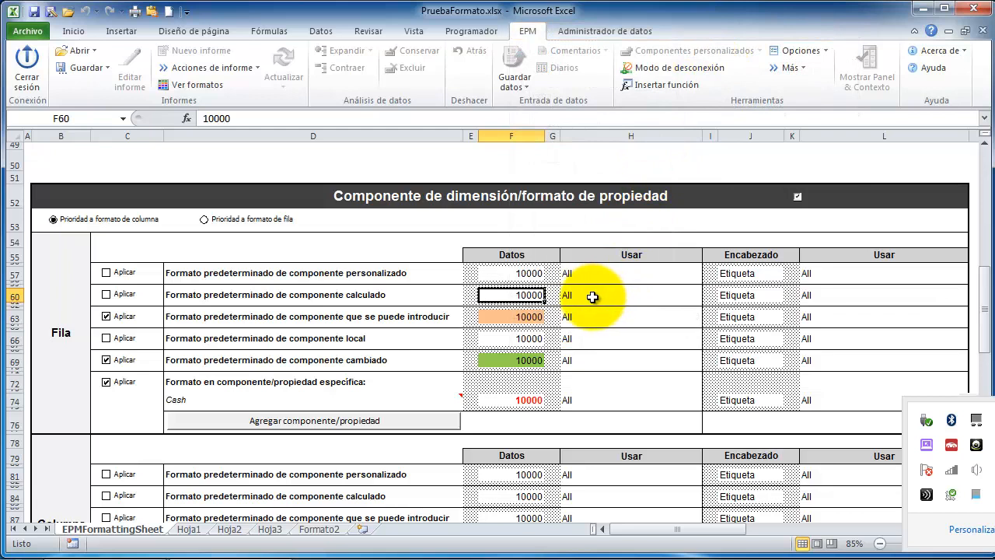
Step: Set the Usar value of the Fila calculated component's data format to Protection and enable applying that format
left_click(592, 296)
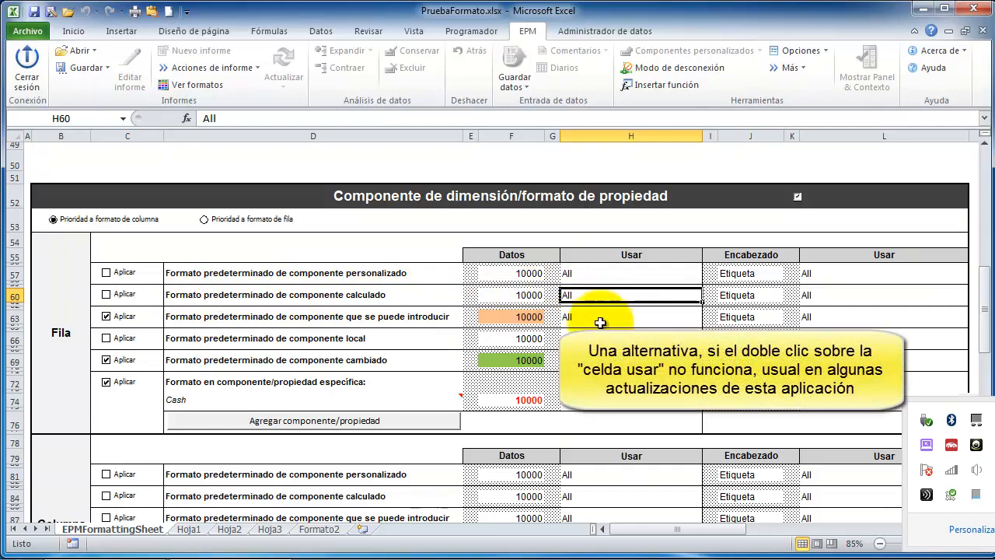
type("P")
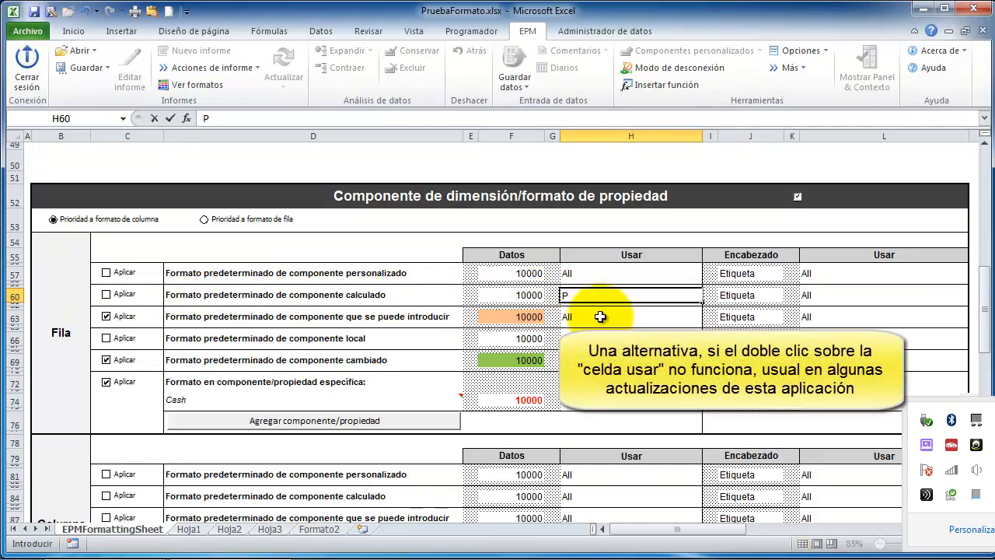
type("rotection")
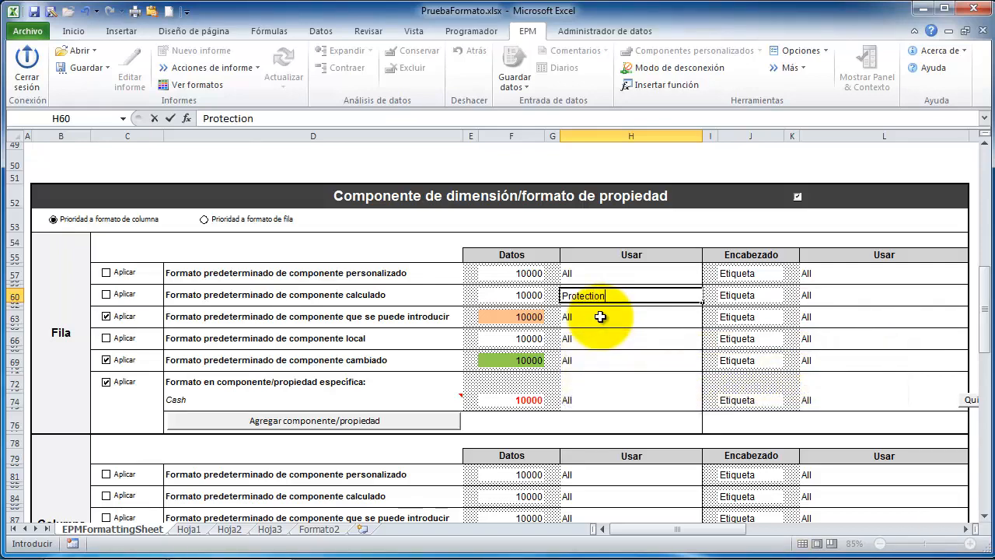
key("Return")
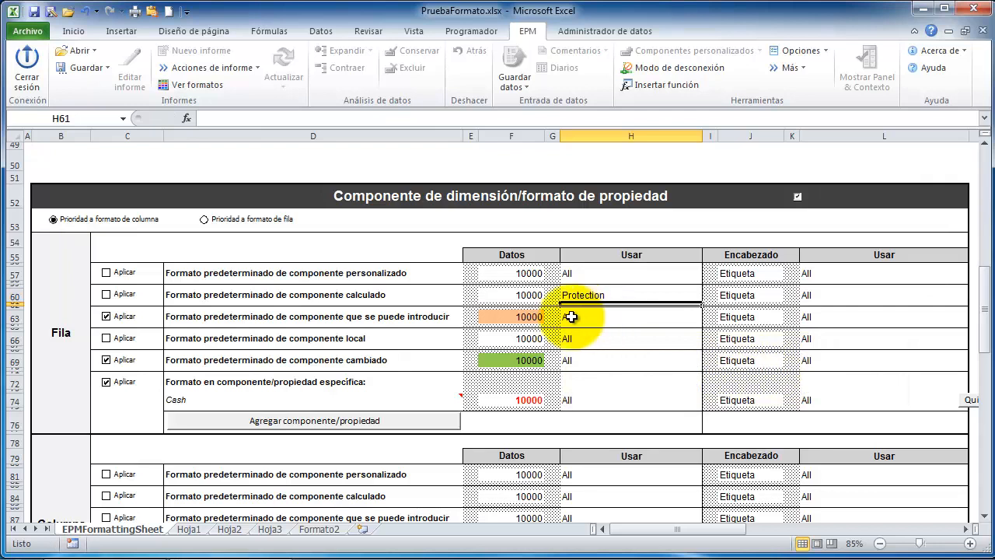
left_click(106, 294)
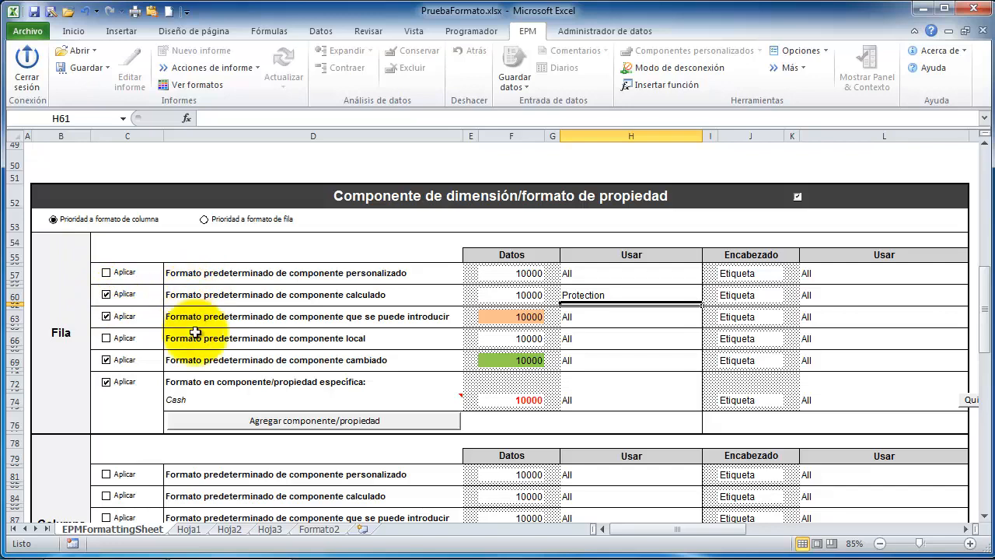
Step: Protect the active Hoja1 worksheet through the EPM sheet options, entering and confirming the protection password
left_click(189, 530)
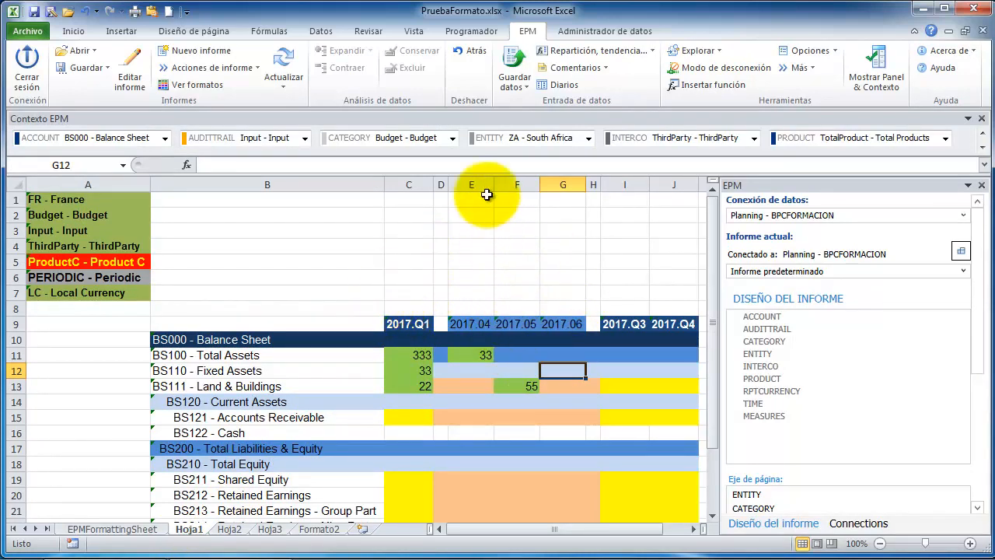
left_click(367, 35)
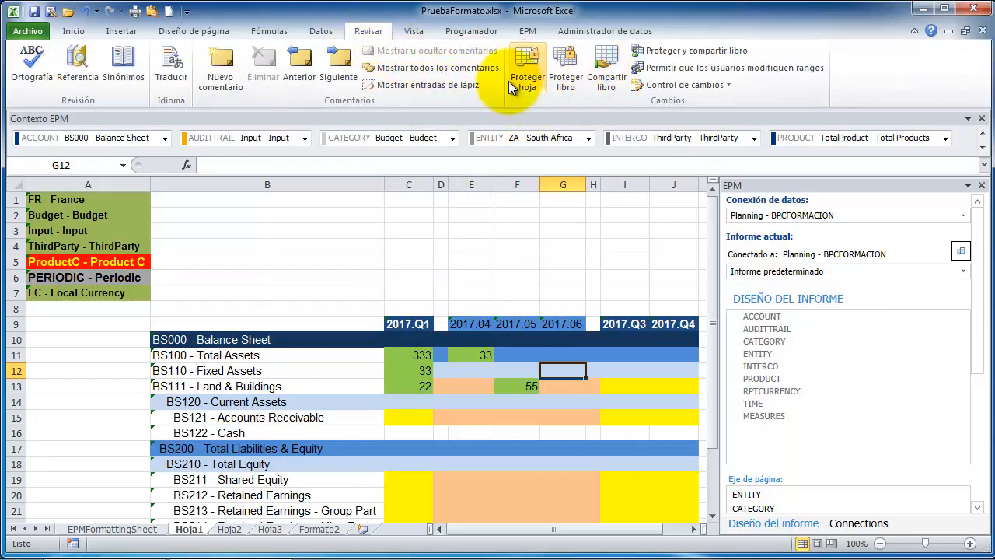
left_click(526, 35)
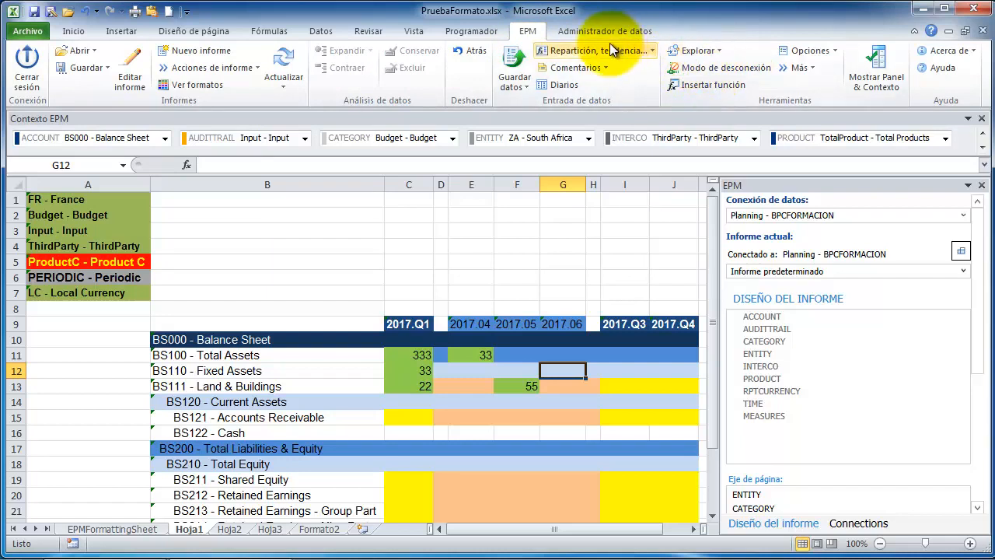
left_click(813, 62)
left_click(816, 69)
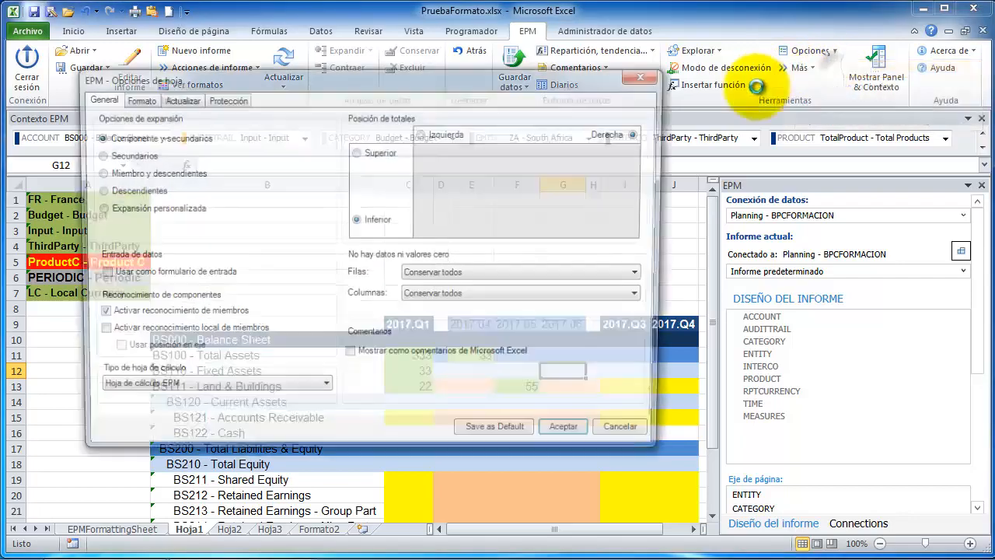
left_click(218, 97)
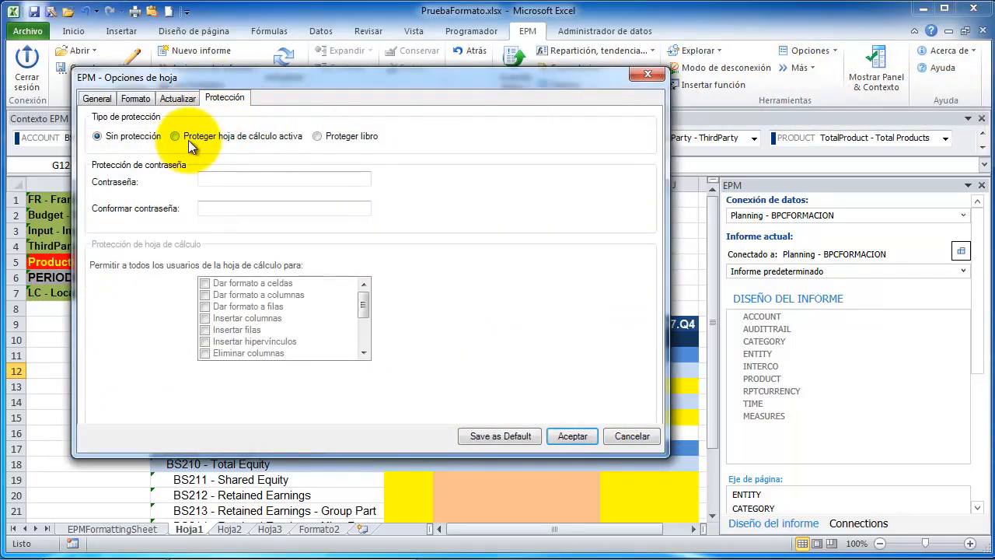
left_click(233, 140)
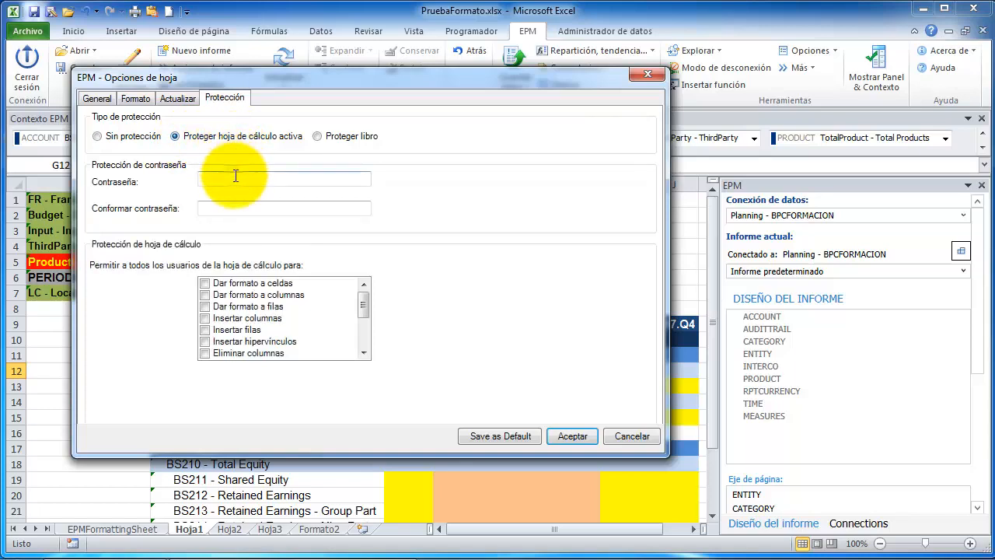
left_click(236, 177)
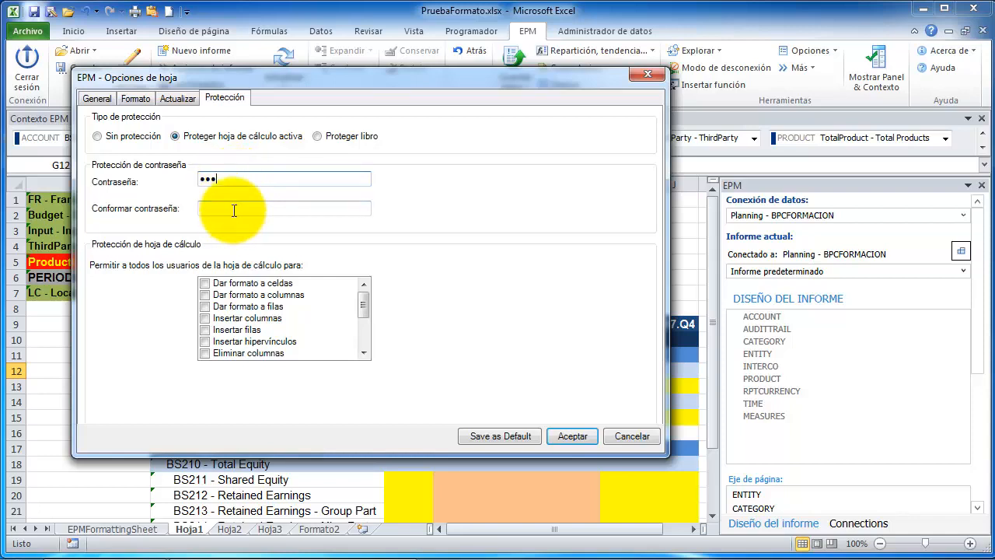
left_click(234, 208)
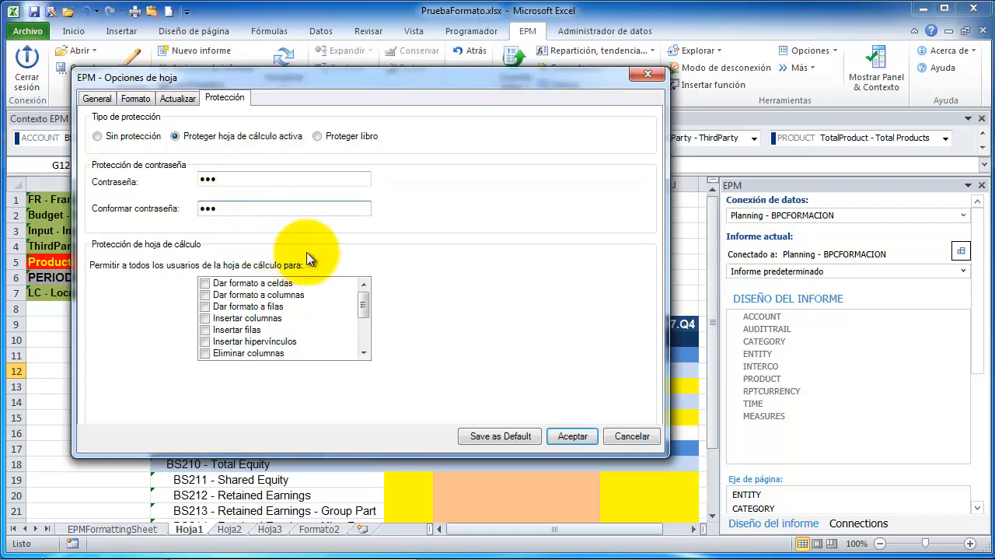
left_click(564, 431)
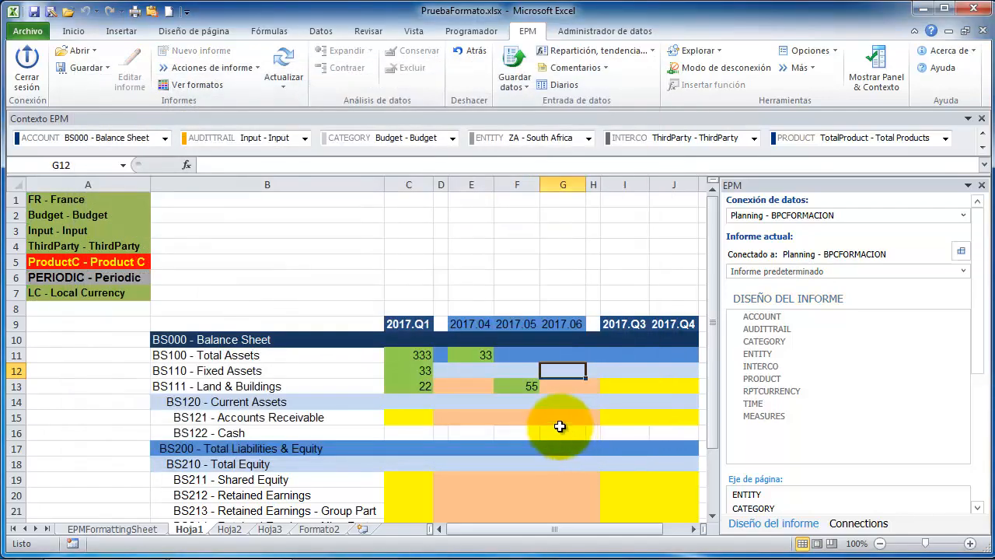
Step: Refresh the protected Hoja1 report and try to edit the BS110 - Fixed Assets cell in 2017.Q1
left_click(287, 76)
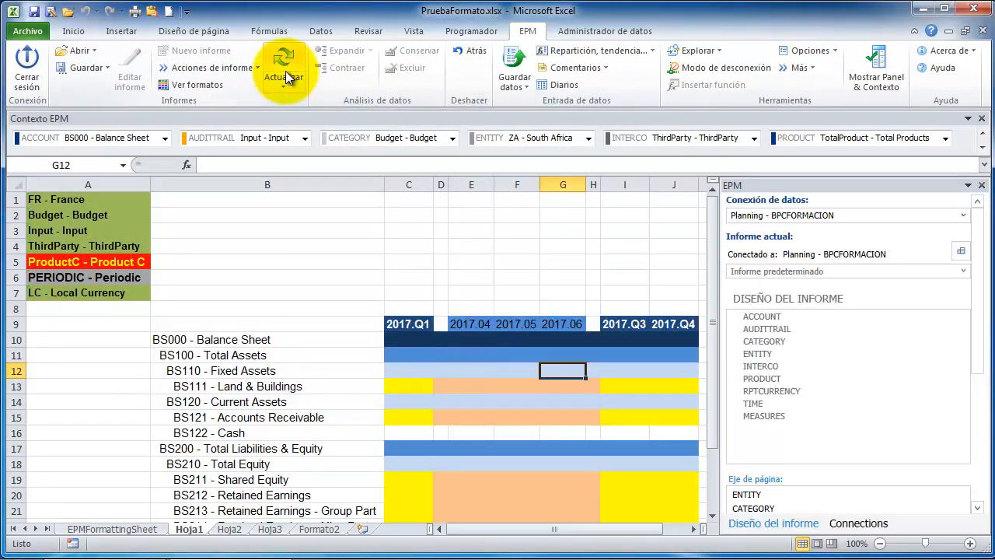
left_click(443, 369)
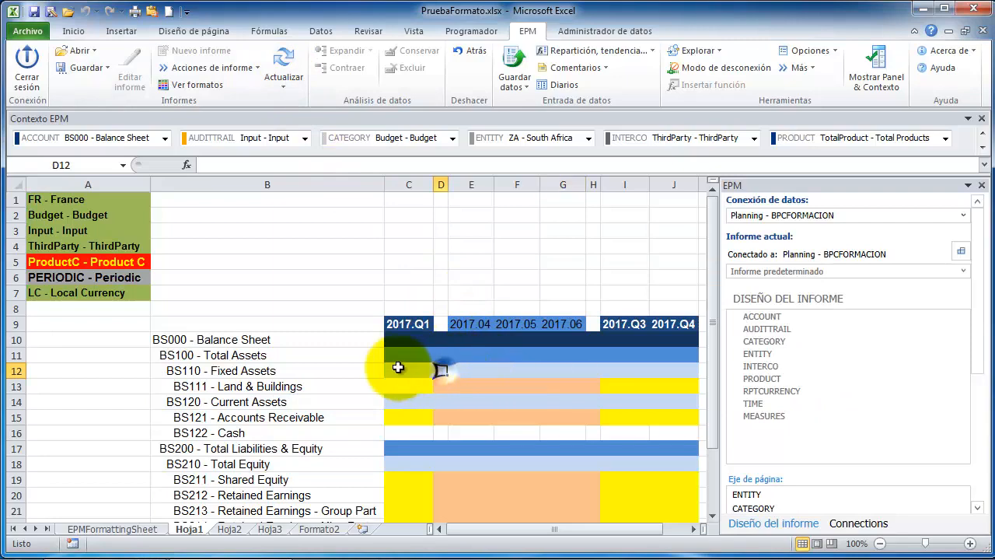
left_click(398, 367)
double_click(402, 366)
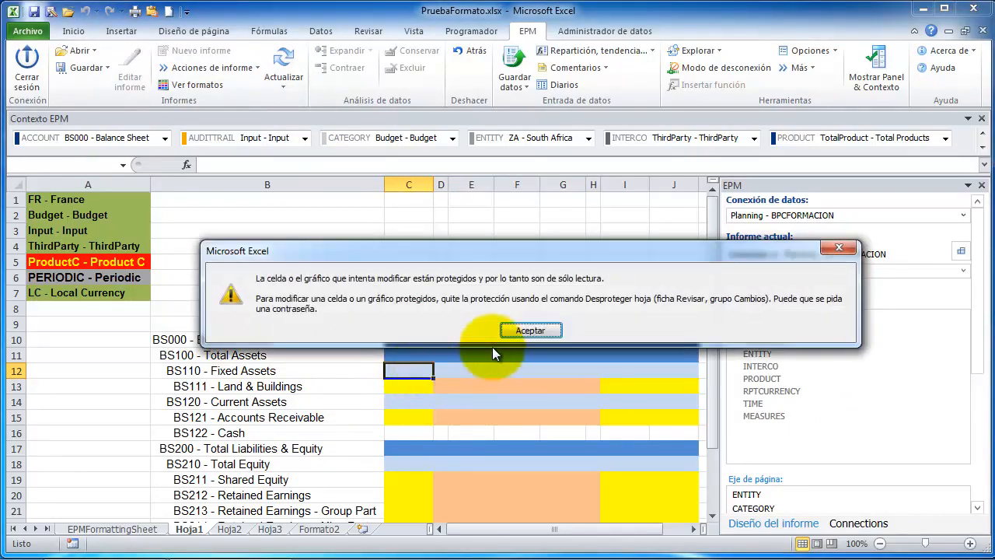
Step: Try to edit the BS110 - Fixed Assets cell in 2017.04 on the protected Hoja1 sheet
left_click(529, 330)
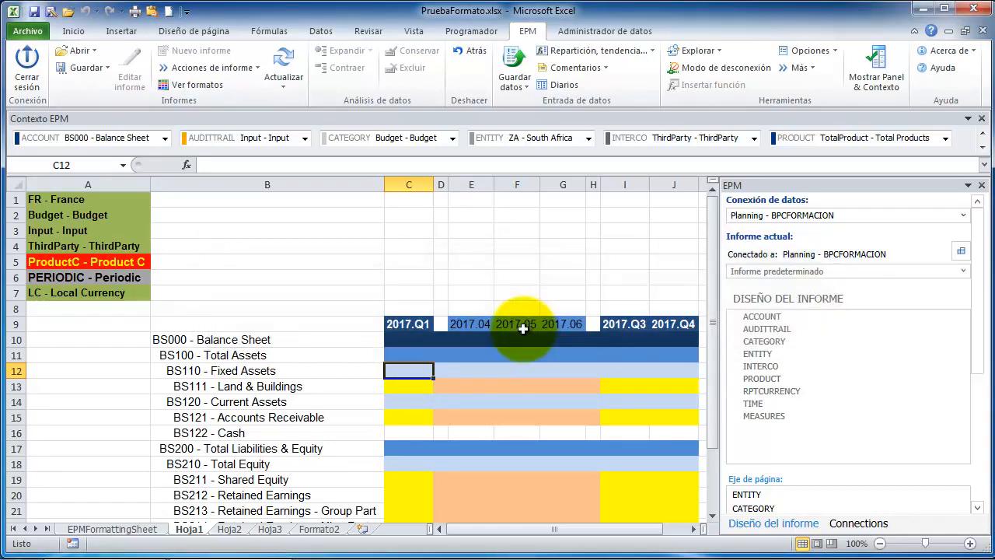
left_click(462, 369)
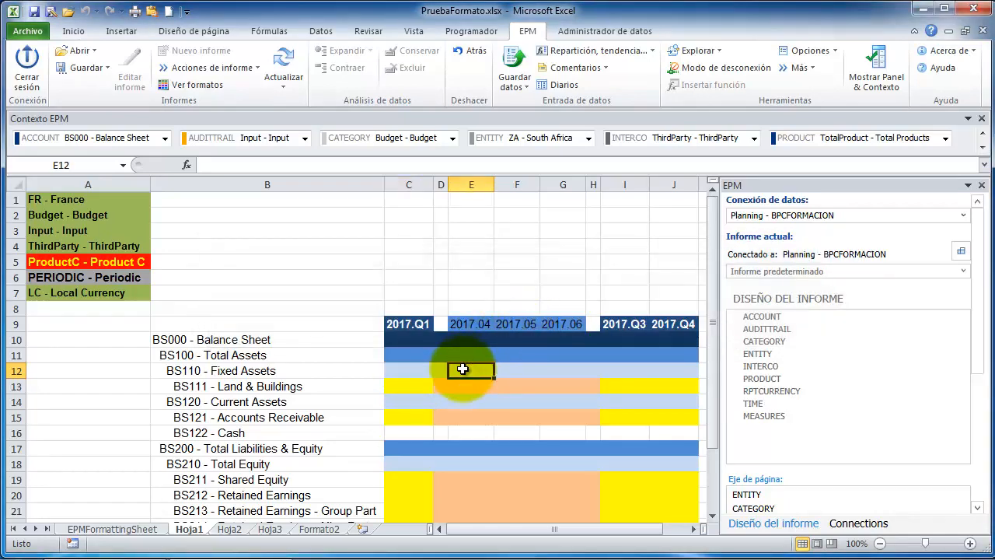
left_click(462, 370)
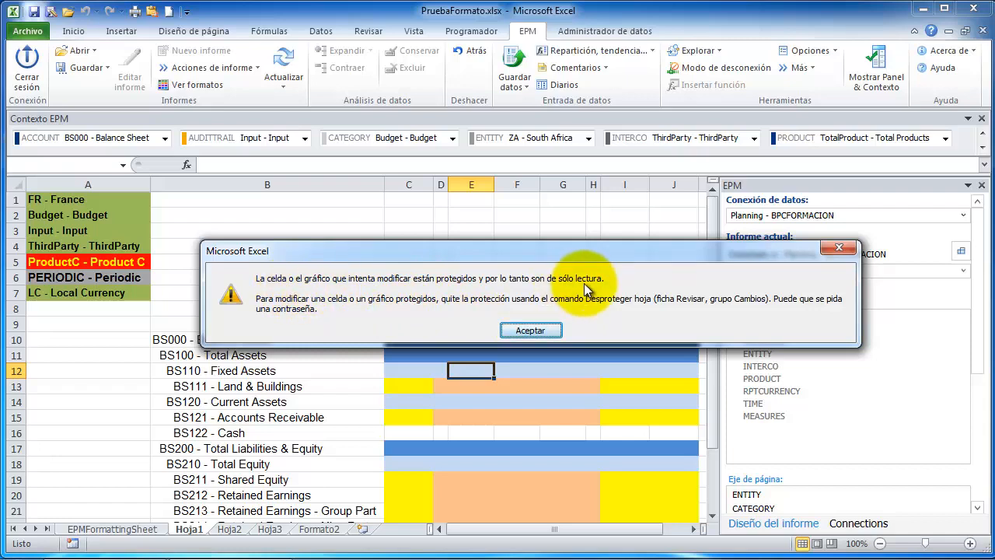
left_click(528, 330)
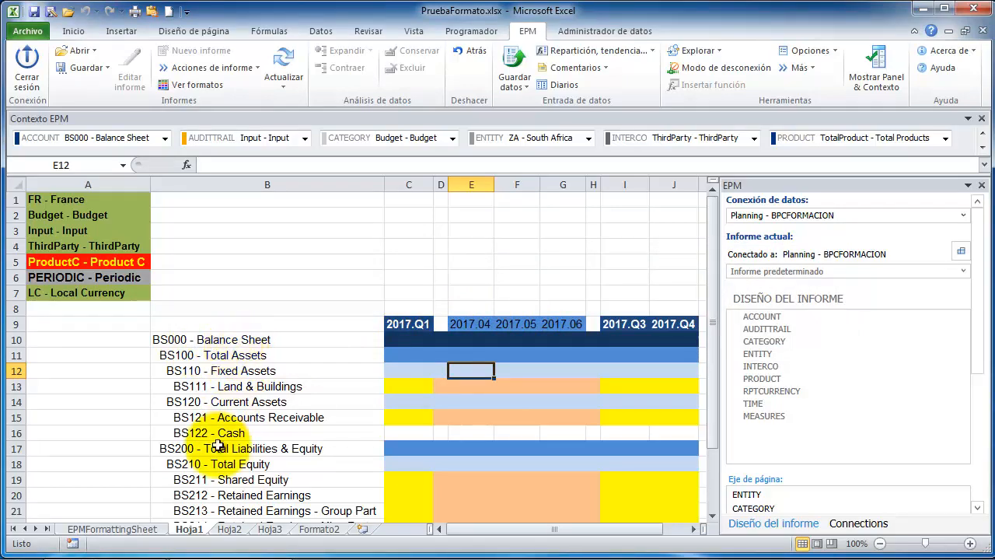
Step: In EPMFormattingSheet, set the header Usar value of the Fila calculated component format to None
left_click(156, 530)
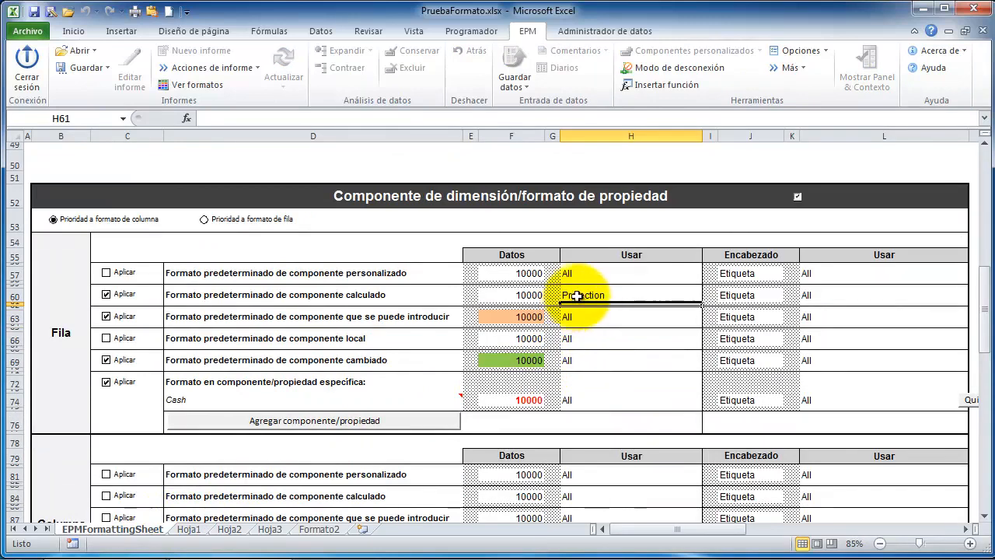
left_click(576, 295)
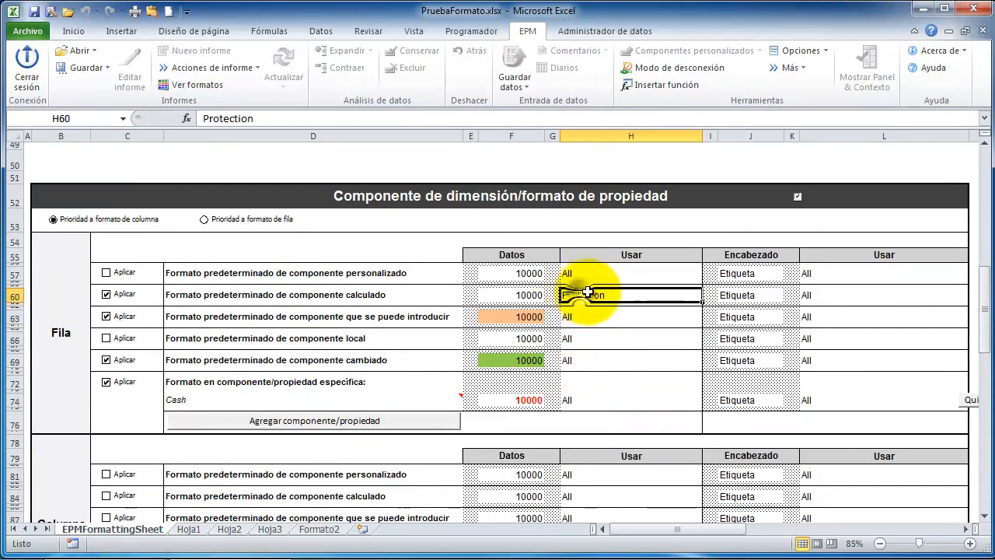
left_click(807, 292)
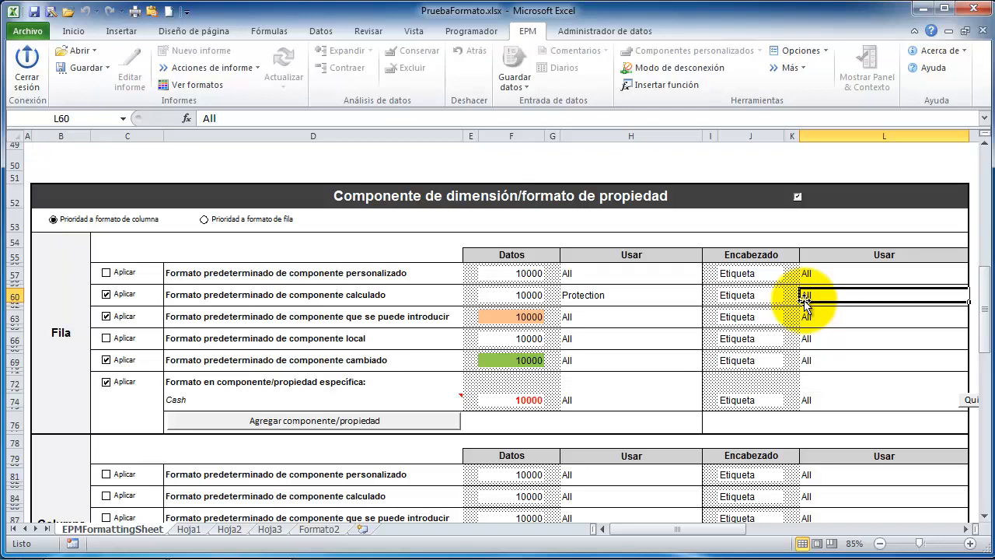
key("Delete")
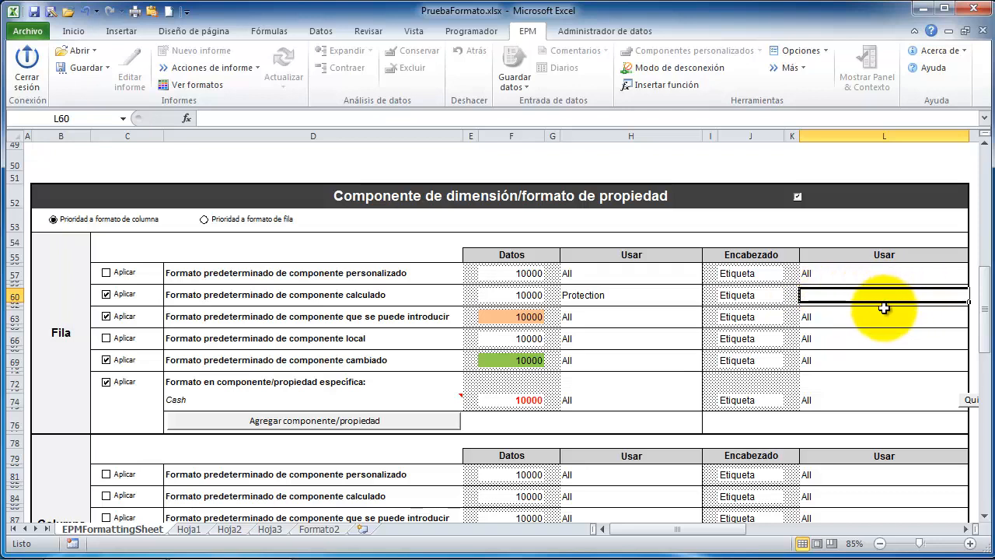
type("None")
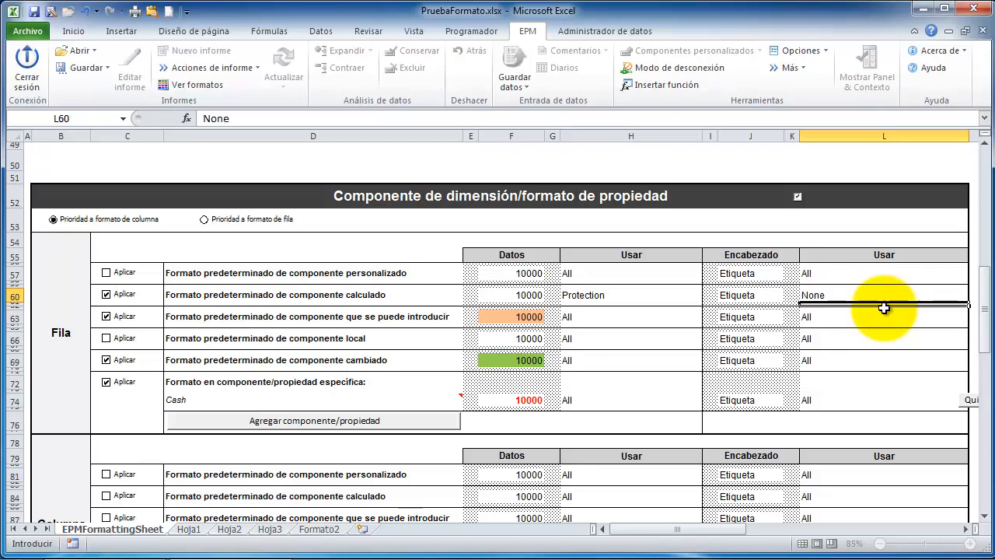
key("ctrl+Return")
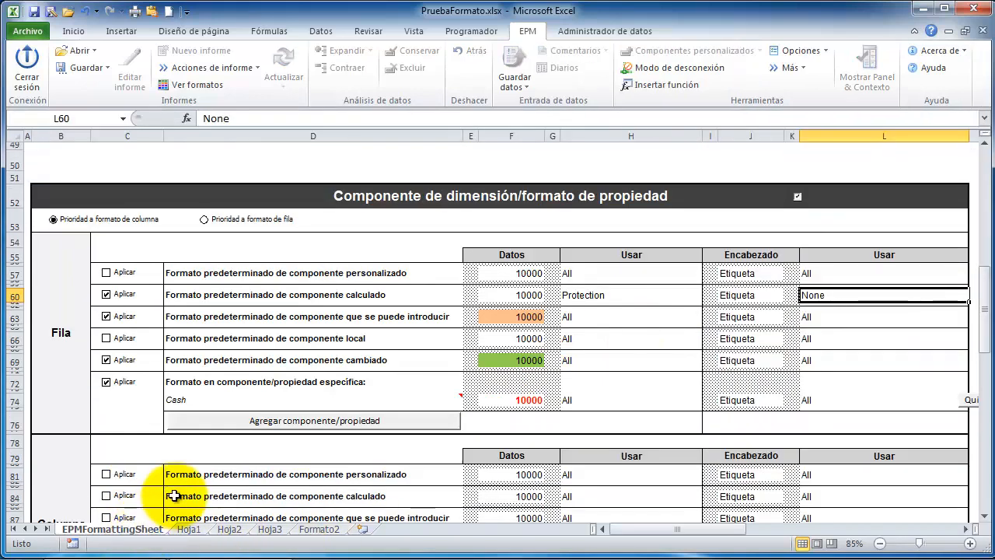
Step: Refresh the Hoja1 report and try to edit the BS110 - Fixed Assets cells in 2017.Q1 and 2017.04
left_click(189, 530)
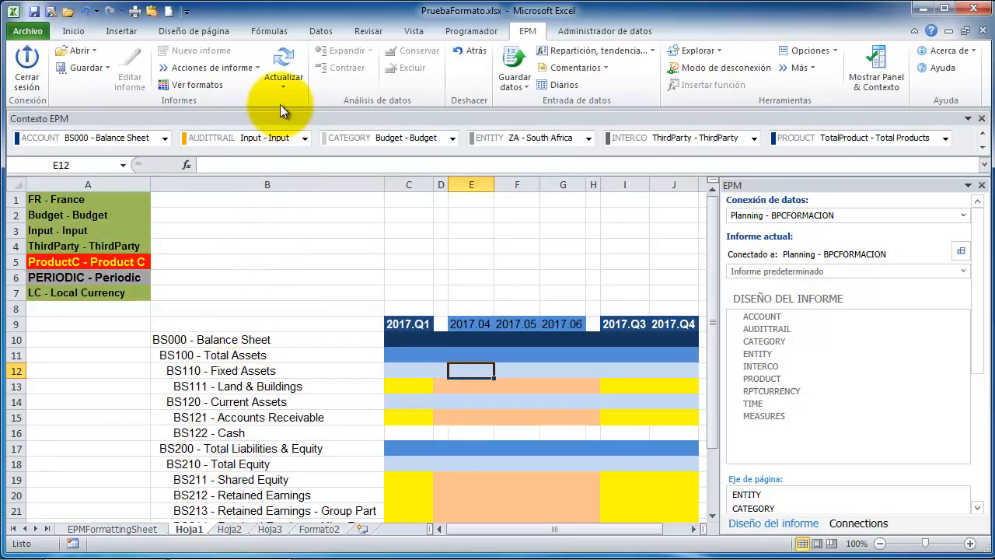
left_click(283, 65)
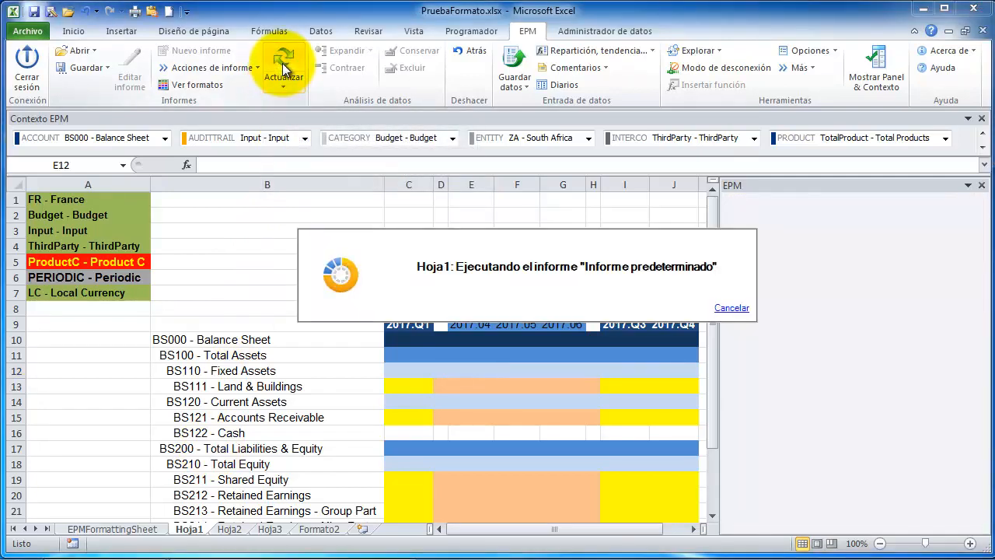
left_click(413, 370)
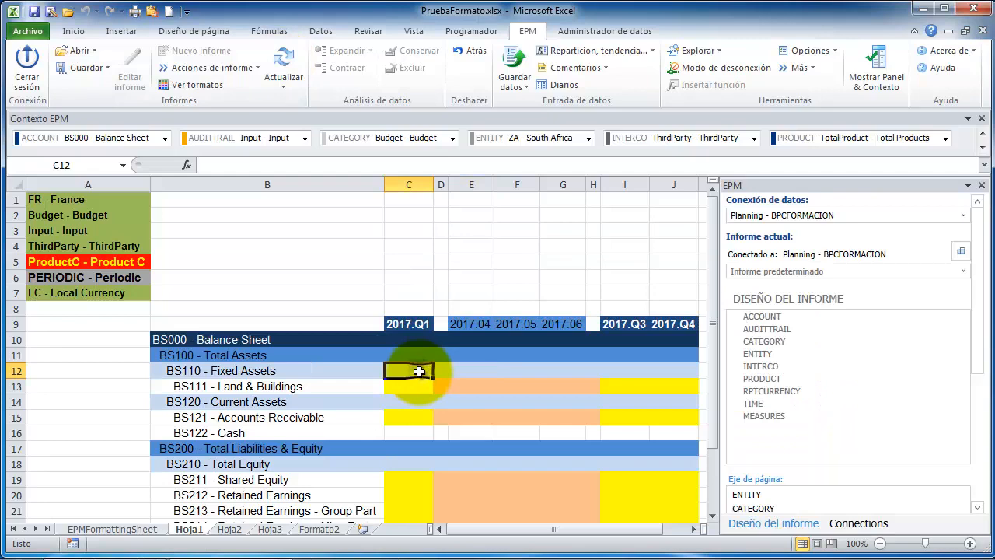
double_click(419, 372)
left_click(517, 328)
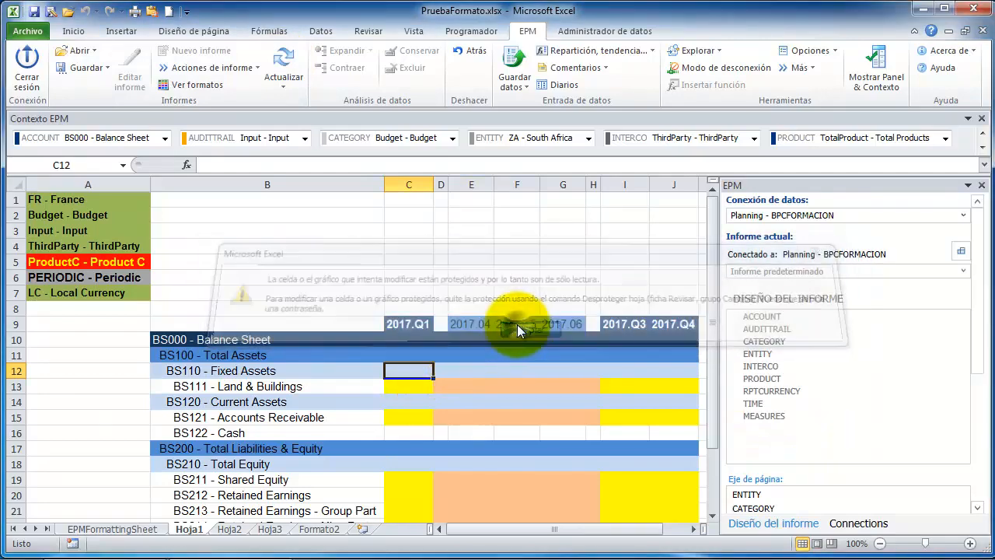
double_click(459, 369)
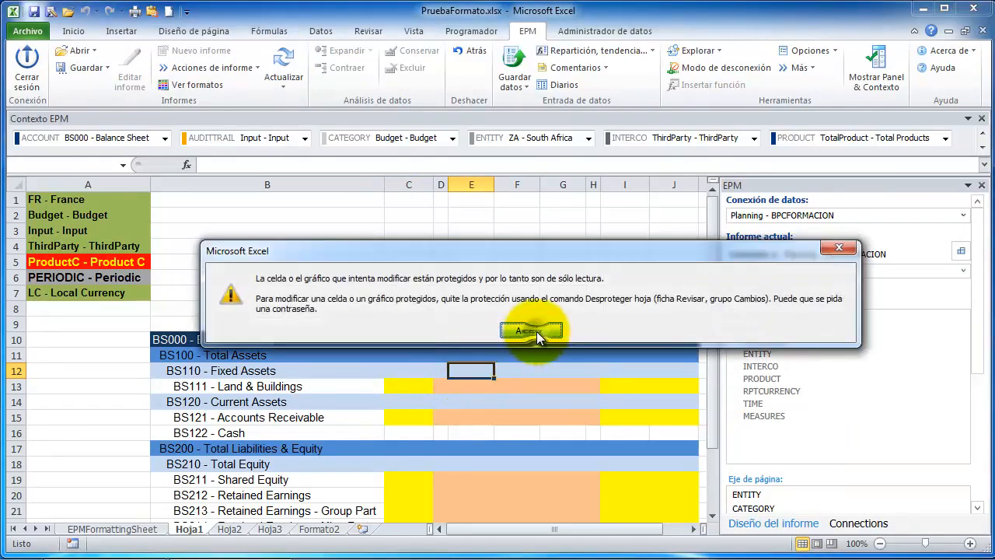
left_click(531, 332)
Step: Enter 33 in the BS111 - Land & Buildings cell for 2017.Q1
left_click(404, 384)
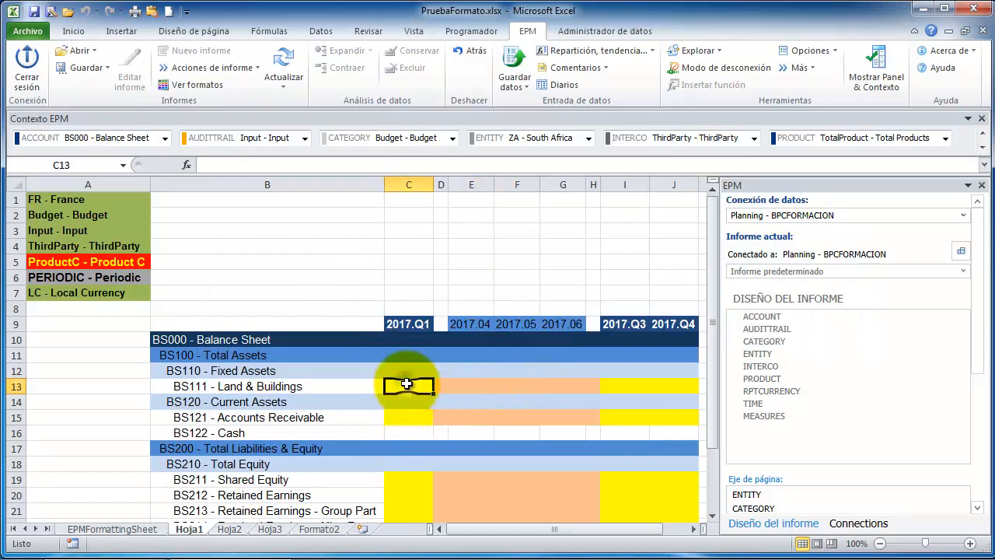
type("33")
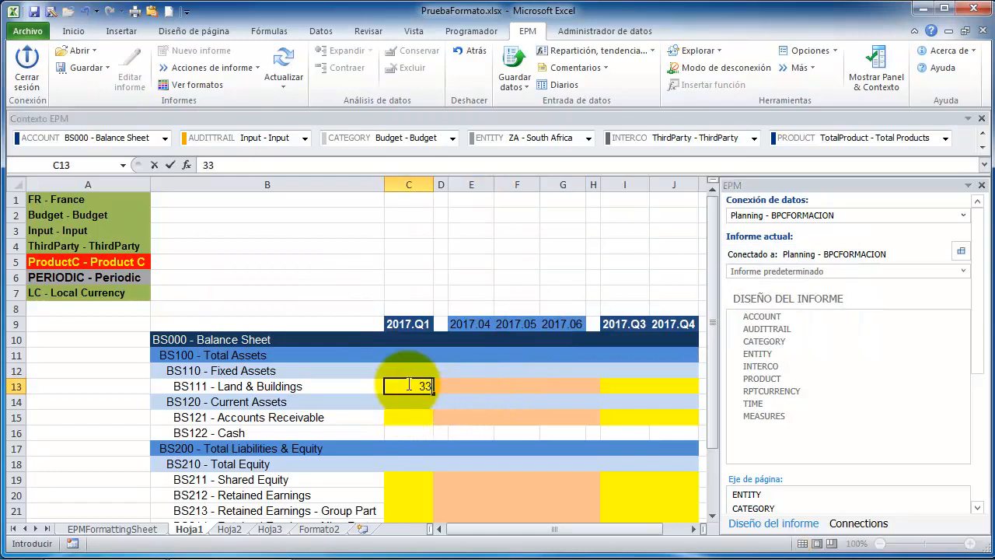
left_click(466, 385)
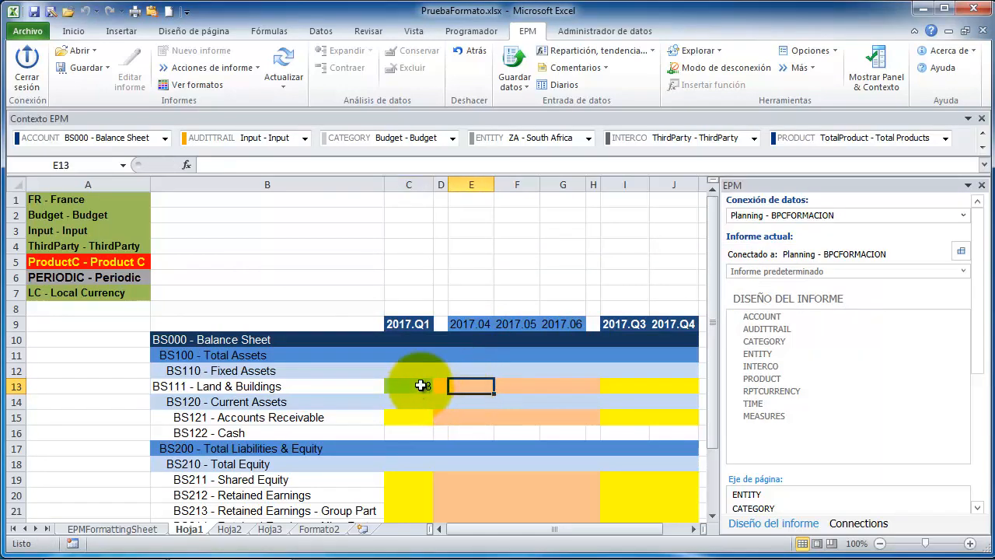
Step: Lock the data sample cell of the Columna calculated component format in EPMFormattingSheet and enable applying that format
left_click(143, 530)
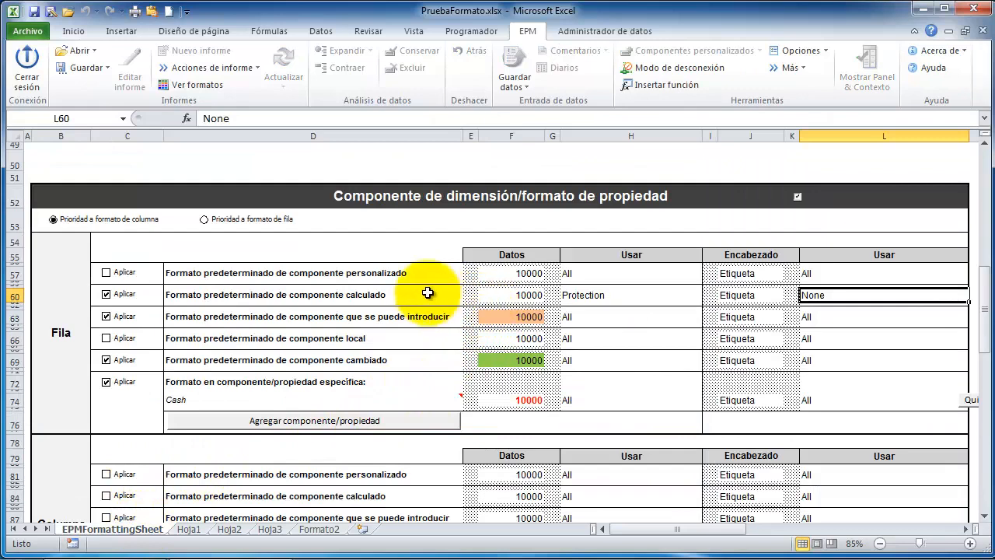
left_click(494, 494)
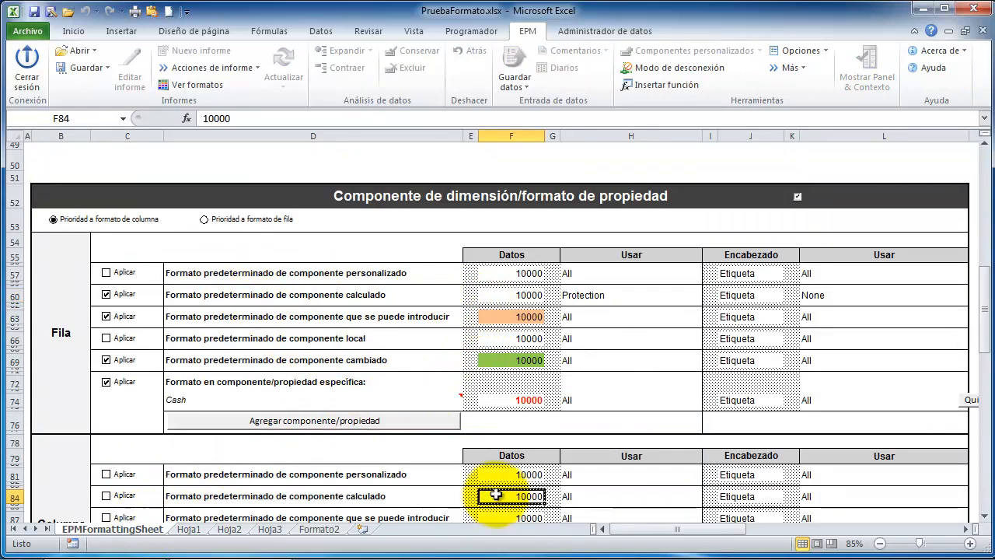
right_click(528, 497)
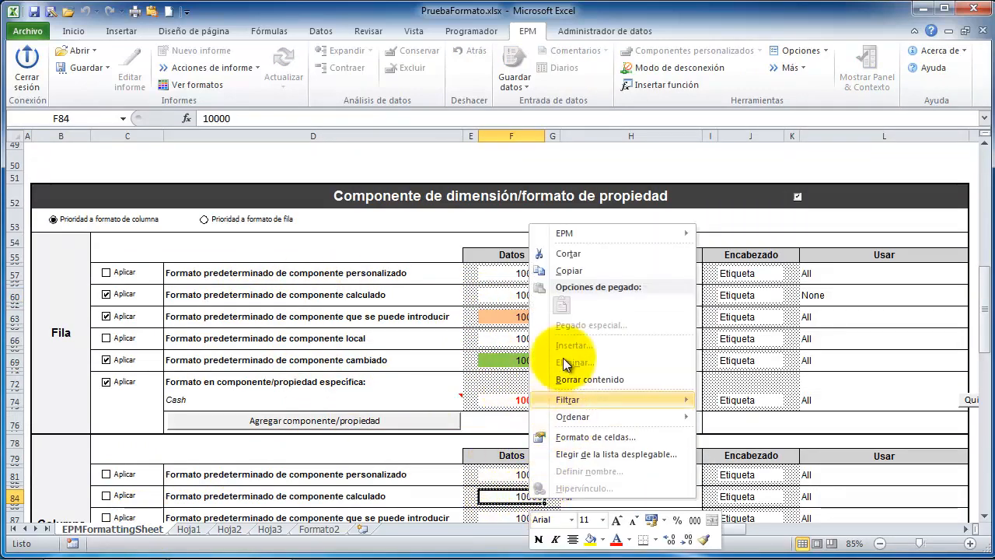
mouse_move(576, 237)
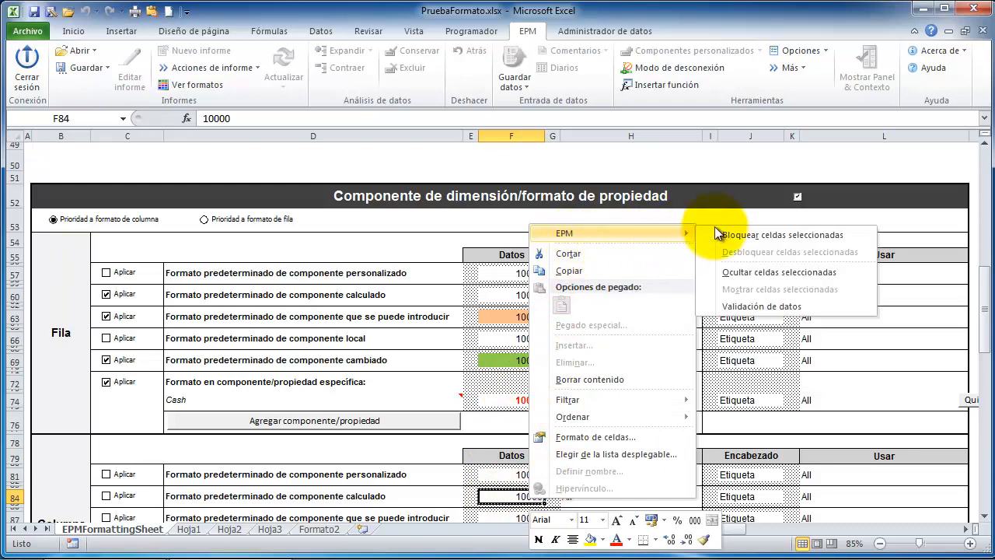
left_click(761, 234)
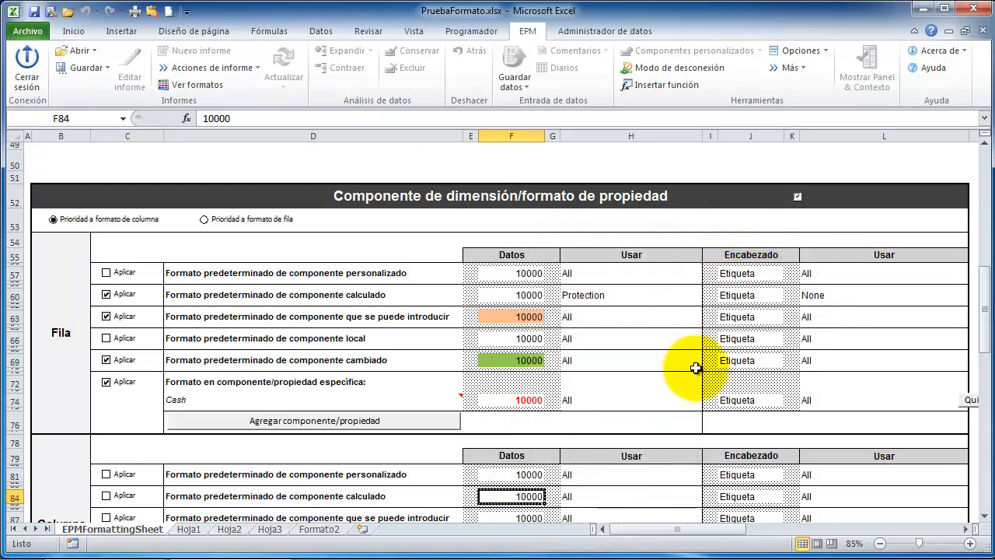
left_click(105, 496)
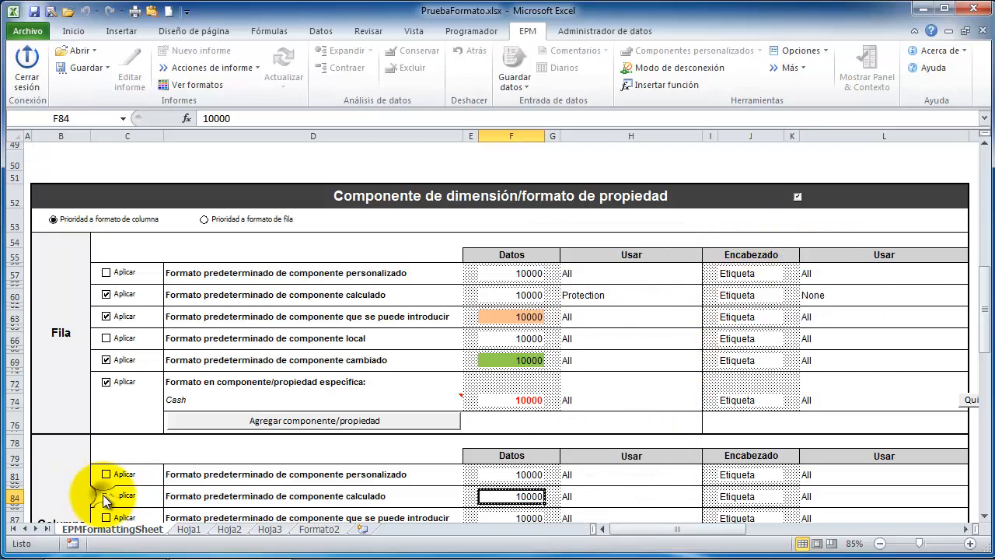
Step: Copy the Fila Protection value into the Columna calculated component's data Usar setting, and clear its header Usar value
left_click(603, 493)
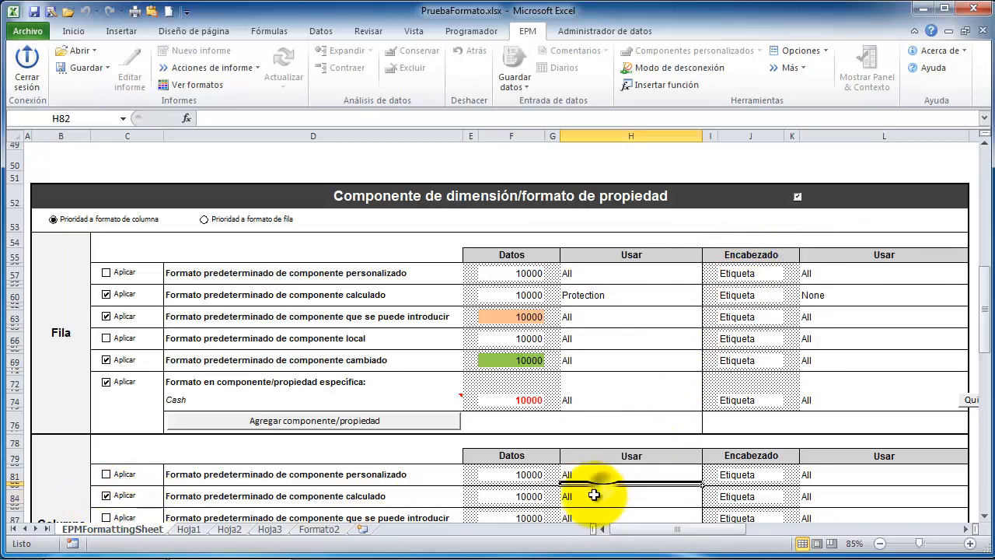
left_click(596, 297)
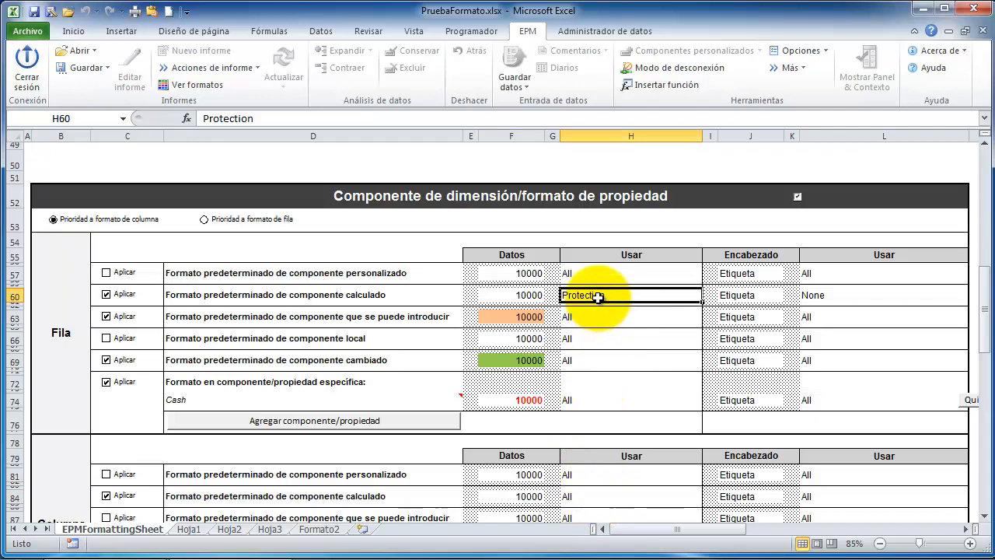
key("ctrl+c")
left_click(597, 498)
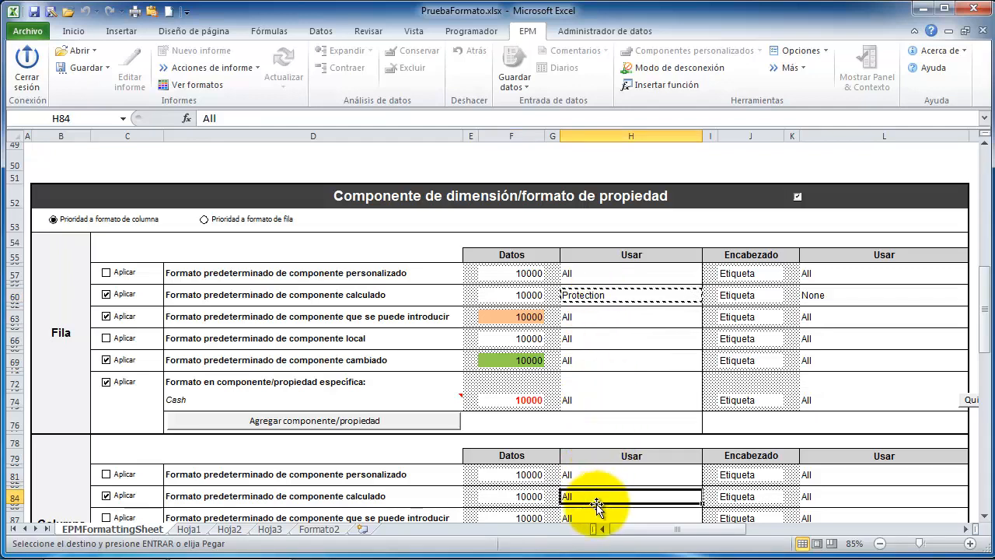
key("Return")
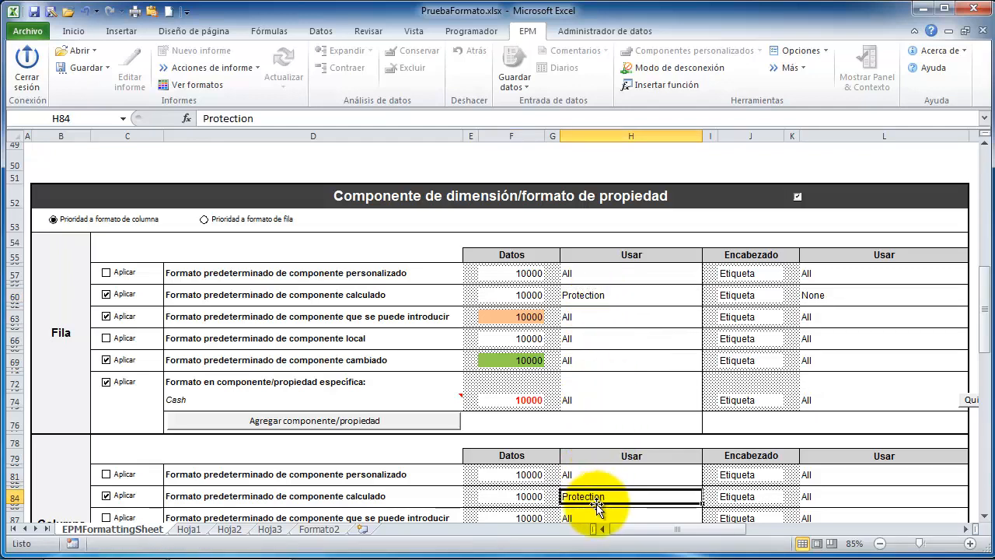
left_click(827, 499)
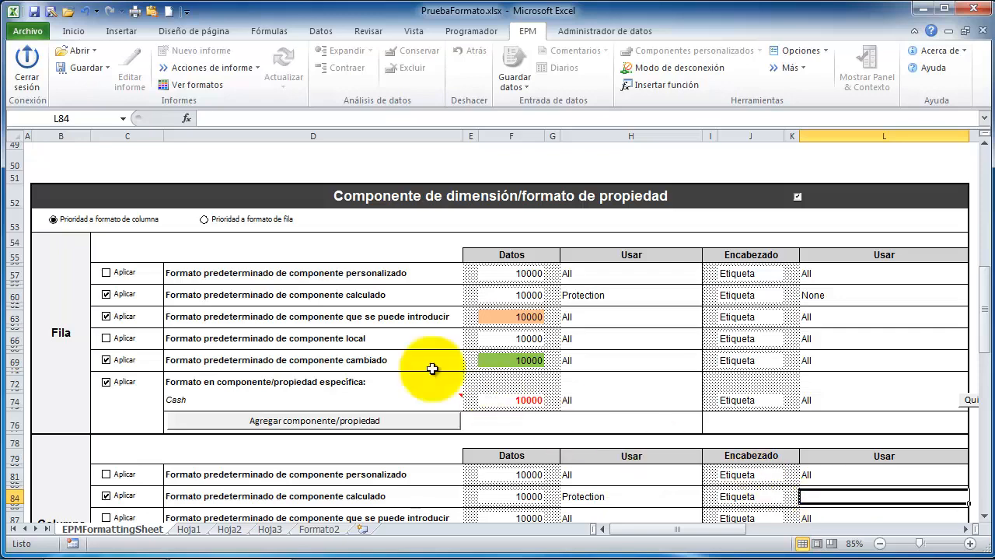
Step: Refresh the Hoja1 report and try to edit the BS111 - Land & Buildings cell in 2017.Q1
left_click(199, 531)
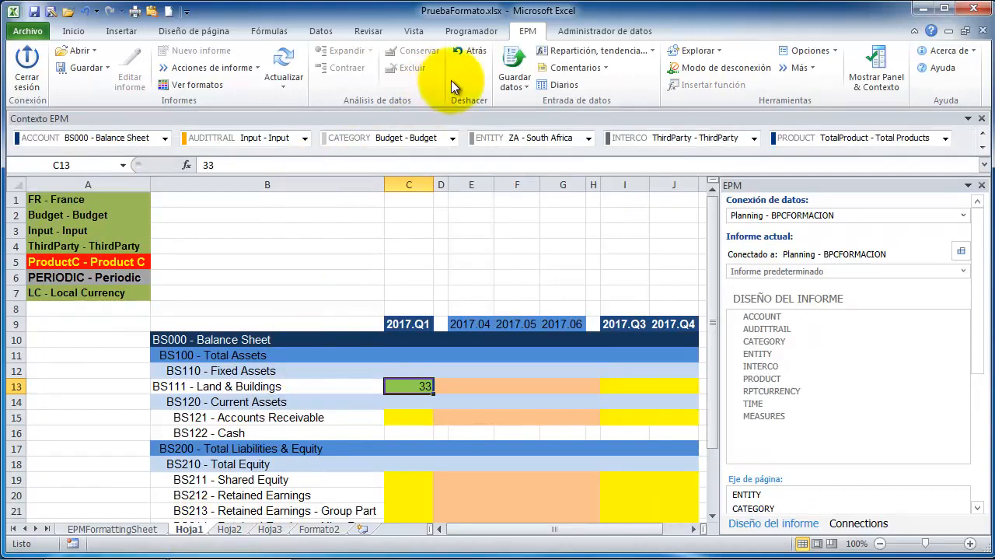
left_click(281, 61)
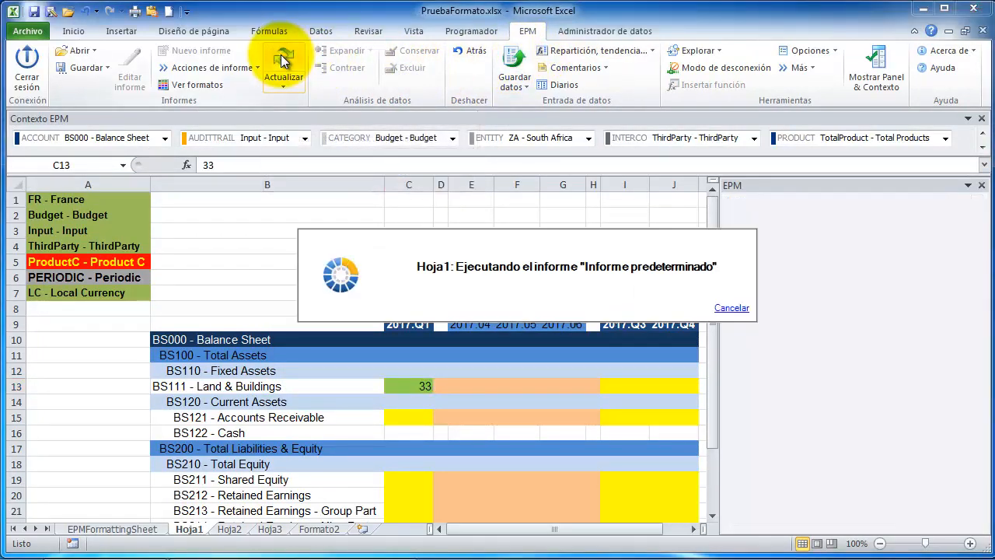
double_click(405, 382)
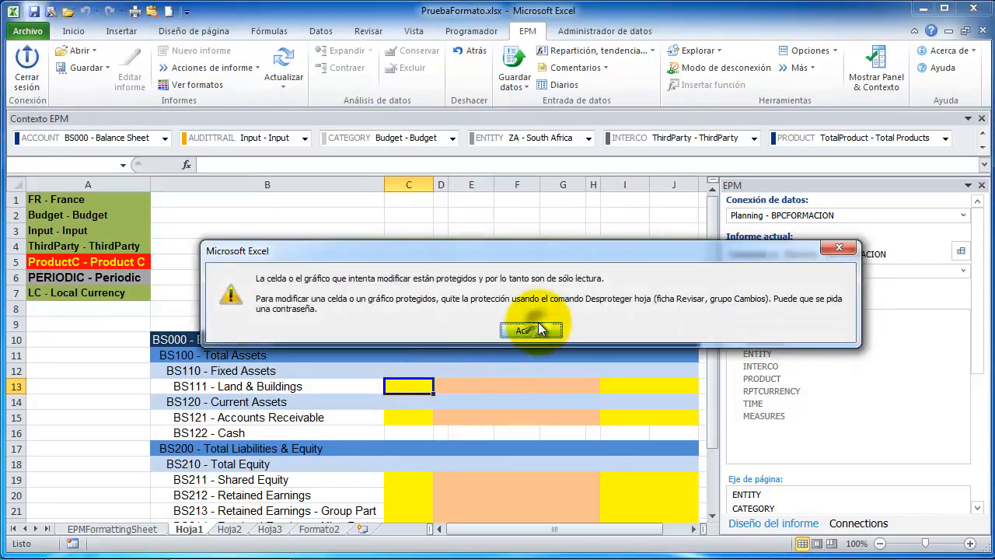
left_click(529, 330)
Step: Enter 11 in cell D13 of the BS111 - Land & Buildings row and reselect that cell
left_click(437, 385)
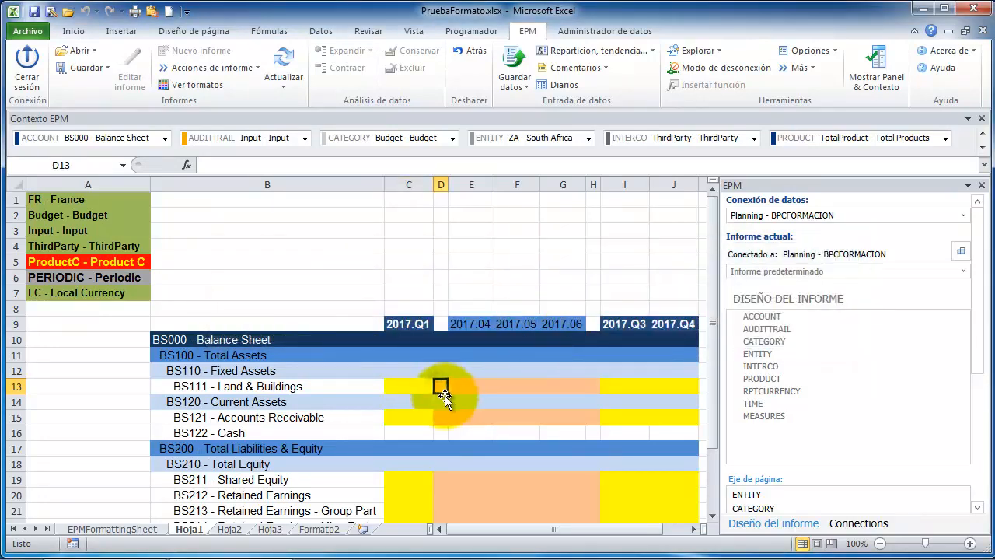
type("11")
left_click(445, 366)
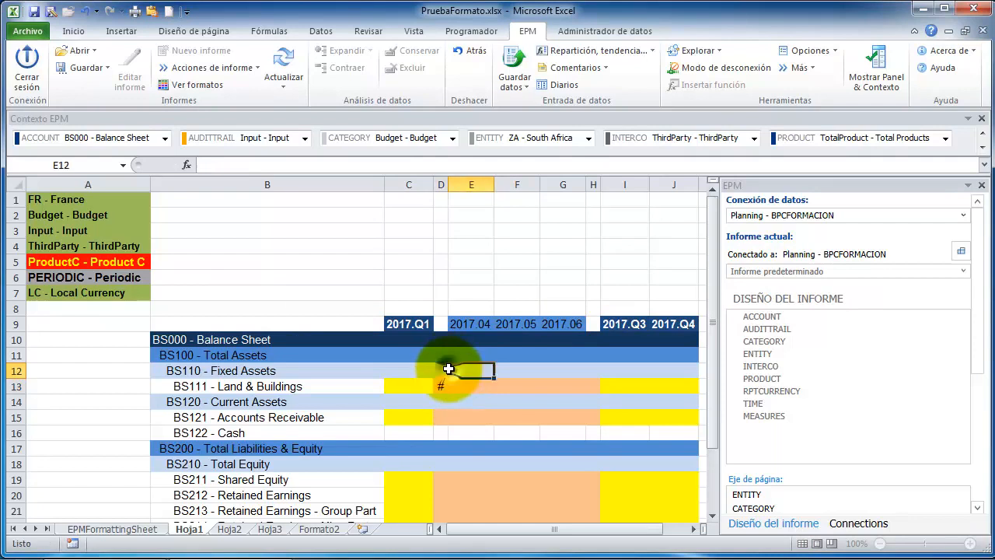
left_click(442, 388)
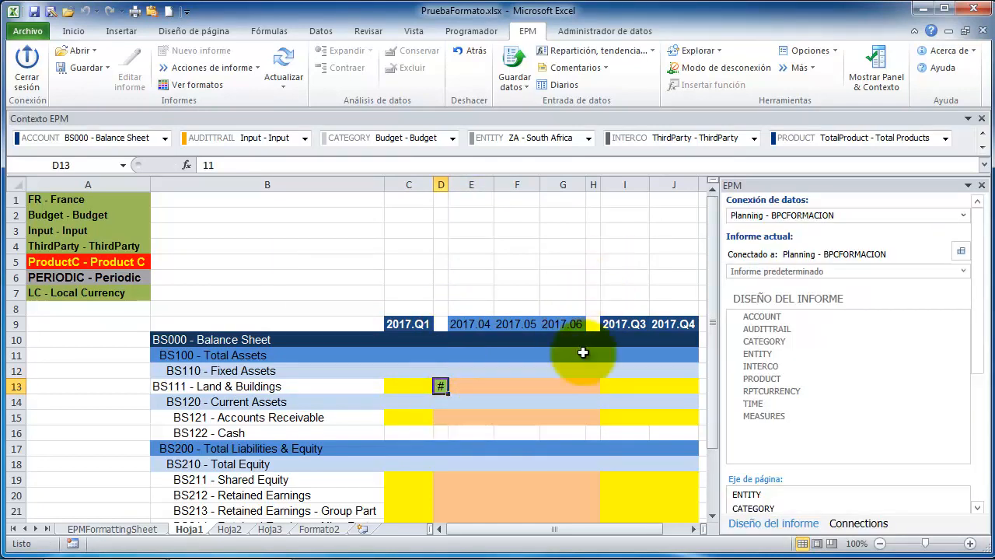
Step: Add the specific selection Componente en blanco to the Fila specific component/property formats in EPMFormattingSheet
left_click(144, 535)
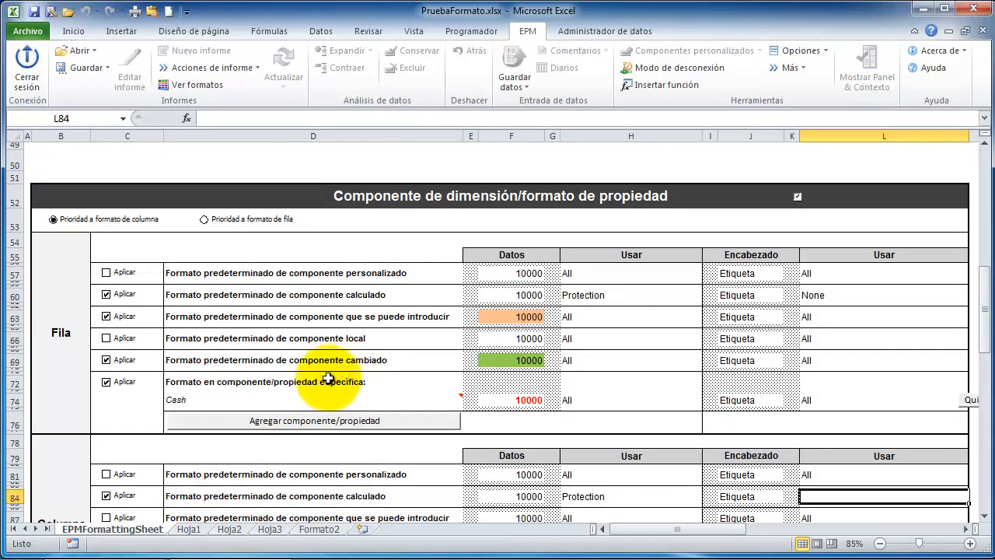
left_click(266, 419)
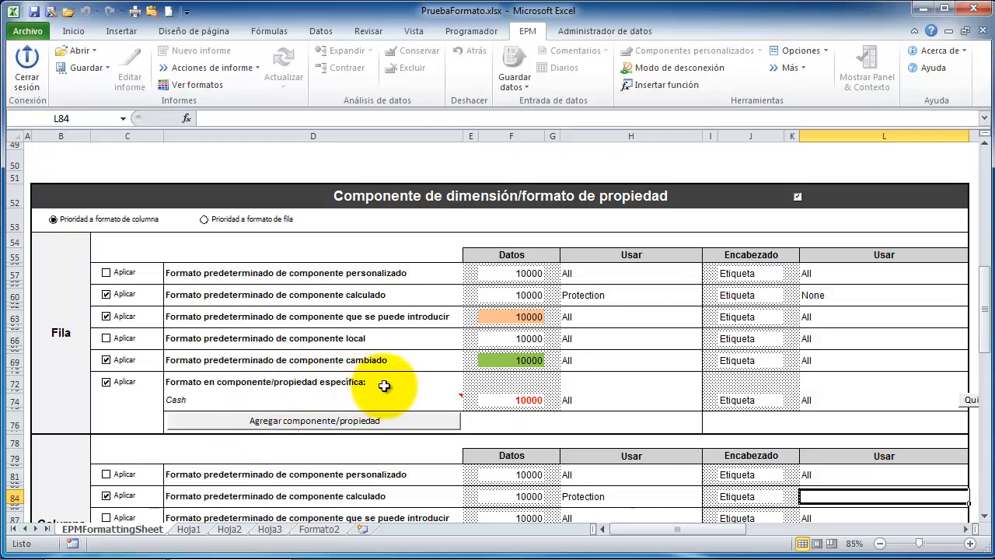
left_click(297, 423)
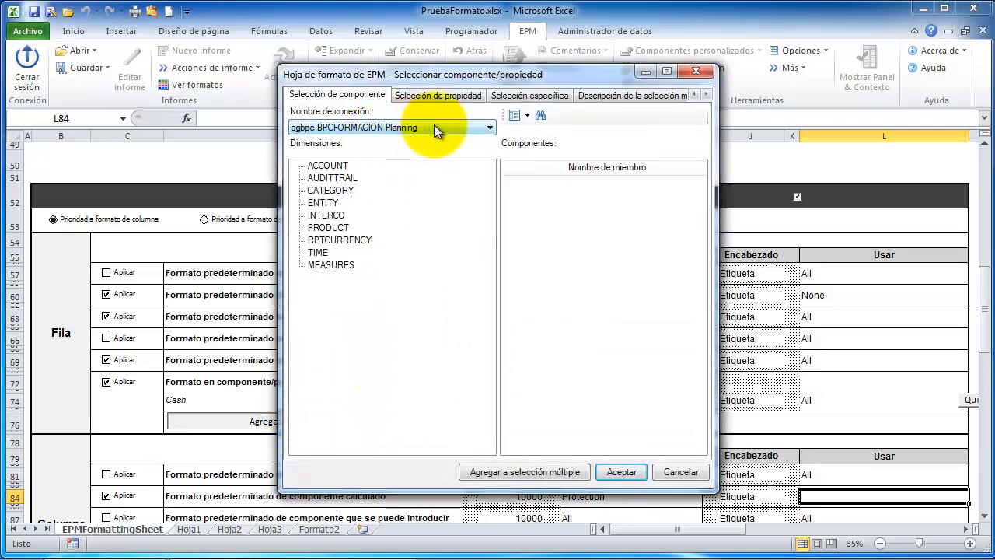
left_click(503, 96)
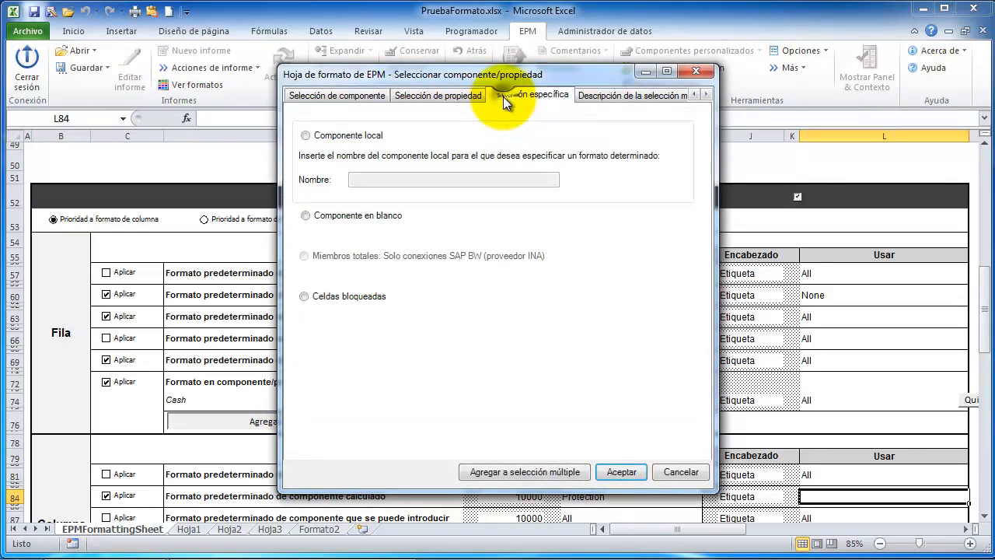
left_click(316, 215)
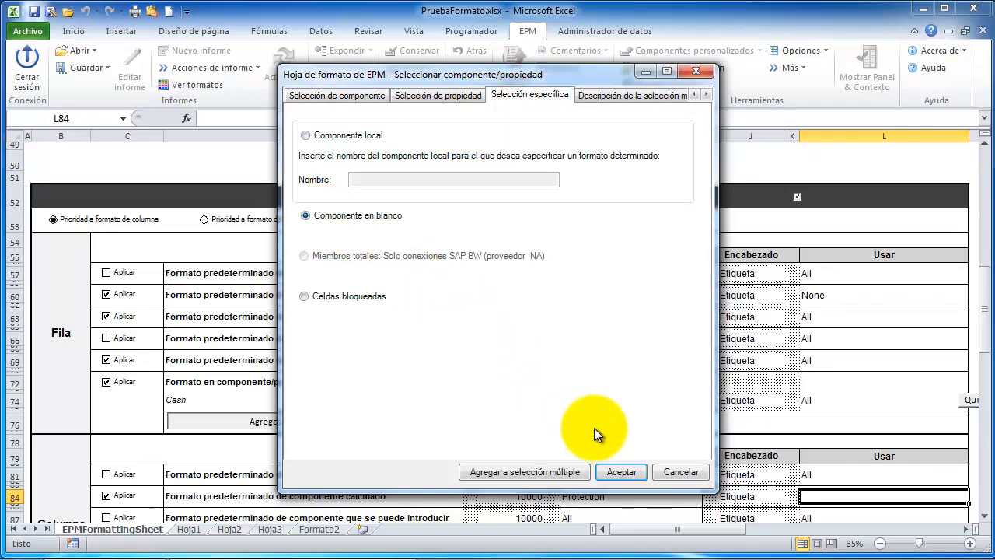
left_click(621, 471)
mouse_move(211, 421)
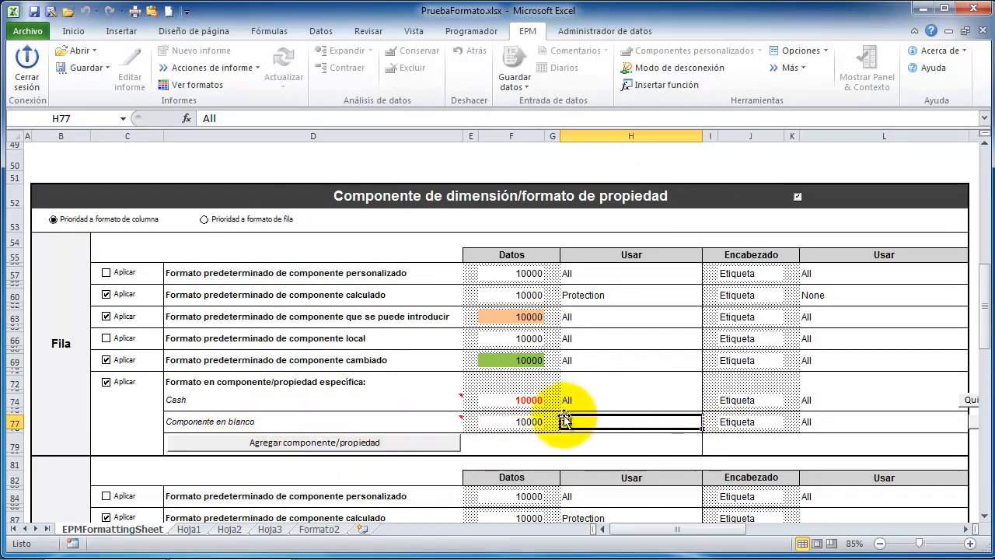
Step: Lock the data sample cell of the Fila Componente en blanco format
left_click(531, 424)
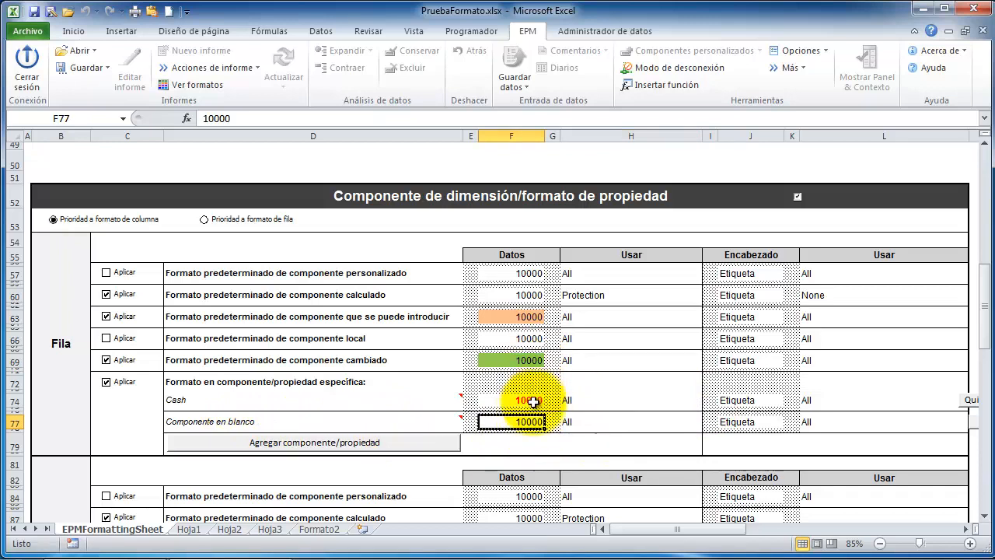
right_click(528, 422)
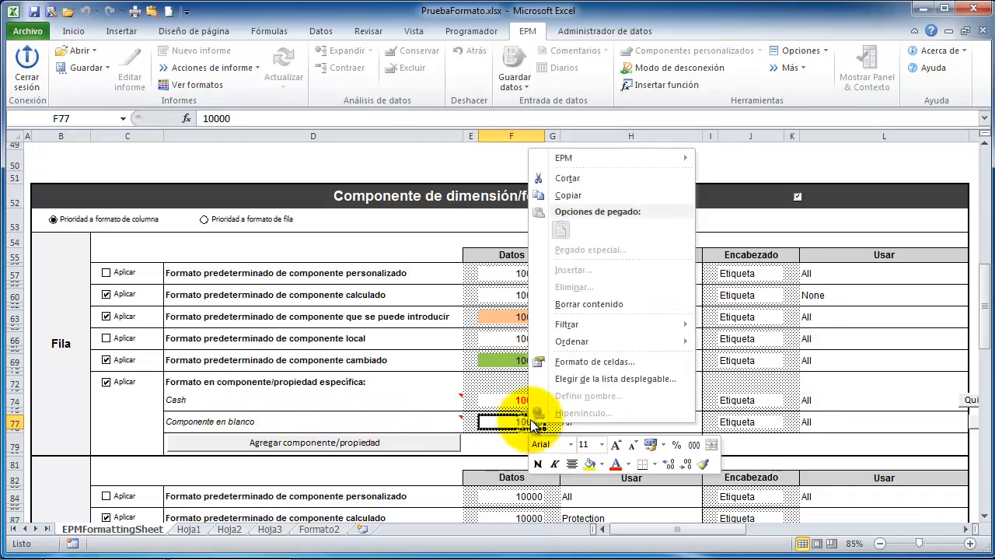
mouse_move(580, 158)
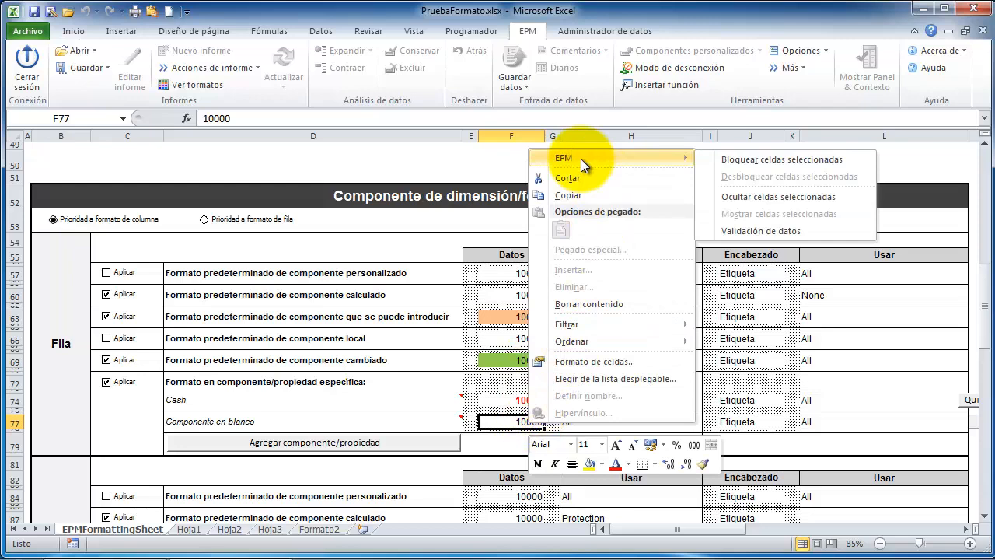
left_click(730, 160)
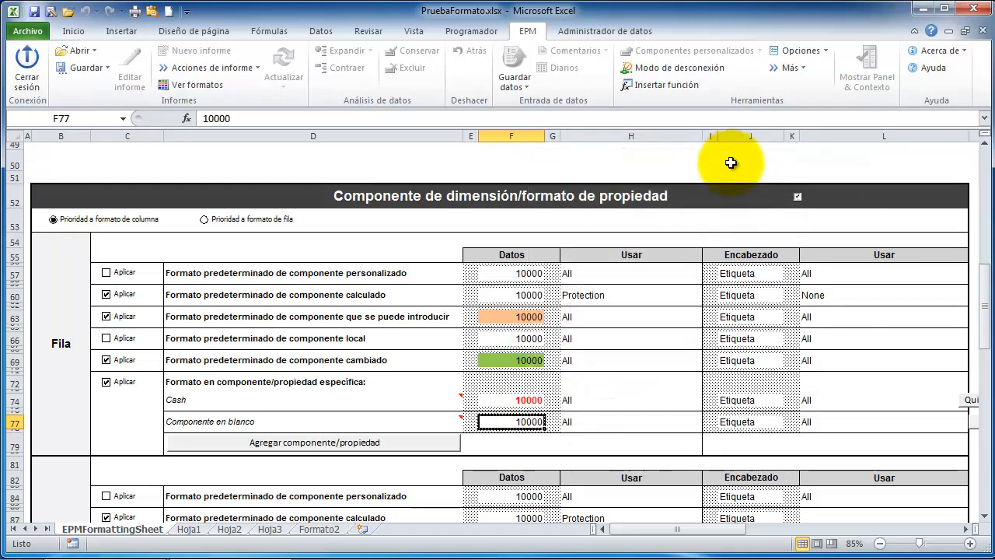
Step: Copy the Protection value from the Fila calculated component into the data Usar setting of the Fila Componente en blanco format
left_click(597, 294)
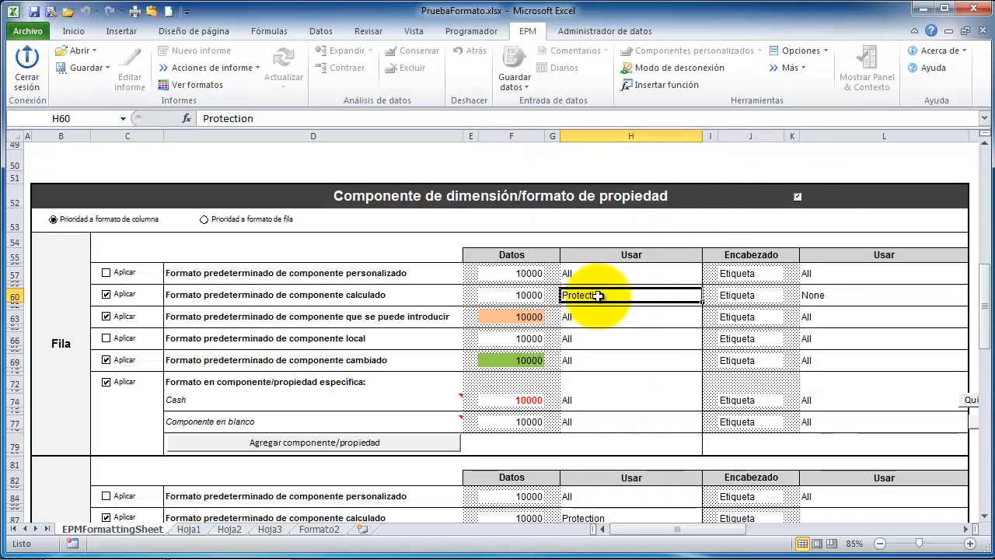
key("ctrl+c")
left_click(596, 420)
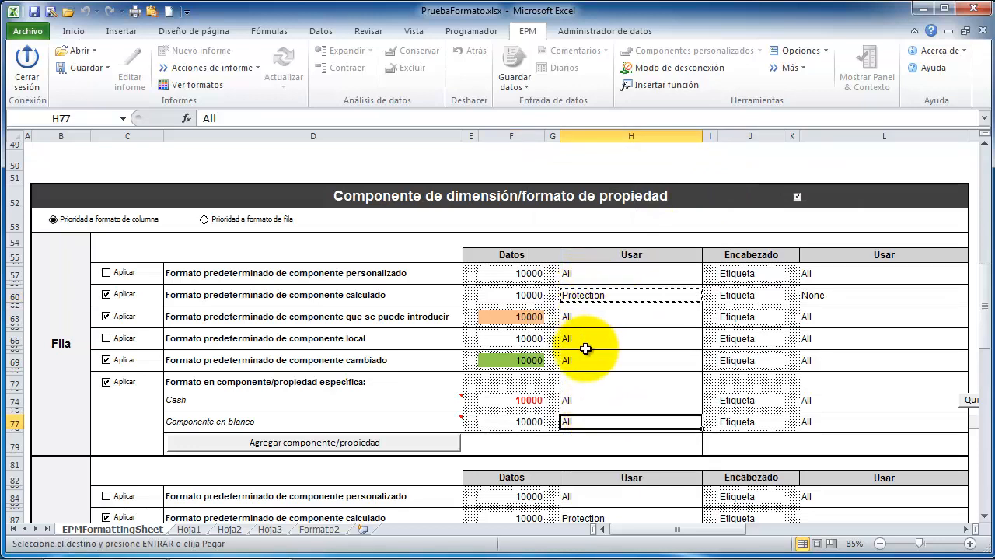
key("ctrl+v")
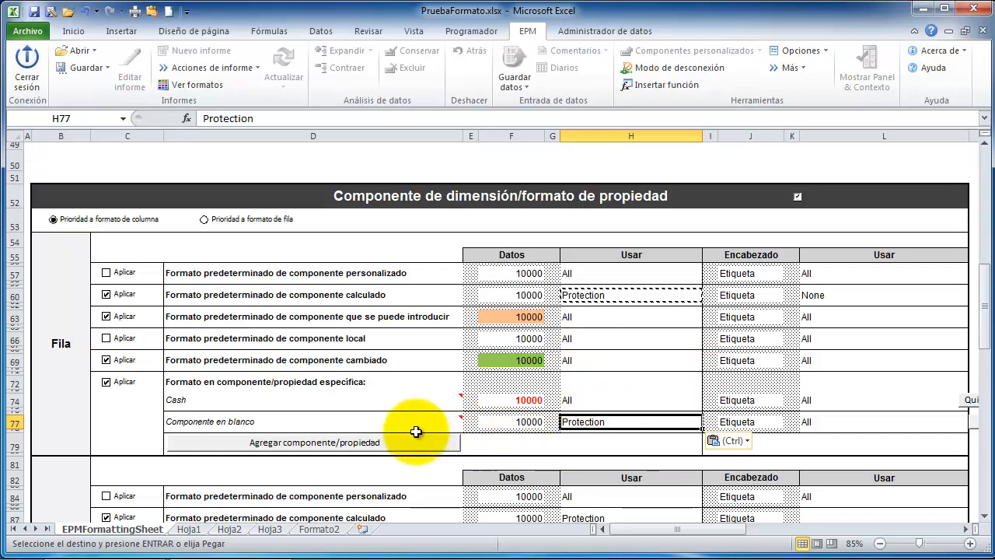
key("Escape")
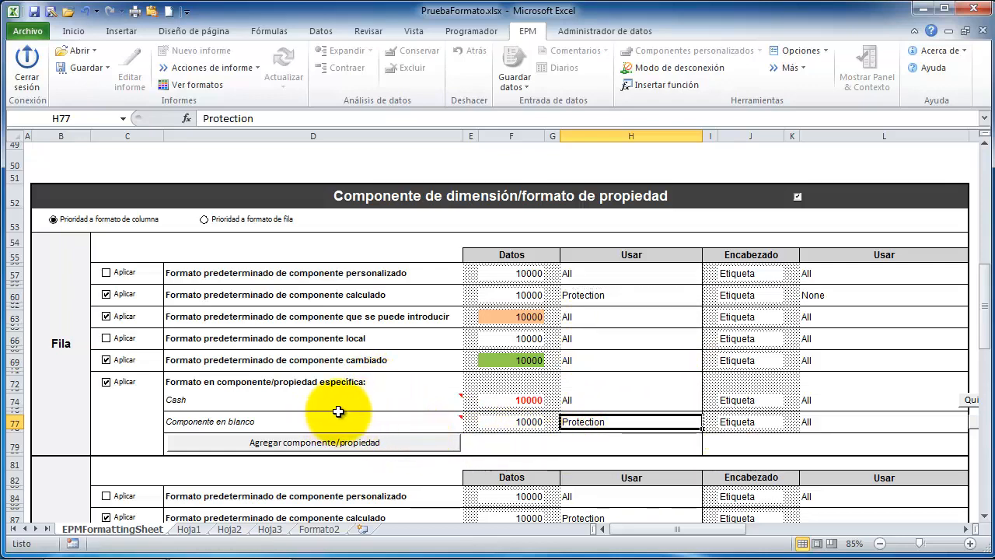
Step: Add the specific selection Componente en blanco to the Columna specific component/property formats
scroll(339, 411, "down", 3)
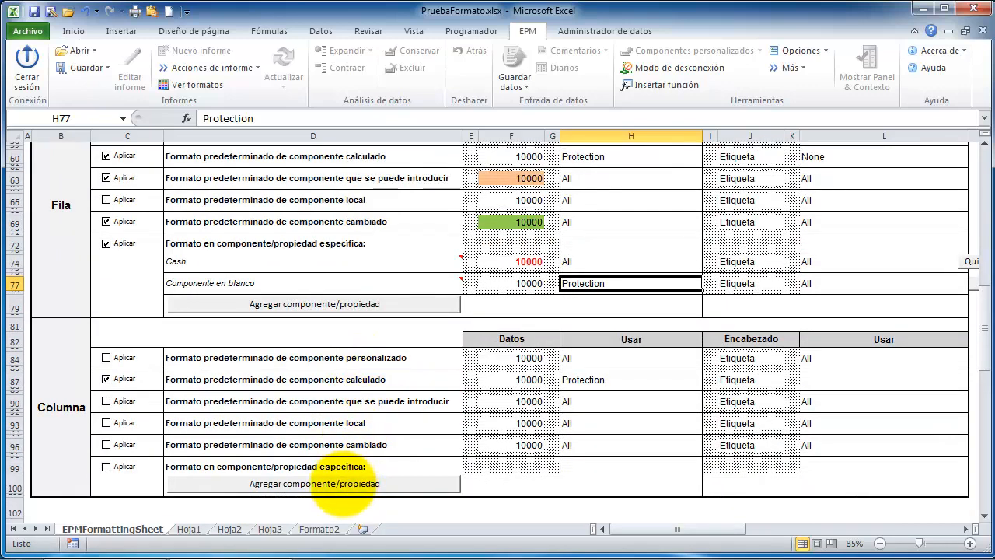
left_click(342, 284)
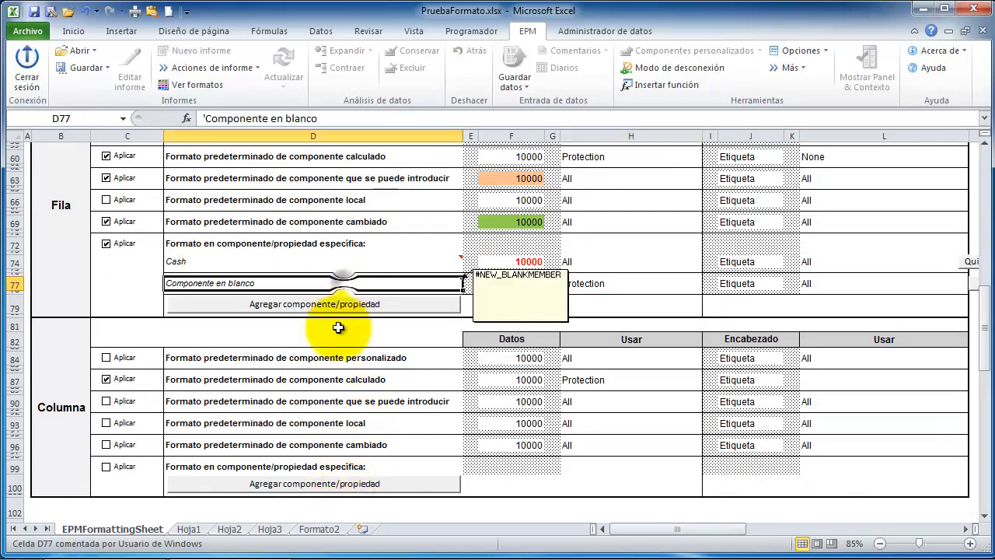
left_click(340, 490)
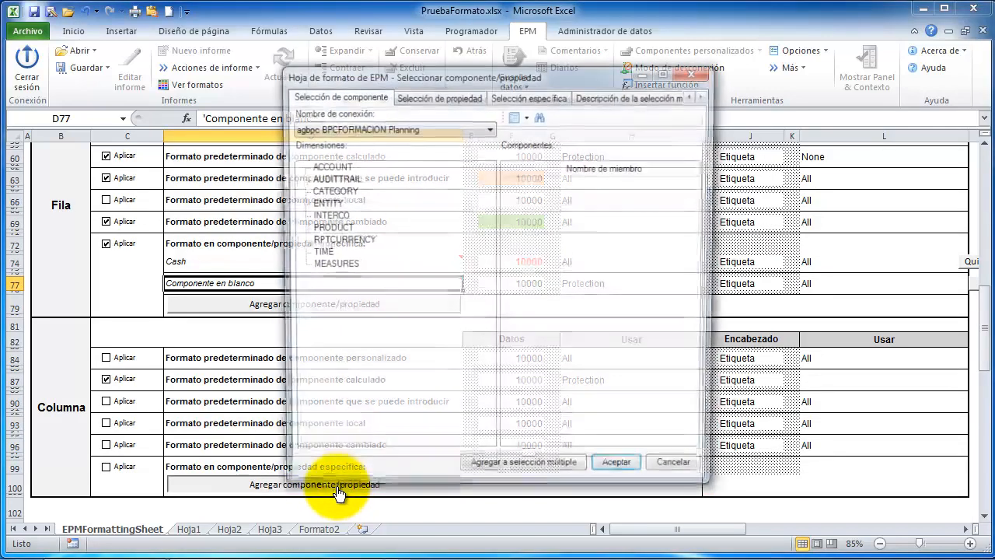
left_click(501, 97)
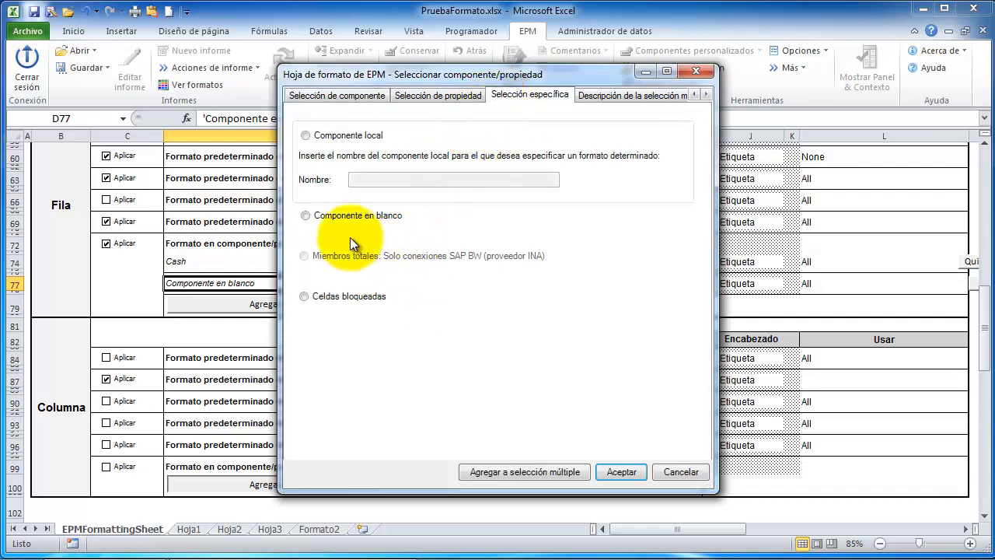
left_click(350, 216)
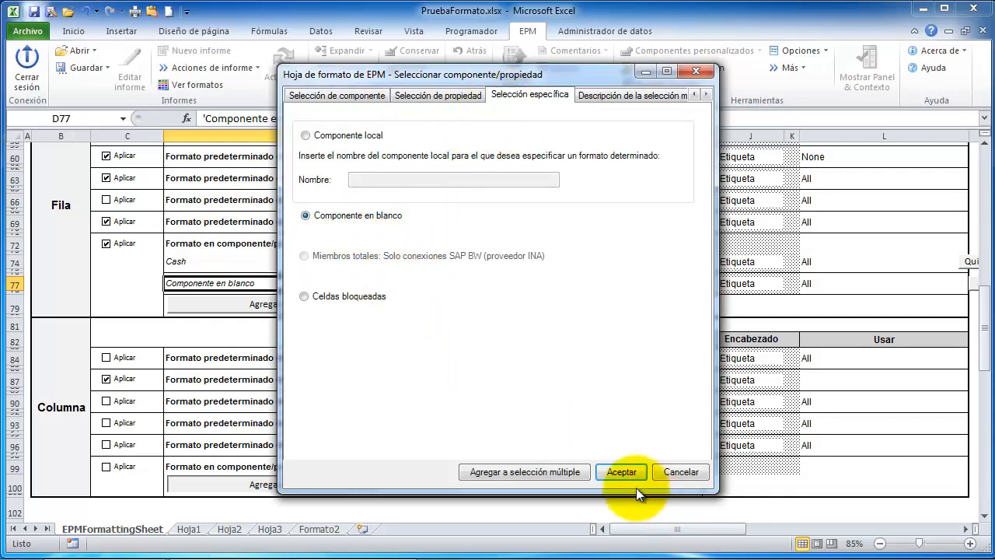
left_click(622, 471)
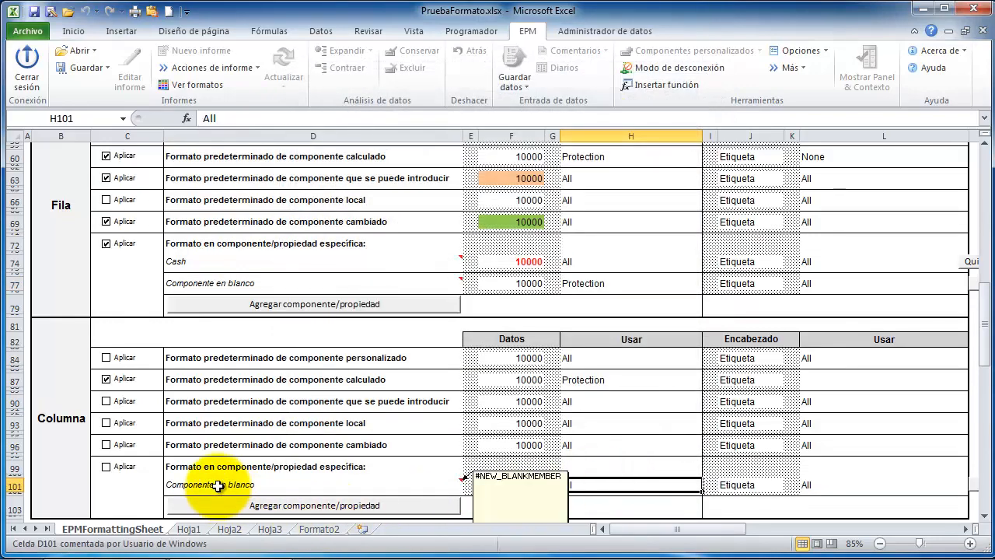
Step: Lock the data sample cell of the Columna Componente en blanco format
left_click(527, 484)
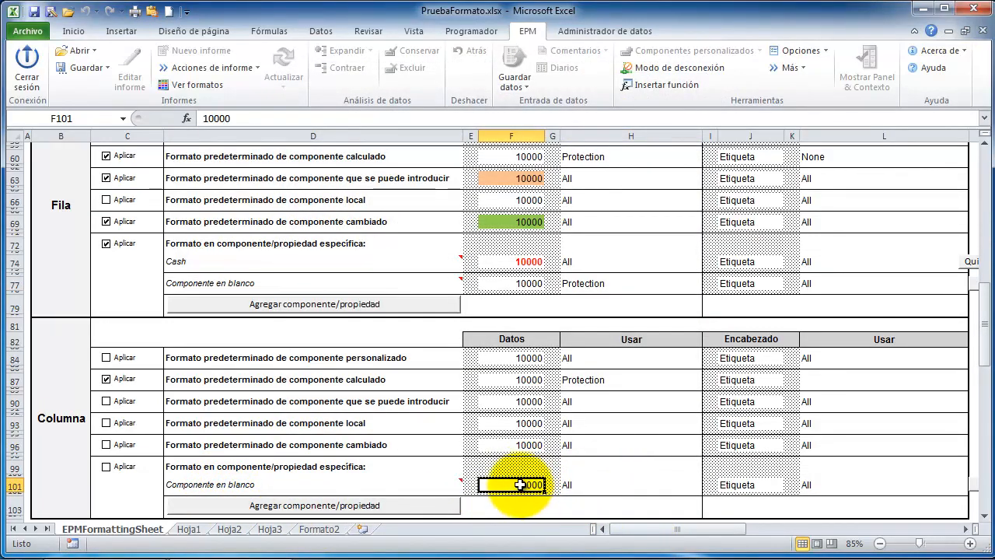
right_click(520, 484)
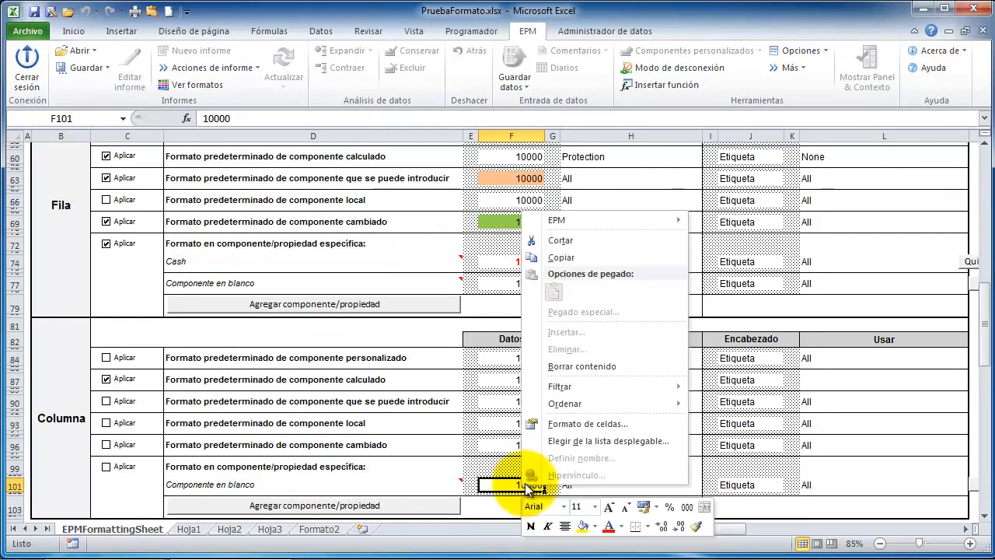
mouse_move(605, 219)
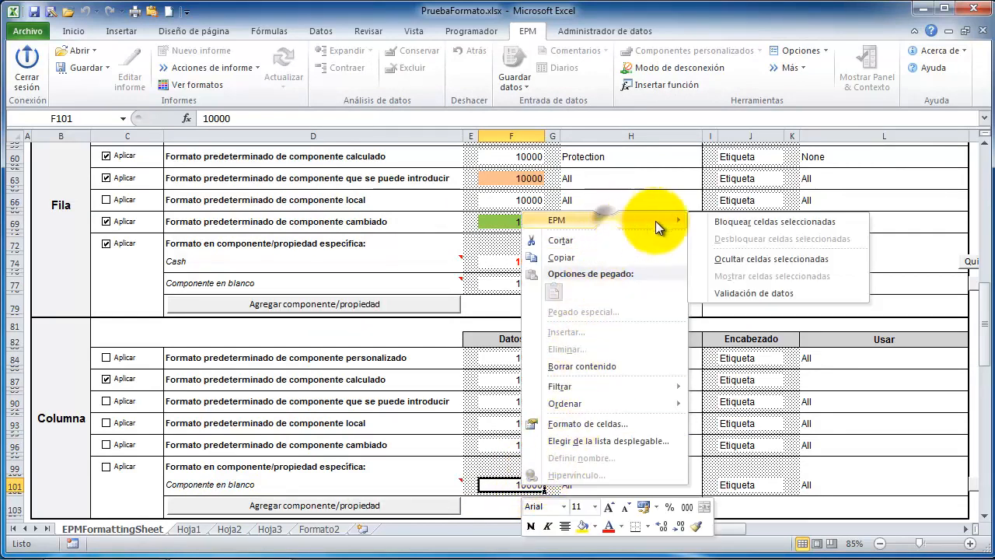
left_click(732, 223)
Step: Copy the Fila Componente en blanco Protection value into the matching Columna data Usar setting, and enable applying the Columna specific component formats
left_click(595, 484)
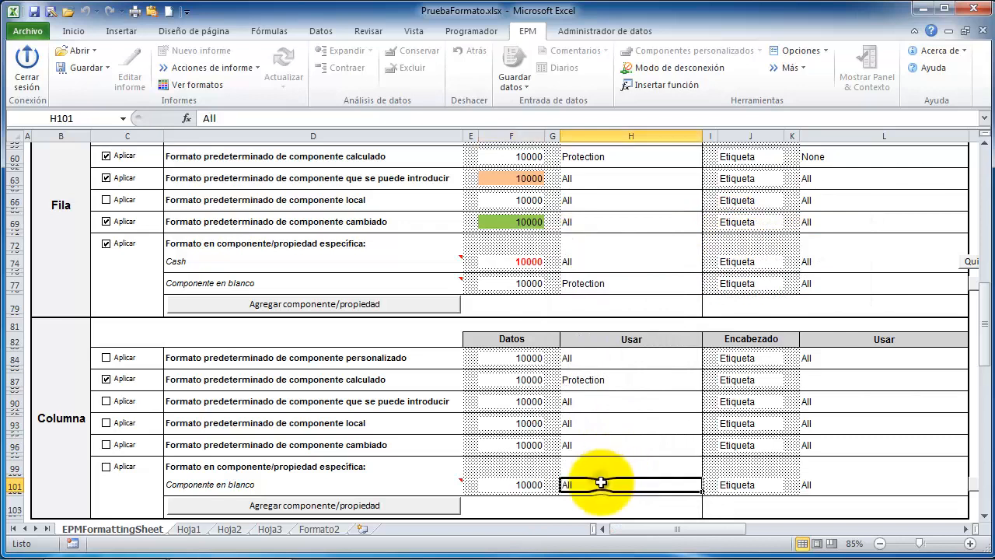
left_click(590, 283)
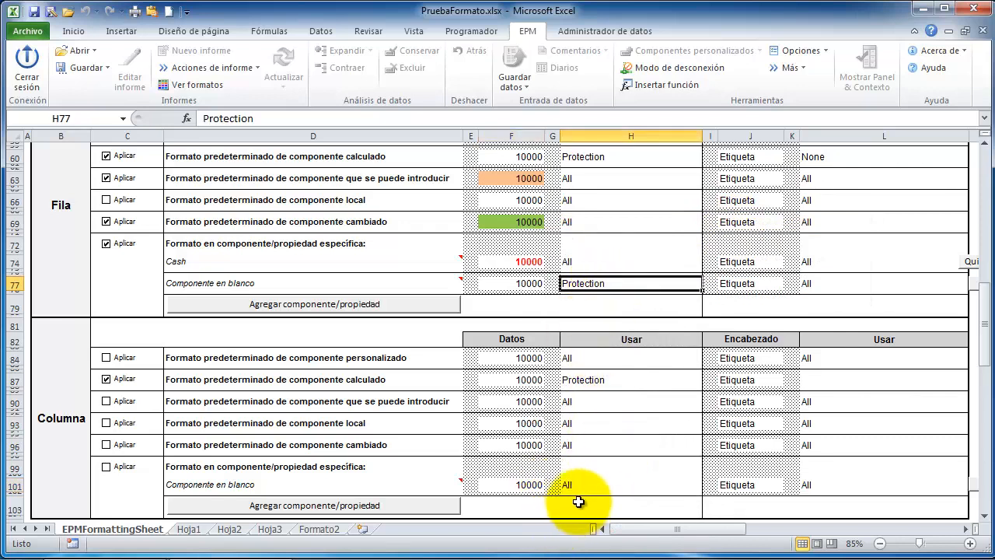
key("ctrl+c")
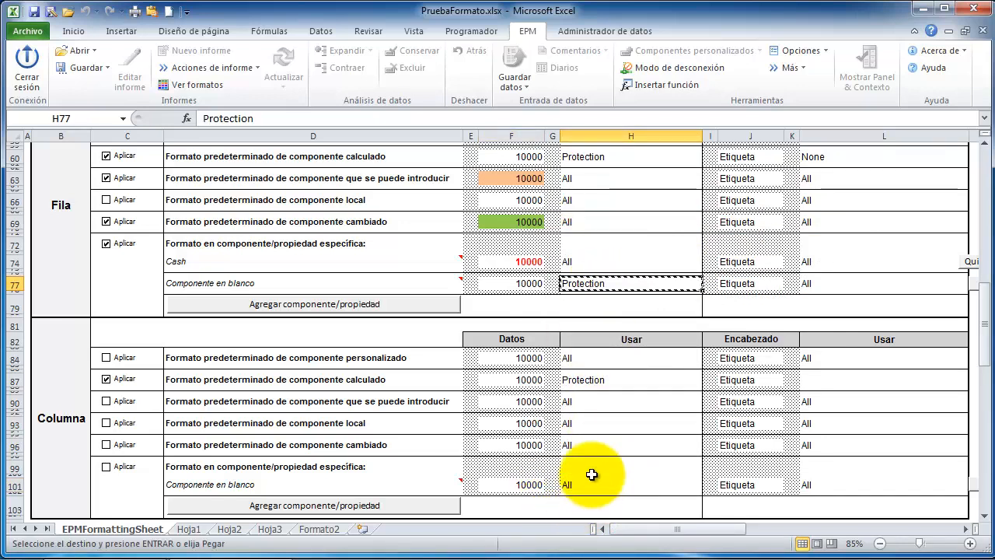
left_click(587, 472)
left_click(586, 483)
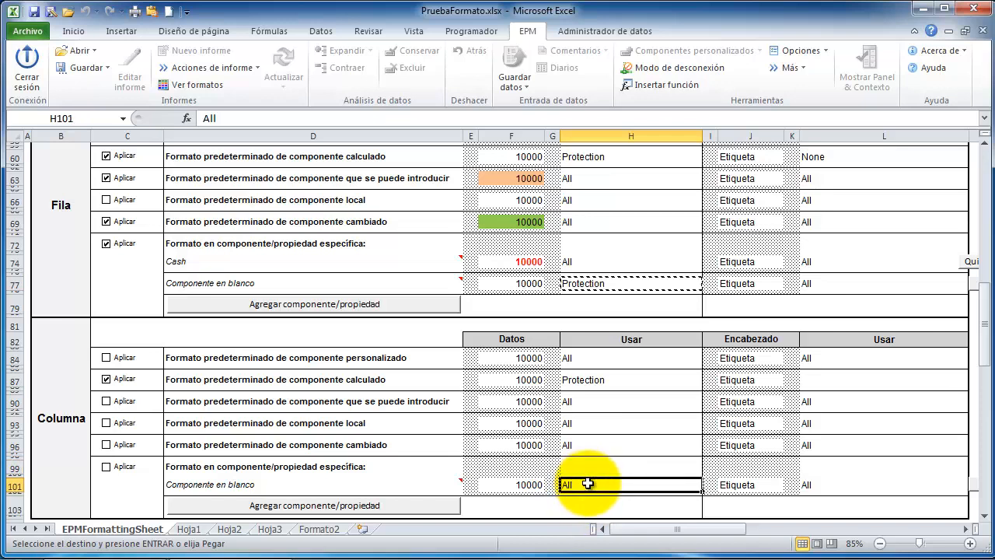
key("Return")
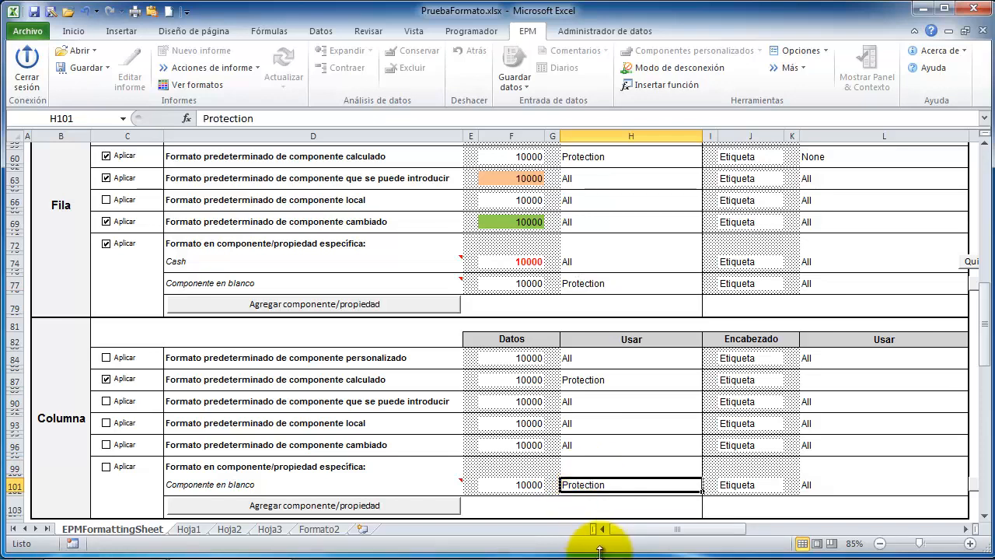
left_click(530, 486)
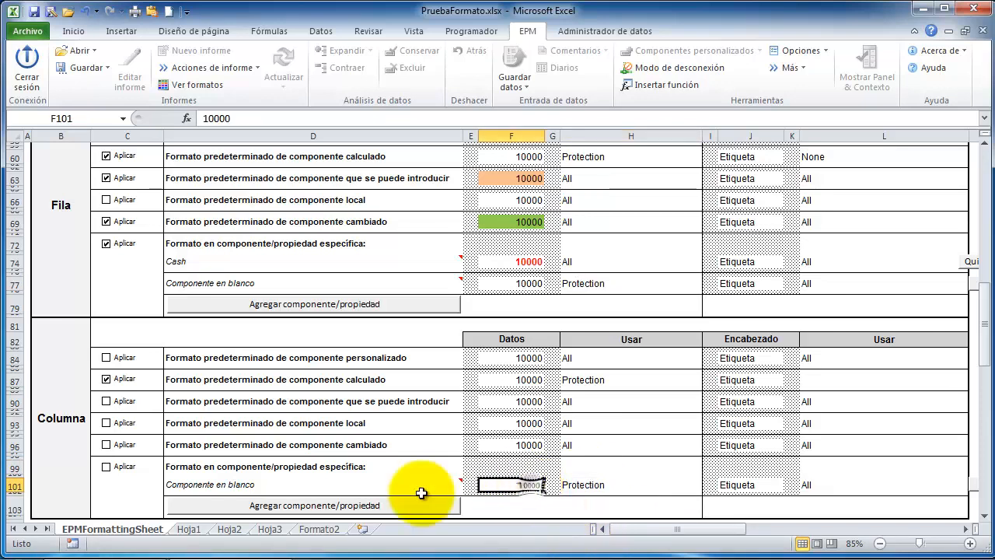
left_click(107, 467)
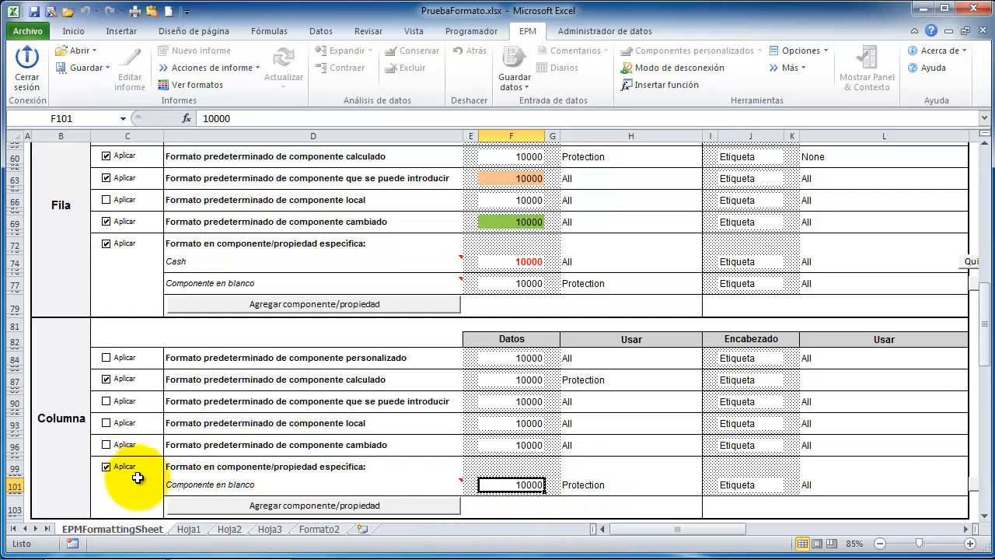
Step: Refresh the Hoja1 report, try to enter 1 in blank-column cell D13 of BS111 - Land & Buildings, and select blank-column cell H13
left_click(199, 530)
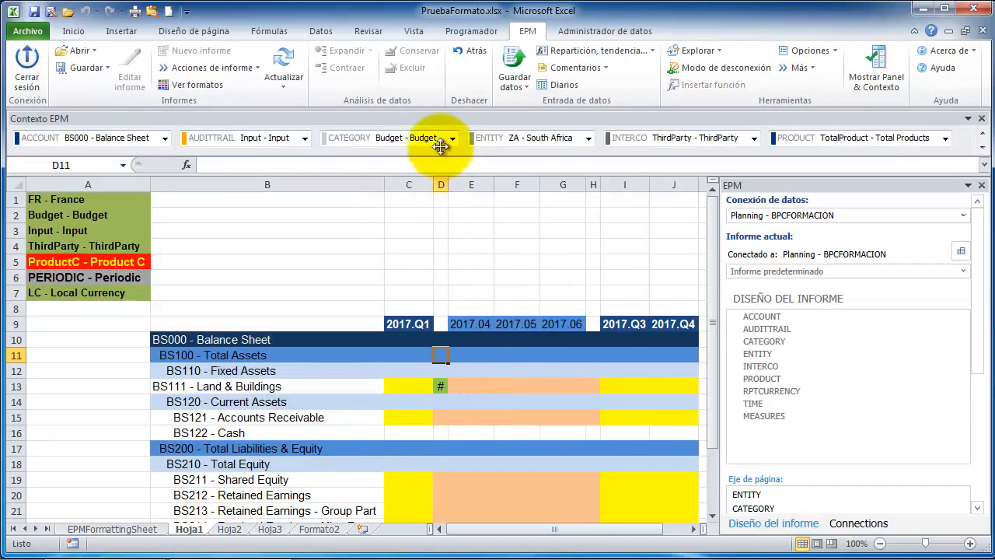
left_click(289, 74)
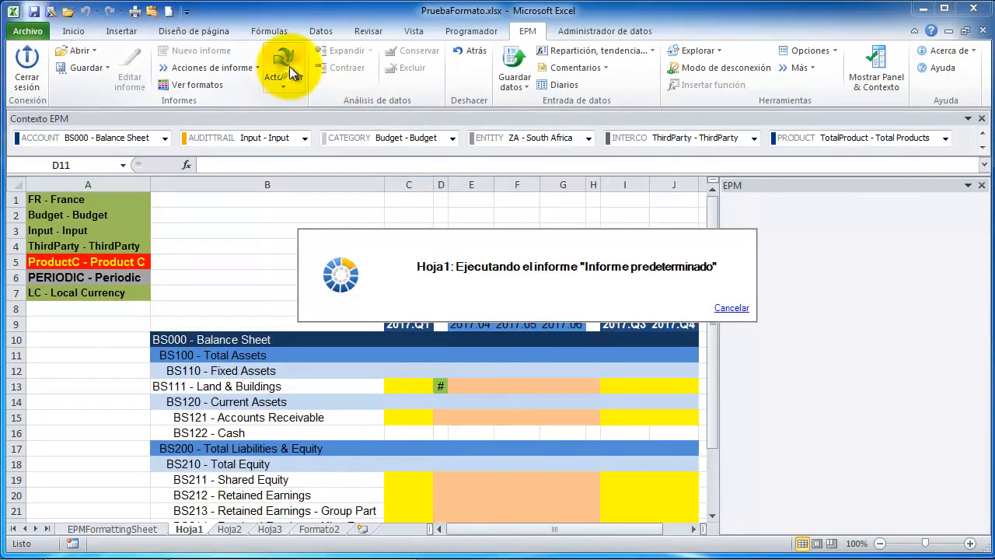
left_click(437, 386)
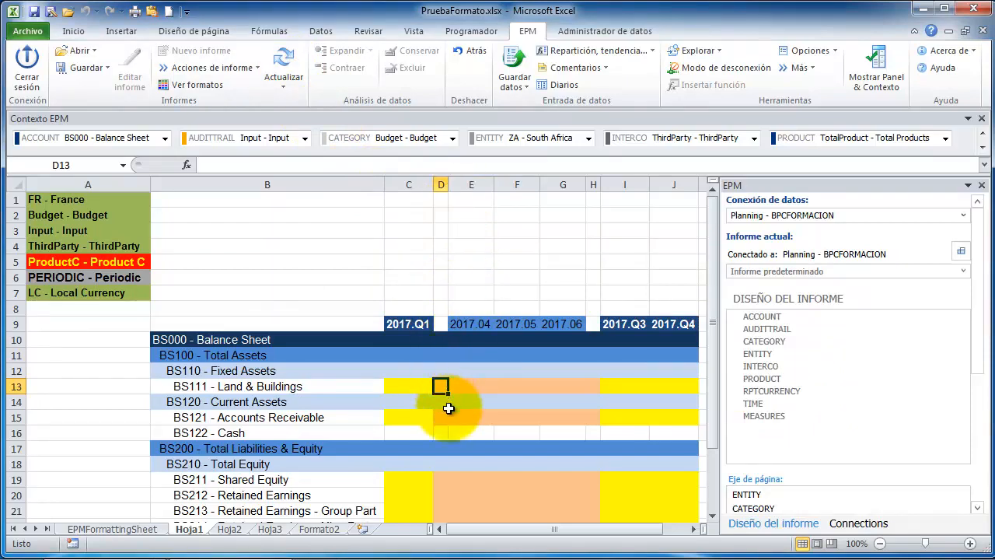
key("1")
left_click(543, 332)
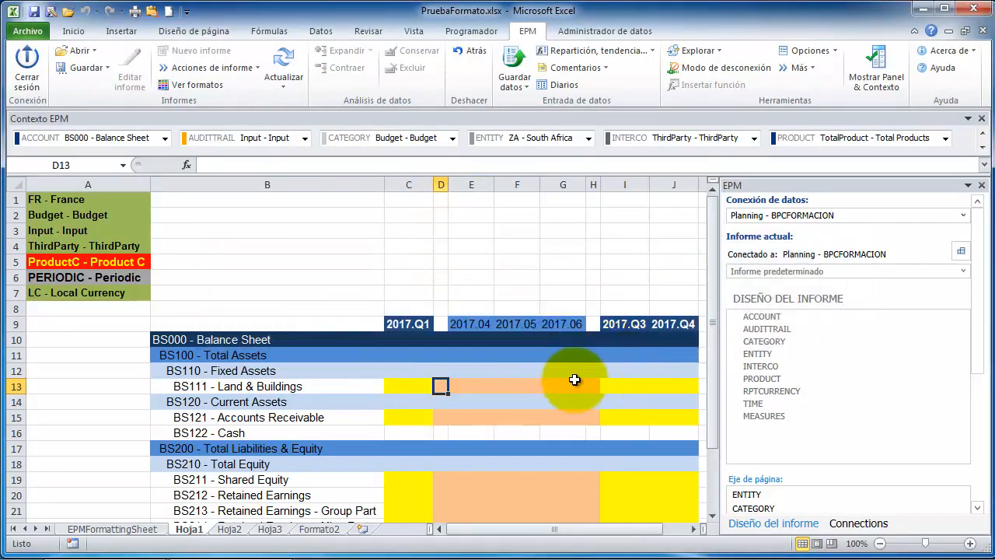
left_click(593, 383)
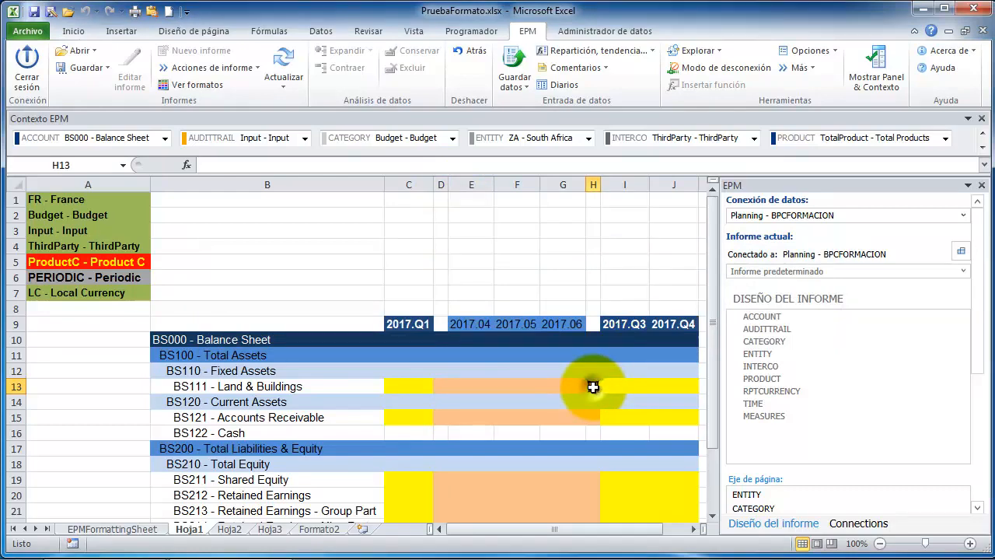
Step: Try to enter 1 in blank-column cell H13 of BS111 - Land & Buildings, and inspect blank columns D and H
key("1")
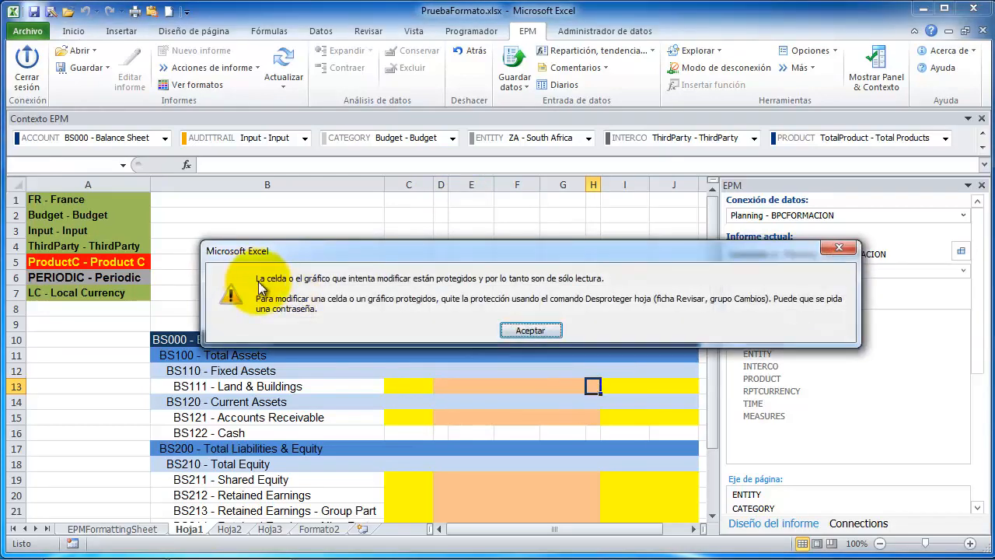
left_click(530, 330)
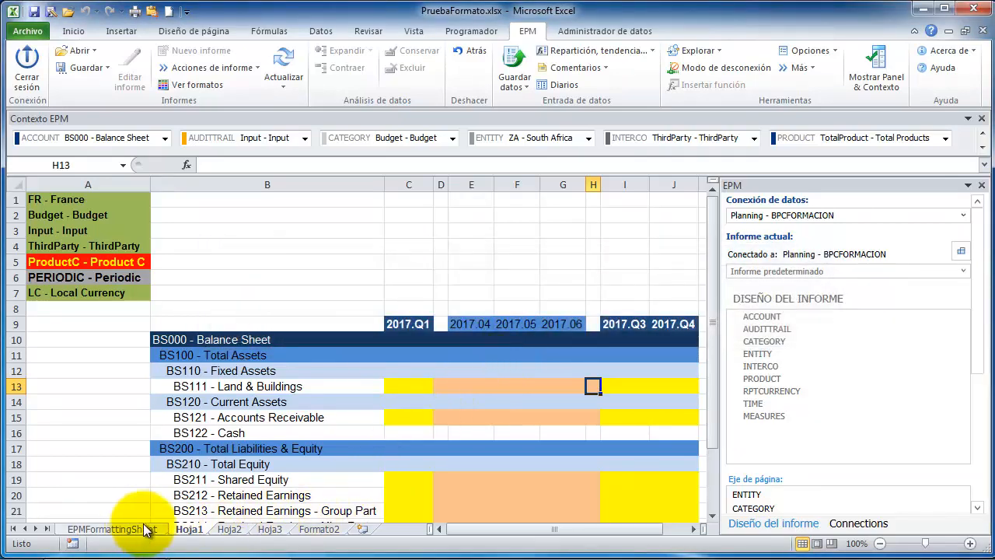
left_click(448, 184)
left_click_drag(594, 184, 598, 183)
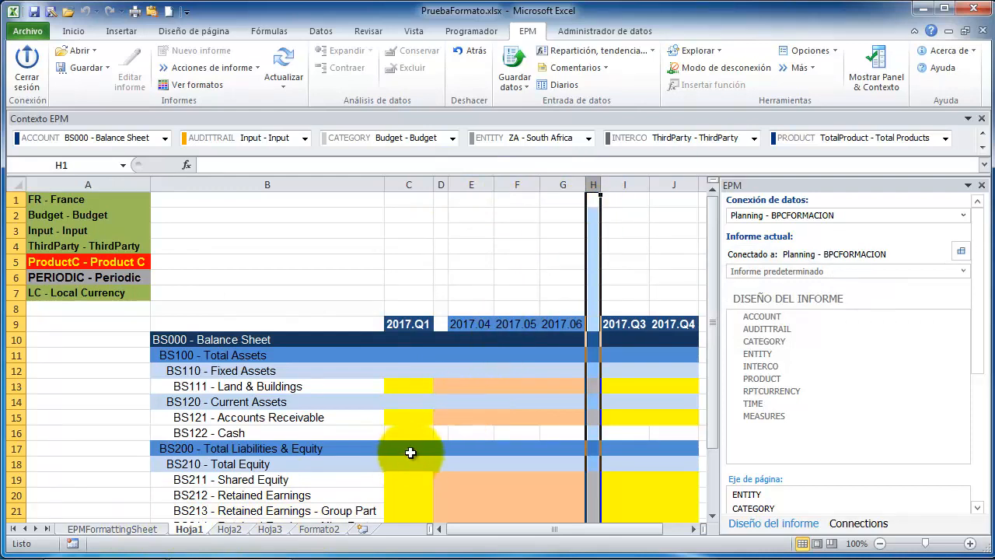
left_click(444, 381)
key("alt+h")
key("f")
key("p")
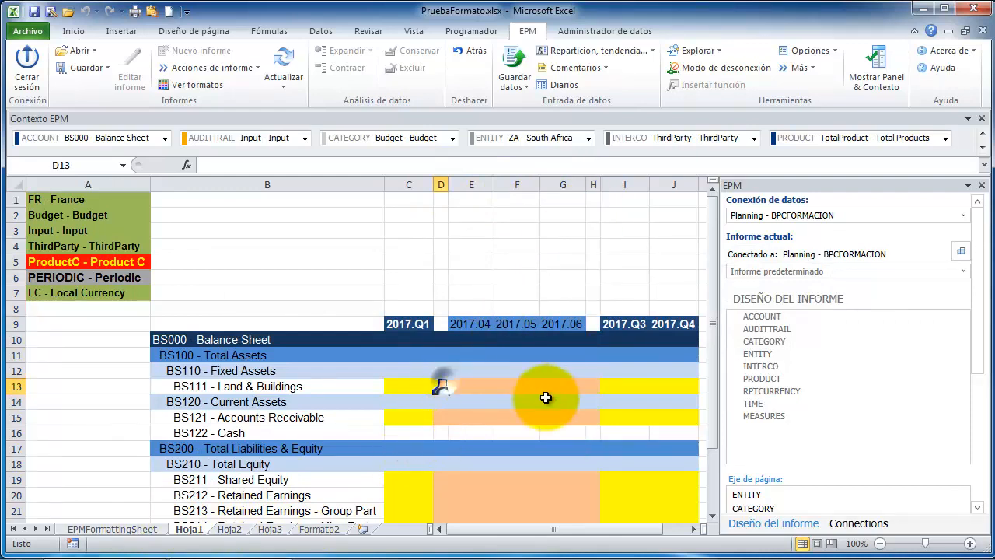
left_click(593, 386)
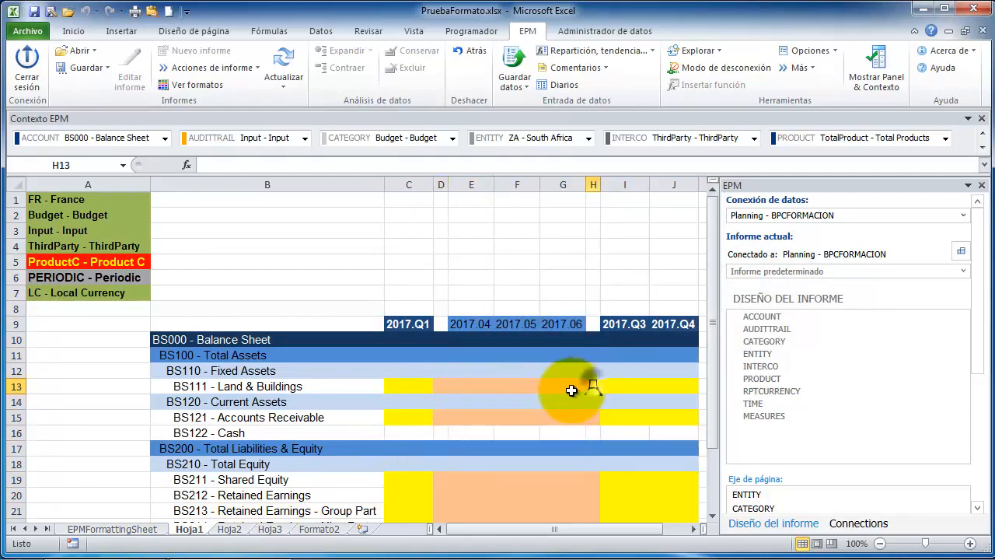
Step: Apply a dark grey fill to the data sample cell of the Fila Componente en blanco format on EPMFormattingSheet
left_click(152, 532)
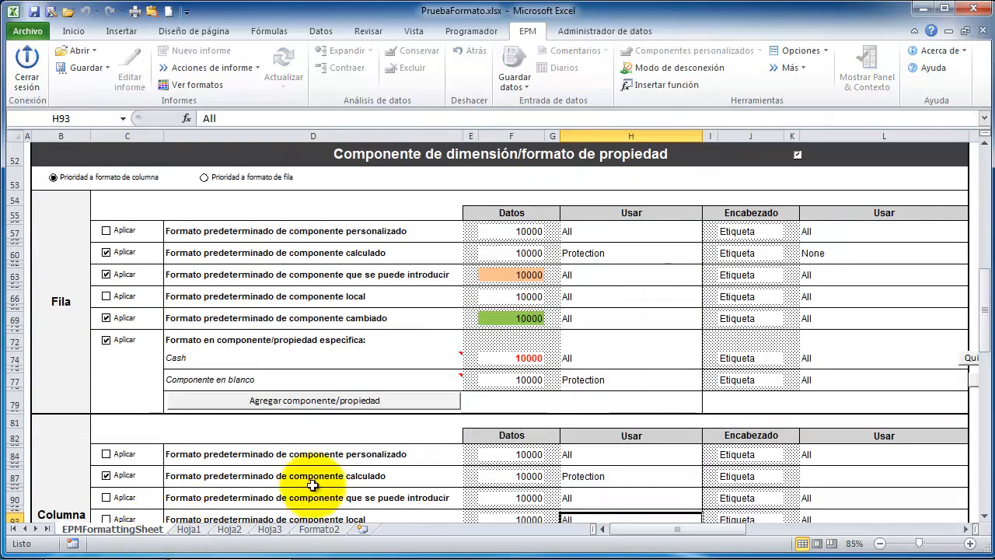
left_click(535, 379)
key("ctrl+c")
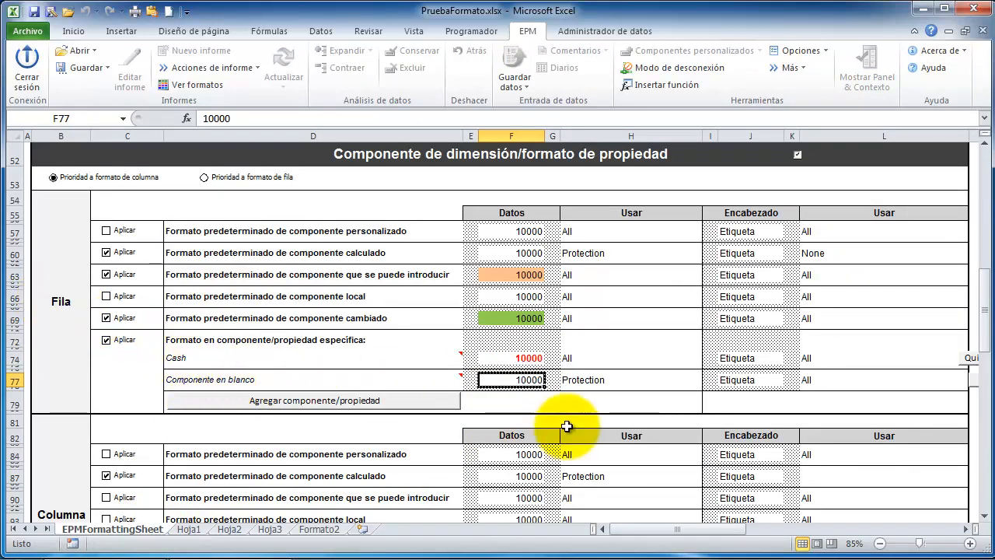
right_click(514, 380)
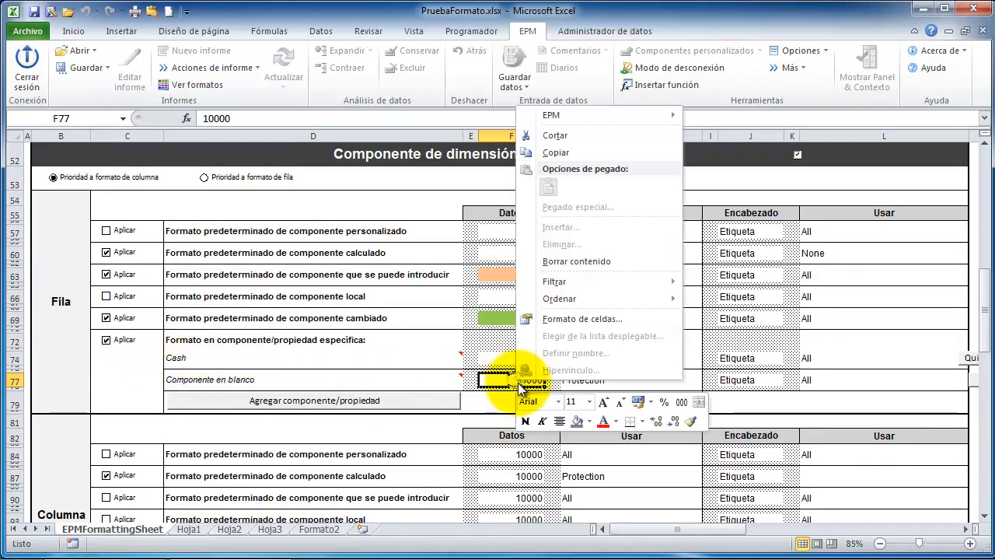
left_click(589, 423)
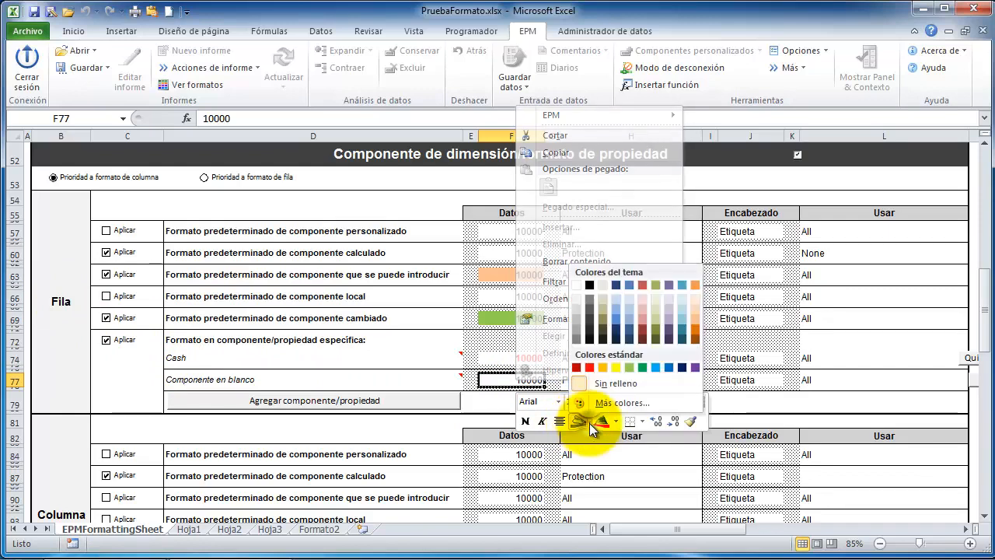
left_click(579, 331)
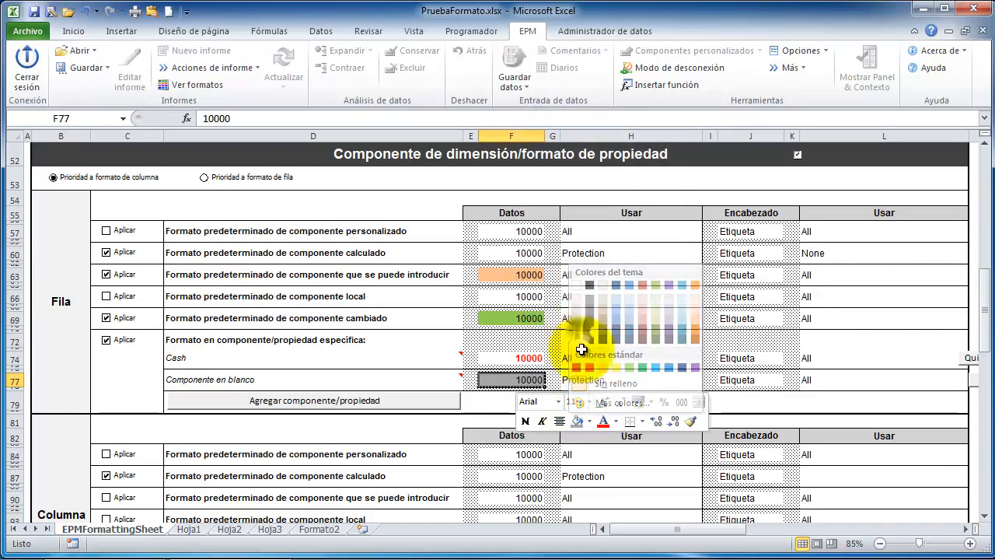
Step: Copy the grey Fila Componente en blanco data format onto the Columna Componente en blanco data sample cell
scroll(524, 443, "down", 4)
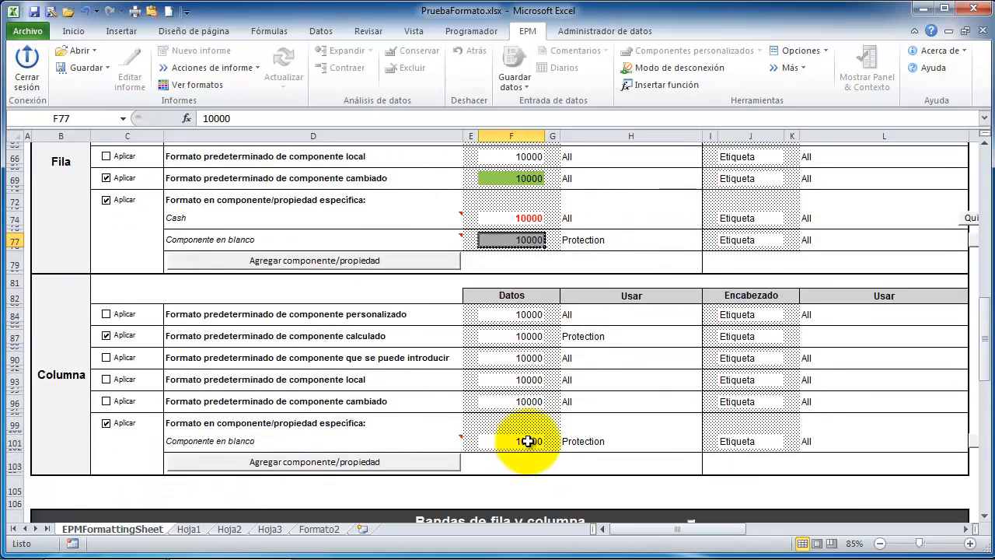
left_click(528, 440)
left_click(520, 237)
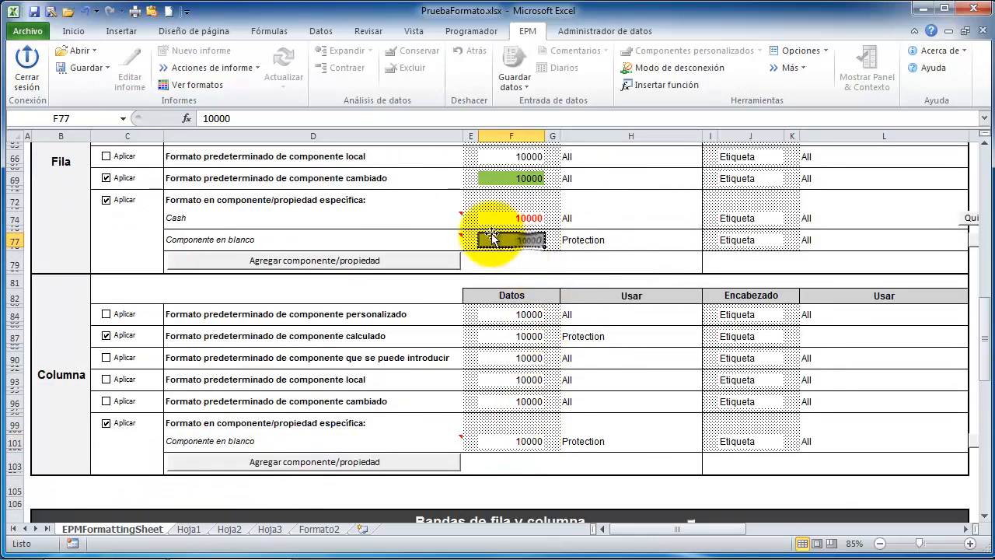
left_click(74, 31)
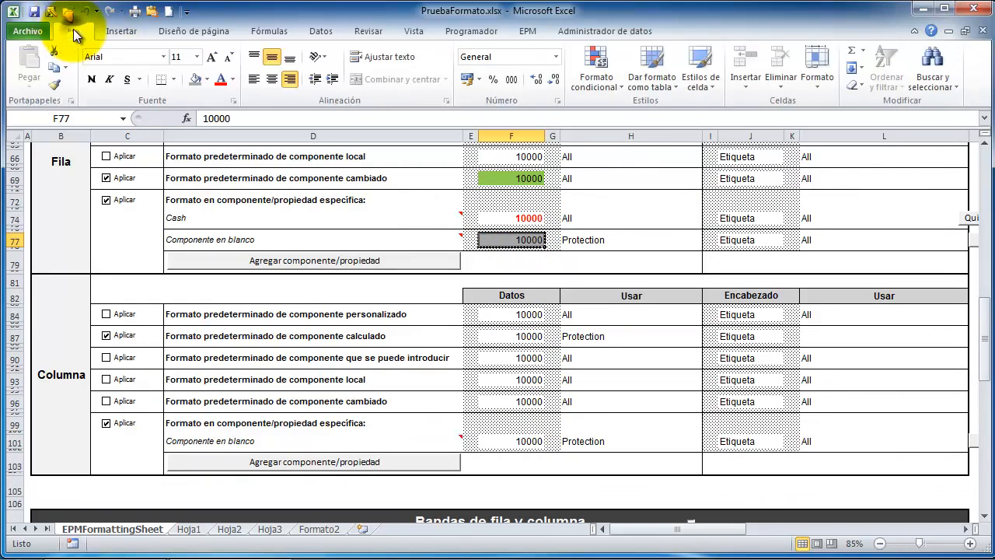
left_click(54, 84)
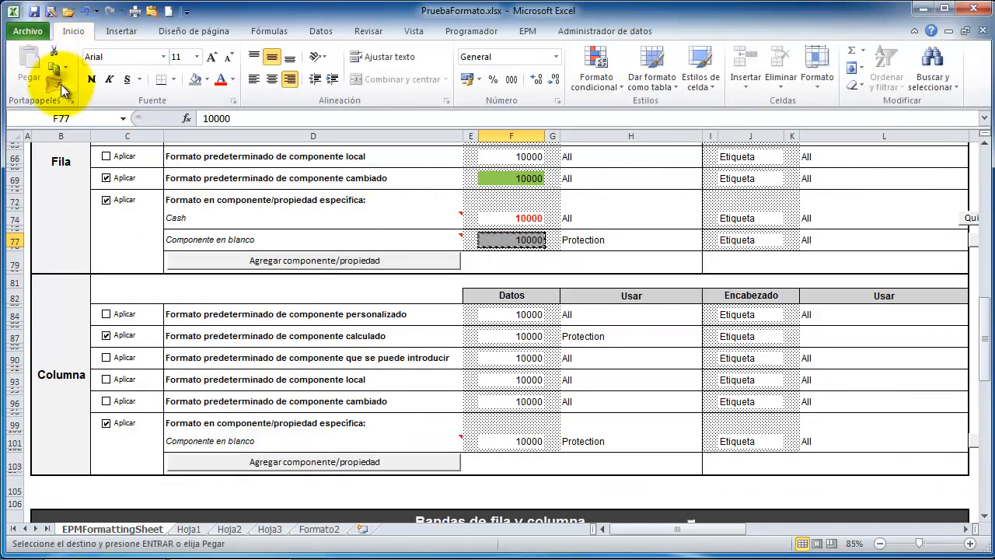
left_click(518, 446)
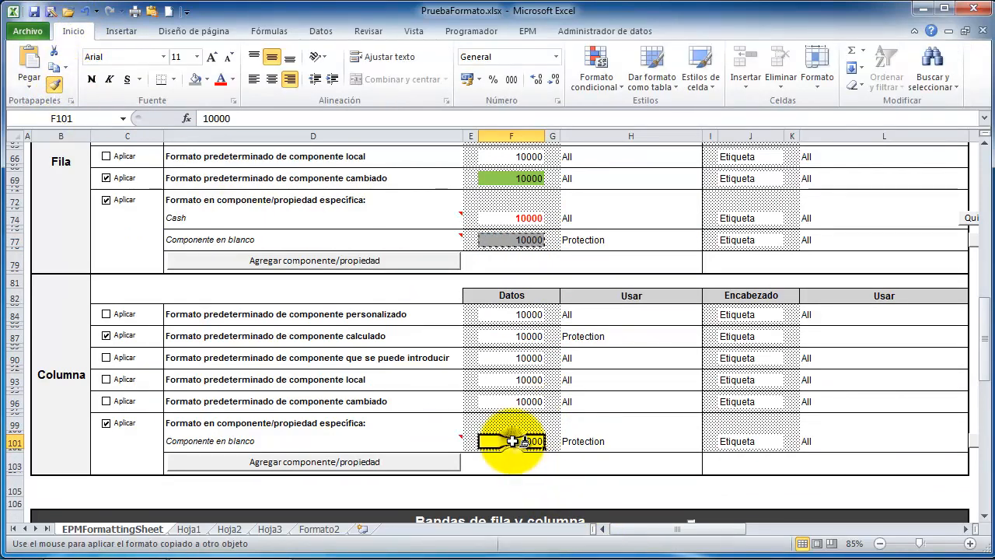
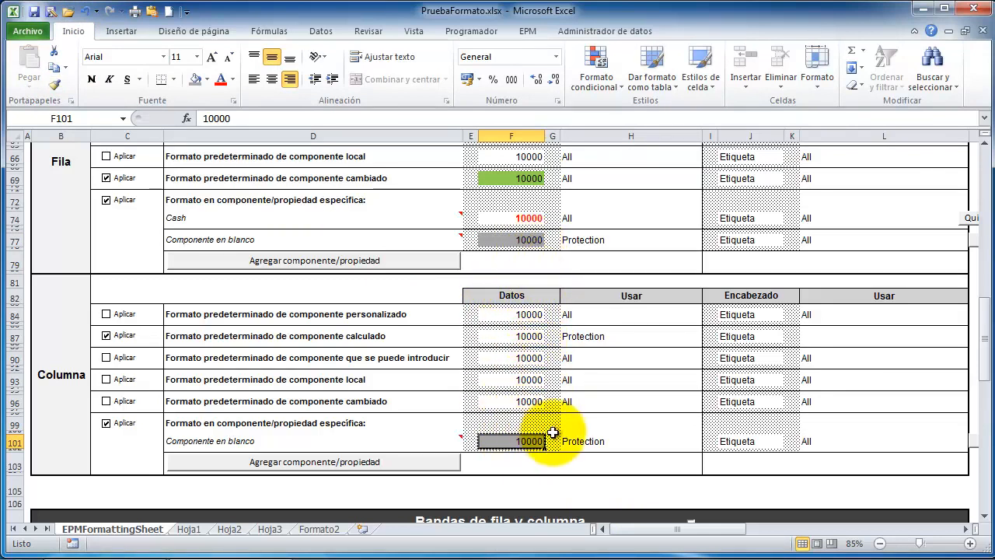
Step: Set the data Usar setting of the Fila Componente en blanco format to All
left_click(585, 241)
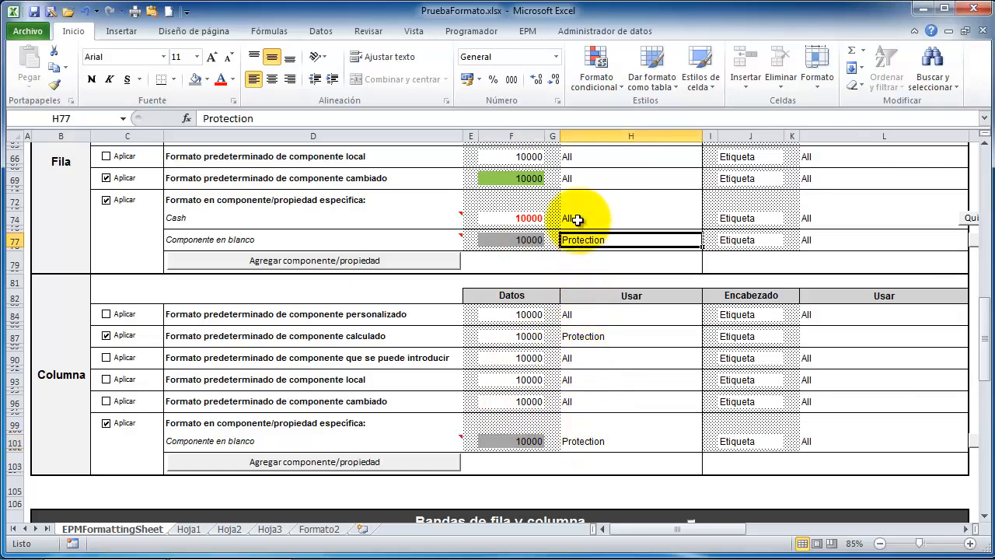
left_click(582, 196)
left_click(573, 219)
scroll(646, 262, "up", 4)
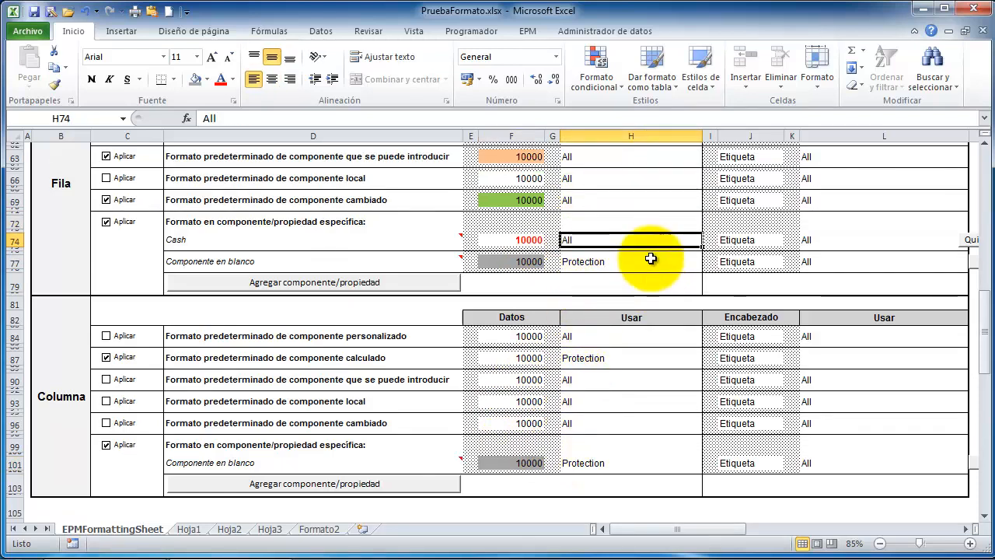
left_click(604, 318)
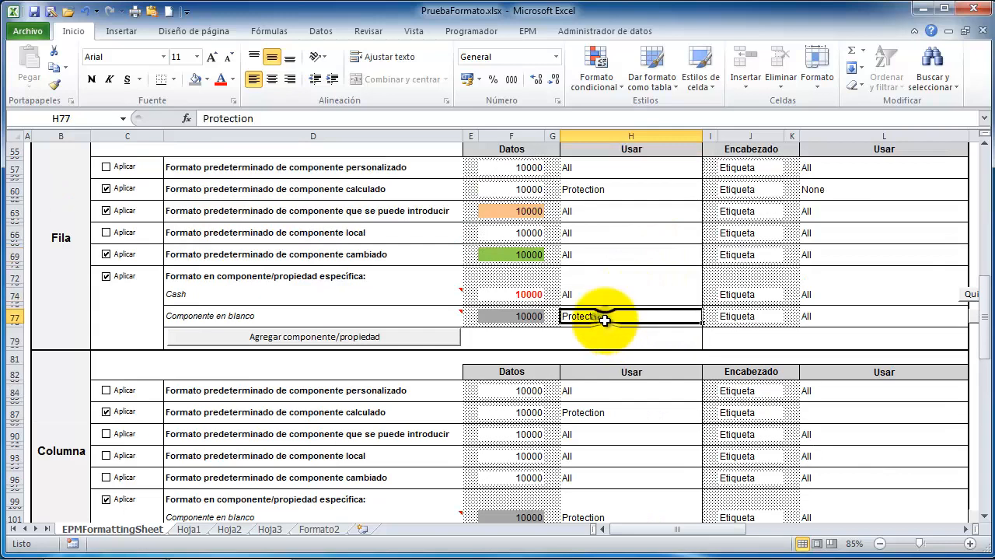
type("Al")
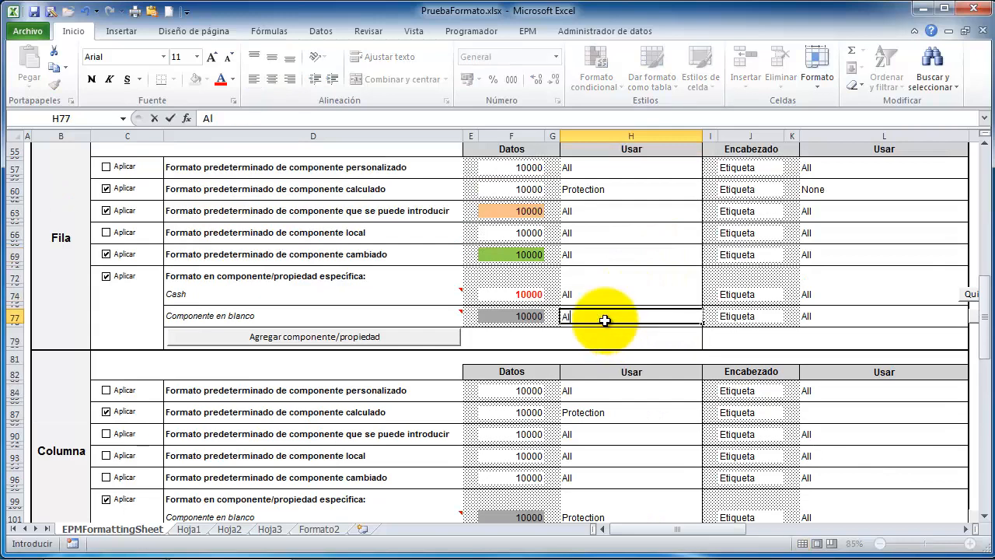
key("Return")
Step: Set the data Usar setting of the Columna Componente en blanco format to All
key("Down")
key("Down")
key("Down")
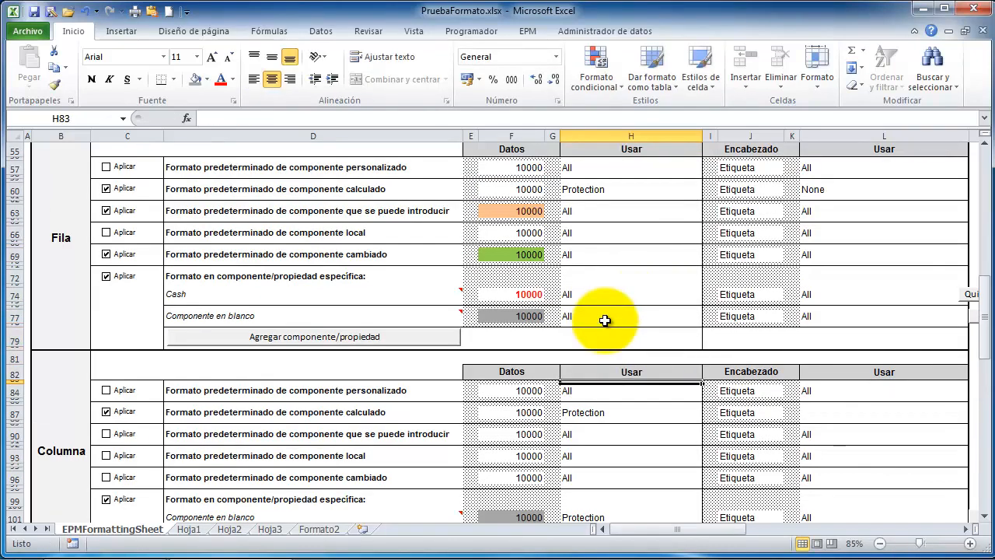
key("Down")
key("Down")
key("Down")
key("Down")
key("Down")
key("Down")
key("Down")
key("Down")
key("Down")
key("Down")
key("Down")
key("Down")
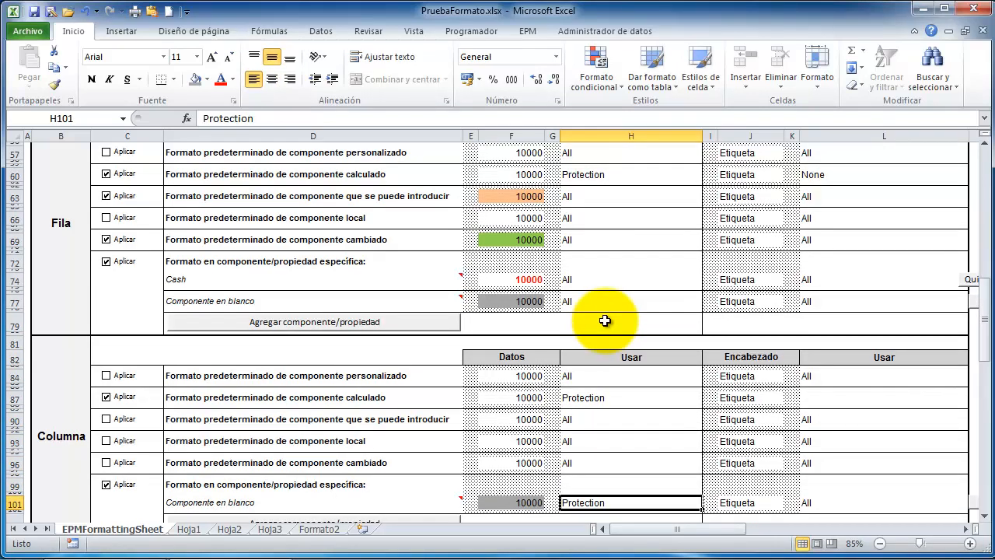
type("All")
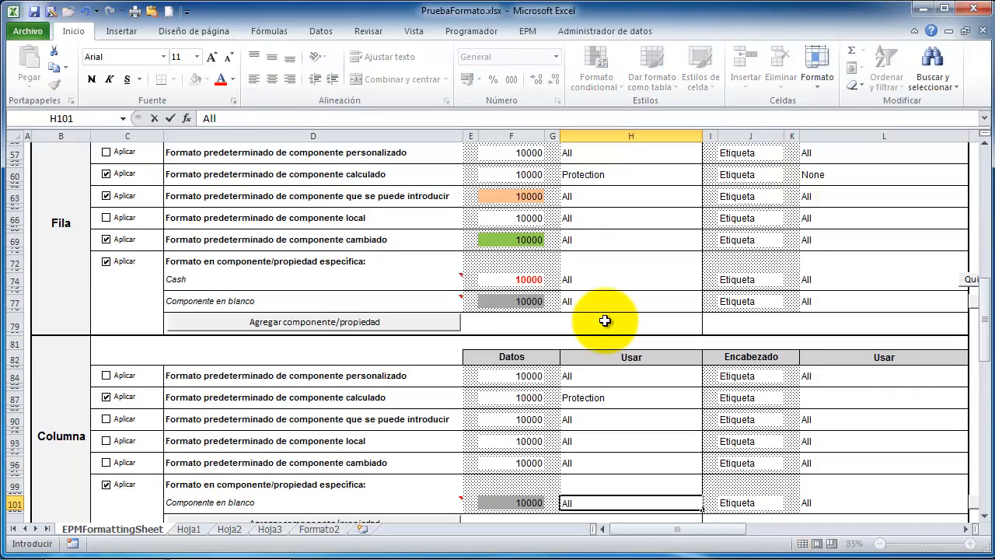
key("Return")
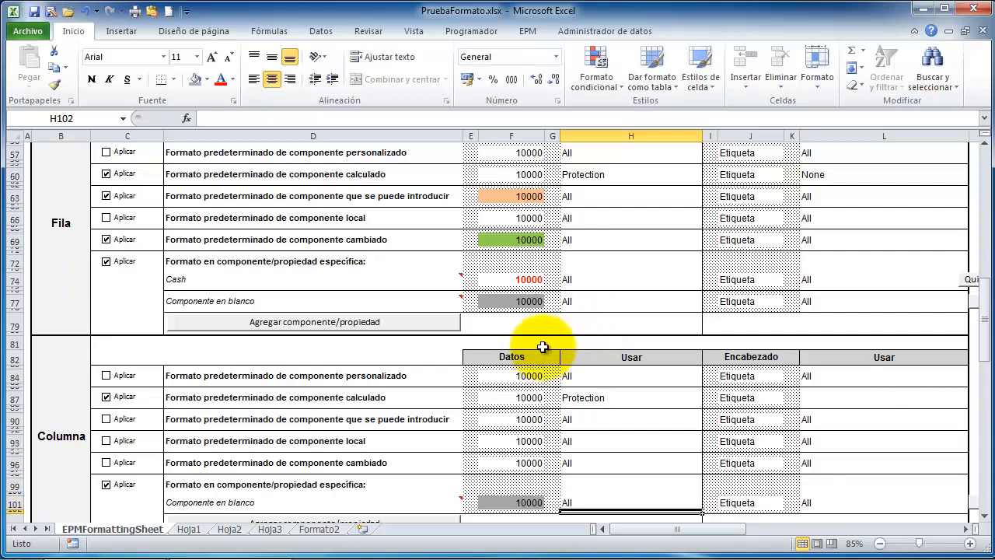
Step: Refresh the Hoja1 report and check the BS111 - Land & Buildings cells C13 for 2017.Q1 and I13 for 2017.Q3
left_click(189, 530)
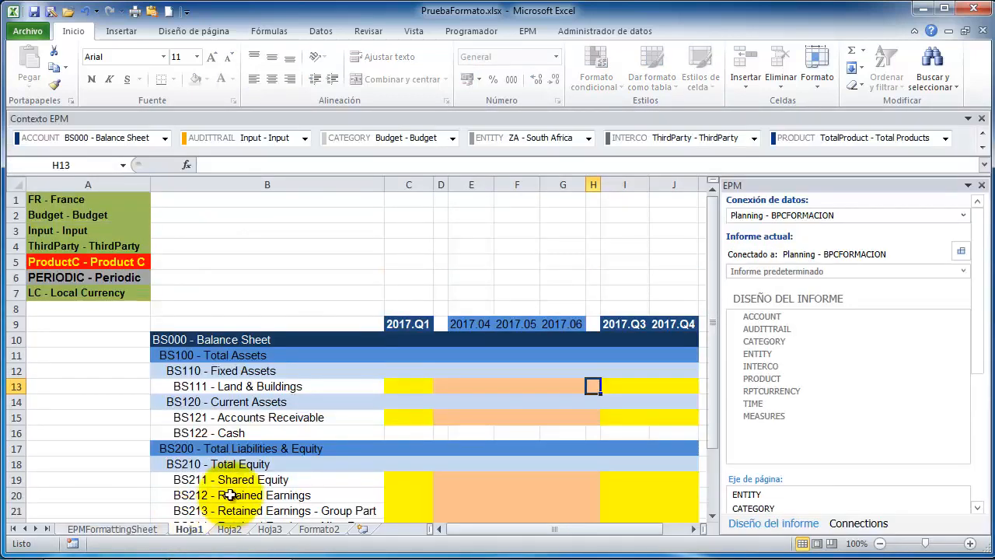
left_click(531, 28)
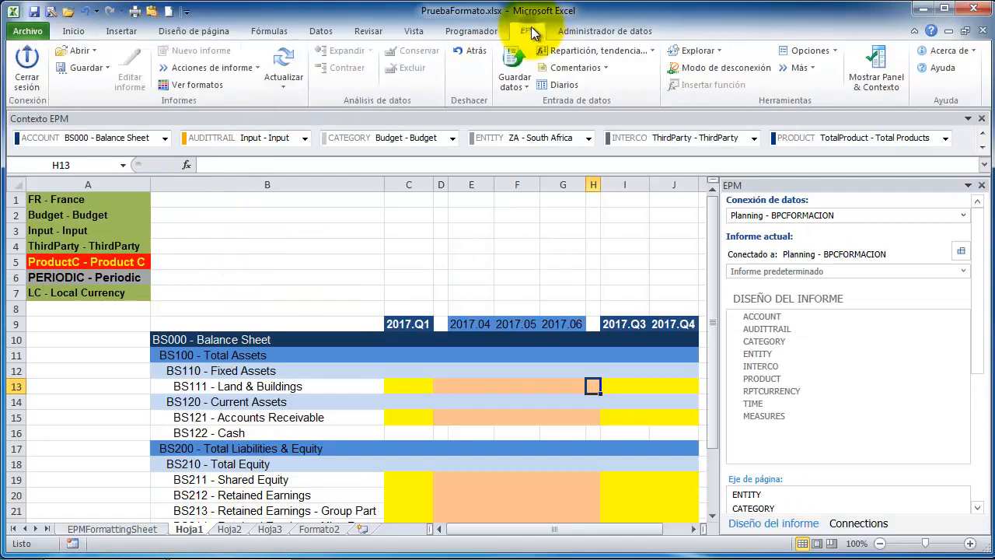
left_click(282, 71)
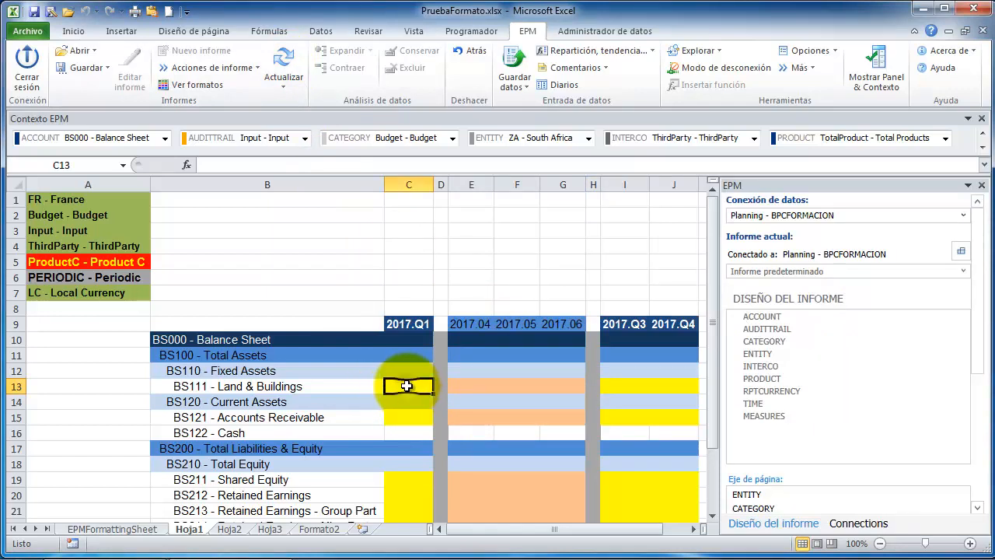
left_click(621, 386)
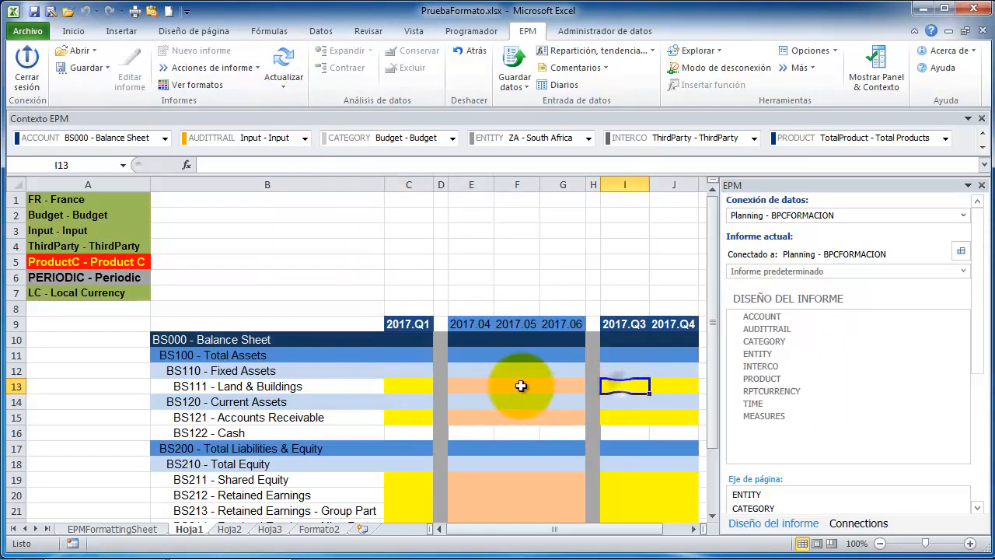
left_click(407, 384)
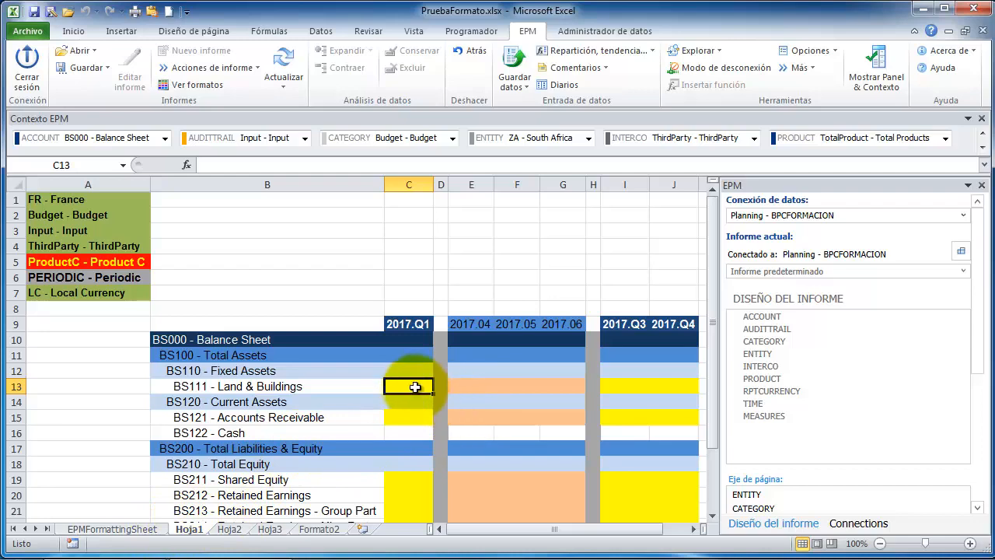
Step: Disable applying the Fila base-level format in the hierarchy level section of EPMFormattingSheet
left_click(125, 531)
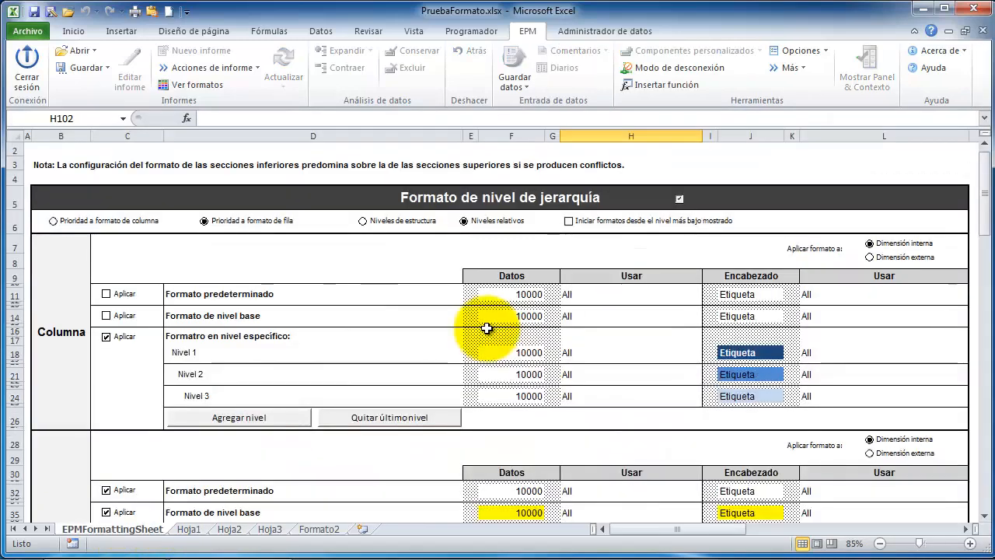
scroll(481, 328, "down", 4)
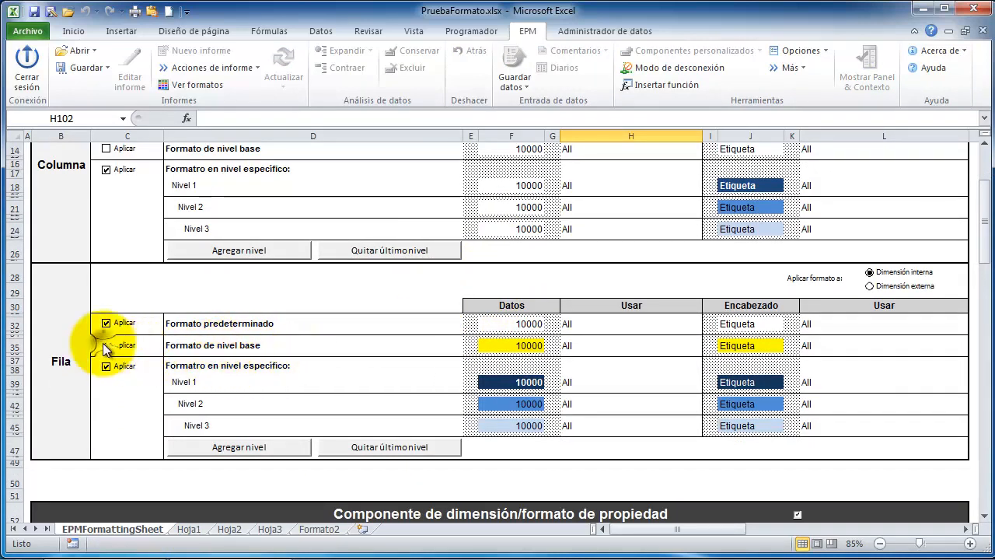
scroll(381, 391, "down", 5)
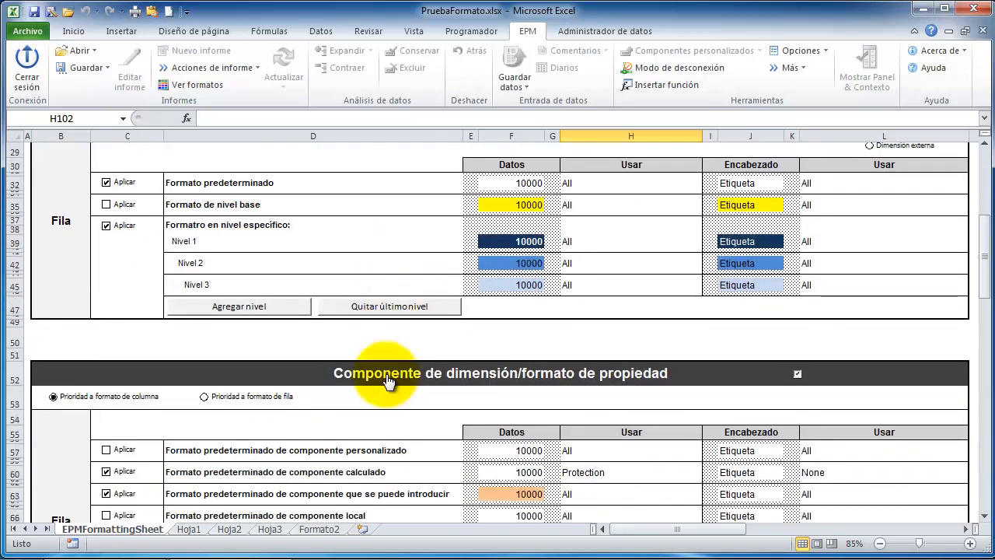
Step: Examine the Fila data sample cells of the enterable component and changed component default formats
scroll(387, 379, "down", 1)
left_click(511, 437)
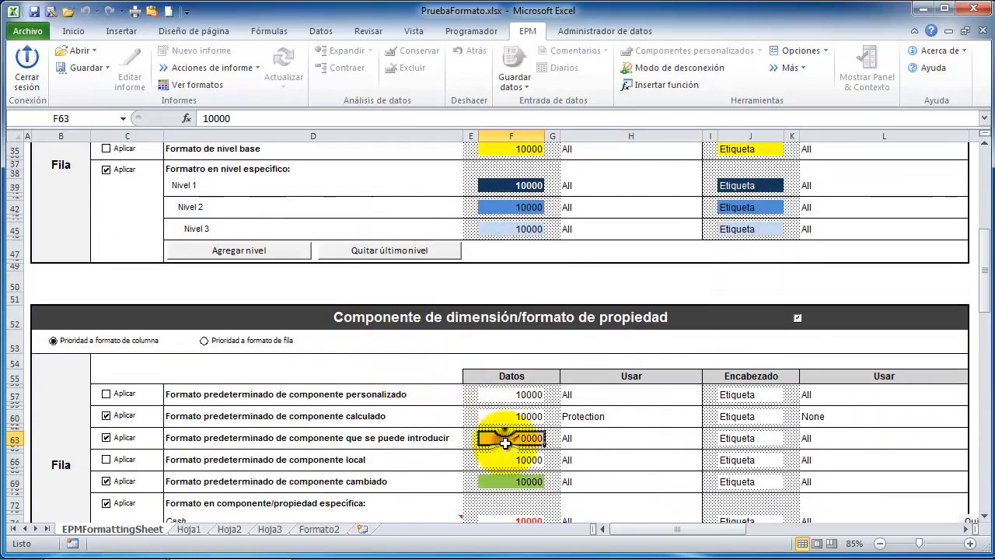
left_click(510, 482)
left_click(507, 438)
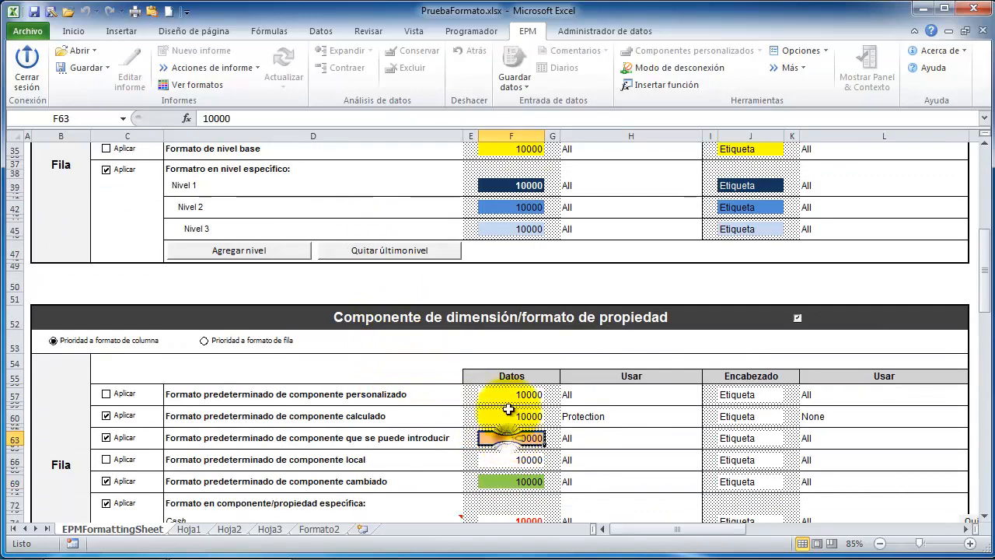
left_click(504, 481)
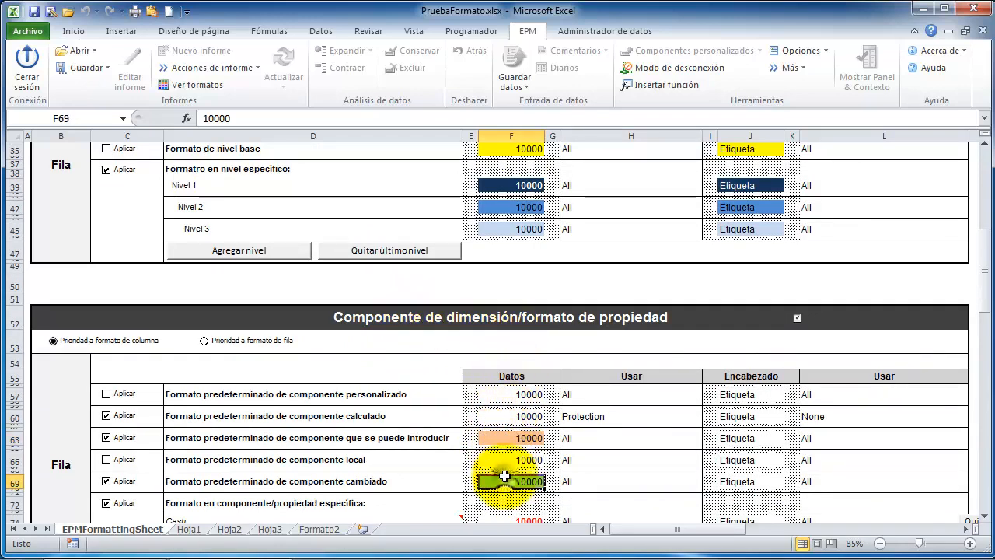
Step: Refresh the Hoja1 report and try to edit the BS111 - Land & Buildings cell C13 and the blank-column cell D13
left_click(189, 532)
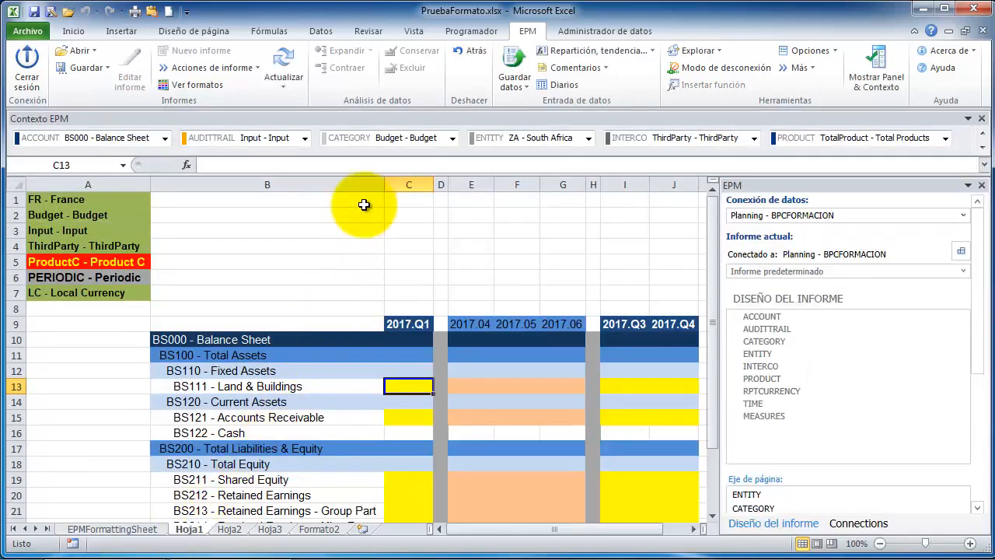
left_click(283, 67)
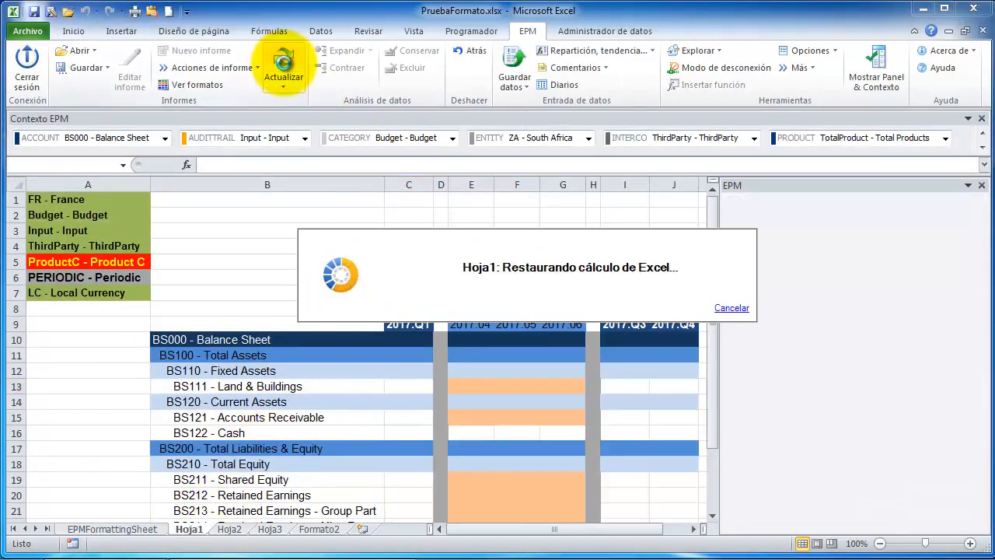
left_click(501, 387)
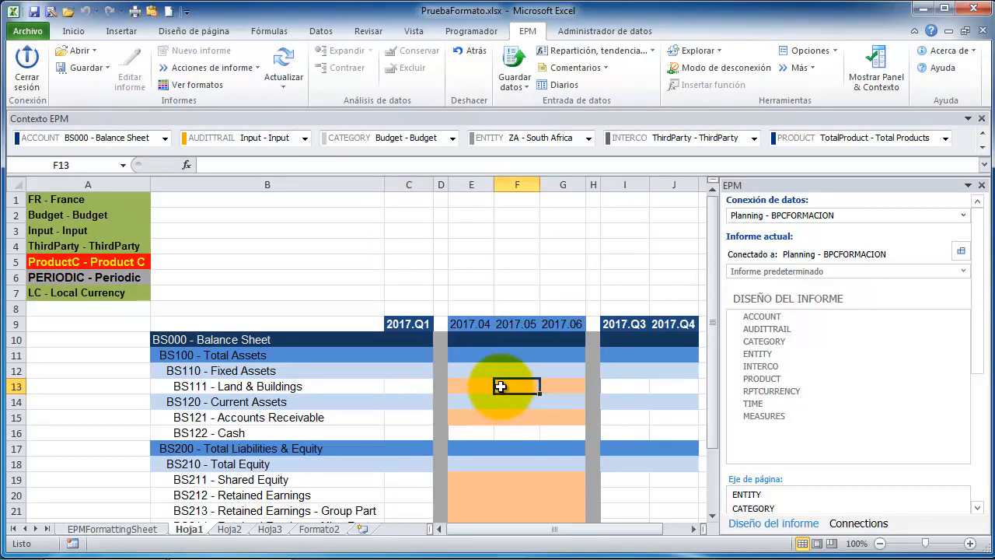
left_click(431, 390)
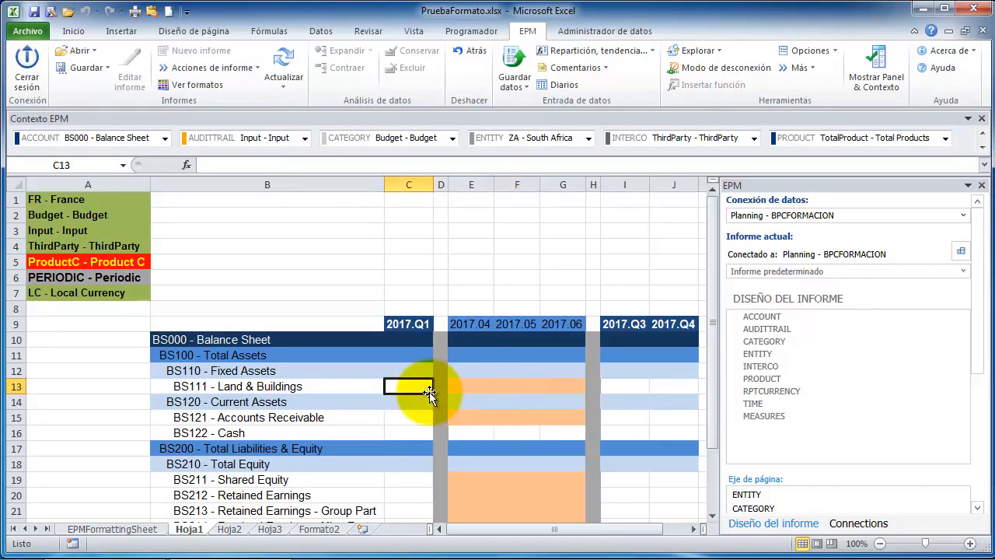
double_click(429, 392)
left_click(517, 329)
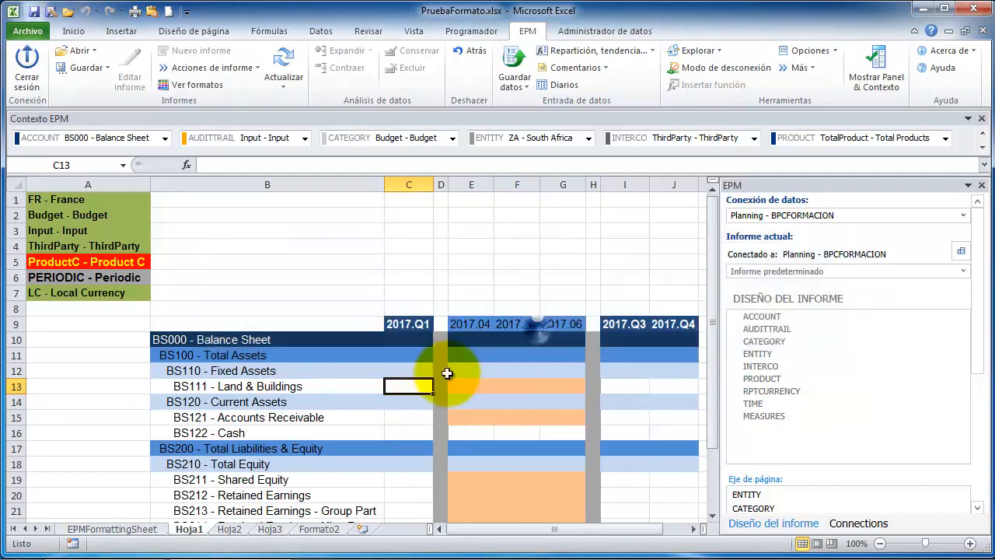
double_click(440, 382)
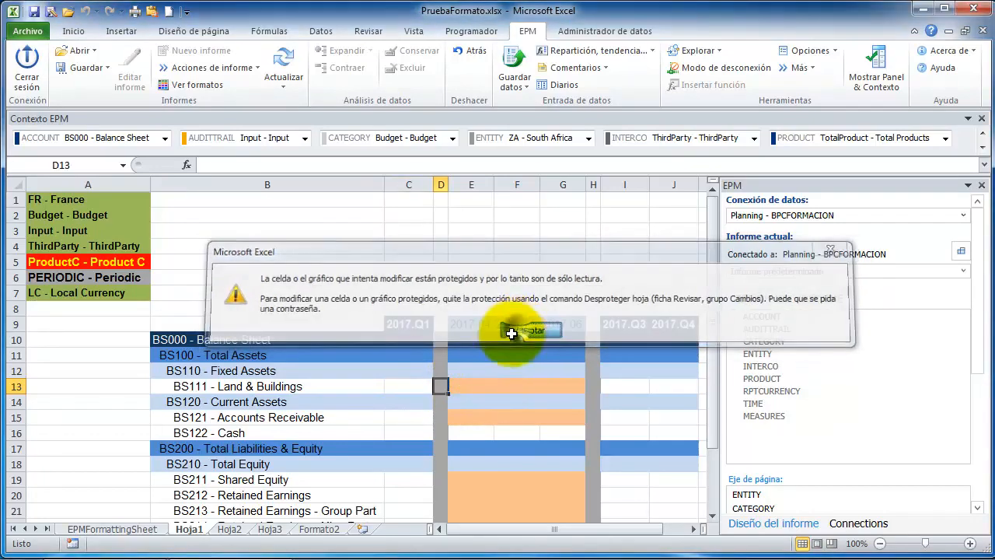
left_click(512, 332)
left_click(459, 371)
Step: Enter 11 in cell E13 of Hoja1, for BS111 - Land & Buildings in 2017.04
left_click(452, 388)
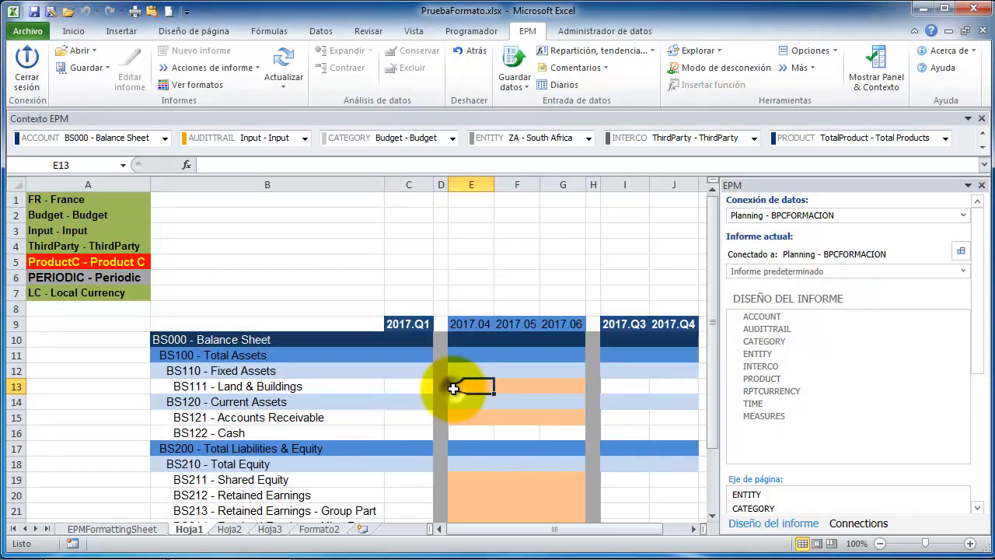
type("11")
key("Tab")
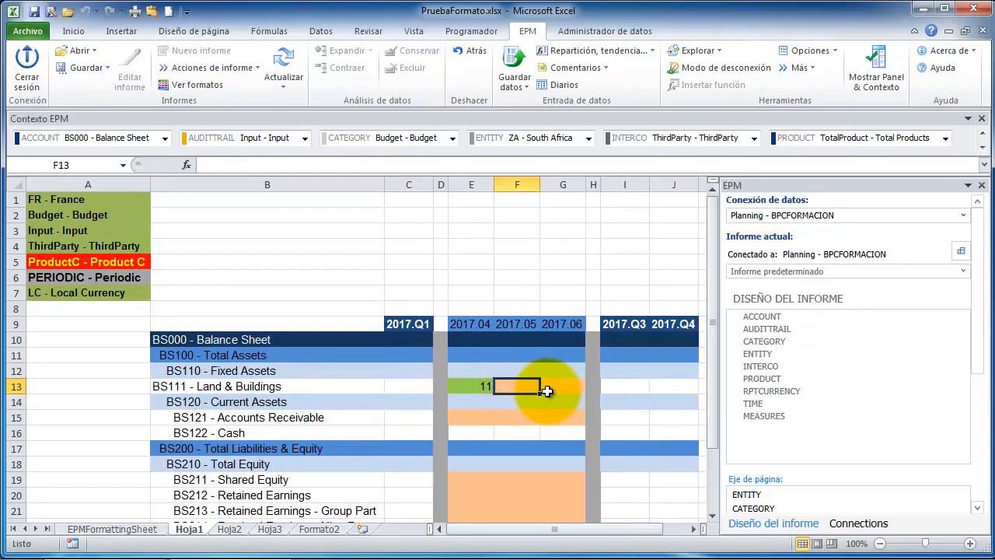
Step: Clear the heading Usar setting of the specific Cash format in the Fila component section of EPMFormattingSheet
left_click(408, 433)
left_click(227, 432)
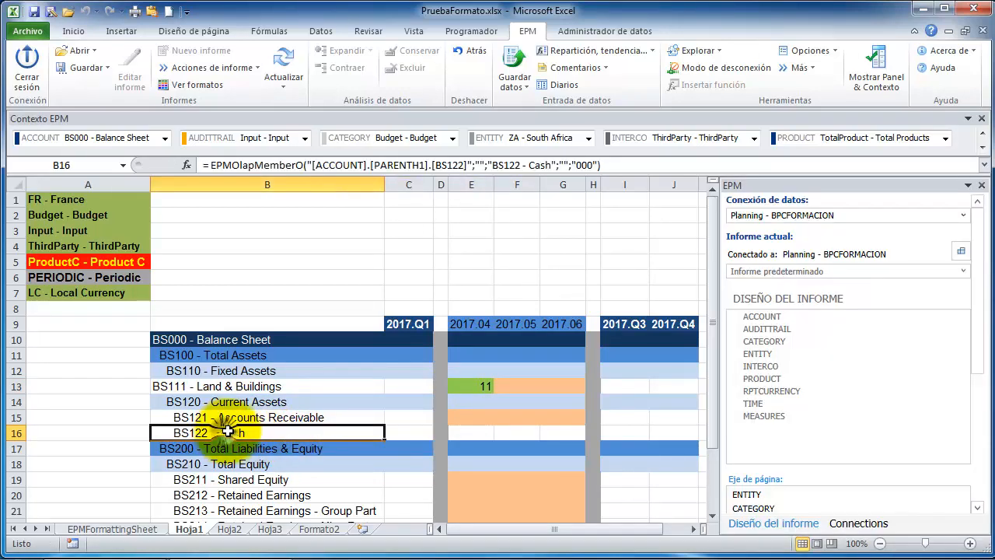
left_click(140, 531)
scroll(270, 350, "up", 3)
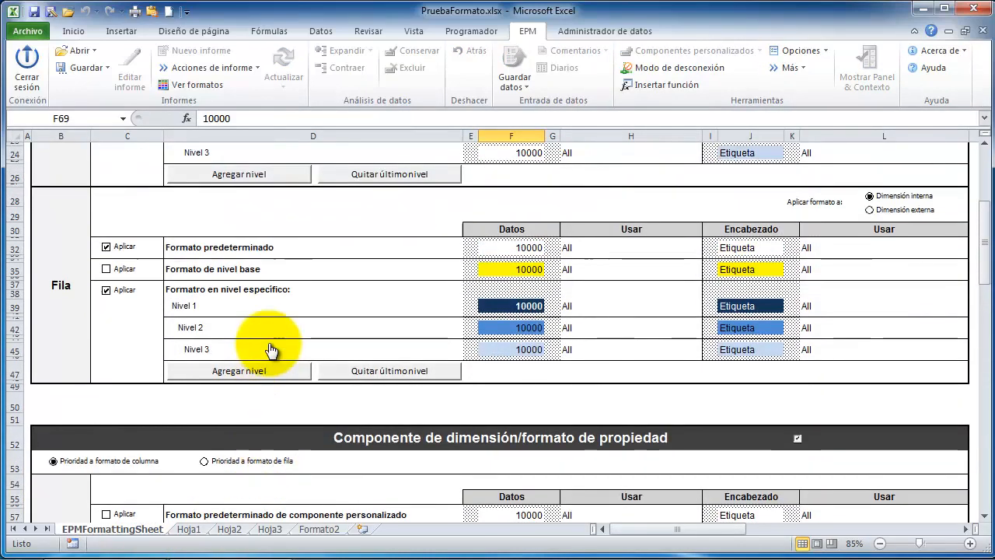
scroll(271, 349, "up", 4)
scroll(271, 349, "down", 10)
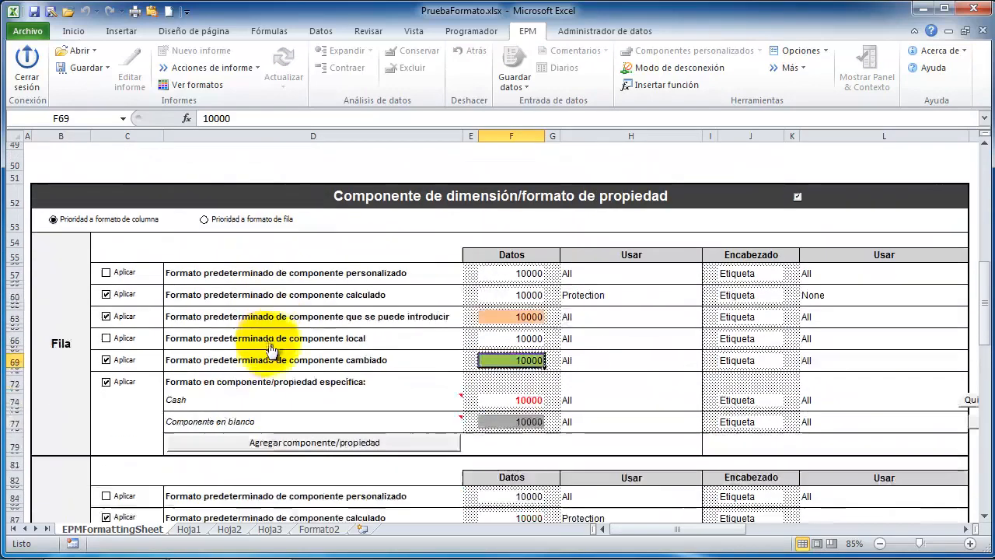
left_click(229, 402)
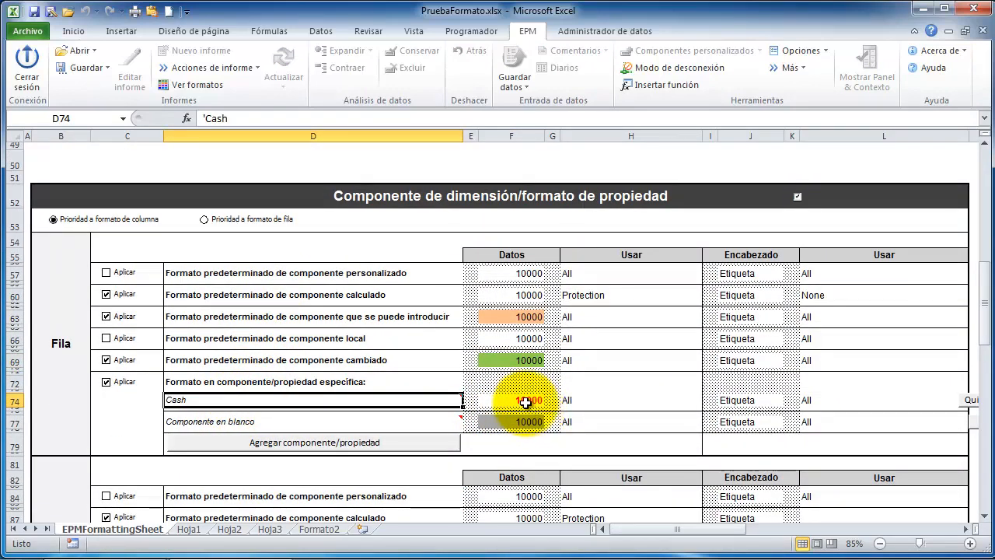
left_click(811, 403)
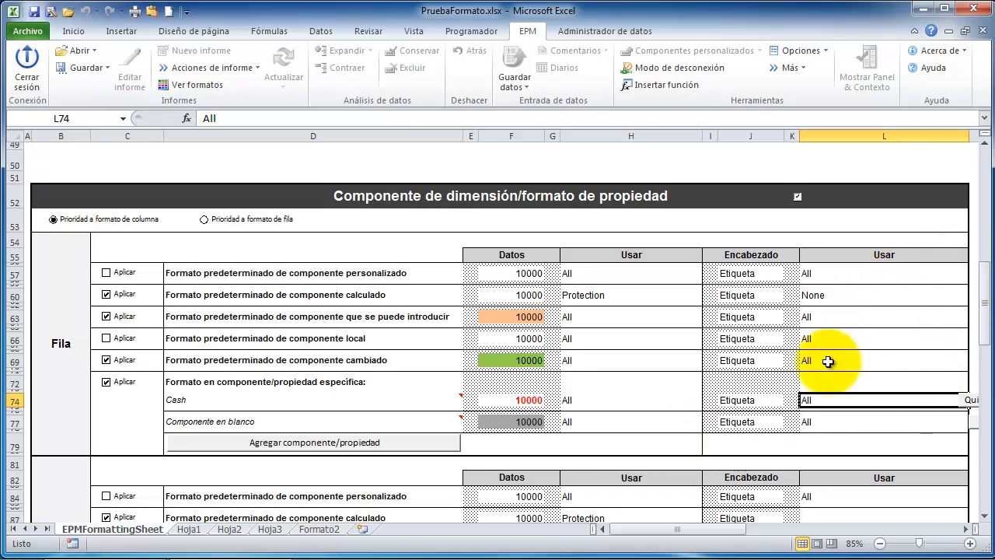
left_click(515, 401)
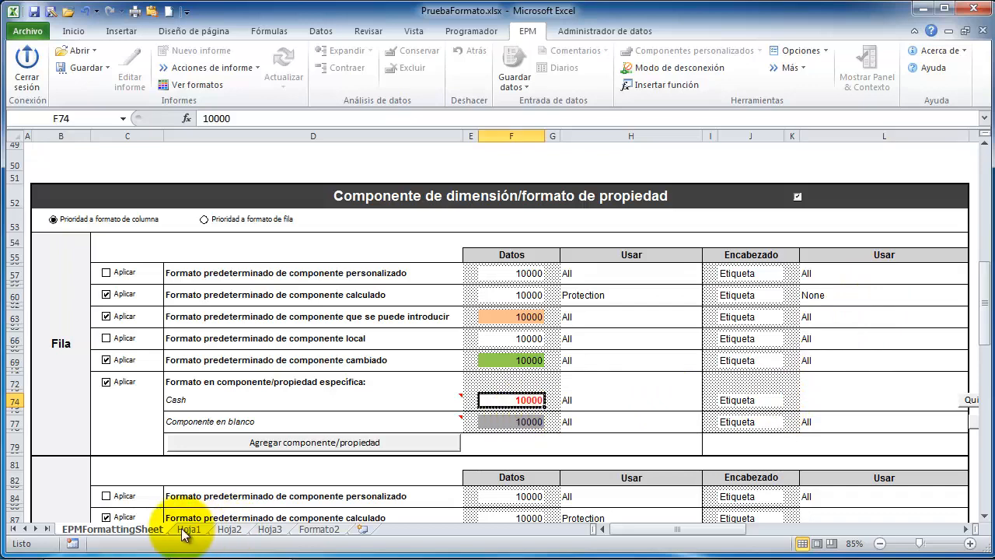
Step: Refresh the Hoja1 report and enter 22 in the BS122 - Cash cells E16 for 2017.04 and F16 for 2017.05
left_click(184, 530)
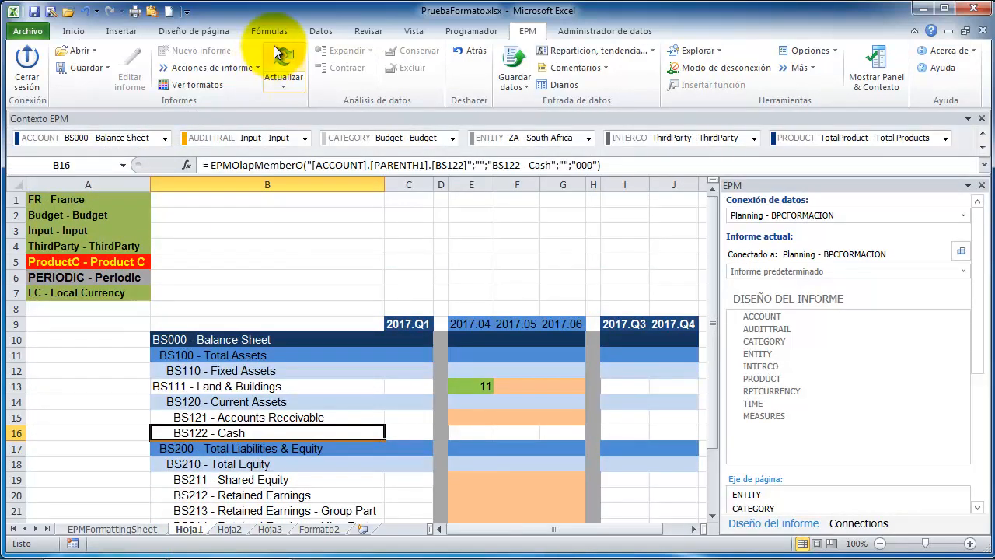
left_click(296, 60)
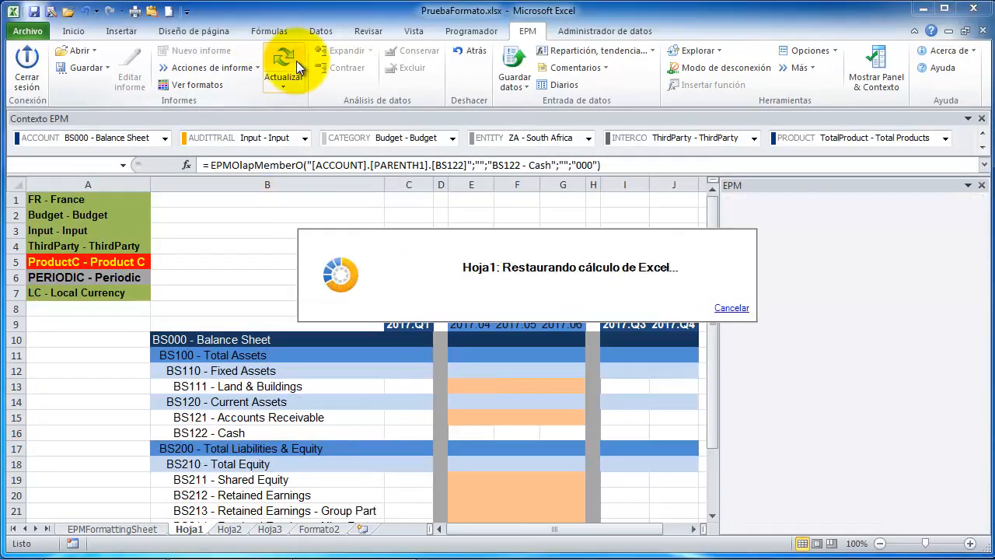
left_click(469, 433)
type("22")
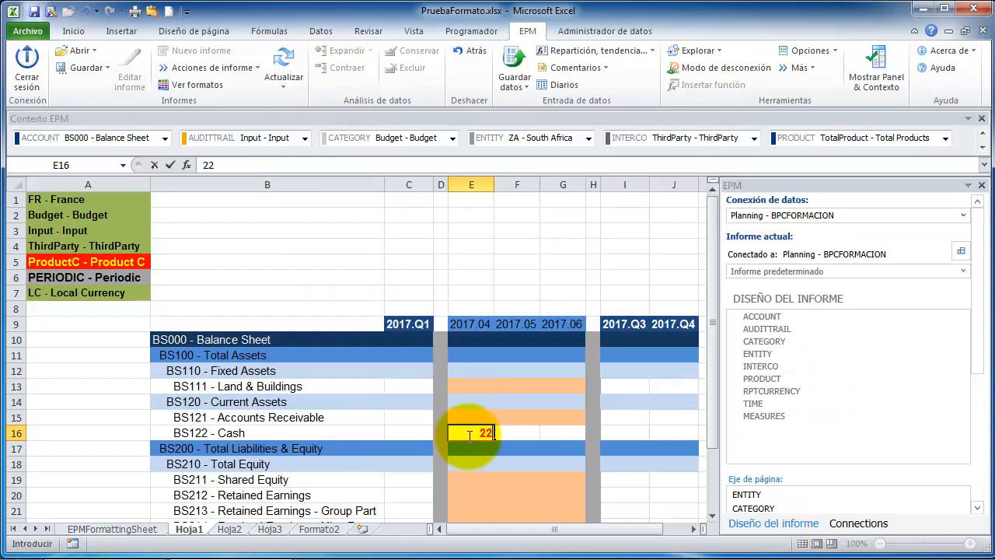
left_click(509, 436)
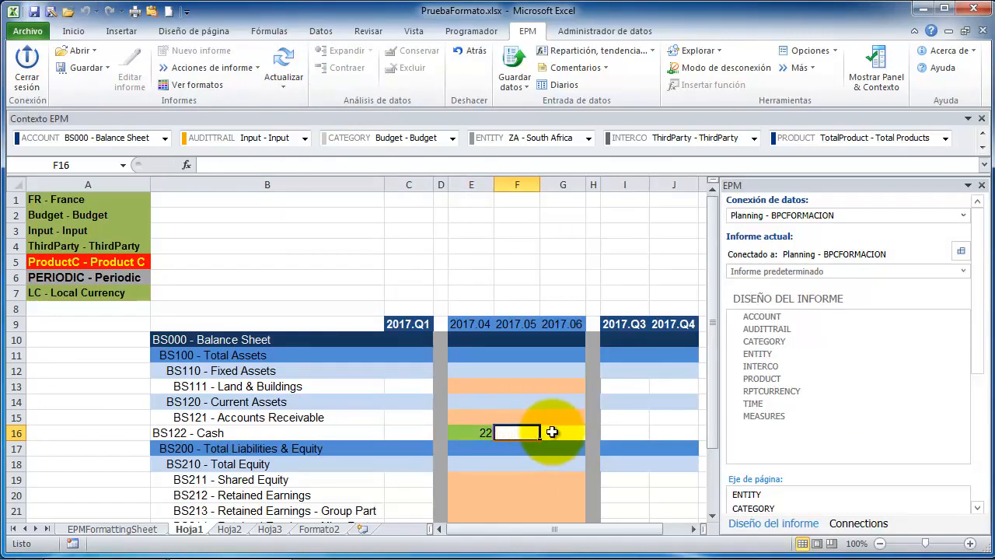
type("22")
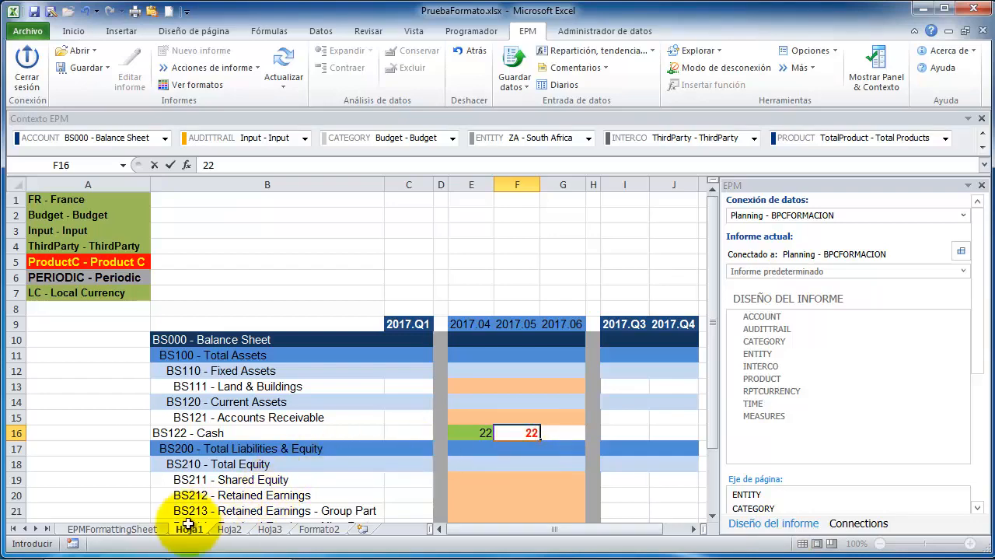
Step: Compare the Cash and changed component sample formats in EPMFormattingSheet with the BS122 - Cash row in Hoja1
left_click(140, 528)
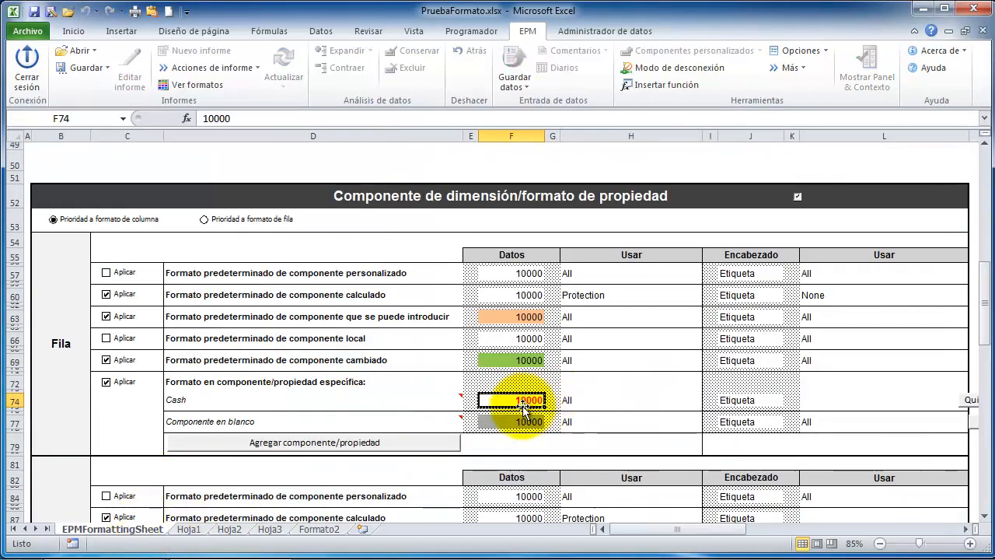
left_click(191, 530)
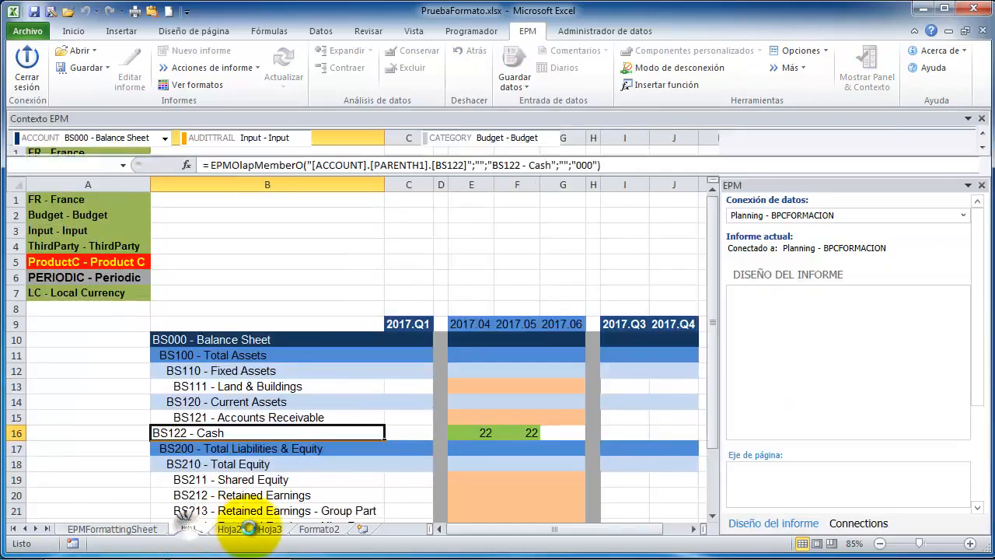
left_click(560, 433)
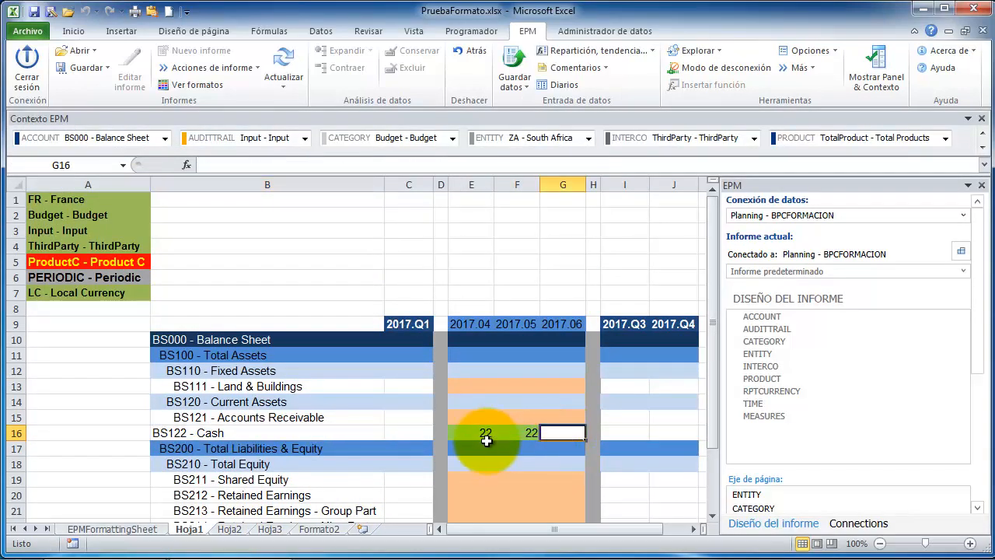
left_click(140, 530)
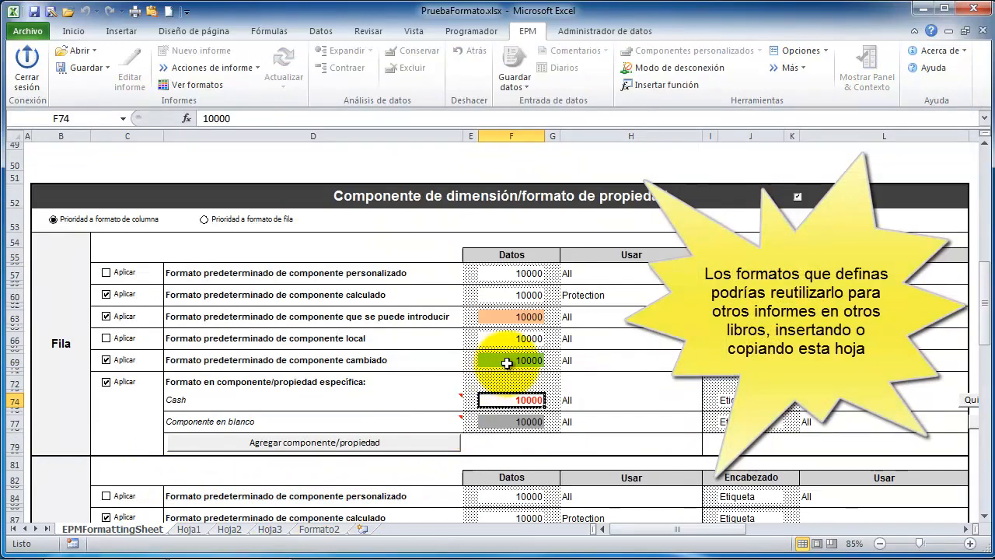
left_click(507, 363)
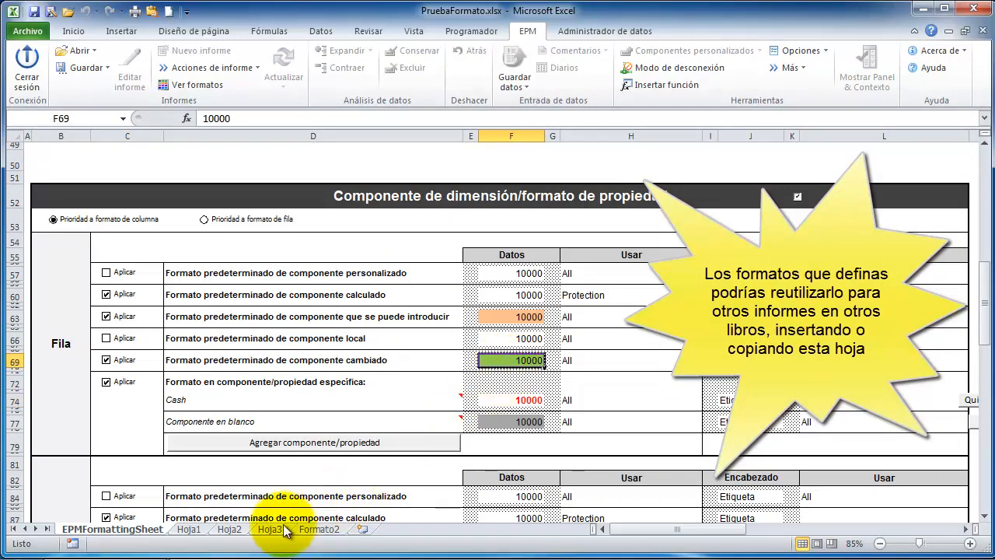
Step: Enter 22 in the BS122 - Cash cell G16 of Hoja1 for 2017.06 and switch the workbook to offline mode
left_click(190, 528)
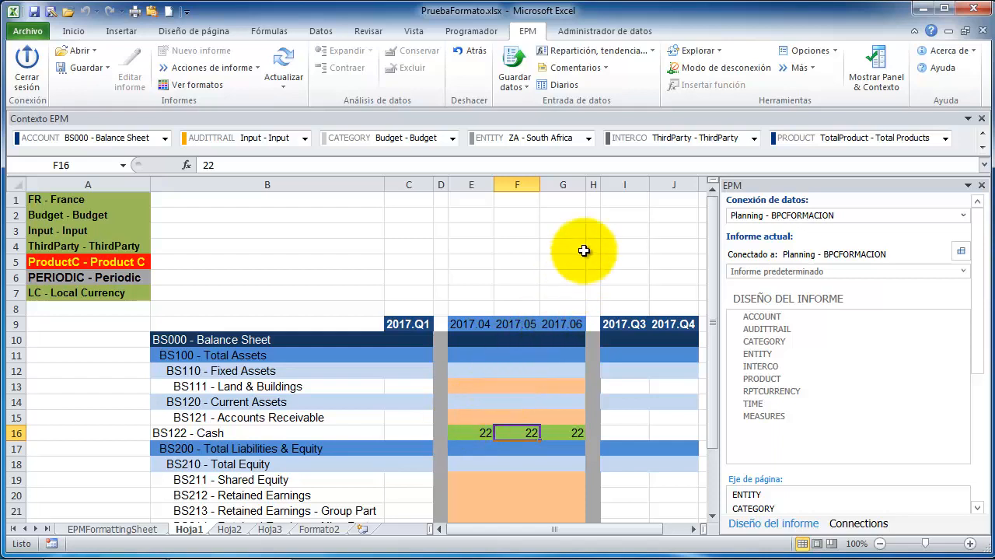
left_click(692, 74)
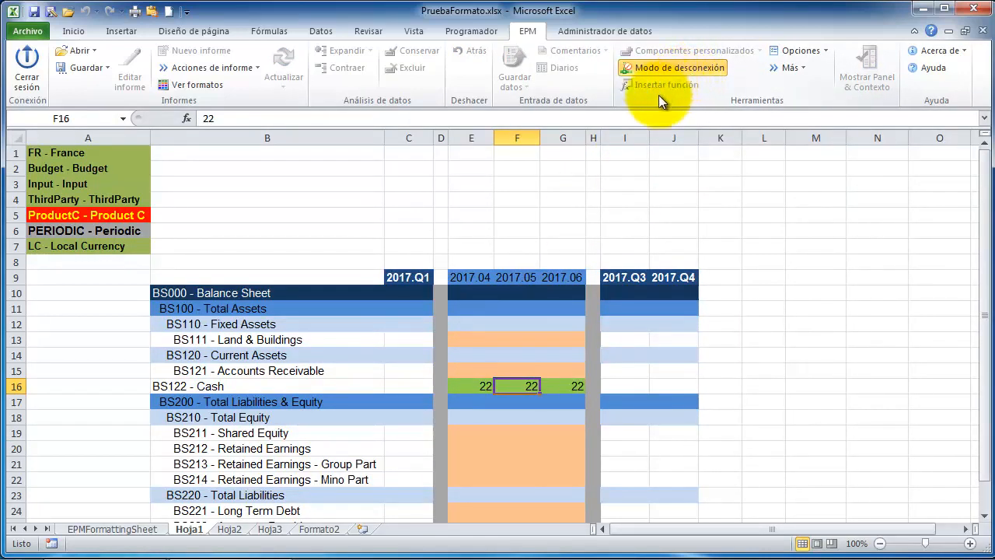
Step: Examine the offline formulas behind the account row labels and the period column headings, and check cell E13
left_click(338, 342)
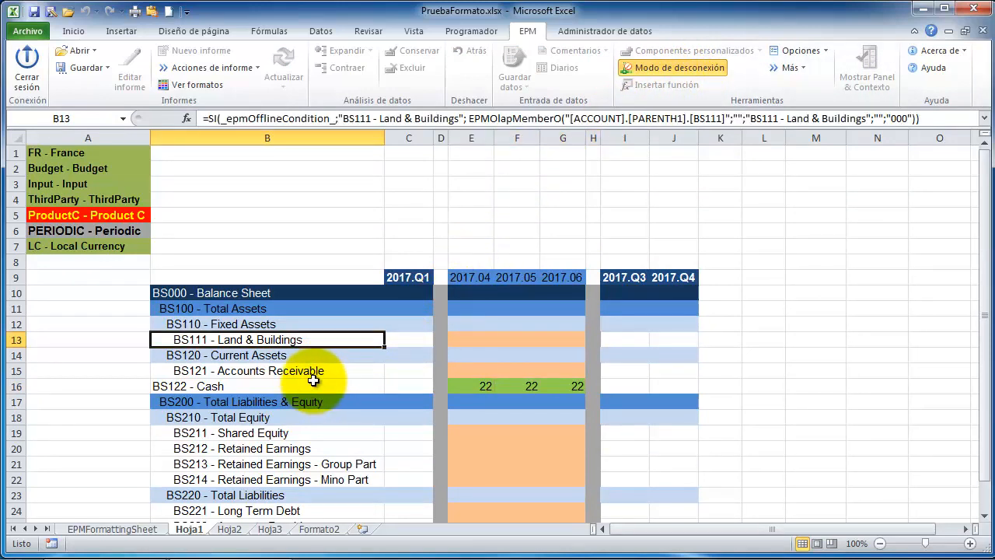
left_click(313, 374)
left_click(328, 387)
left_click(322, 370)
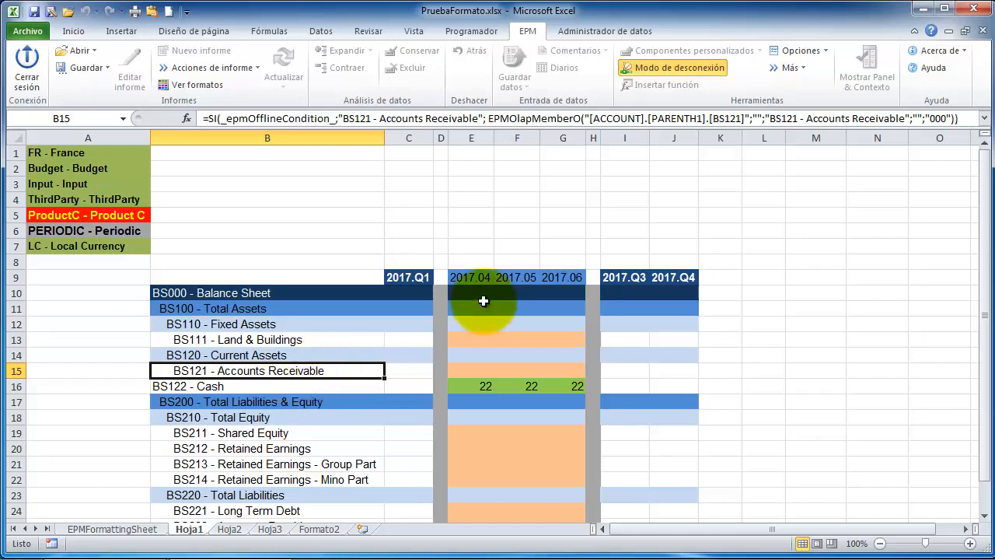
left_click(246, 339)
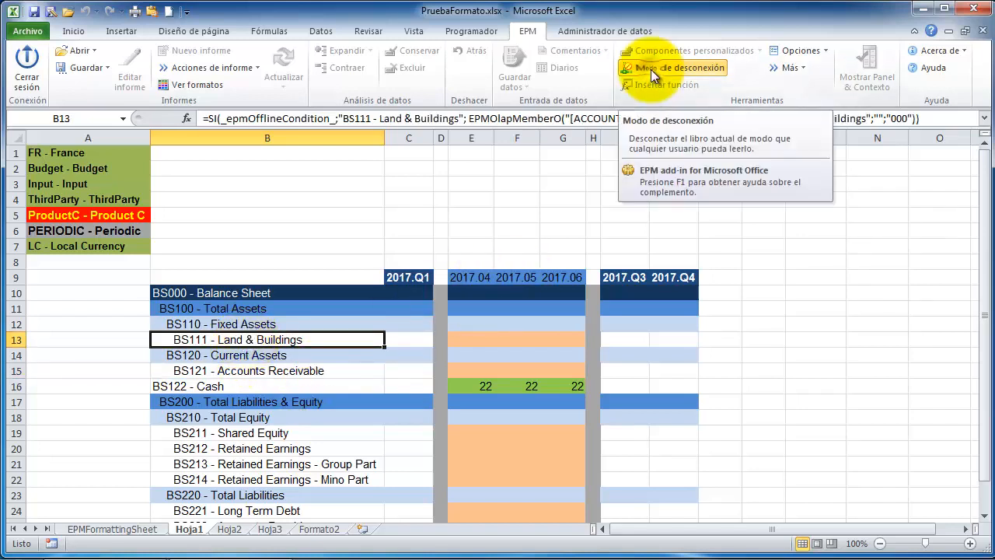
left_click(650, 69)
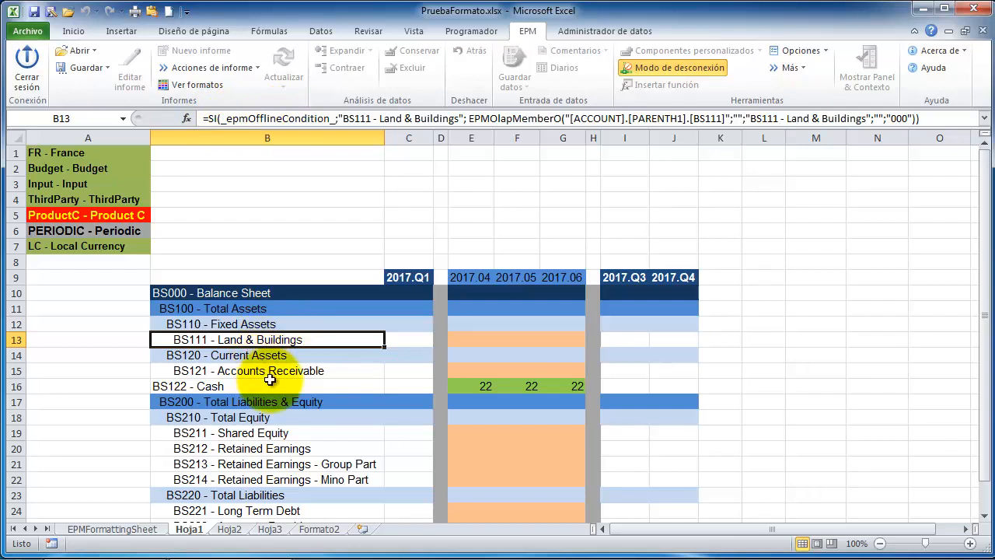
left_click(260, 293)
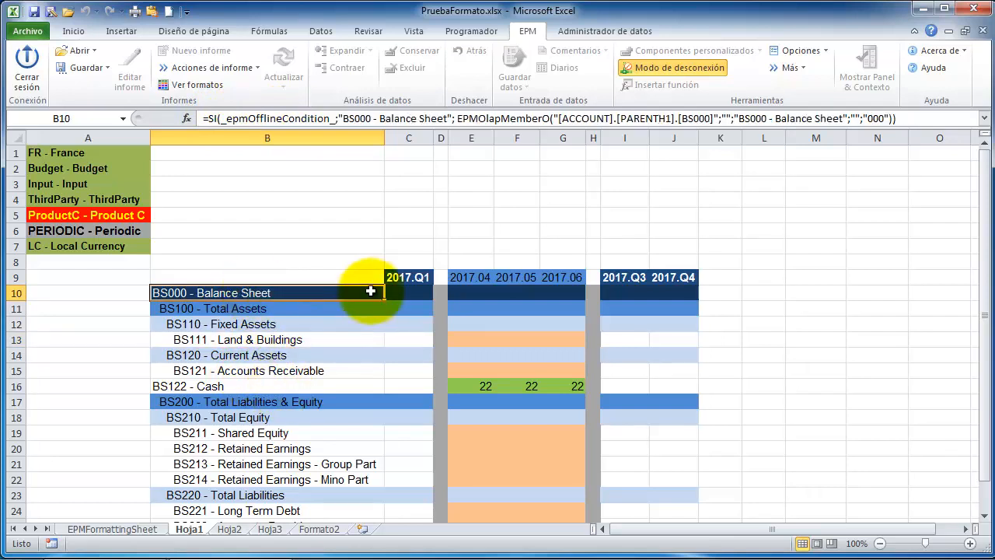
left_click(471, 278)
left_click(531, 277)
left_click(626, 277)
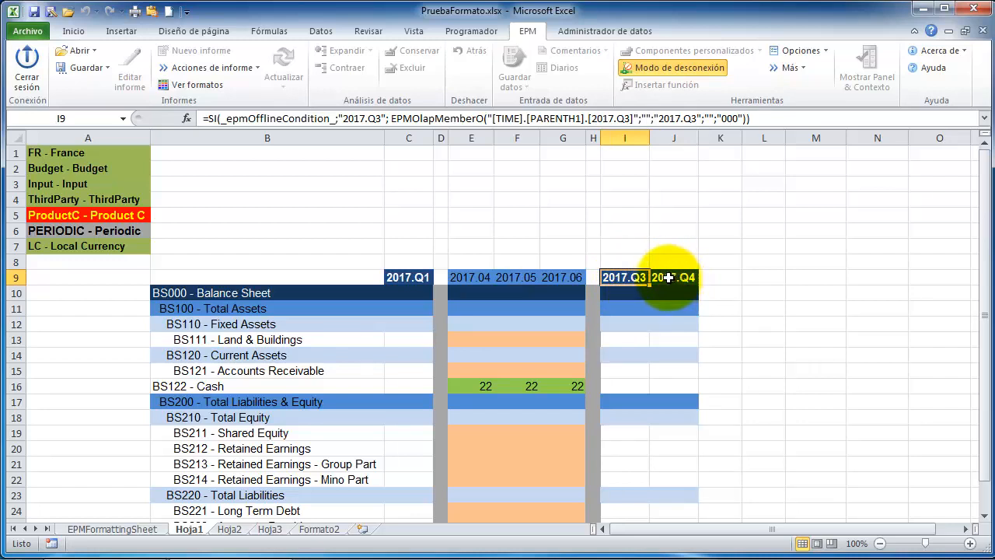
left_click(471, 339)
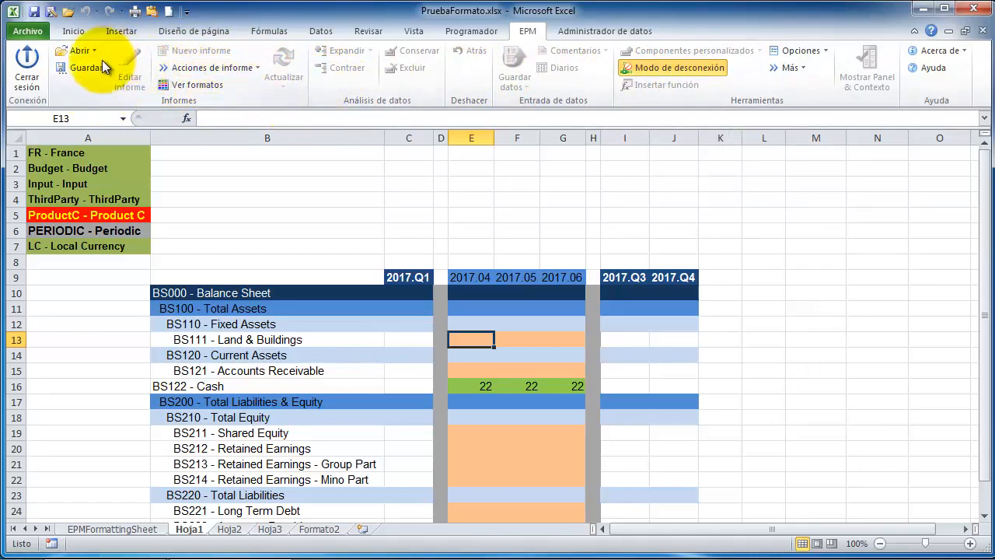
Step: Leave offline mode and open the EPM sheet options of Hoja1, entering the sheet protection password
left_click(682, 71)
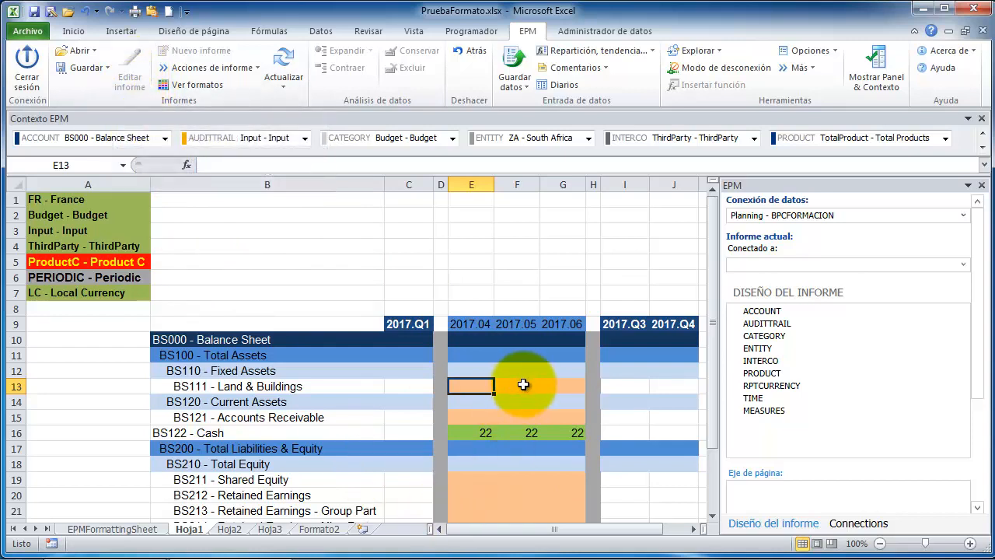
left_click(835, 51)
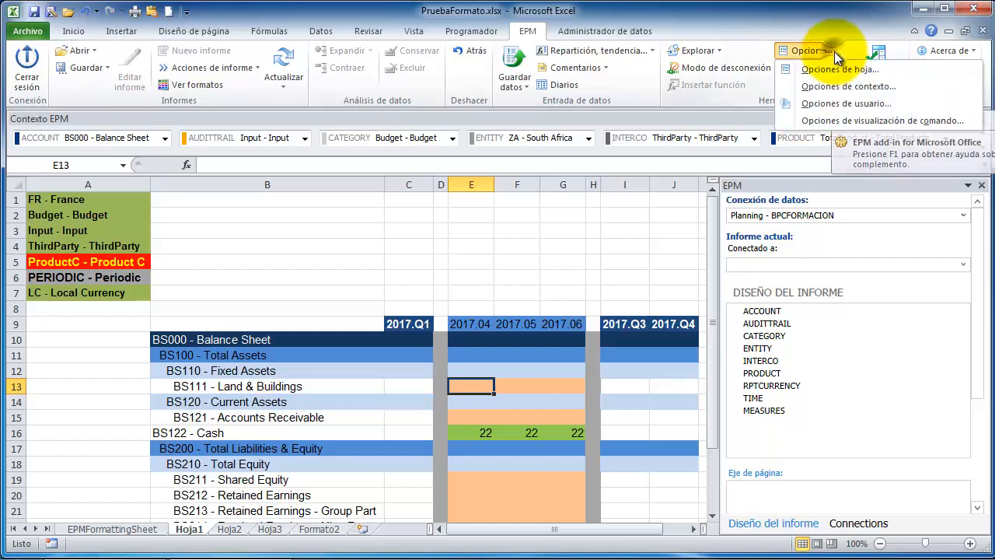
left_click(838, 70)
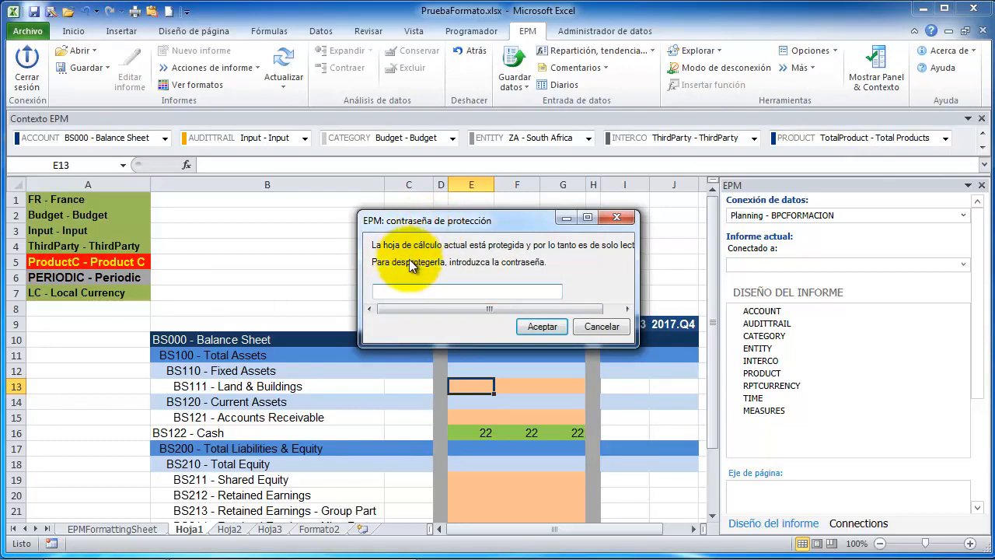
type("••")
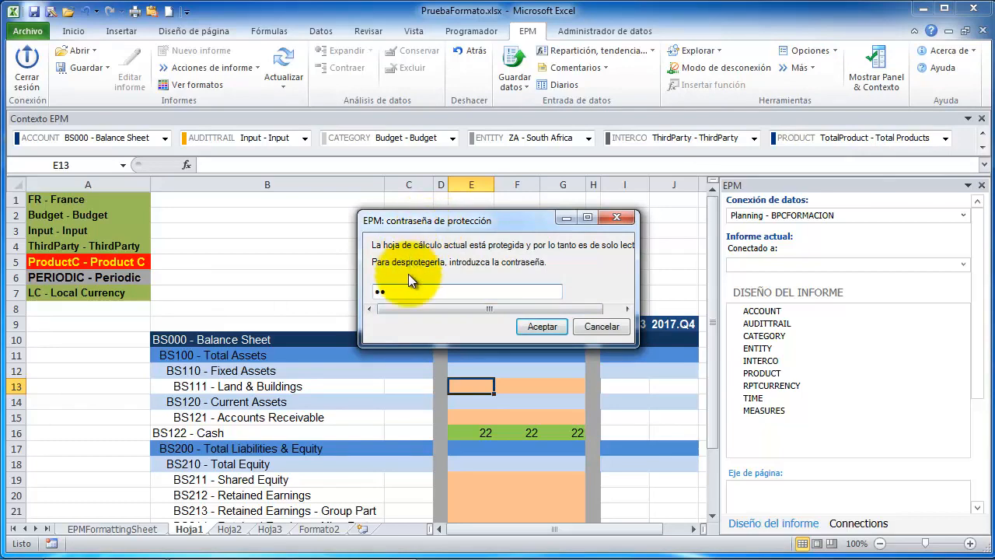
type("•")
left_click(554, 330)
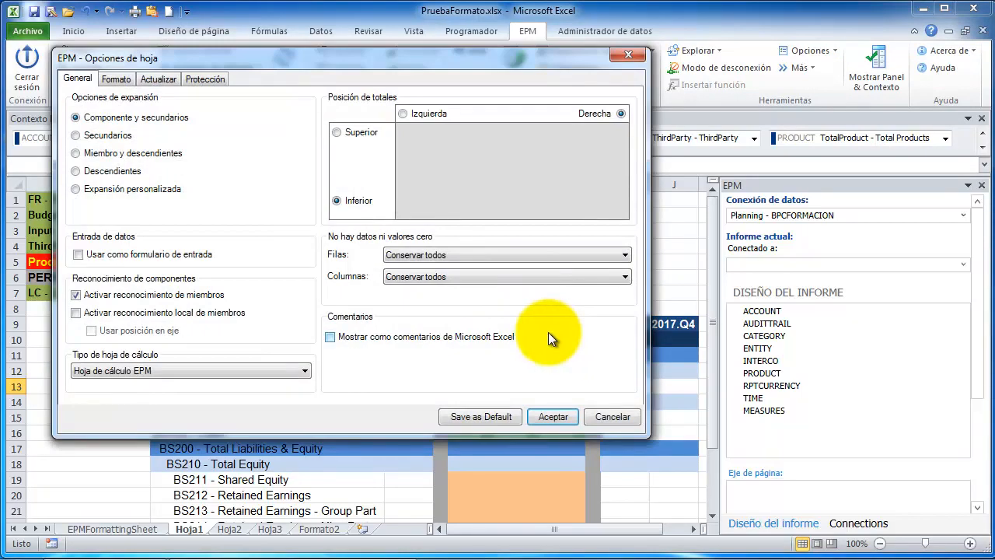
Step: Set the protection type of the Hoja1 sheet to Sin protección and apply the sheet options
left_click(206, 79)
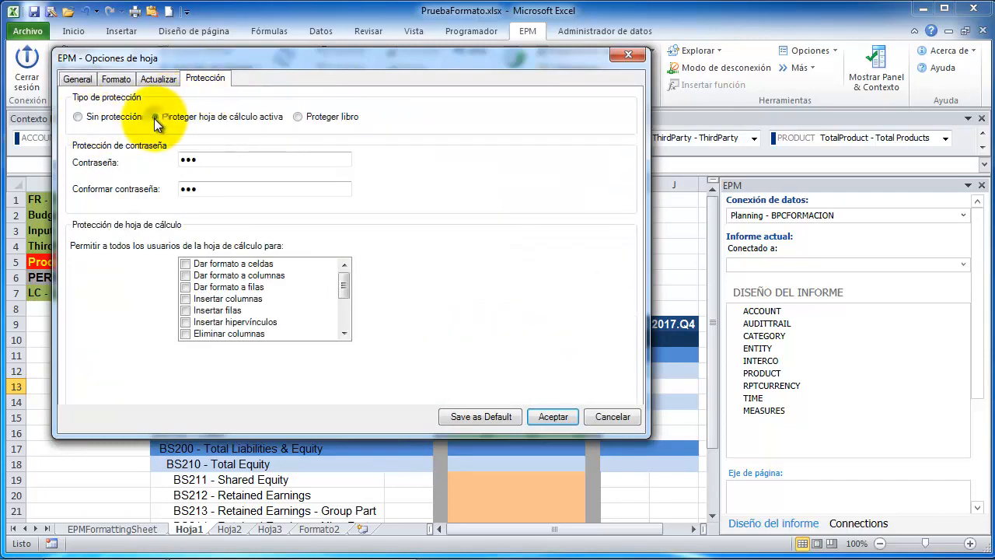
left_click(109, 120)
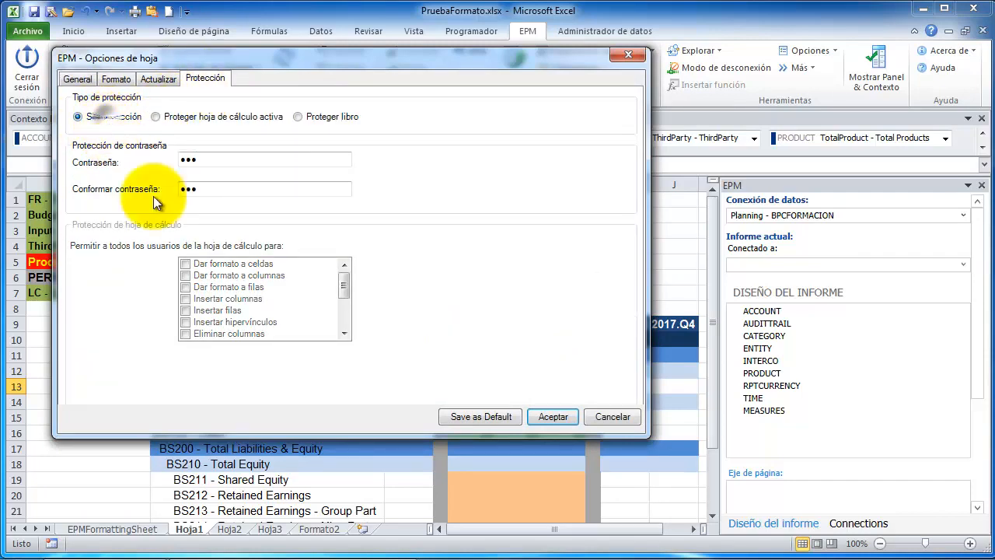
left_click(563, 416)
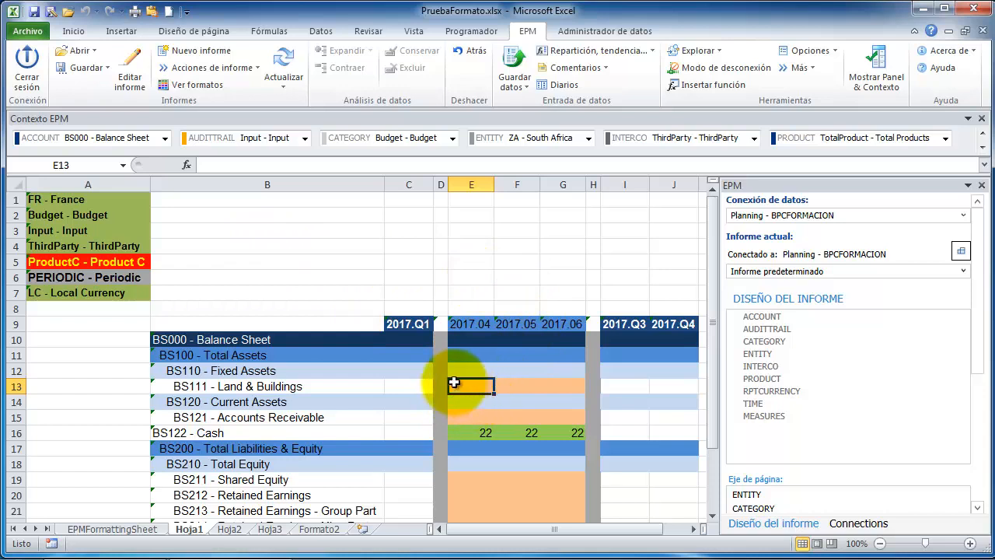
Step: Enter 22 in the BS110 - Fixed Assets cell C12 for 2017.Q1 and look at Excel's sheet protection commands
left_click(409, 371)
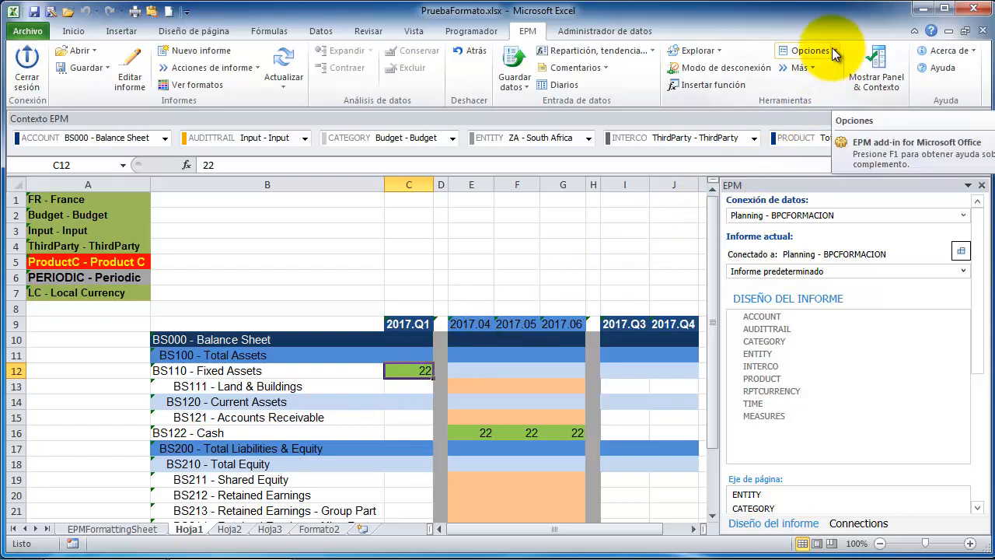
left_click(370, 31)
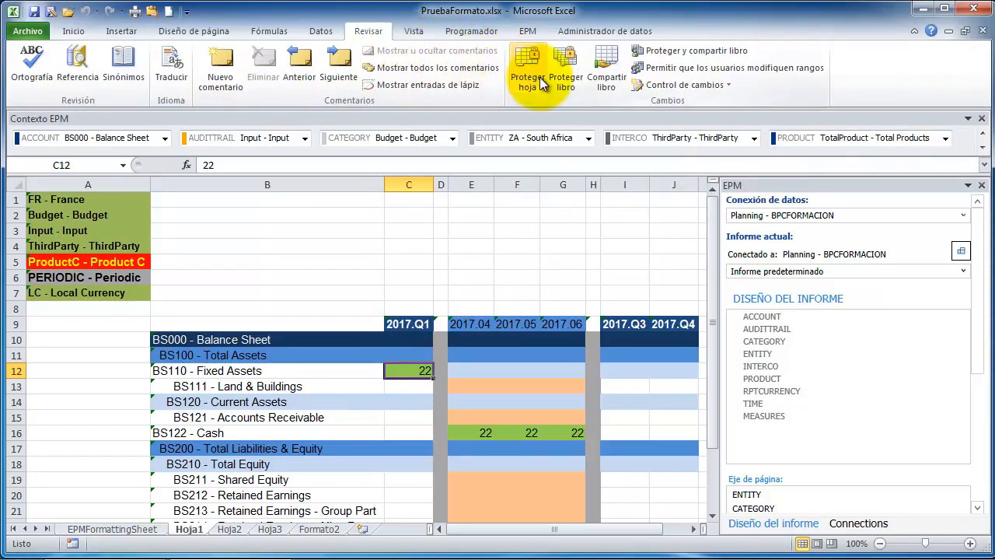
left_click(517, 35)
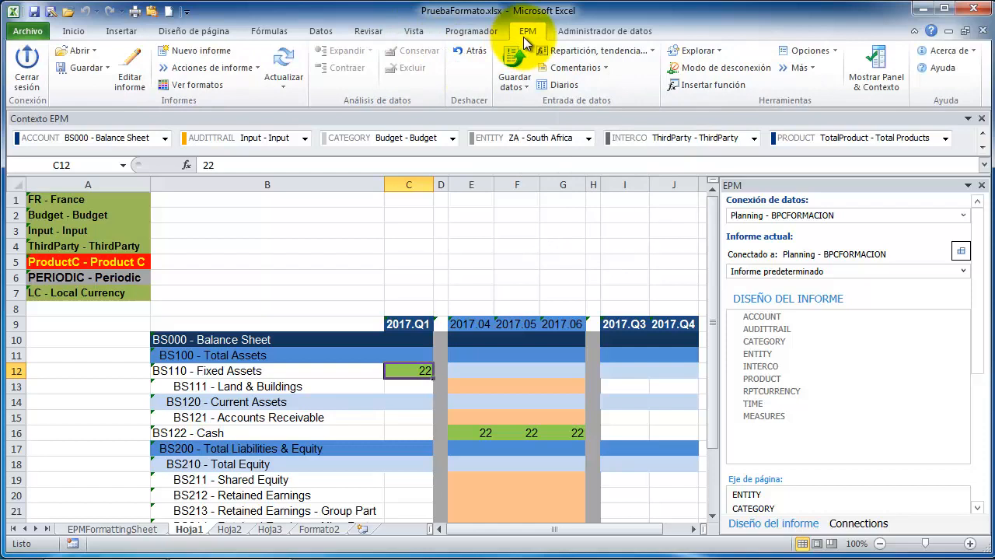